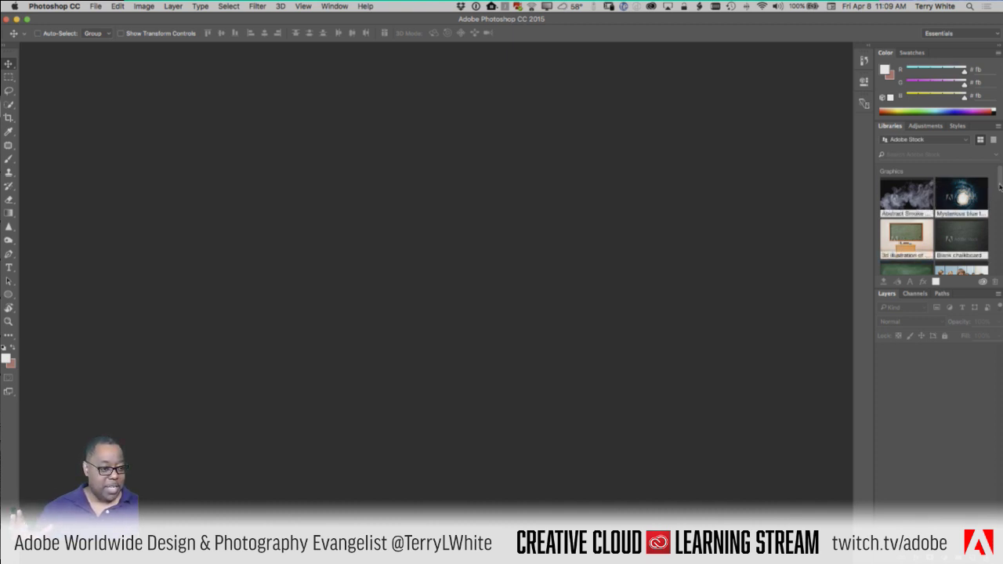
# Browse the graphics in the Adobe Stock library, loading its remaining items, to examine the saved stock images
pyautogui.moveTo(1000, 188); pyautogui.dragTo(1000, 271)
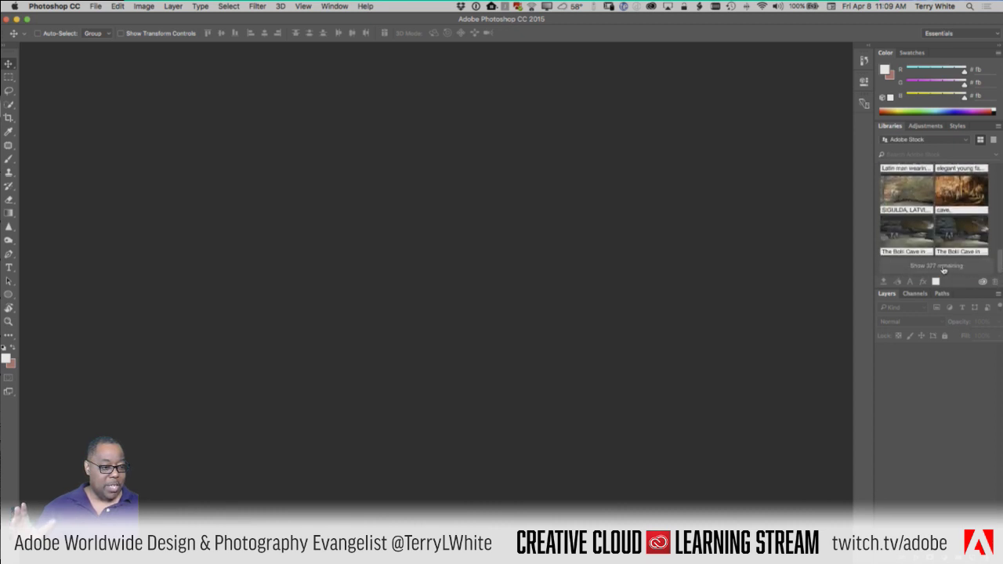
pyautogui.scroll(-5, 996, 233)
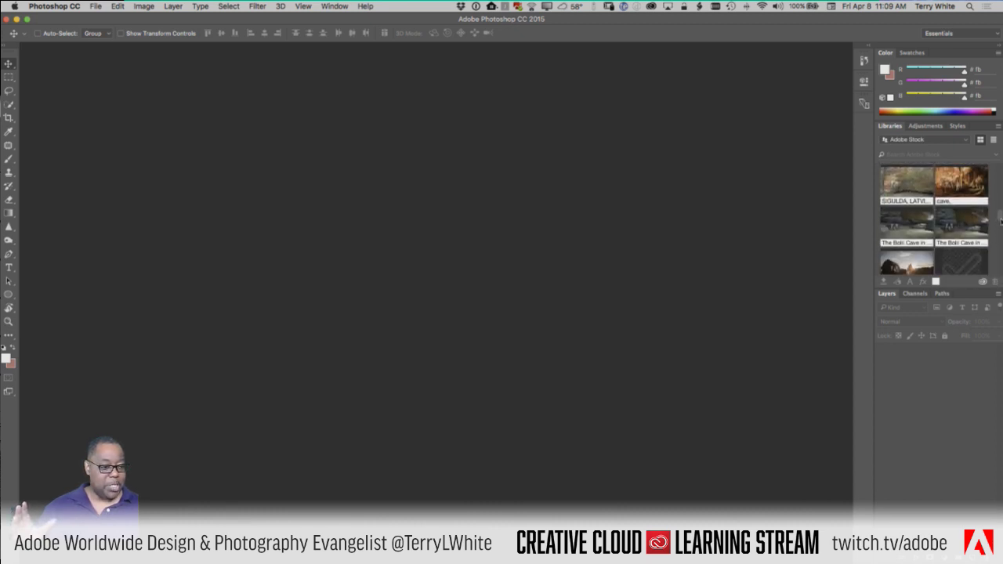
pyautogui.moveTo(1000, 234); pyautogui.dragTo(999, 267)
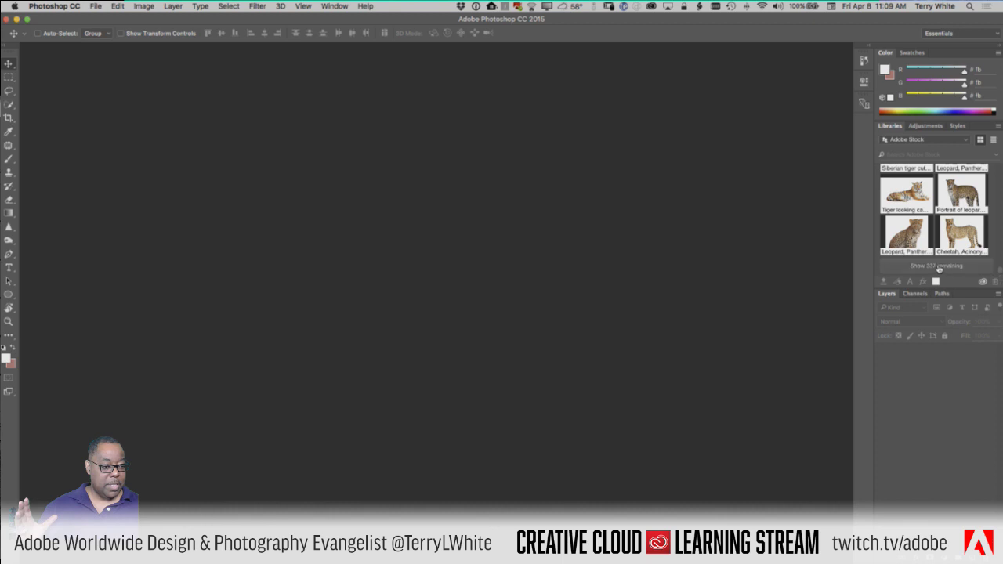
pyautogui.click(939, 266)
pyautogui.scroll(-1, 1000, 256)
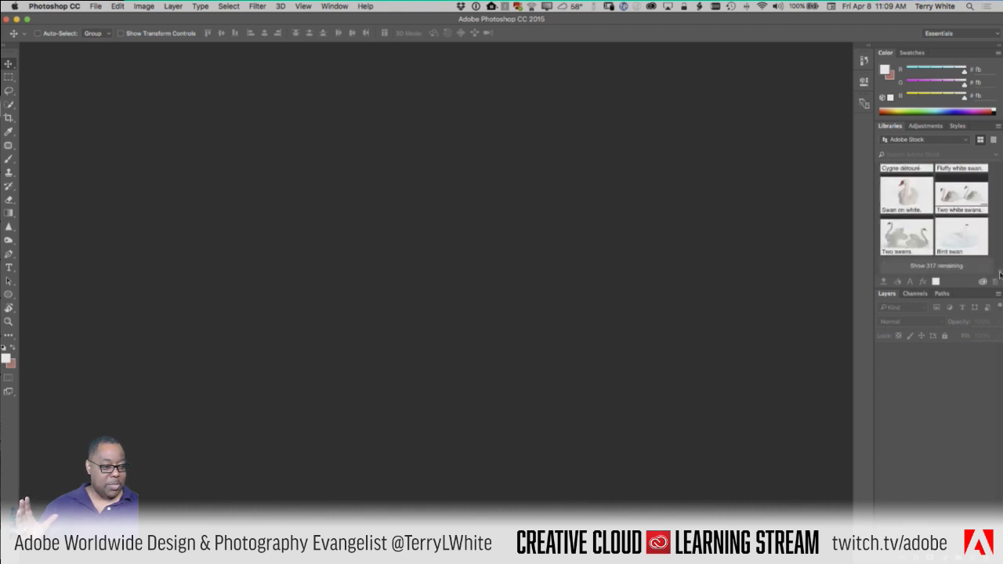
pyautogui.click(942, 267)
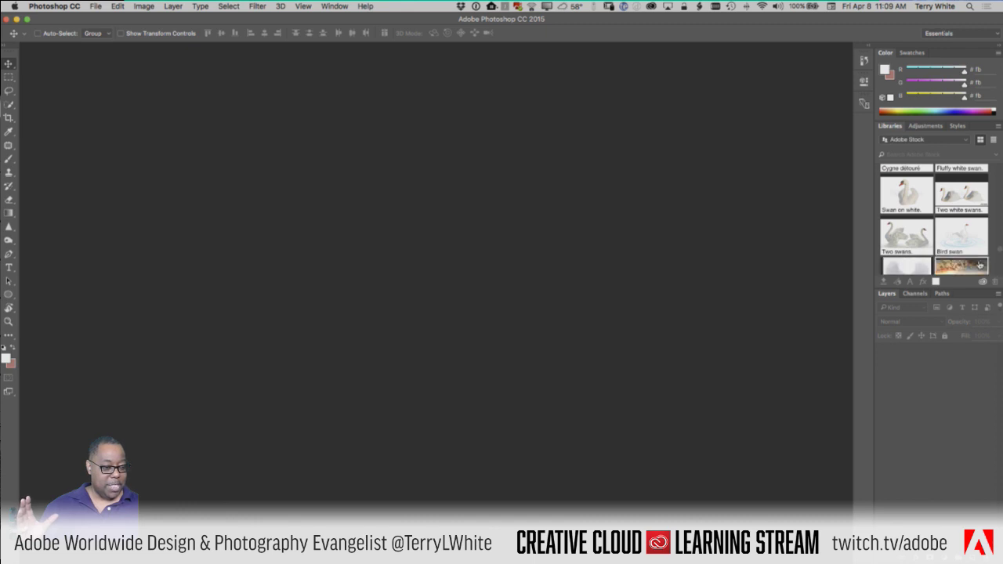
pyautogui.scroll(-3, 1000, 259)
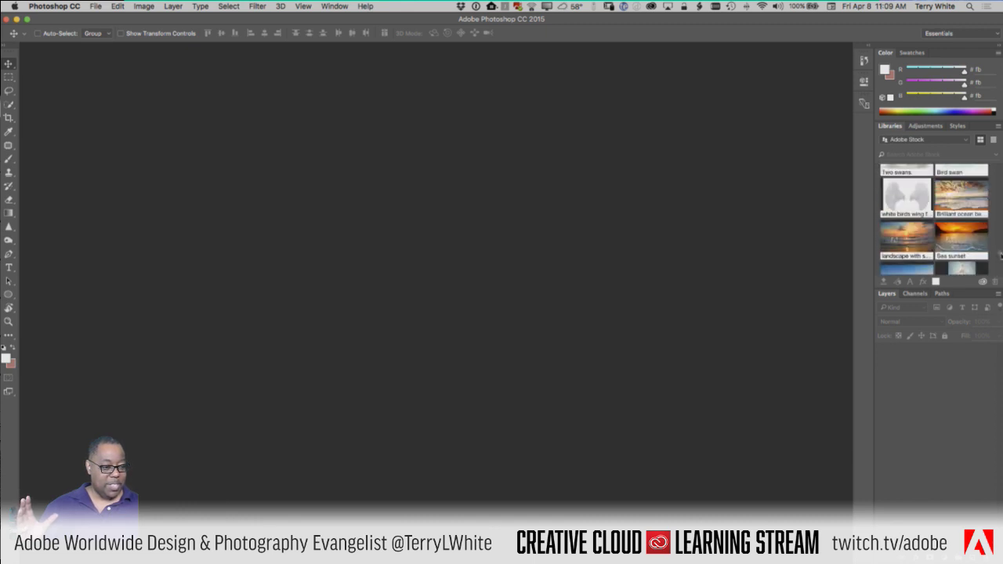
pyautogui.scroll(3, 1000, 259)
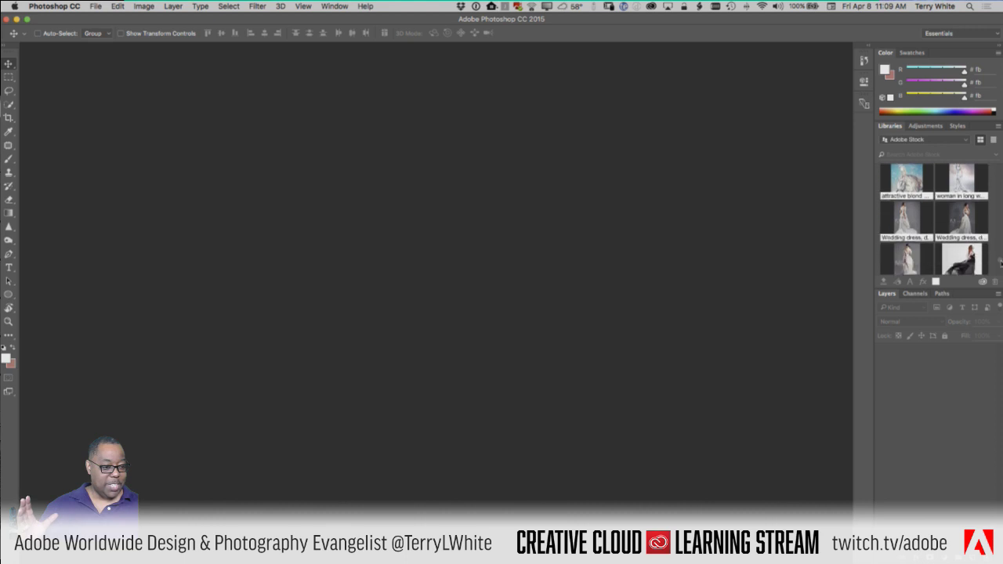
pyautogui.scroll(-5, 1000, 265)
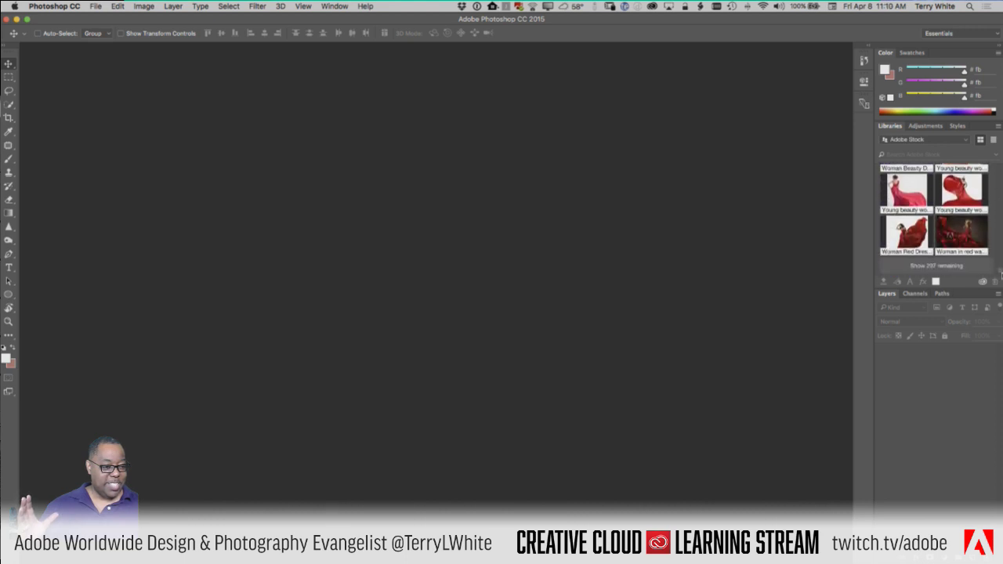
pyautogui.click(942, 267)
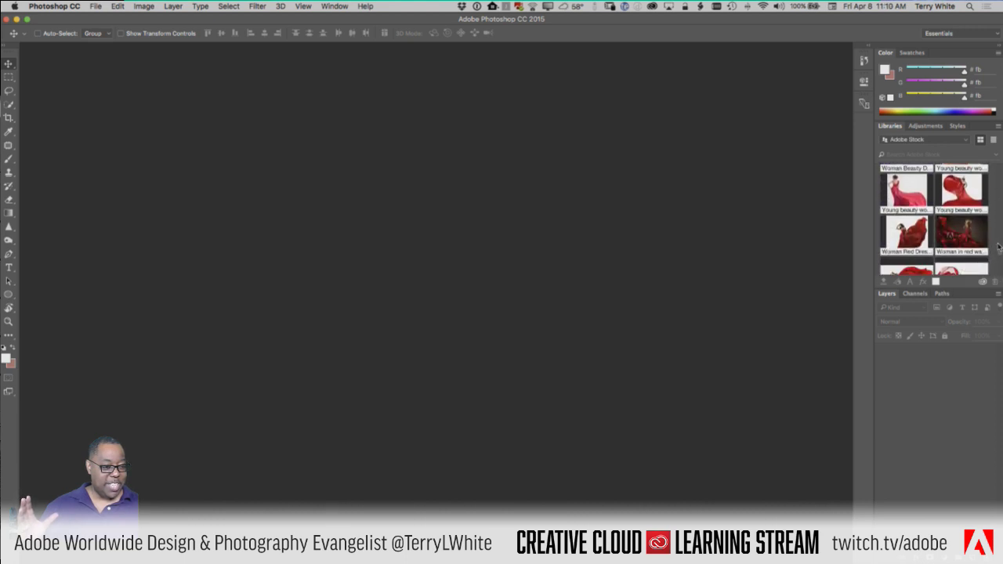
pyautogui.scroll(-2, 1000, 260)
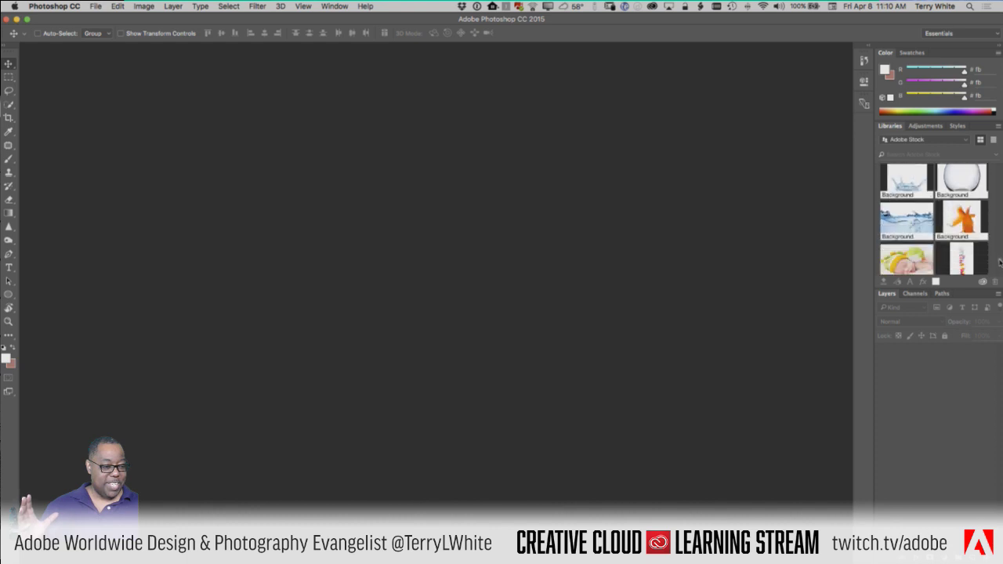
pyautogui.scroll(-10, 1000, 252)
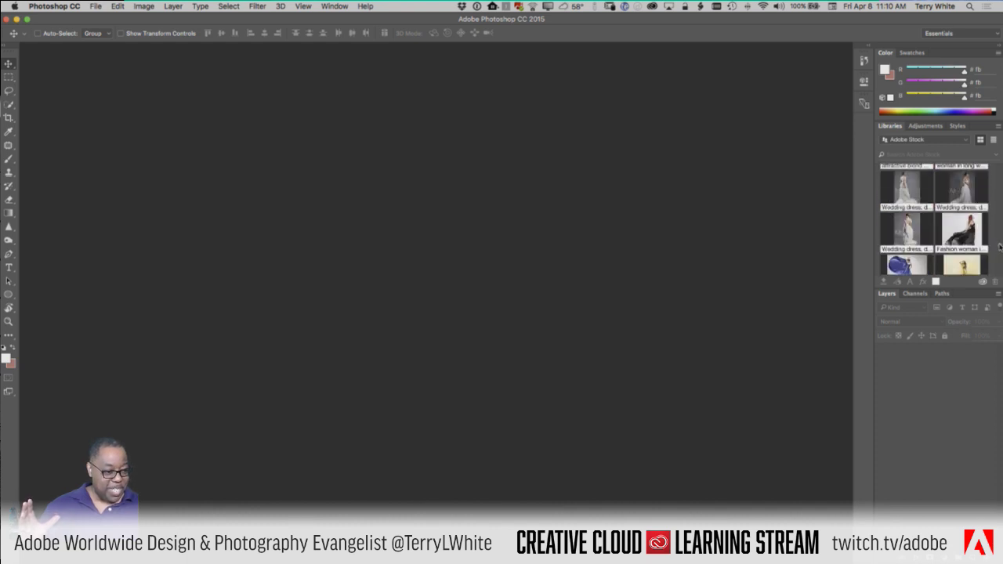
pyautogui.scroll(-6, 998, 235)
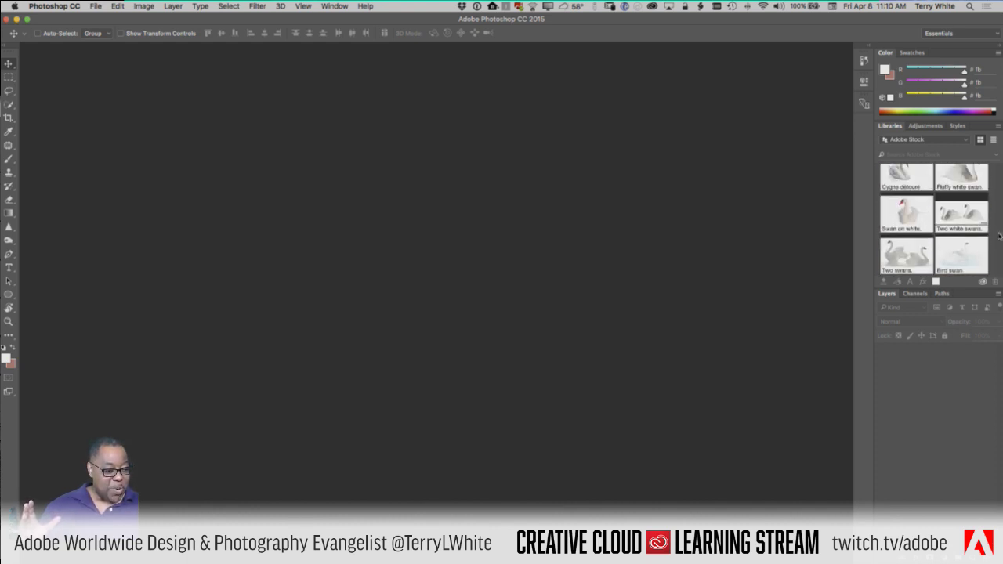
pyautogui.scroll(-8, 999, 227)
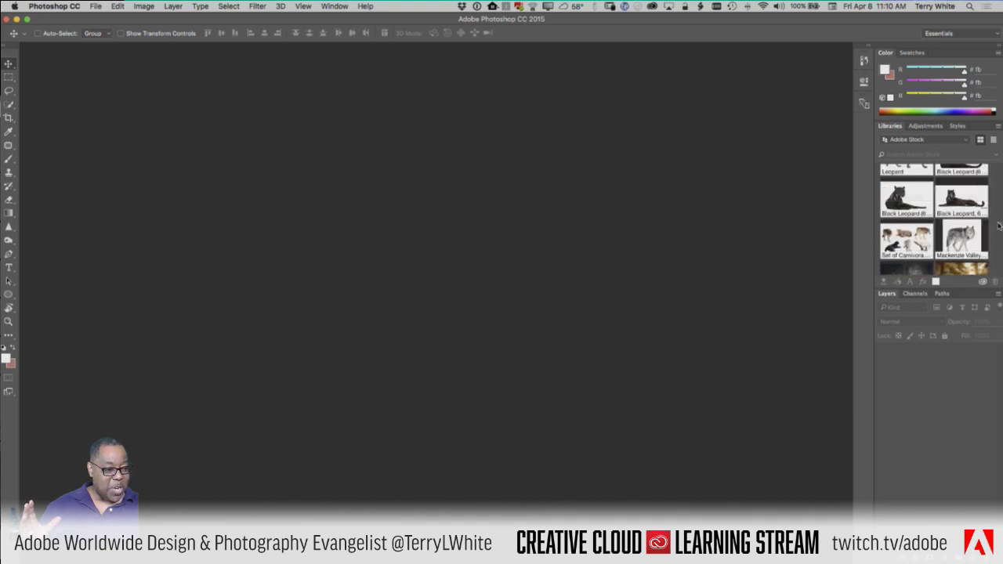
pyautogui.scroll(-6, 1000, 219)
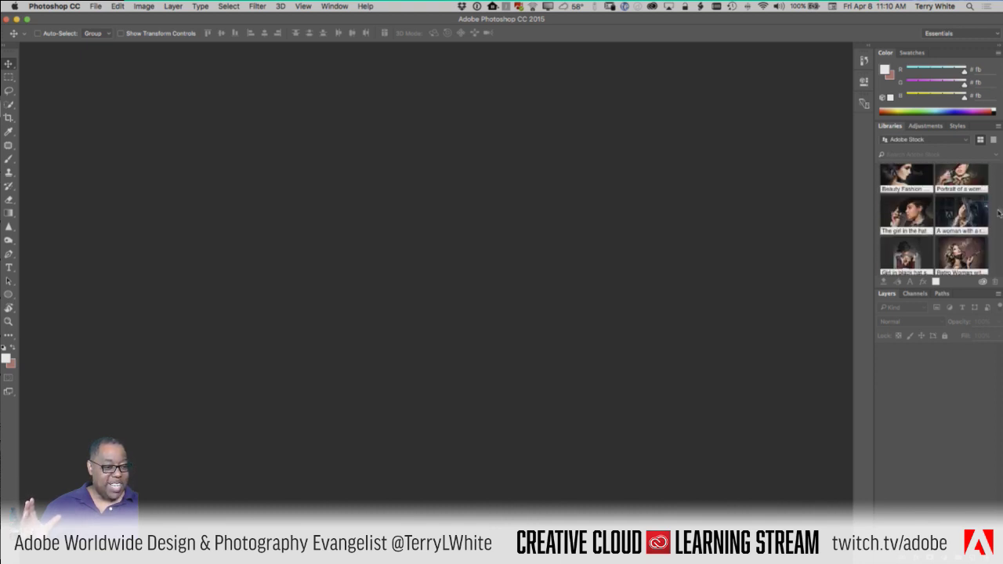
pyautogui.scroll(-8, 999, 211)
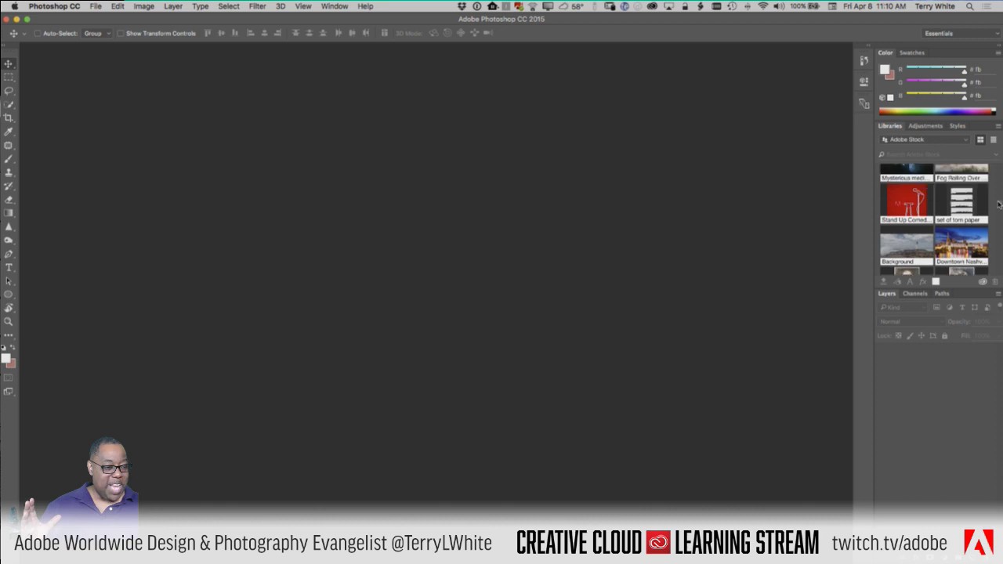
pyautogui.scroll(-10, 999, 199)
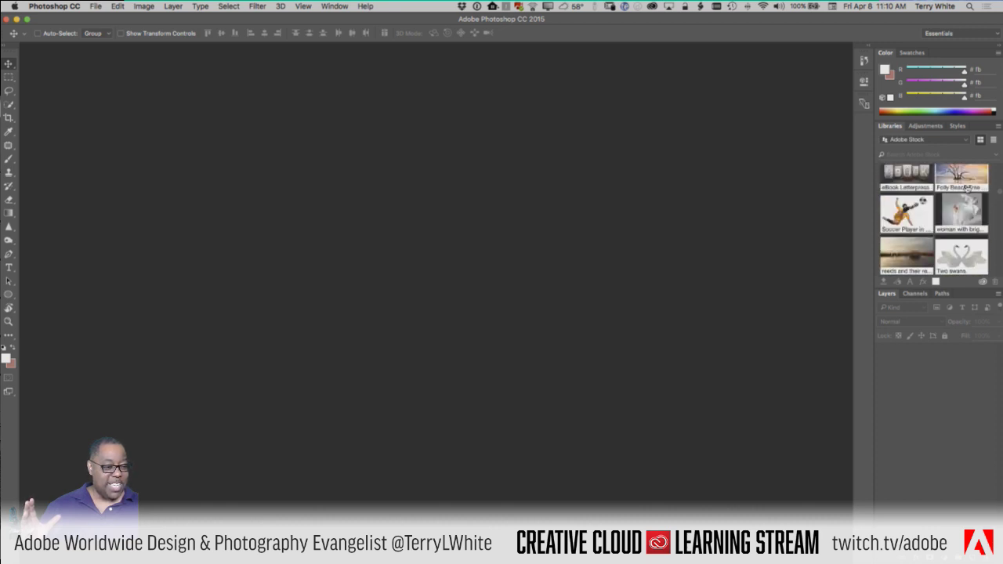
# Open the library's stock image of the woman in flying white cloth to view it, and close it again
pyautogui.doubleClick(963, 206)
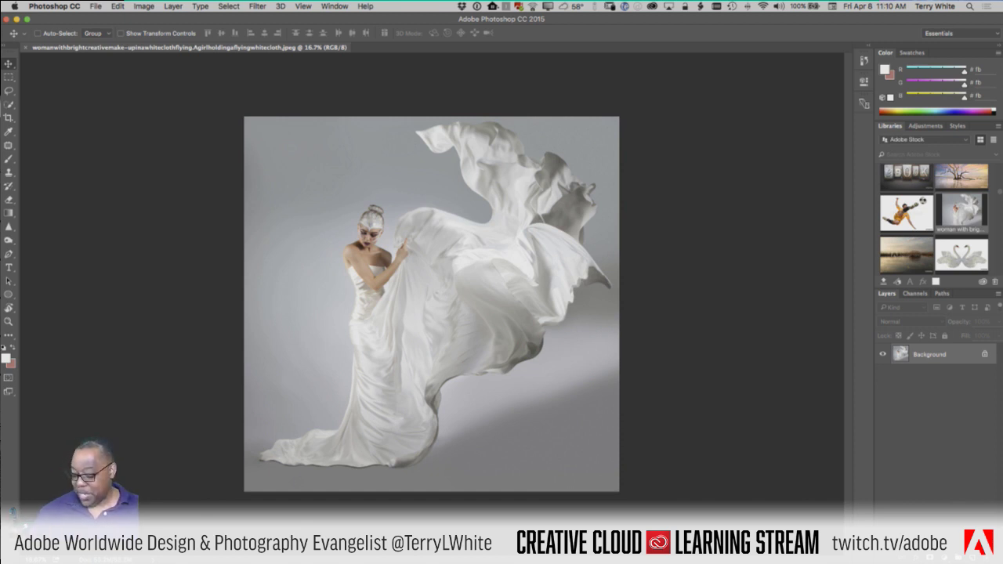
pyautogui.press('super+w')
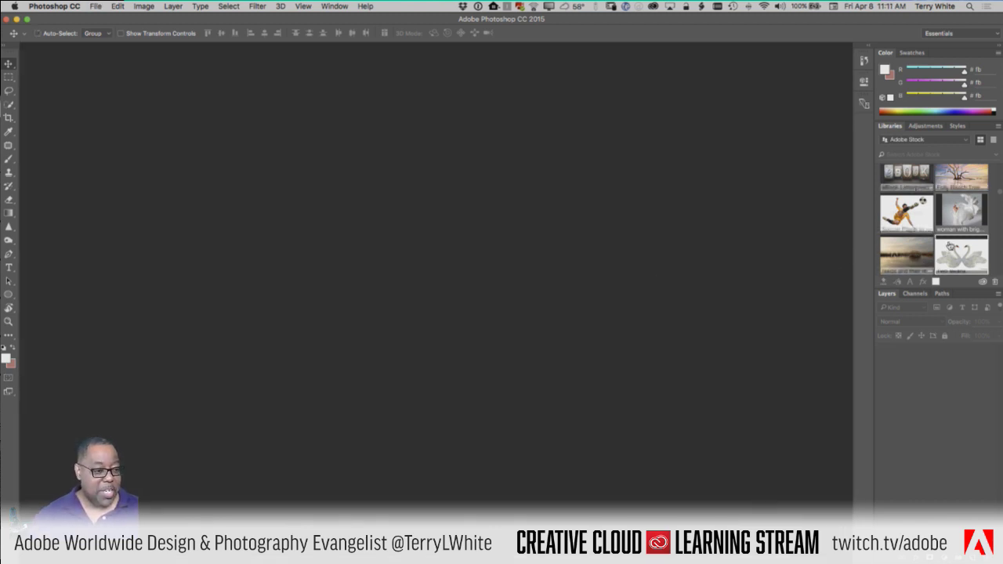
pyautogui.scroll(10, 949, 246)
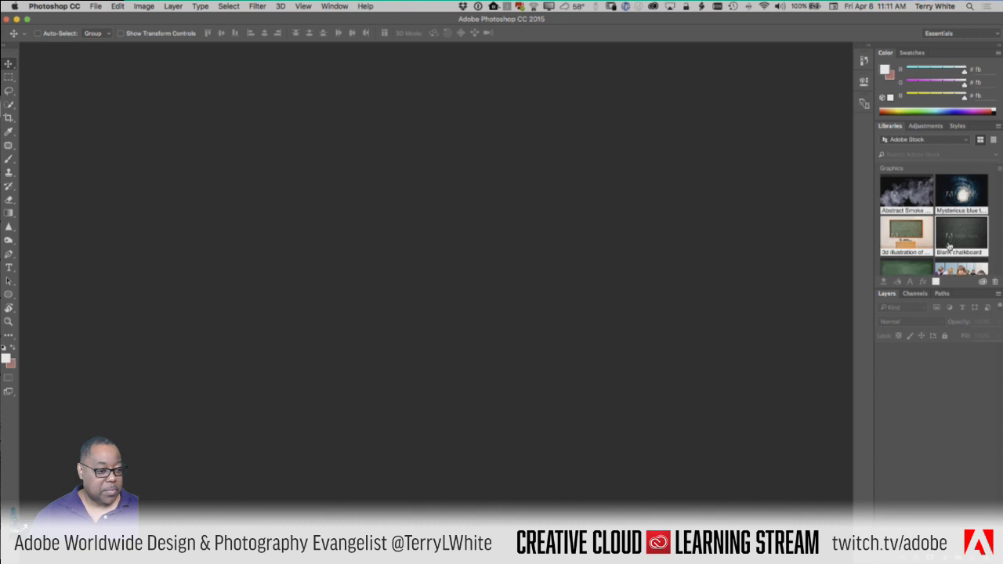
pyautogui.scroll(-10, 950, 246)
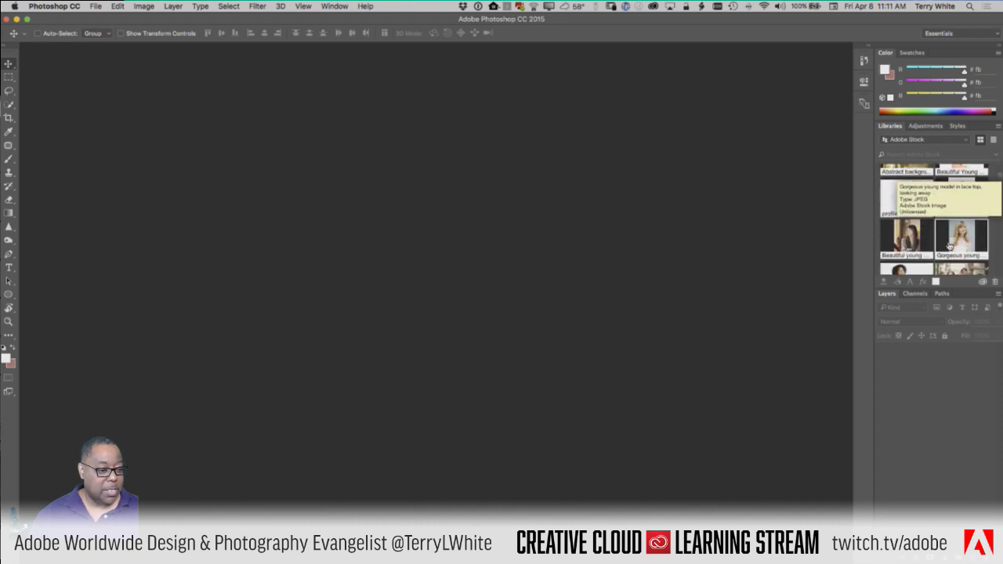
pyautogui.scroll(-3, 949, 246)
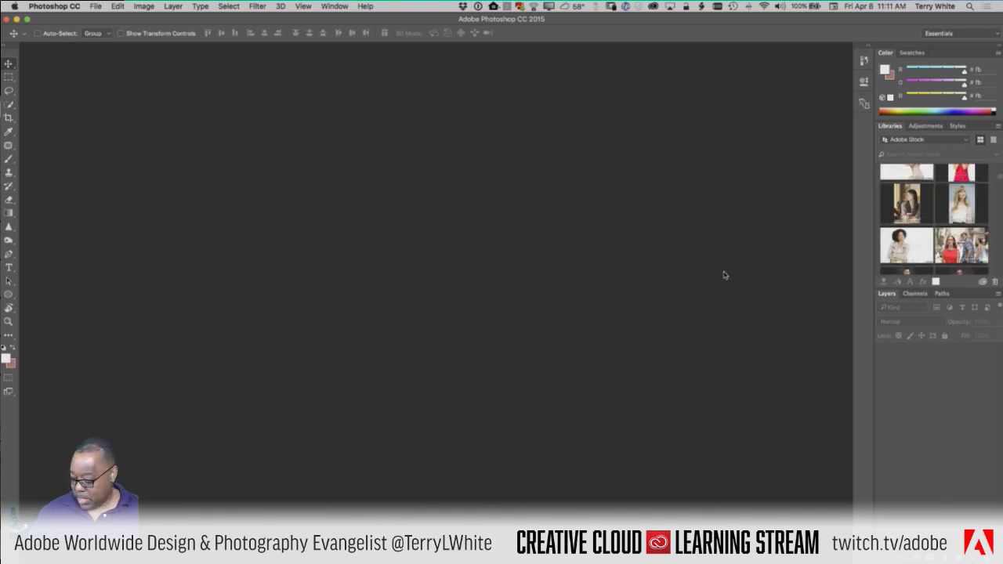
# Switch to Lightroom, with the Compositing collection on display
pyautogui.press('super+Tab')
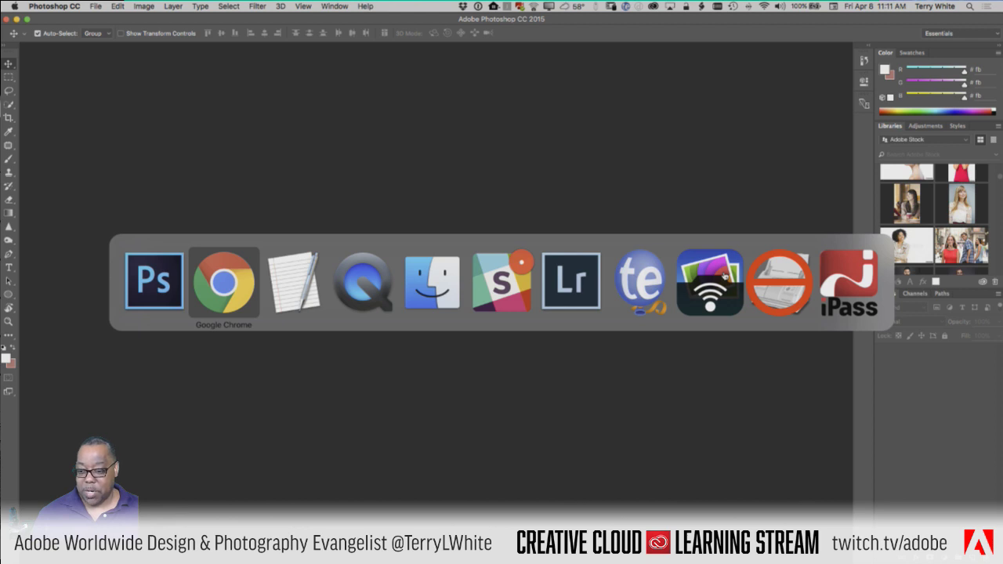
pyautogui.press('super+Tab')
pyautogui.press('super+Tab')
pyautogui.press('super+Tab')
pyautogui.press('super+Tab')
pyautogui.press('super+Tab')
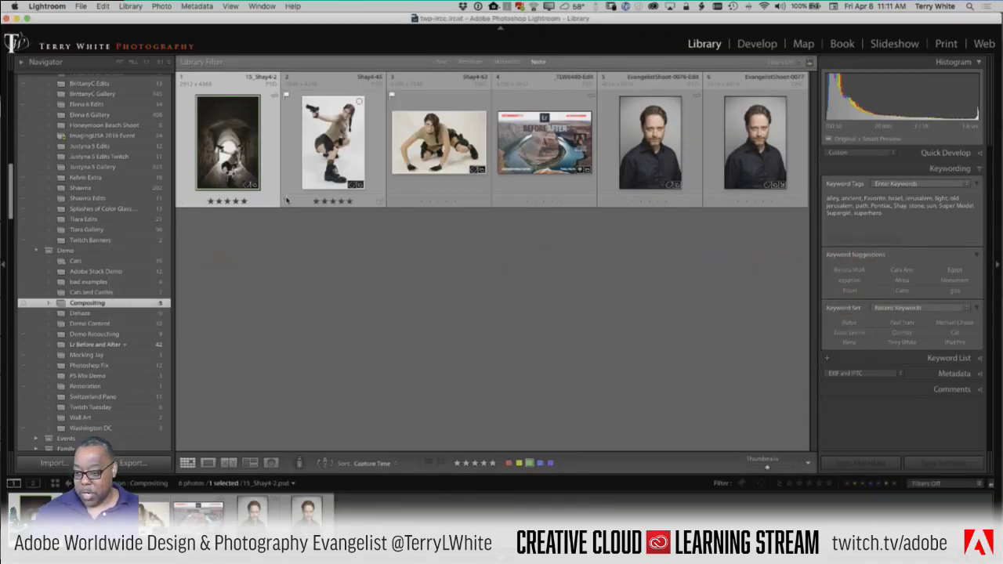
# View the finished stone tunnel composite full screen, and return to the photo grid with nothing selected
pyautogui.press('f')
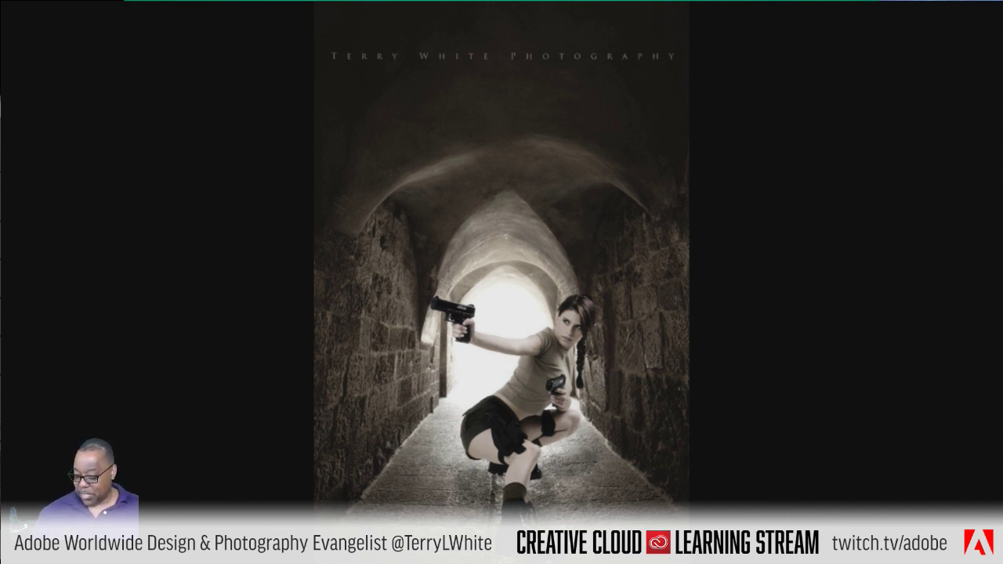
pyautogui.press('Escape')
pyautogui.click(454, 302)
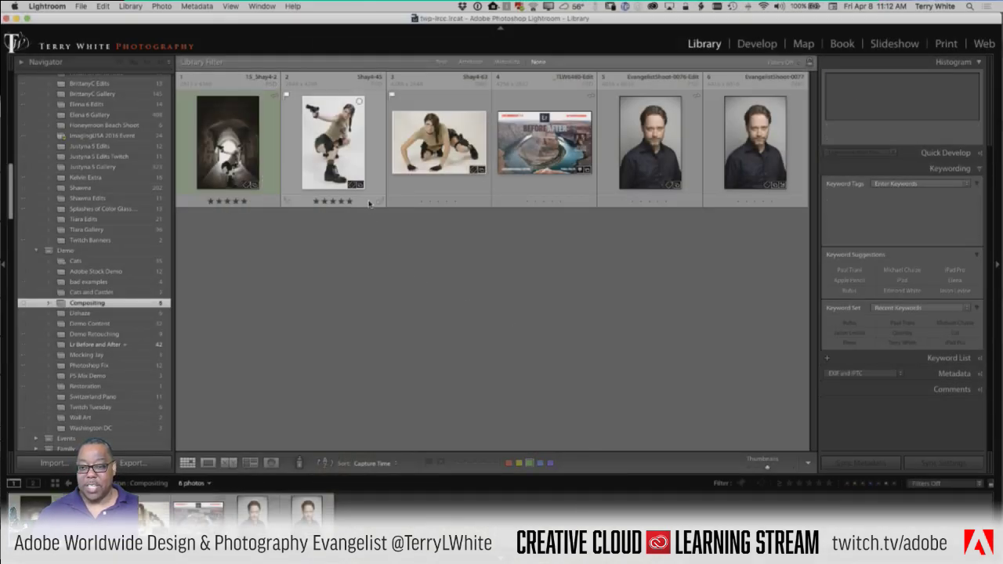
# Enlarge the studio photo of the woman crouching with both hands on the floor, and return to the grid
pyautogui.click(405, 168)
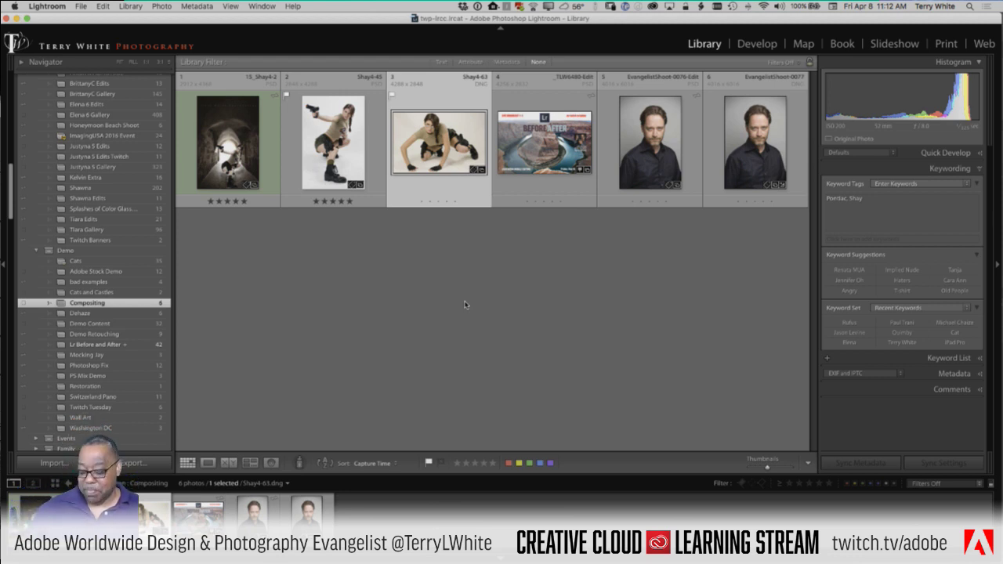
pyautogui.press('e')
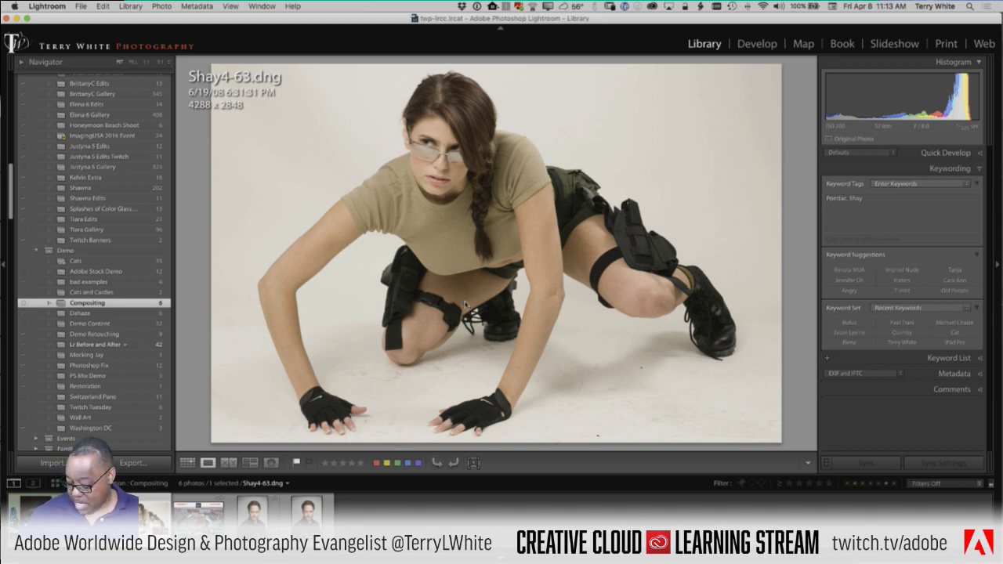
pyautogui.press('g')
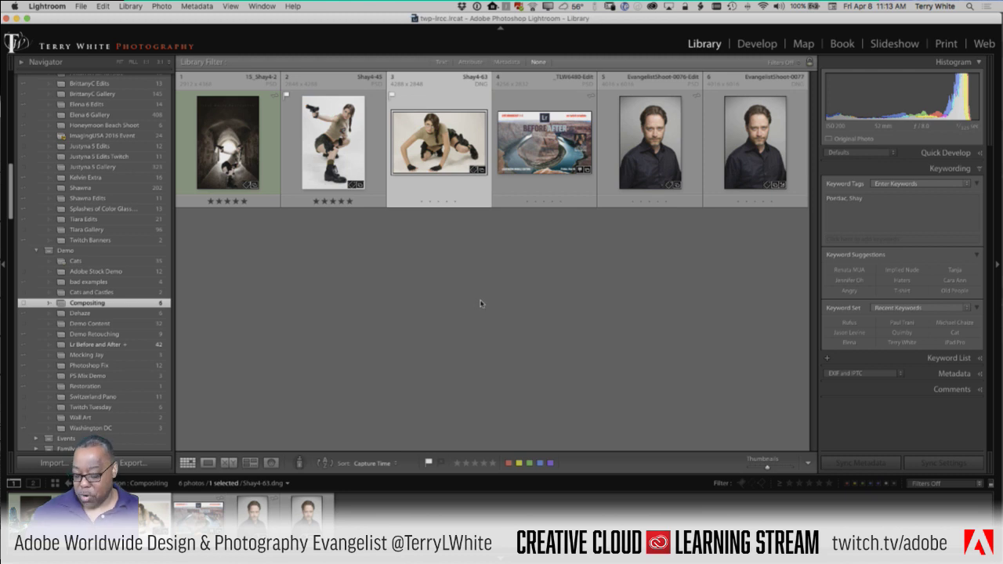
# Open the hands-on-floor studio photo for editing in Adobe Photoshop CC 2015 and unlock its Background layer
pyautogui.rightClick(432, 153)
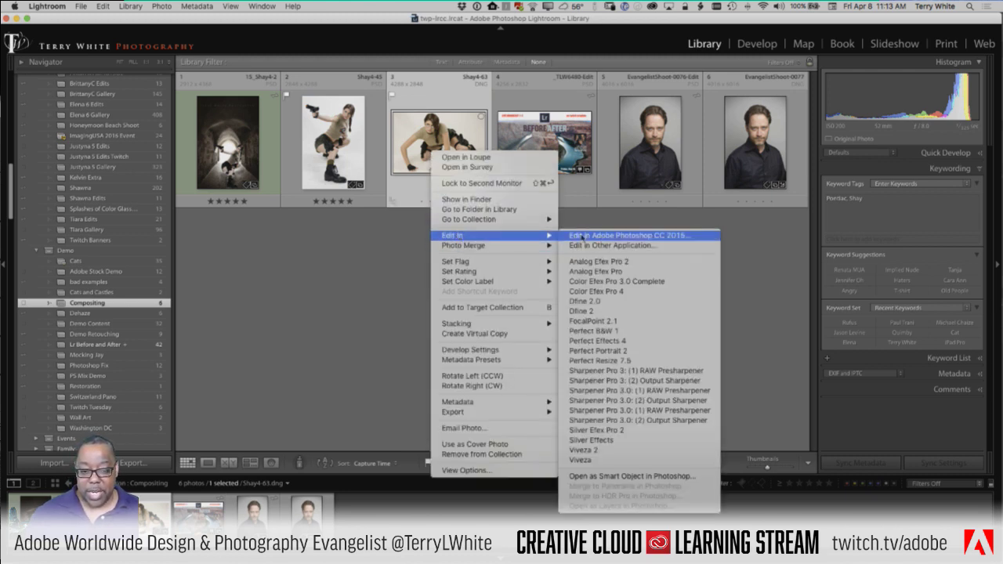
pyautogui.click(664, 235)
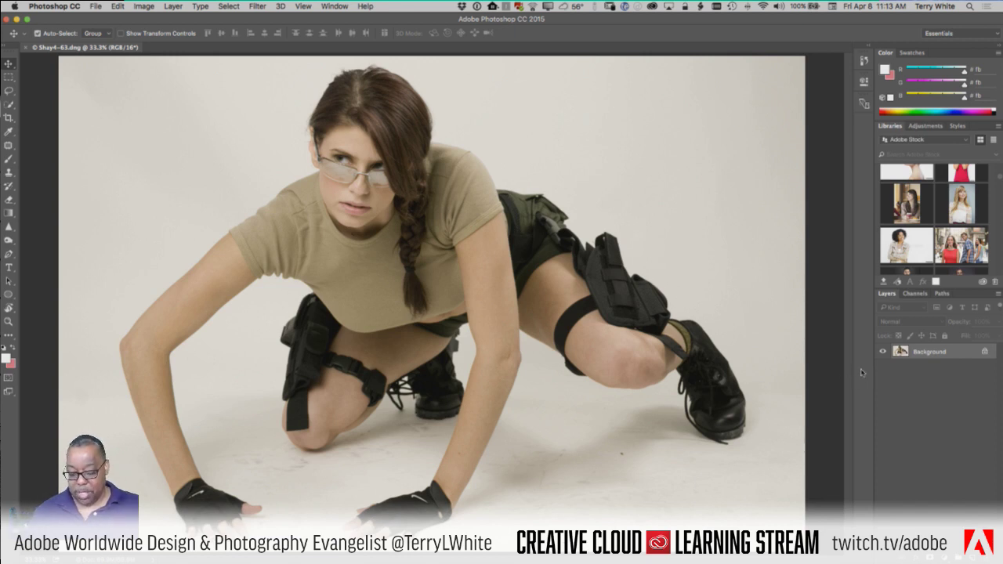
pyautogui.press('super+minus')
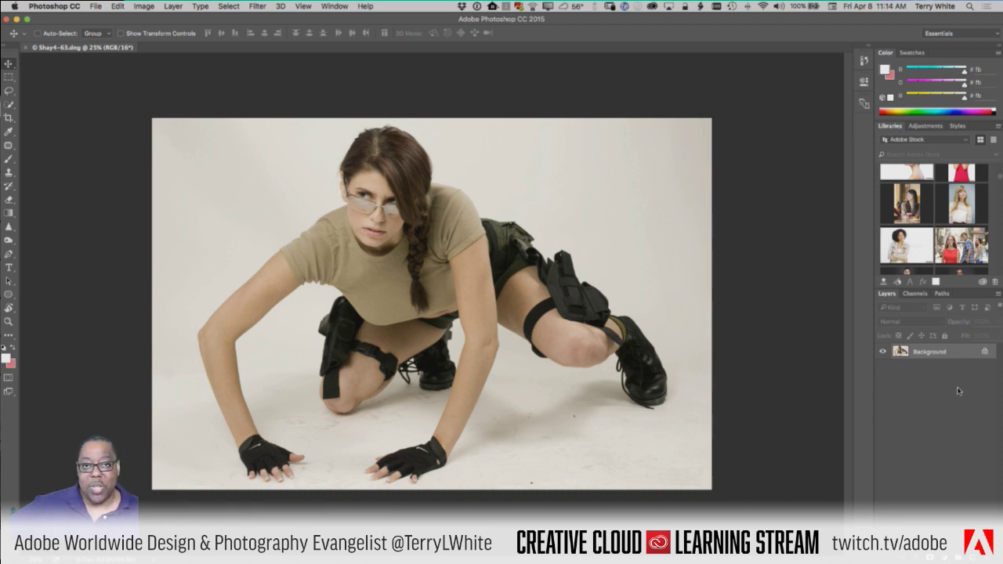
pyautogui.click(984, 356)
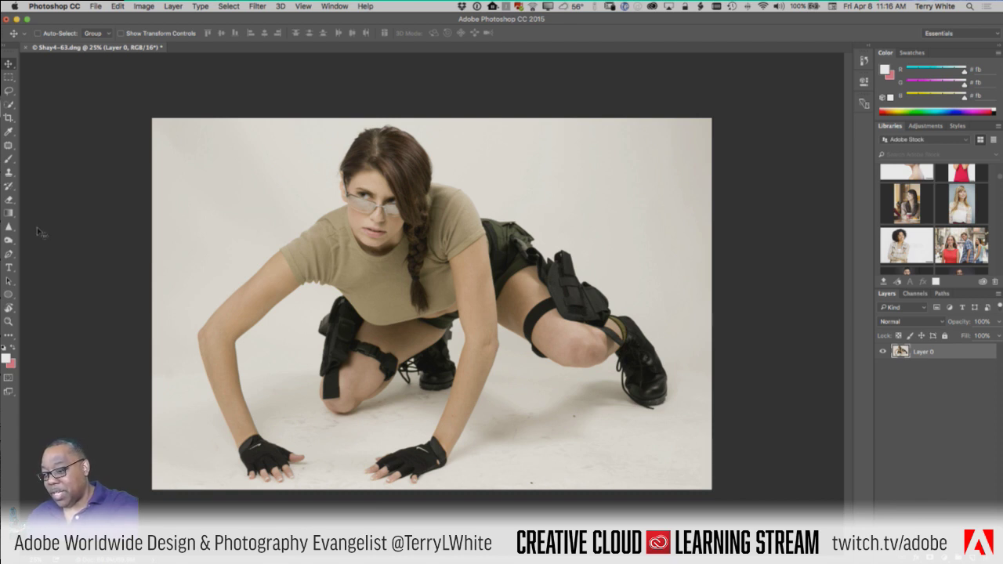
# Try erasing the studio backdrop behind the woman's back and boot with the Eraser at 100% opacity, and undo it
pyautogui.click(10, 200)
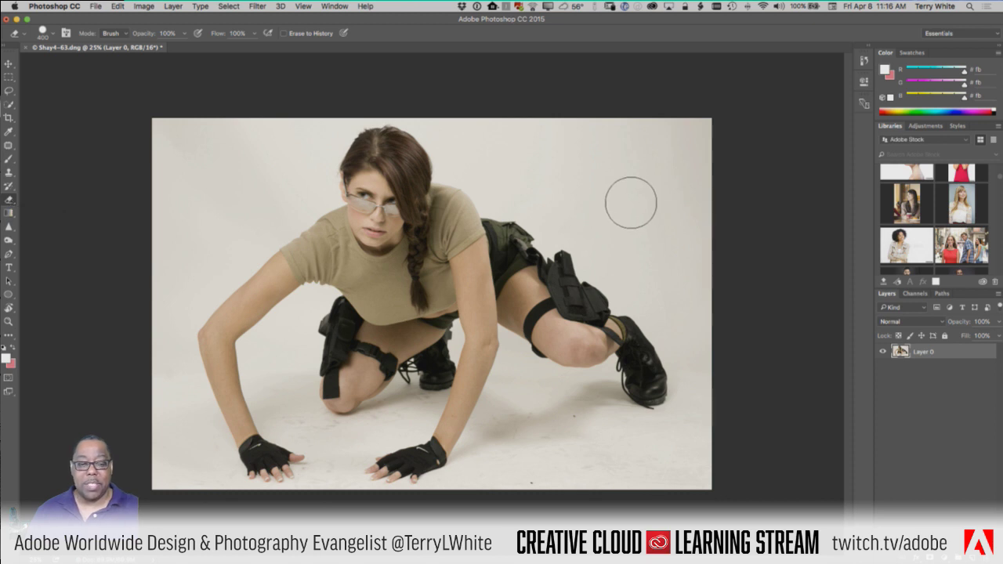
pyautogui.moveTo(651, 203)
pyautogui.mouseDown()
pyautogui.moveTo(646, 166)
pyautogui.moveTo(526, 134)
pyautogui.moveTo(538, 160)
pyautogui.moveTo(598, 201)
pyautogui.moveTo(638, 208)
pyautogui.moveTo(701, 185)
pyautogui.moveTo(698, 173)
pyautogui.moveTo(660, 261)
pyautogui.moveTo(647, 259)
pyautogui.moveTo(657, 235)
pyautogui.moveTo(686, 297)
pyautogui.moveTo(715, 301)
pyautogui.moveTo(713, 348)
pyautogui.moveTo(716, 226)
pyautogui.moveTo(695, 463)
pyautogui.moveTo(662, 448)
pyautogui.moveTo(670, 439)
pyautogui.moveTo(629, 458)
pyautogui.mouseUp()
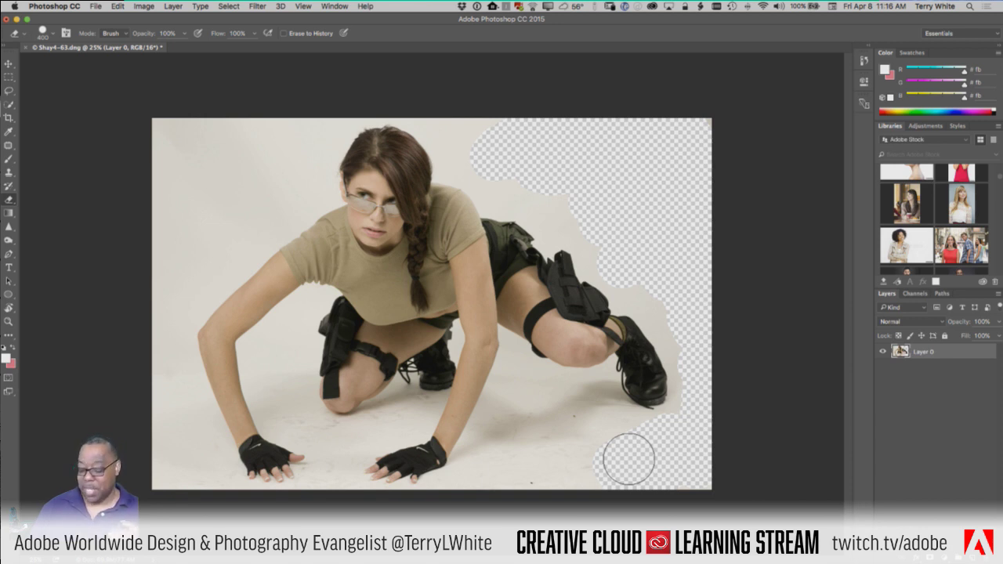
pyautogui.press('super+z')
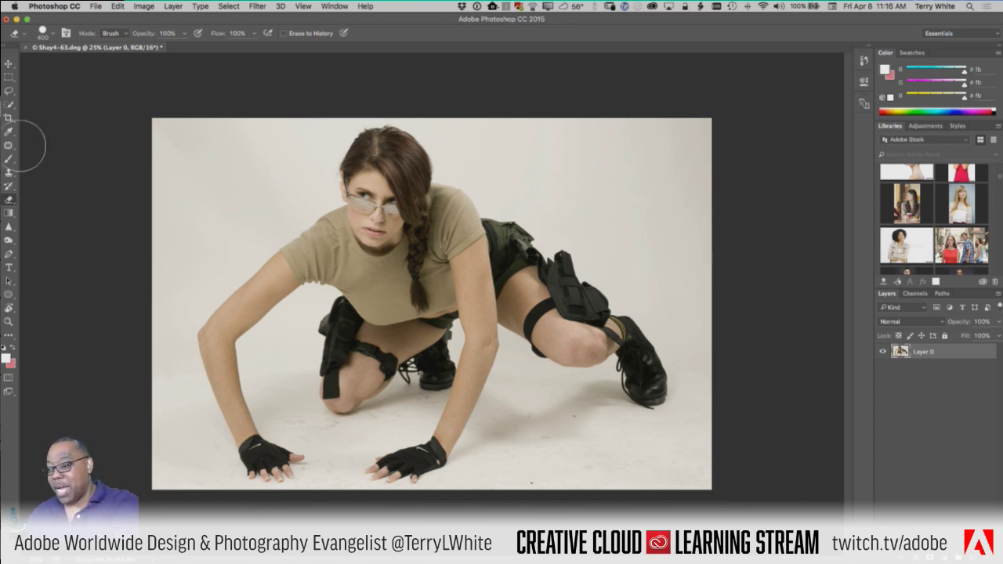
# Try selecting the studio backdrop and surrounding floor with the Magic Wand tool at tolerance 32, including the floor between the knee and arm
pyautogui.click(9, 104)
pyautogui.click(43, 113)
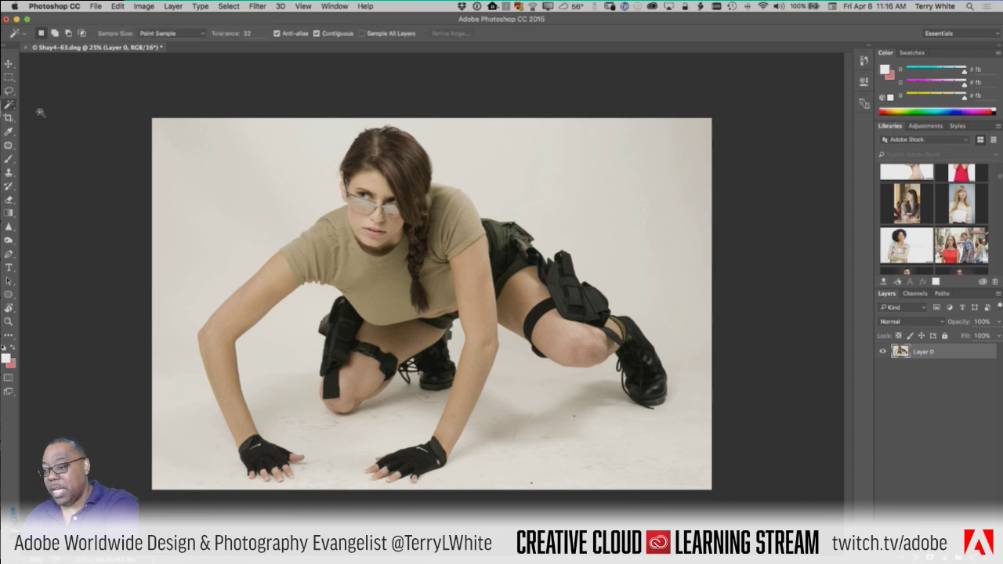
pyautogui.click(232, 190)
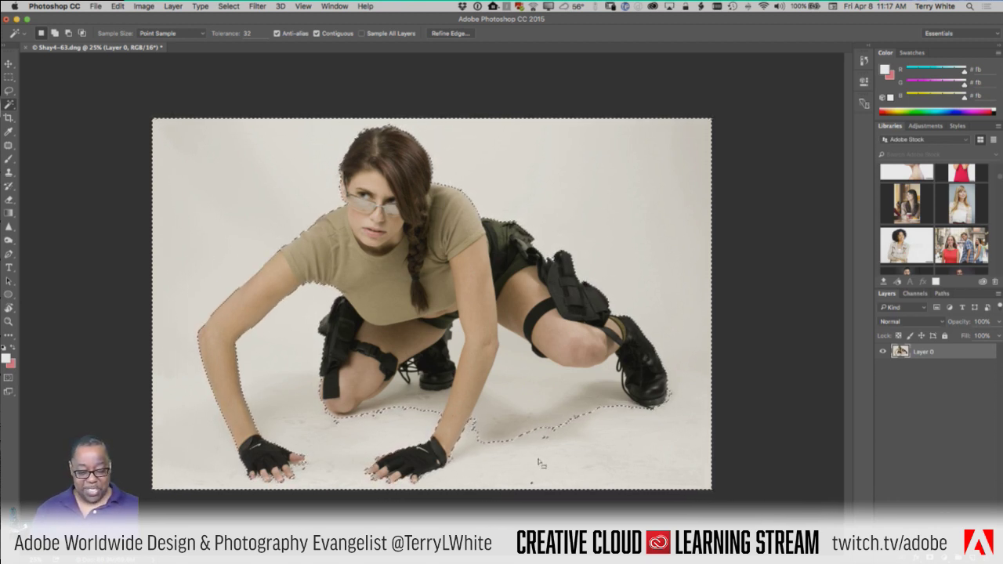
pyautogui.press('shift')
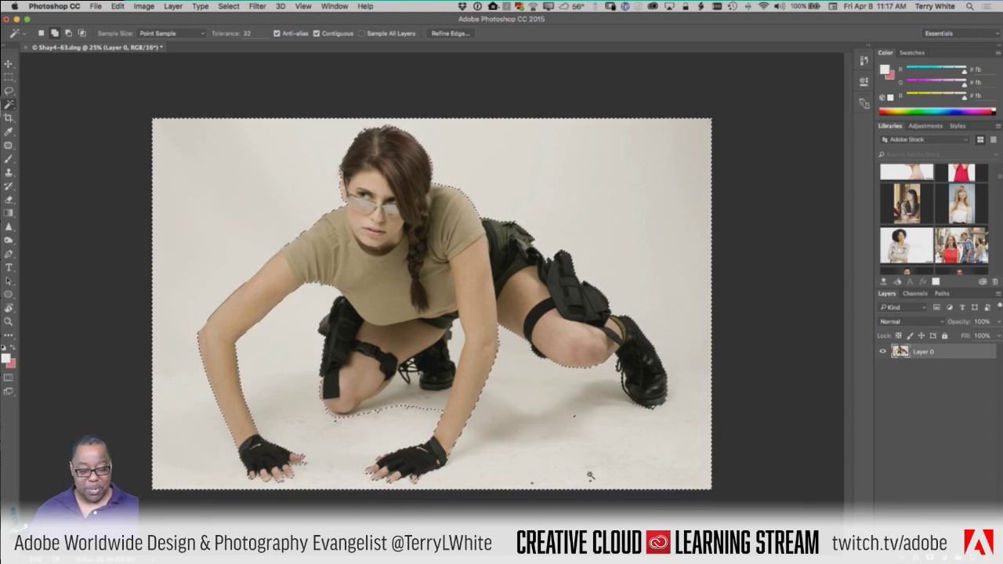
pyautogui.keyDown('shift'); pyautogui.click(400, 397); pyautogui.keyUp('shift')
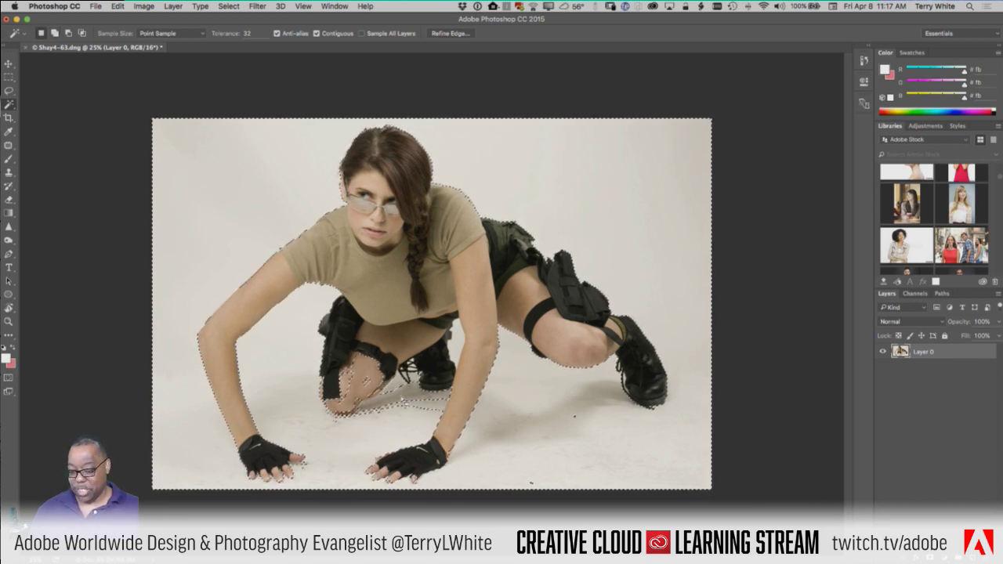
pyautogui.keyDown('shift'); pyautogui.click(400, 397); pyautogui.keyUp('shift')
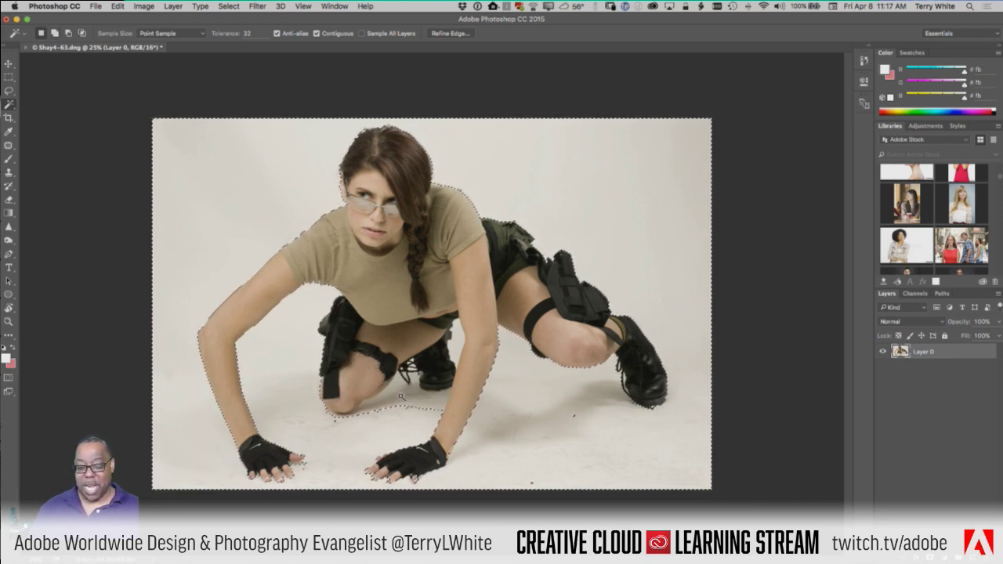
# Try deleting the similar backdrop areas around the woman, undo the deletion, and deselect everything
pyautogui.click(229, 7)
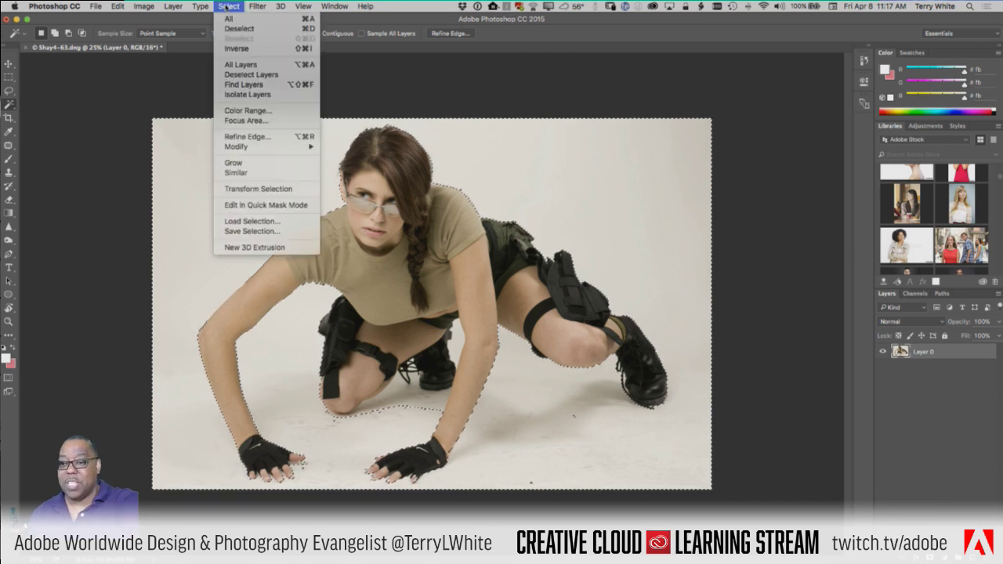
pyautogui.click(265, 174)
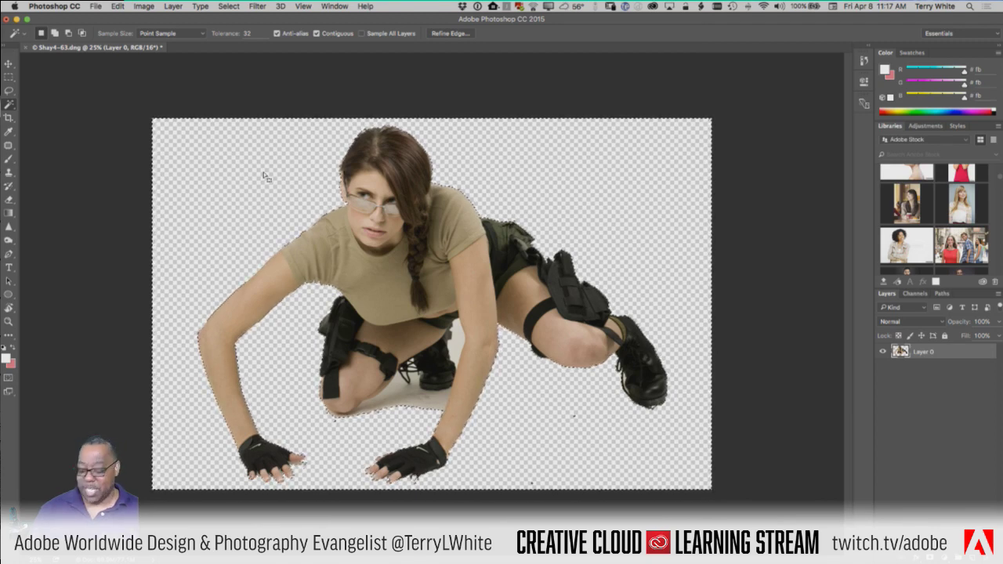
pyautogui.press('super+z')
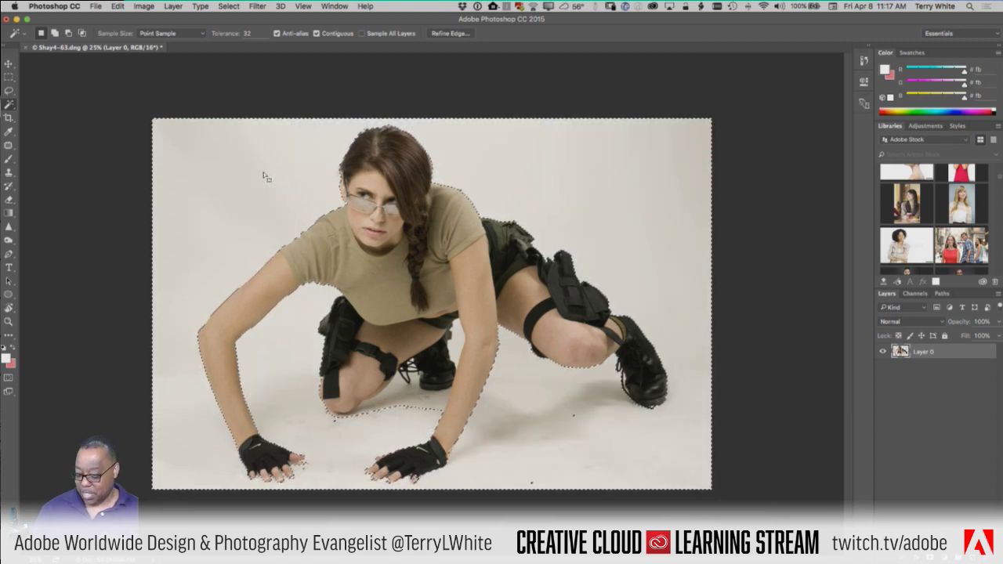
pyautogui.press('super+d')
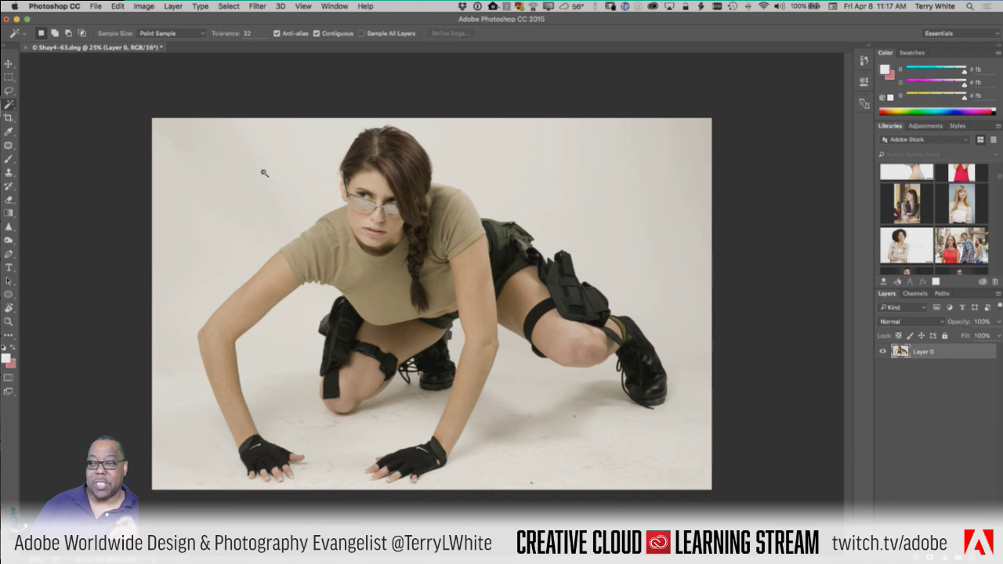
# Select the woman's head, shirt, arms, legs and boots with the Quick Selection tool
pyautogui.click(11, 106)
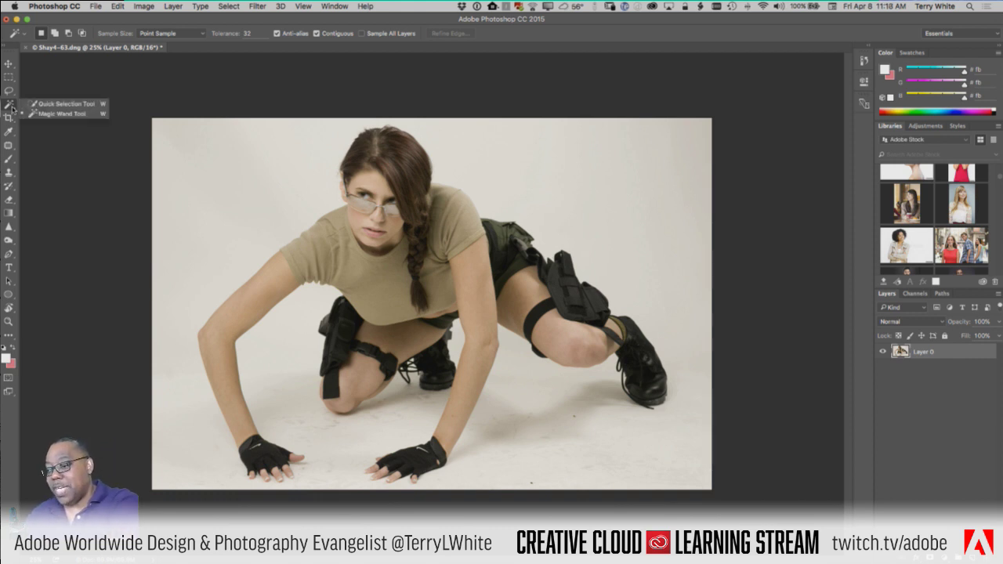
pyautogui.click(38, 103)
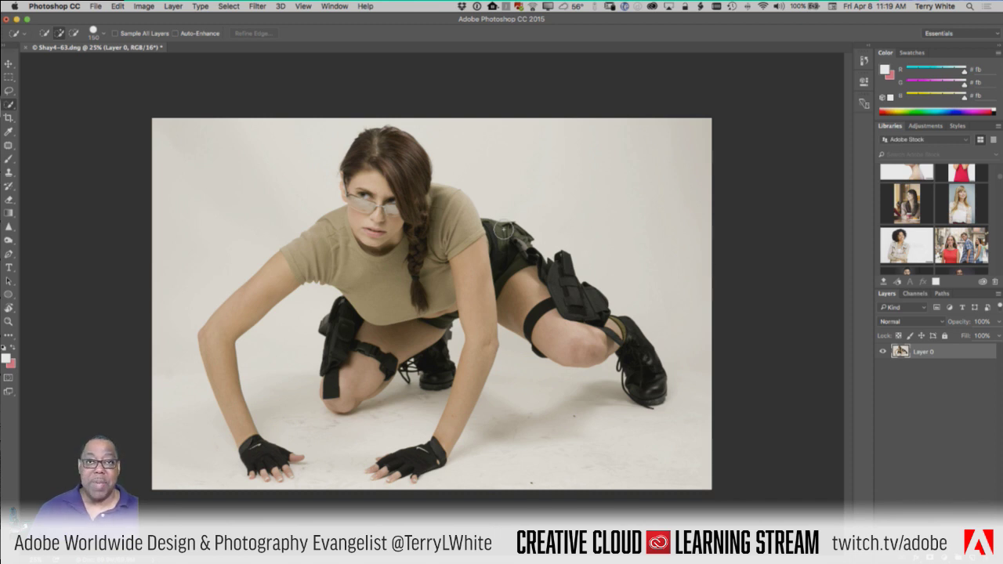
pyautogui.moveTo(381, 205)
pyautogui.mouseDown()
pyautogui.moveTo(380, 157)
pyautogui.moveTo(419, 206)
pyautogui.mouseUp()
pyautogui.moveTo(399, 267); pyautogui.dragTo(523, 276)
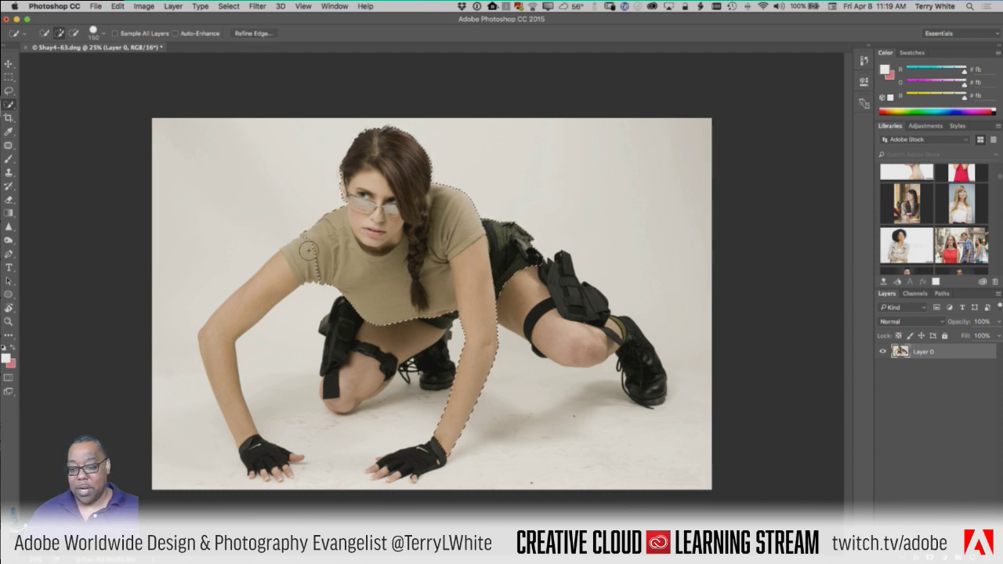
pyautogui.moveTo(302, 256); pyautogui.dragTo(266, 288)
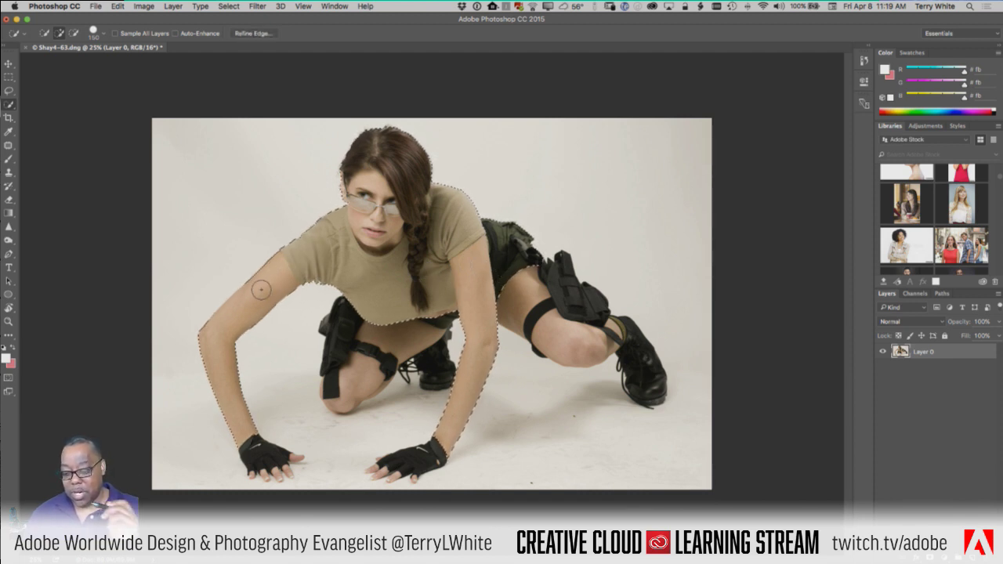
pyautogui.moveTo(404, 326)
pyautogui.mouseDown()
pyautogui.moveTo(366, 362)
pyautogui.moveTo(325, 369)
pyautogui.moveTo(349, 409)
pyautogui.moveTo(553, 307)
pyautogui.moveTo(619, 357)
pyautogui.moveTo(607, 333)
pyautogui.mouseUp()
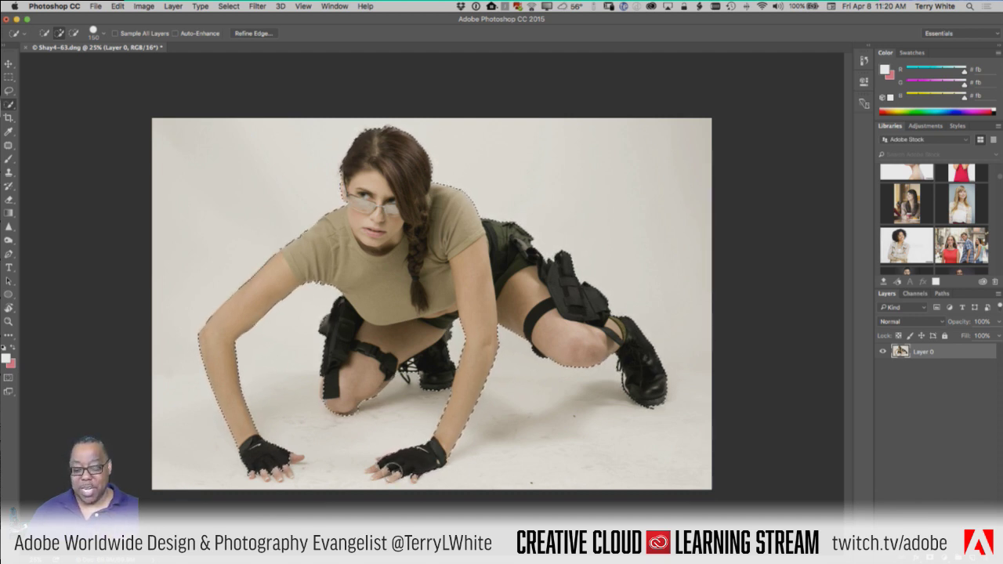
# Reduce the Quick Selection brush to size 70 and add the fingers of both hands to the selection
pyautogui.press('[')
pyautogui.press('[')
pyautogui.press('[')
pyautogui.press('[')
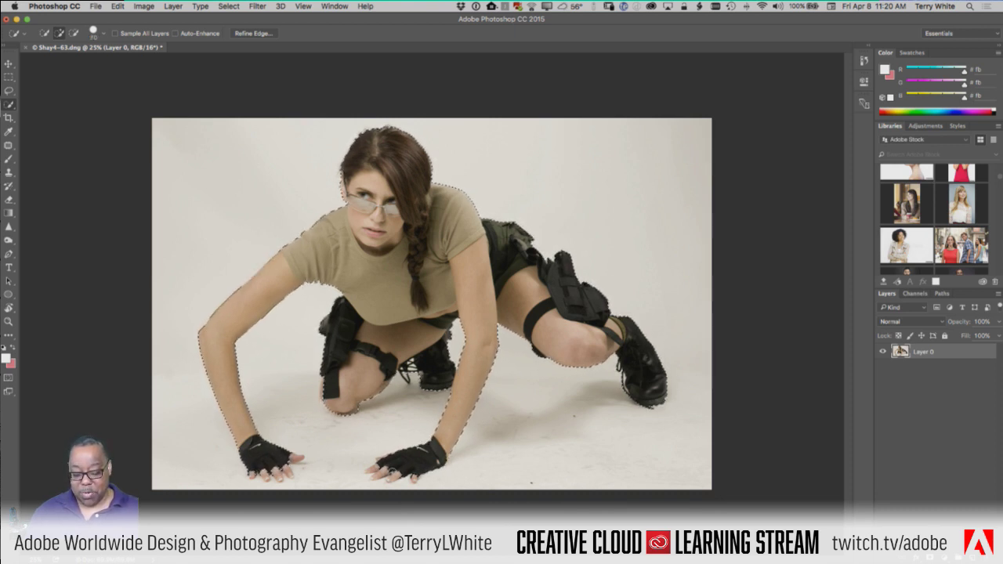
pyautogui.press('[')
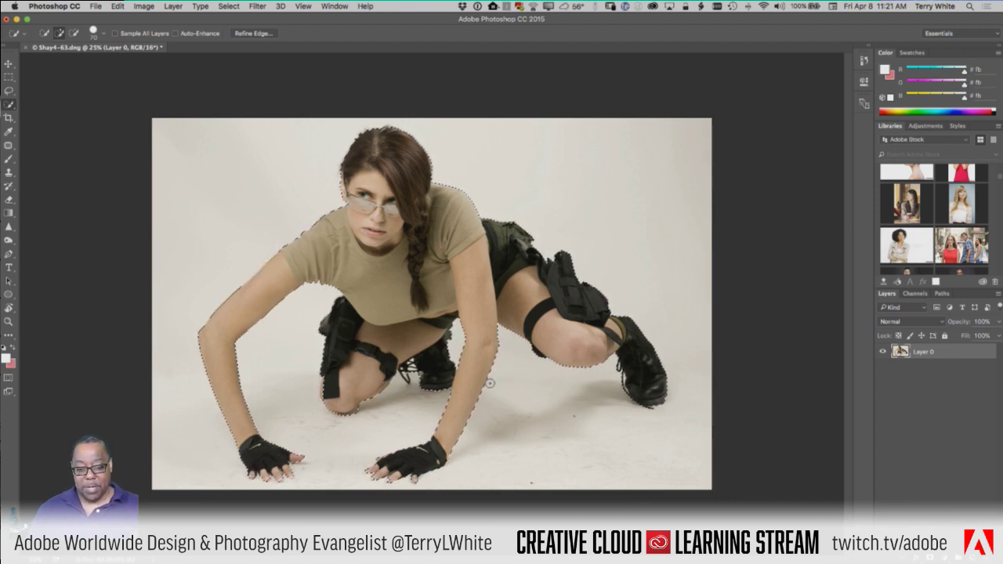
# Try enlarging the Quick Selection brush to size 1100, and reduce it to 200
pyautogui.press(']')
pyautogui.press(']')
pyautogui.press(']')
pyautogui.press(']')
pyautogui.press(']')
pyautogui.press(']')
pyautogui.press(']')
pyautogui.press(']')
pyautogui.press(']')
pyautogui.press(']')
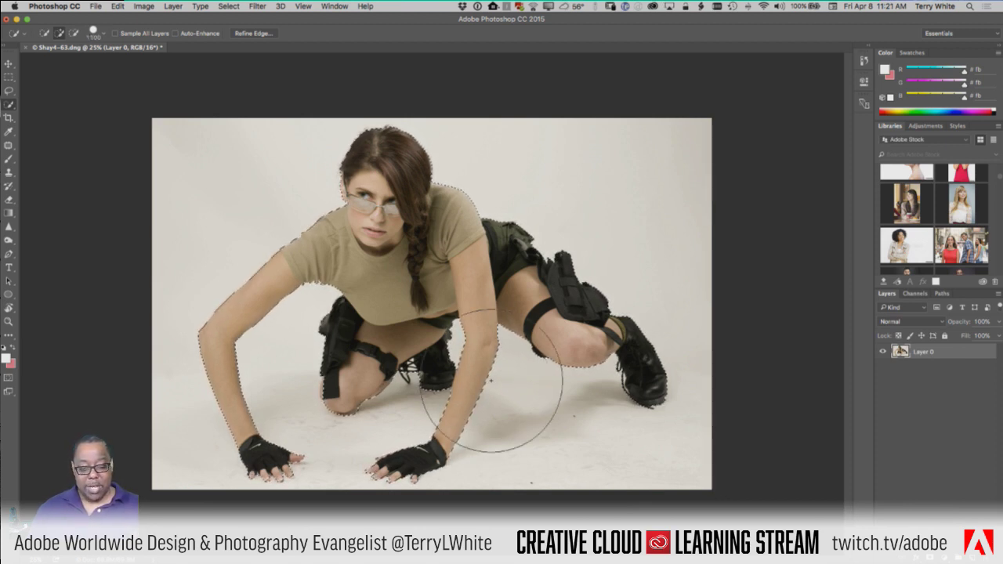
pyautogui.press('[')
pyautogui.press('[')
pyautogui.press('[')
pyautogui.press('[')
pyautogui.press('[')
pyautogui.press('[')
pyautogui.press('[')
pyautogui.press('[')
pyautogui.press('[')
pyautogui.press('[')
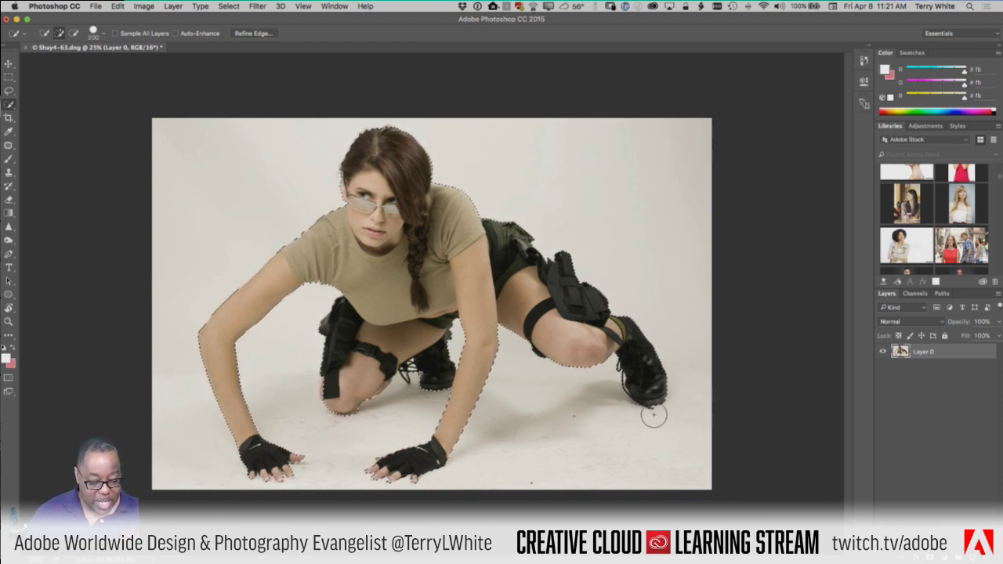
pyautogui.moveTo(644, 415)
pyautogui.mouseDown()
pyautogui.moveTo(585, 441)
pyautogui.moveTo(614, 379)
pyautogui.mouseUp()
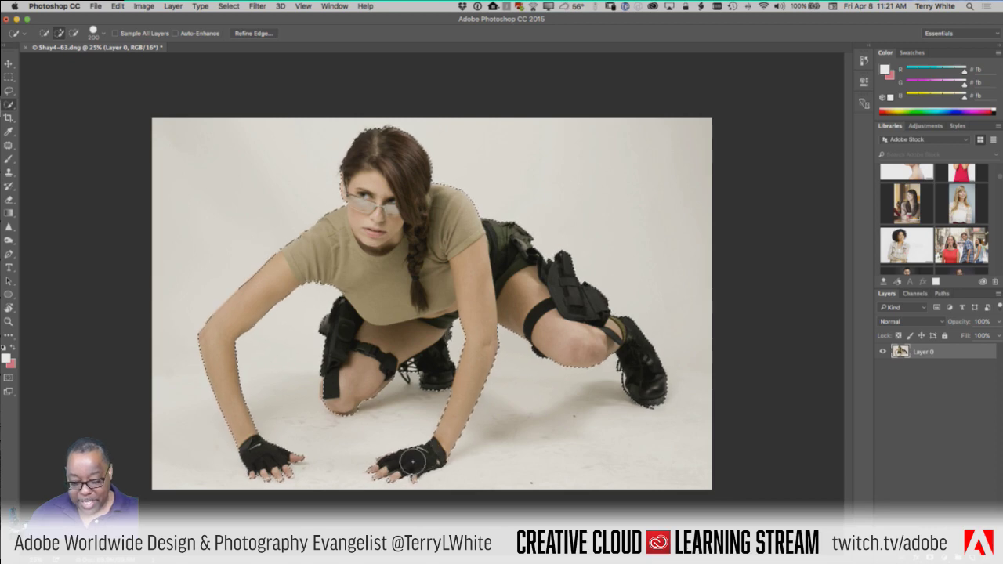
# Subtract the shadow beneath the bent knee from the selection with a size 25 Quick Selection brush
pyautogui.press('z')
pyautogui.moveTo(412, 463); pyautogui.dragTo(451, 463)
pyautogui.press('w')
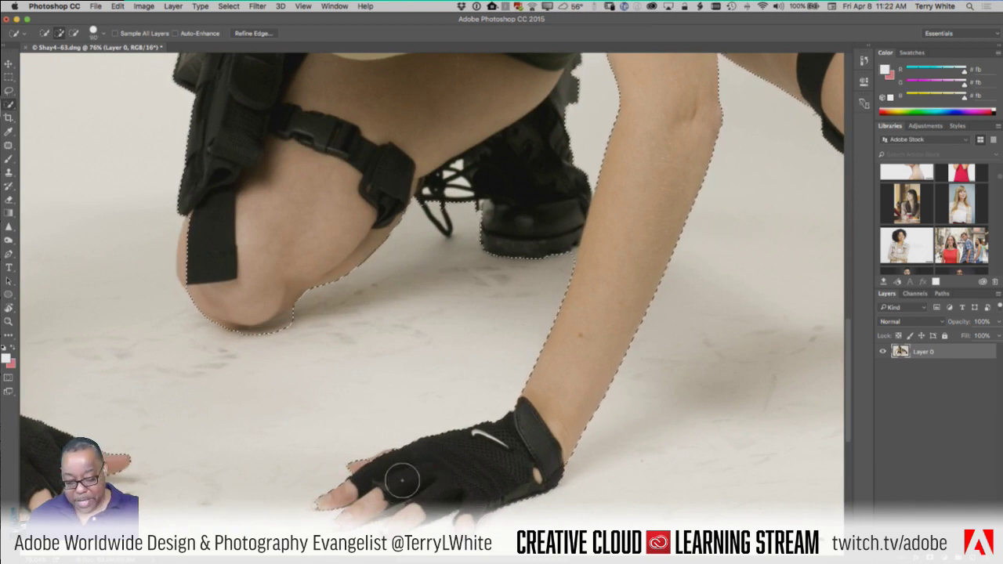
pyautogui.press('[')
pyautogui.press('[')
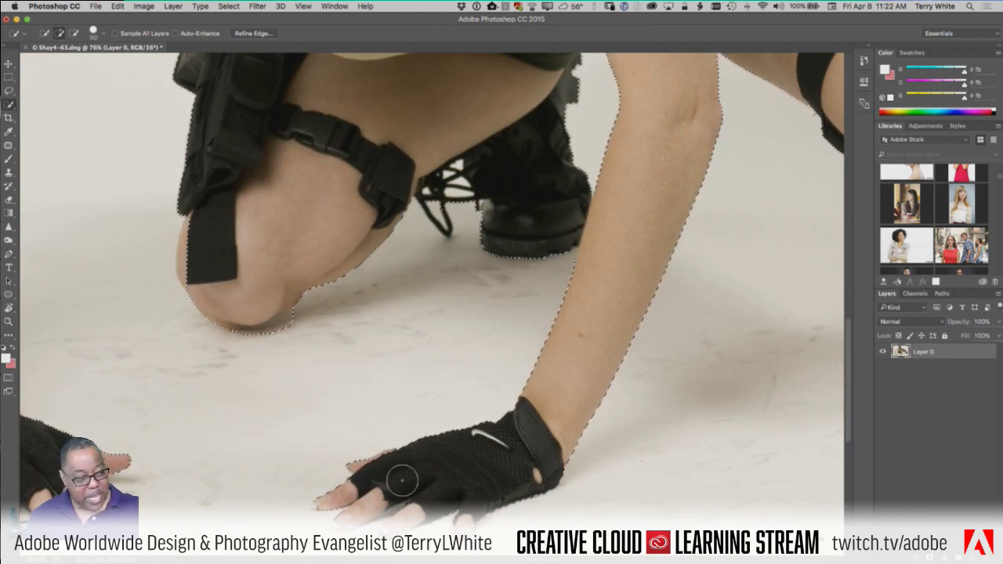
pyautogui.press('[')
pyautogui.press('[')
pyautogui.press('[')
pyautogui.press('[')
pyautogui.press('[')
pyautogui.press('[')
pyautogui.press('[')
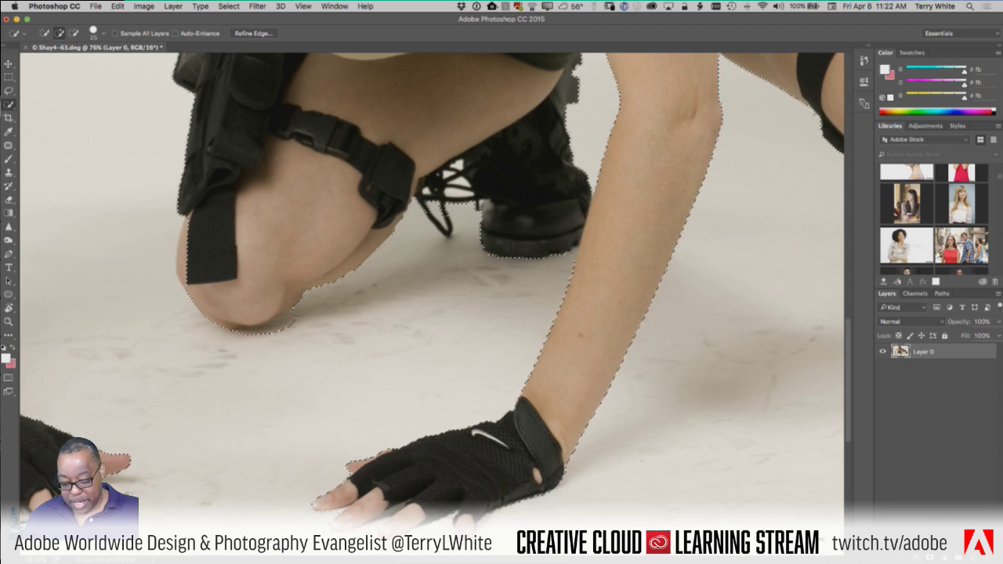
pyautogui.press('alt')
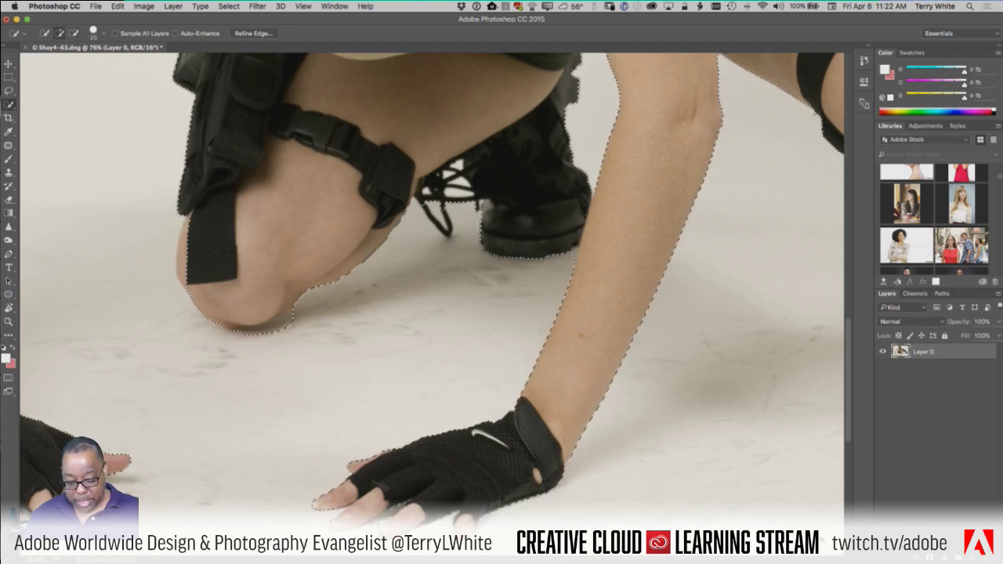
pyautogui.press('alt')
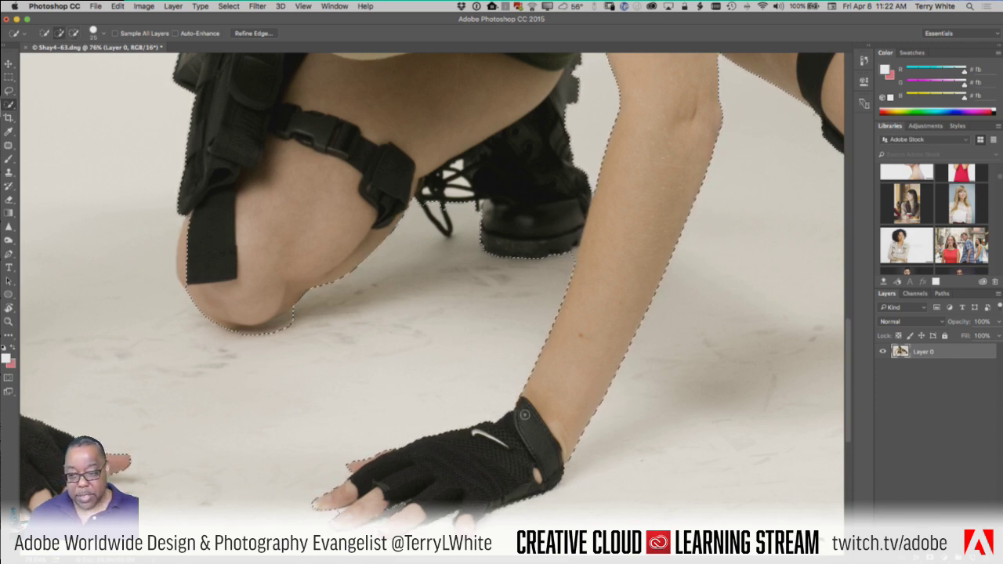
pyautogui.press('alt')
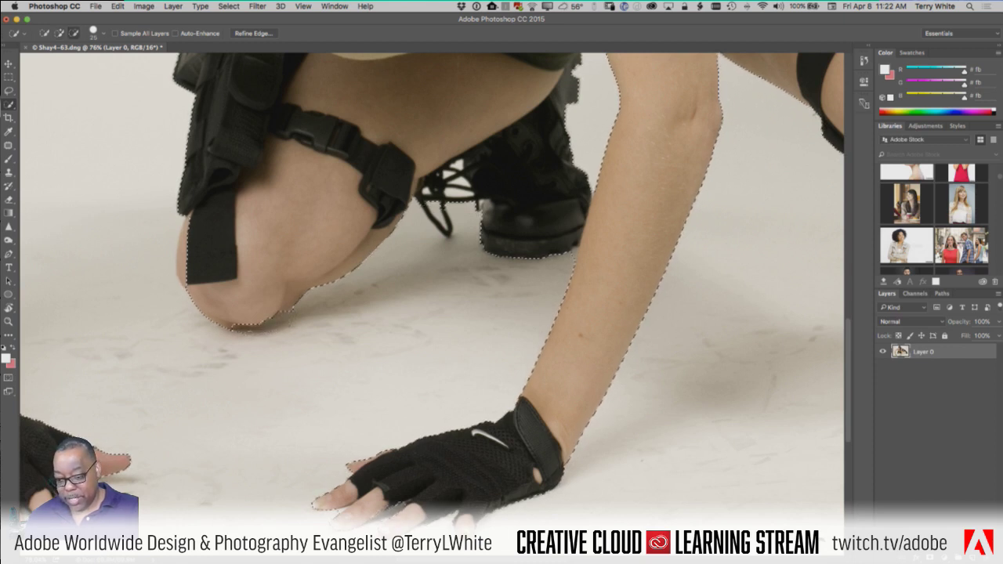
pyautogui.press('alt')
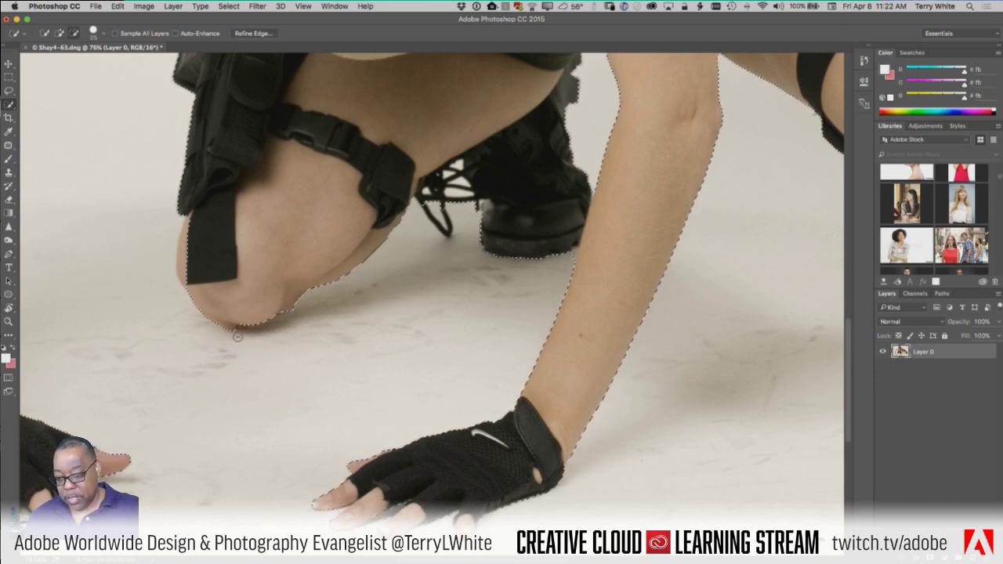
pyautogui.press('alt')
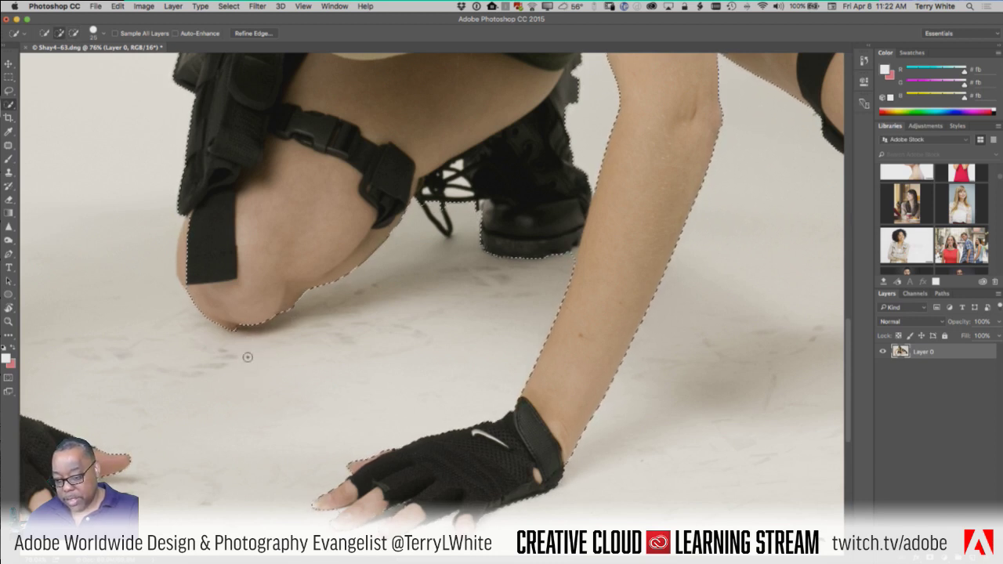
# Subtract the floor between the thumb and index finger of the woman's right hand from the selection
pyautogui.press('super+d')
pyautogui.press('super+z')
pyautogui.moveTo(401, 468); pyautogui.dragTo(672, 420)
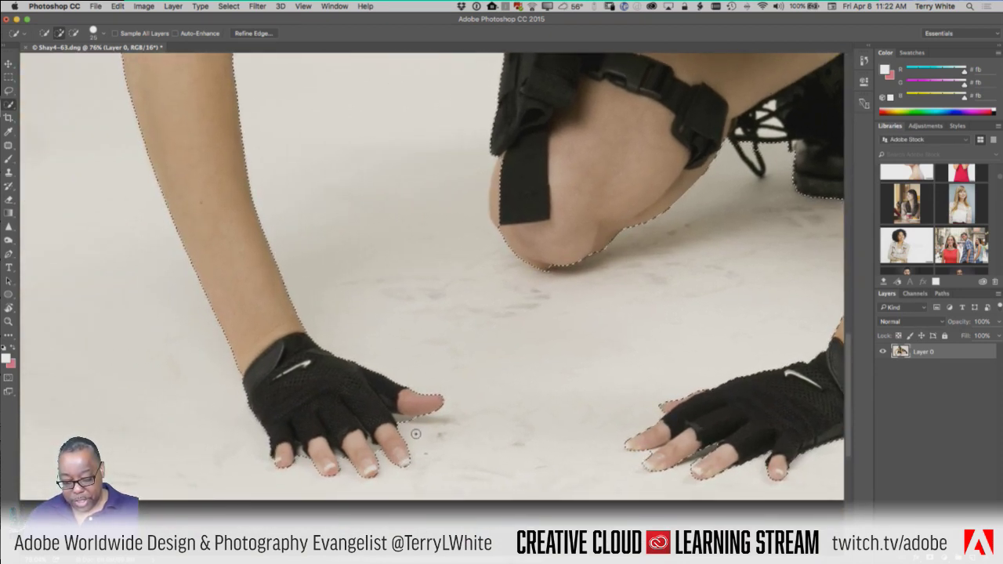
pyautogui.press('alt')
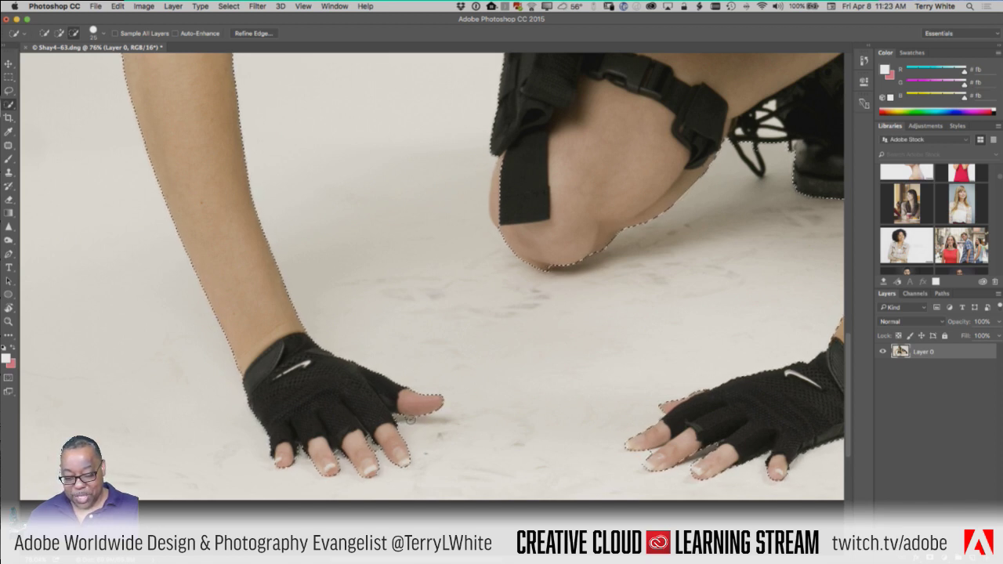
pyautogui.press('alt')
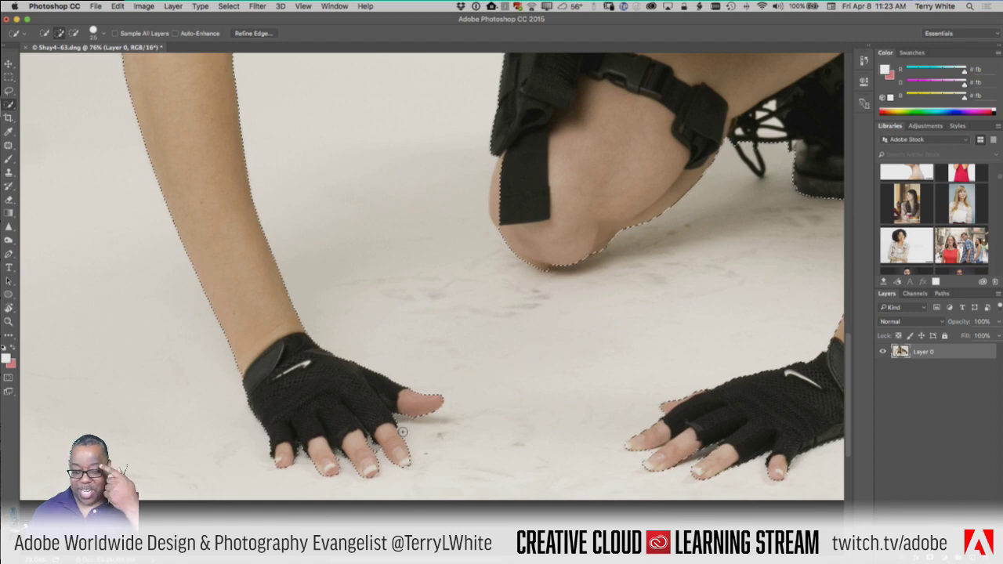
# Inspect the selection outline from the gloved hands up past the head and down to the boot of the raised leg
pyautogui.scroll(5, 401, 431)
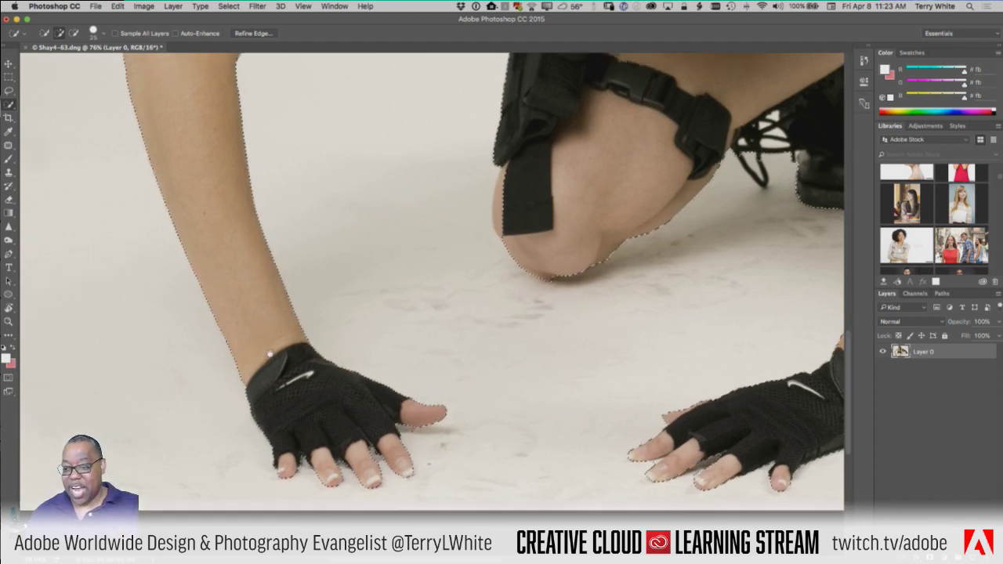
pyautogui.scroll(10, 310, 475)
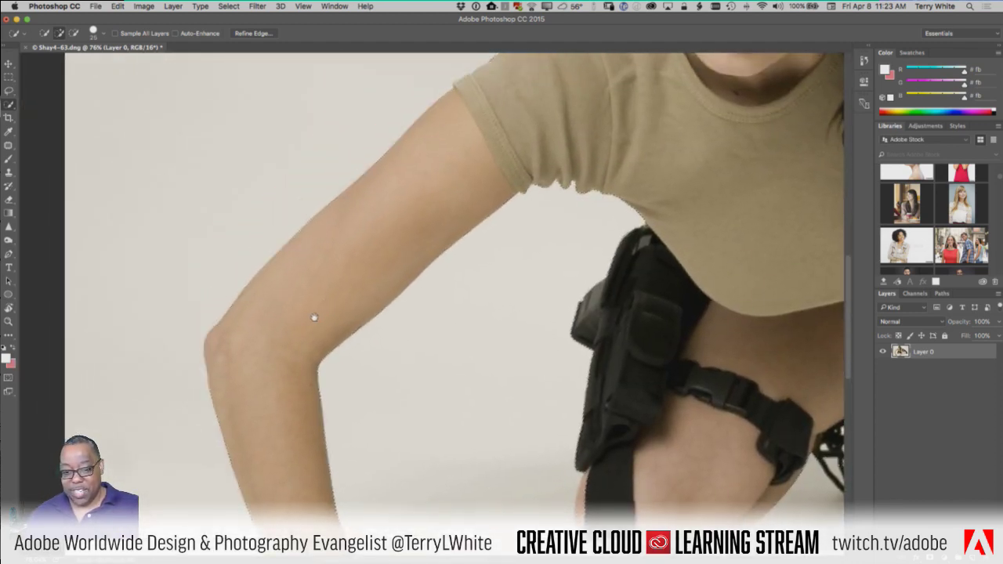
pyautogui.scroll(15, 244, 445)
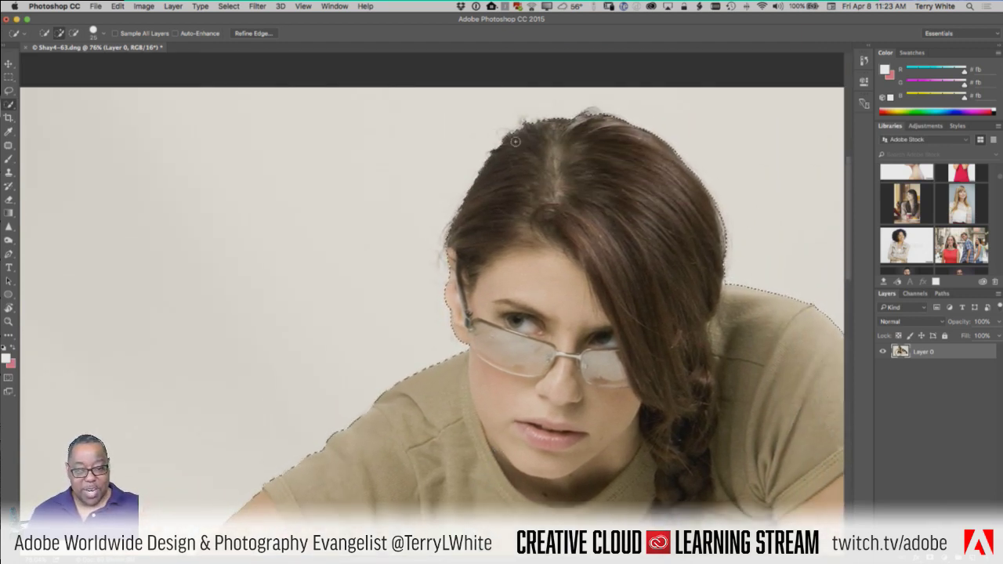
pyautogui.hscroll(10, 730, 451)
pyautogui.scroll(-4, 730, 450)
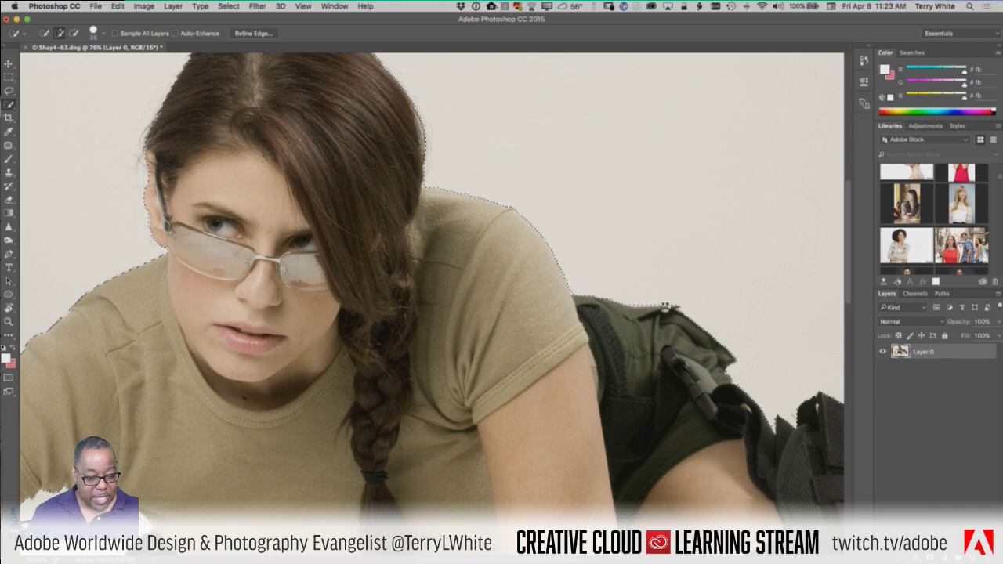
pyautogui.hscroll(4, 693, 446)
pyautogui.scroll(-2, 693, 446)
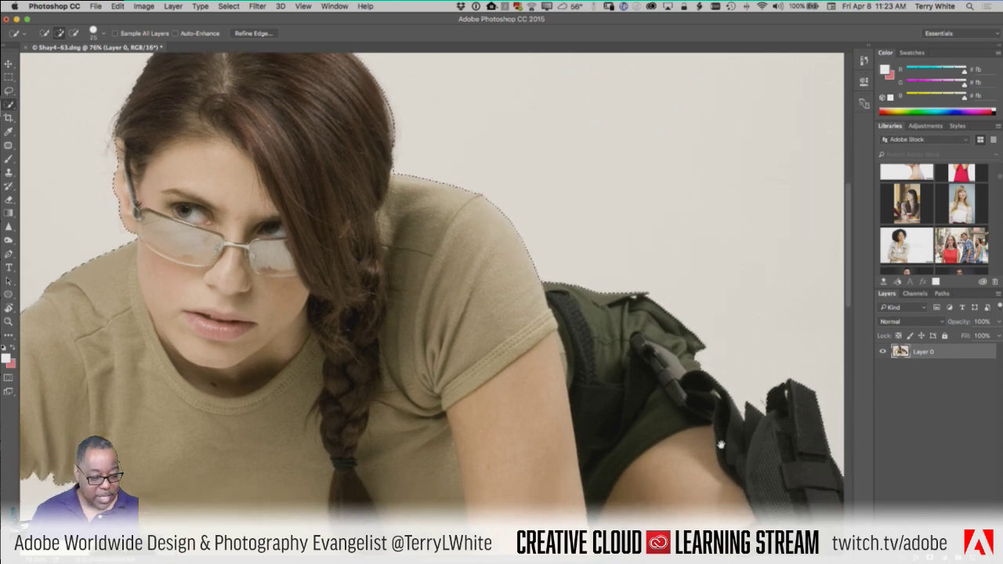
pyautogui.hscroll(2, 644, 406)
pyautogui.scroll(-1, 644, 406)
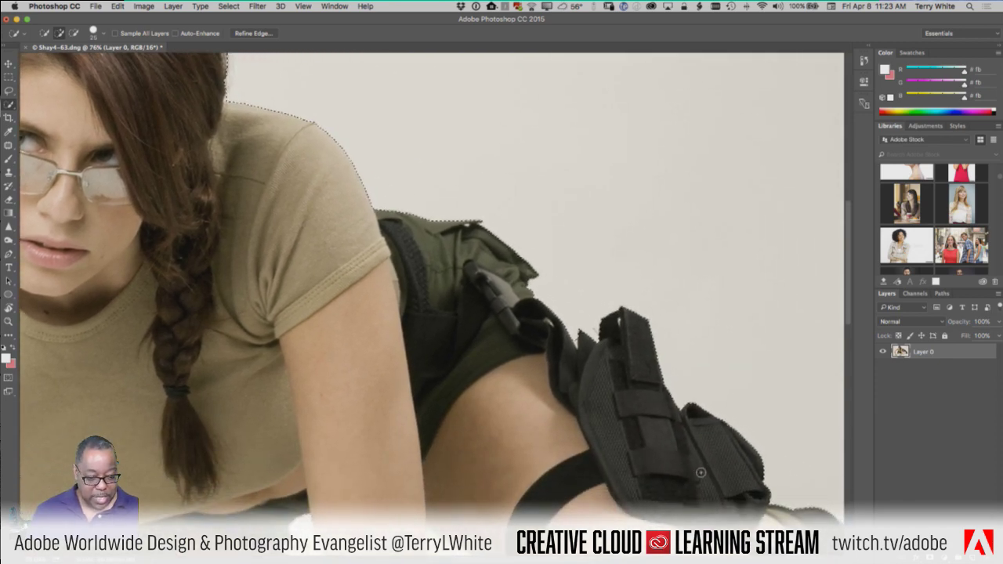
pyautogui.hscroll(5, 652, 444)
pyautogui.scroll(-3, 652, 444)
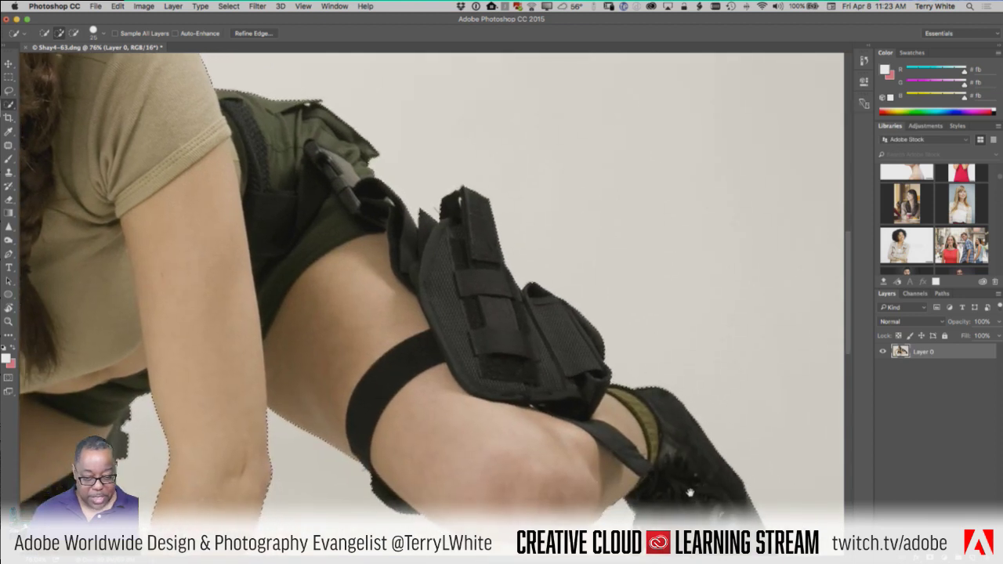
pyautogui.hscroll(1, 635, 435)
pyautogui.scroll(-1, 634, 436)
pyautogui.hscroll(1, 635, 435)
pyautogui.scroll(-2, 634, 436)
pyautogui.hscroll(1, 622, 423)
pyautogui.scroll(-2, 623, 423)
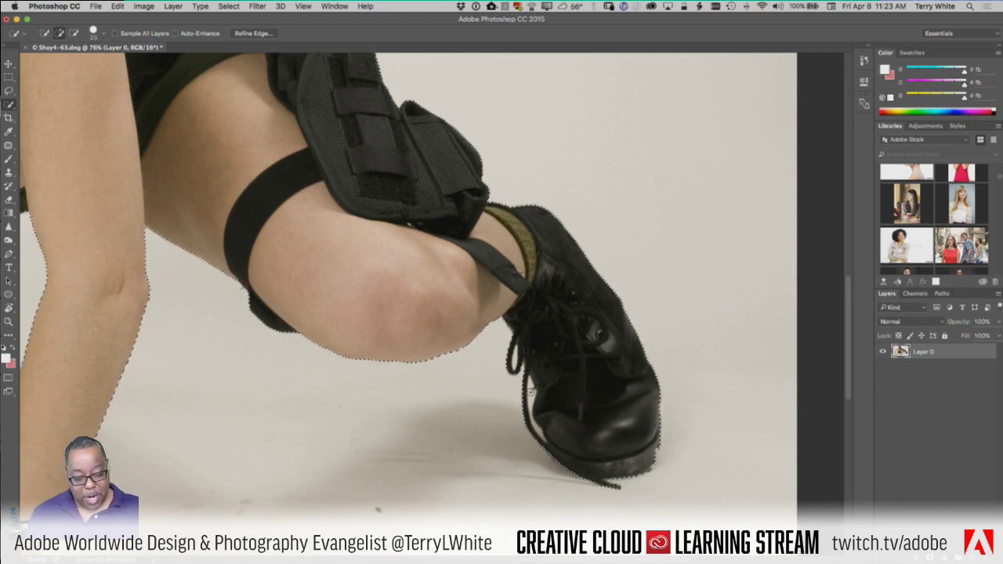
# Subtract the floor beside the loose laces of the raised leg's boot from the selection with a smaller Quick Selection brush
pyautogui.press('[')
pyautogui.press('[')
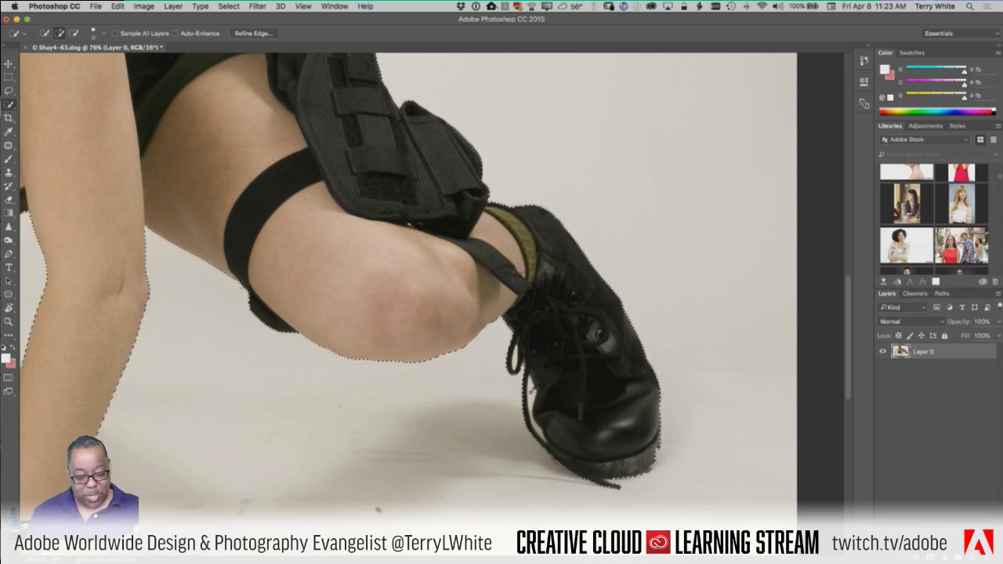
pyautogui.press('alt')
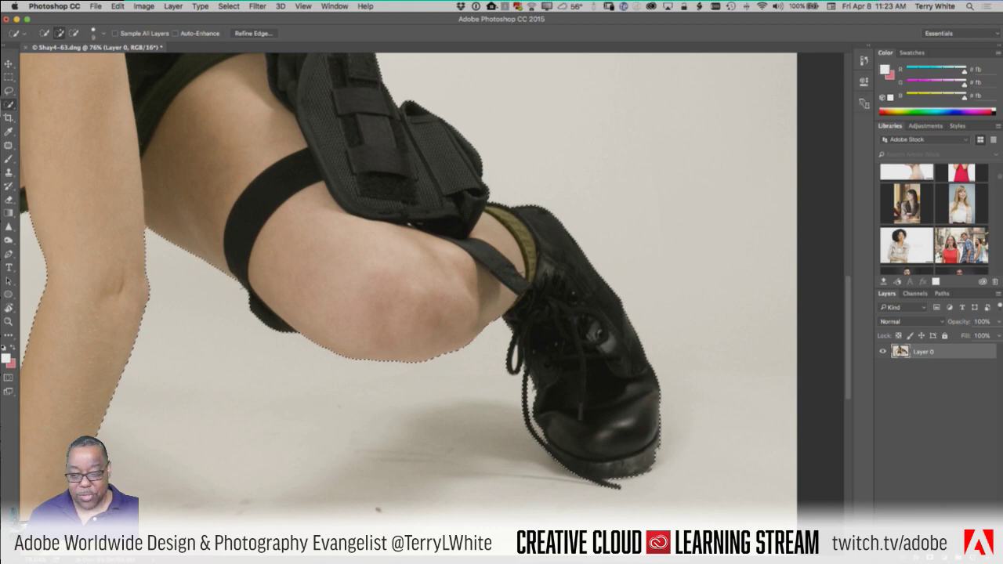
pyautogui.press('super+0')
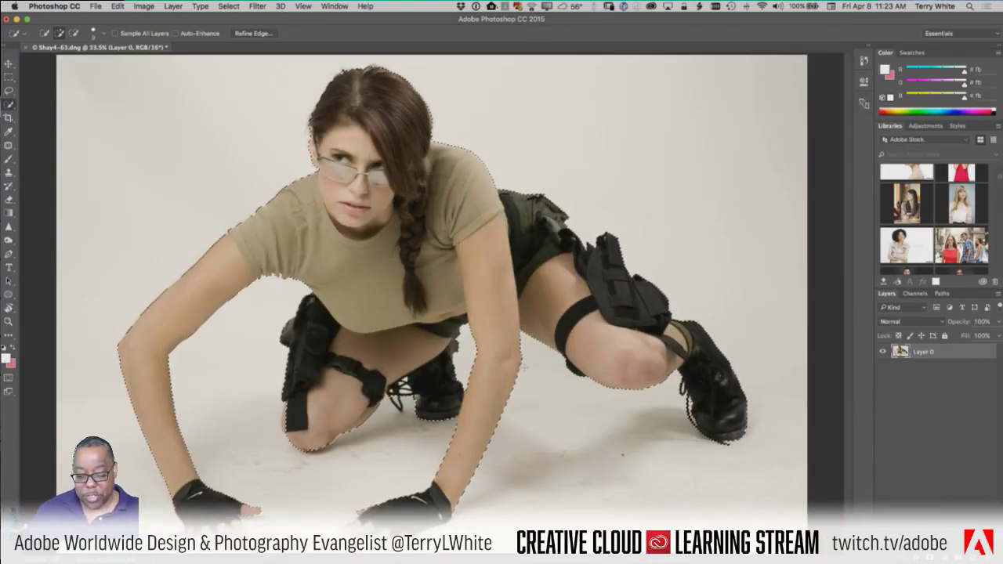
# Subtract the floor between the laces and the sole of the boot behind the kneeling leg from the selection
pyautogui.press('z')
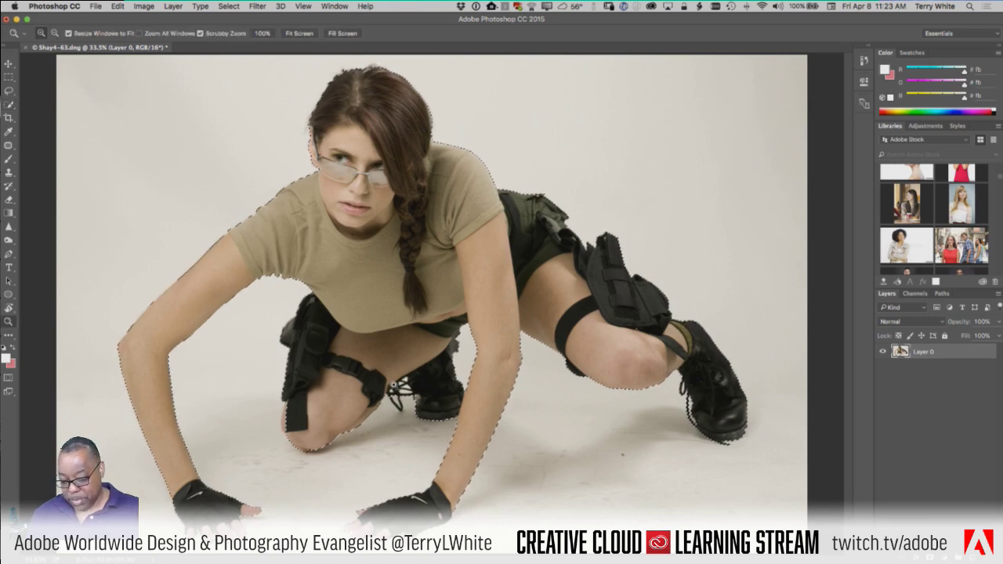
pyautogui.moveTo(397, 382); pyautogui.dragTo(453, 425)
pyautogui.press('w')
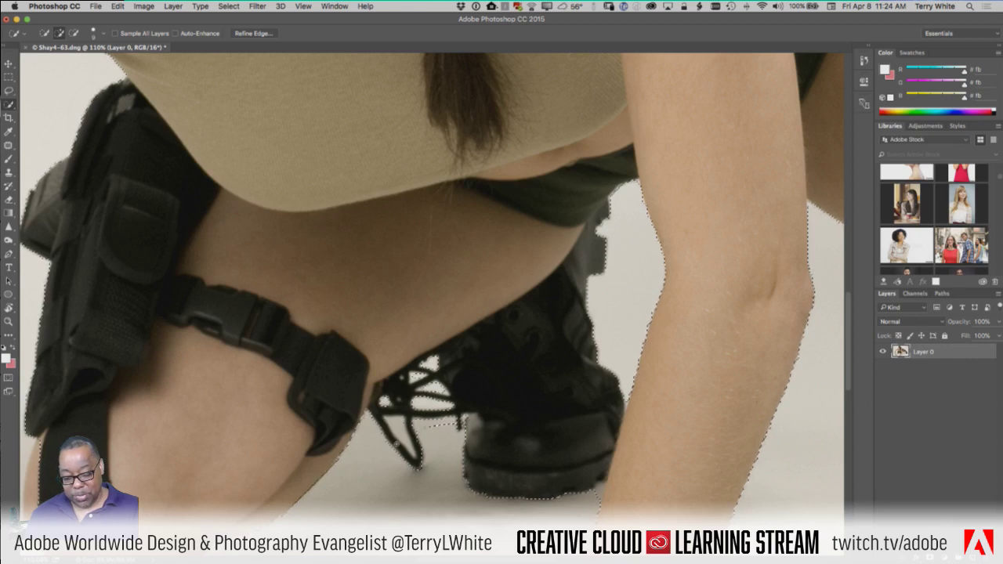
pyautogui.press('alt')
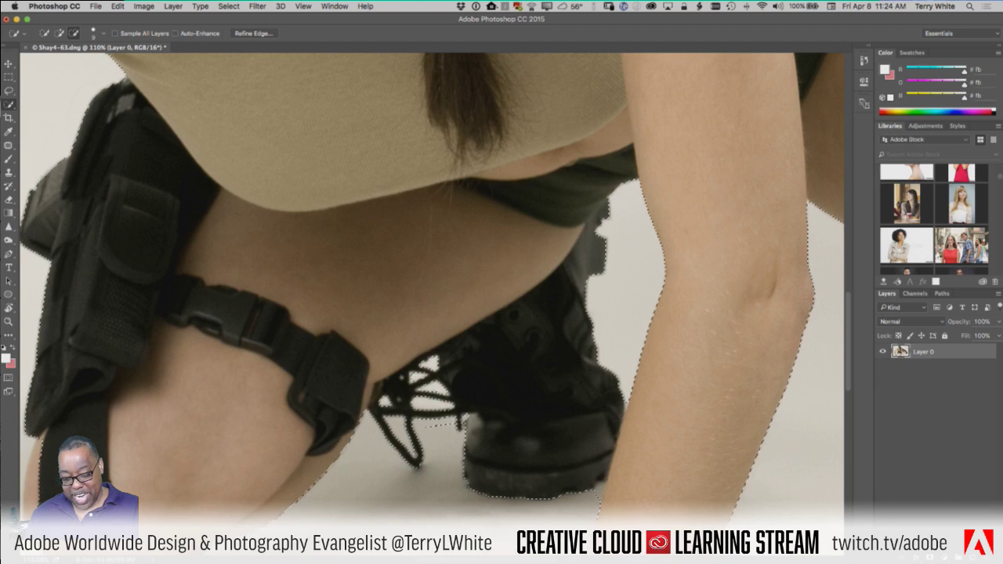
pyautogui.press('alt')
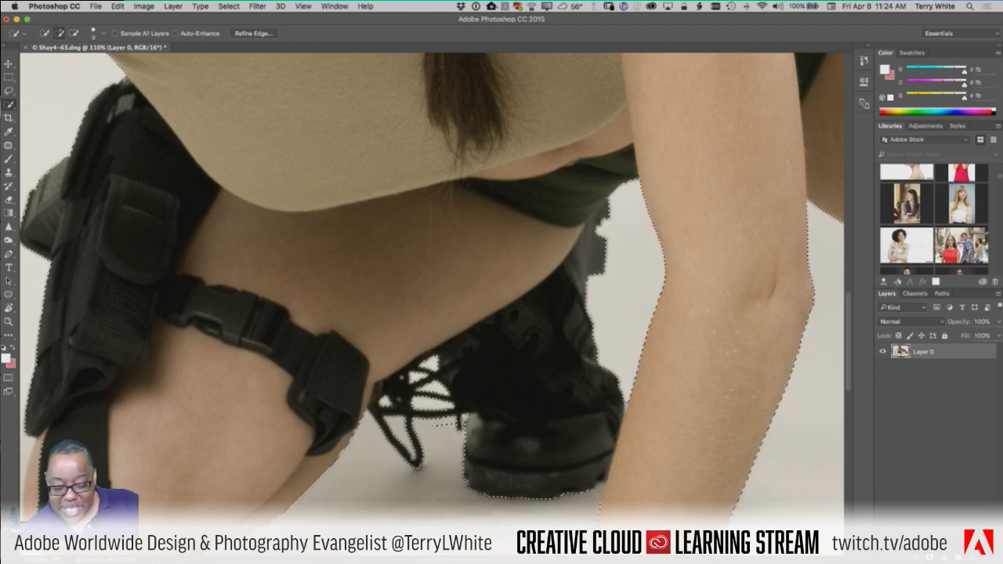
pyautogui.press('alt')
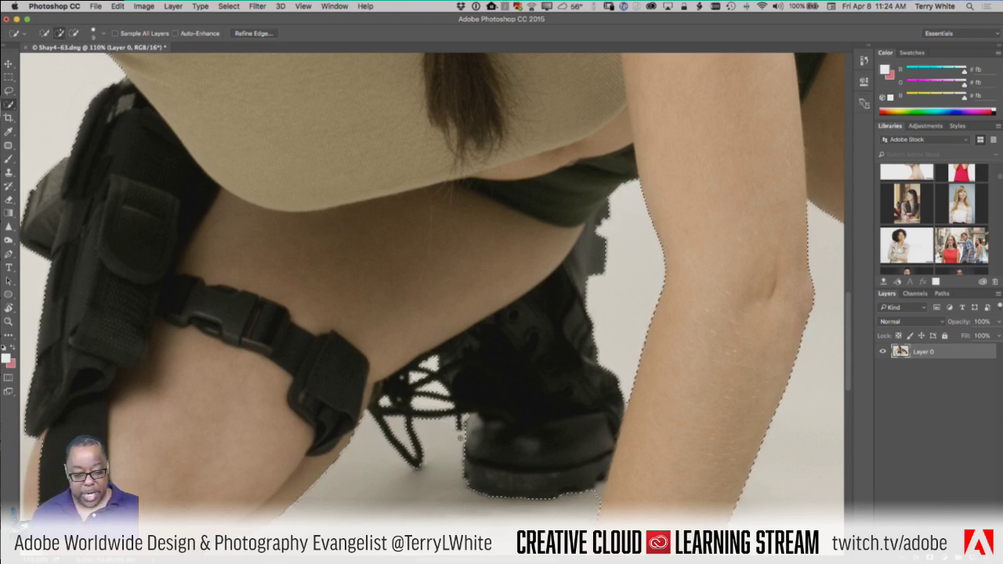
pyautogui.press('super+0')
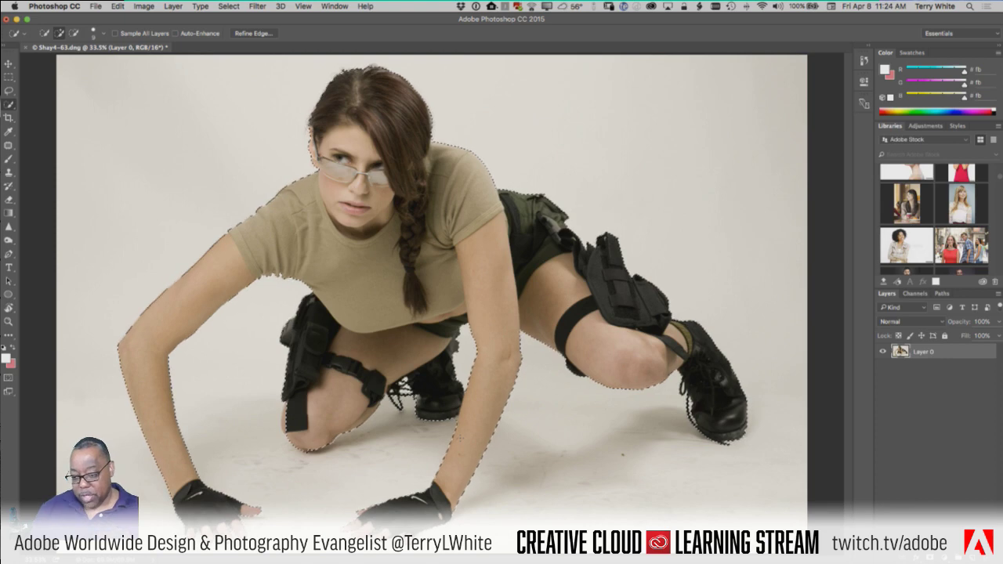
# Examine the selection edge closely around the thigh holster and the knee of the kneeling leg
pyautogui.press('z')
pyautogui.click(628, 261)
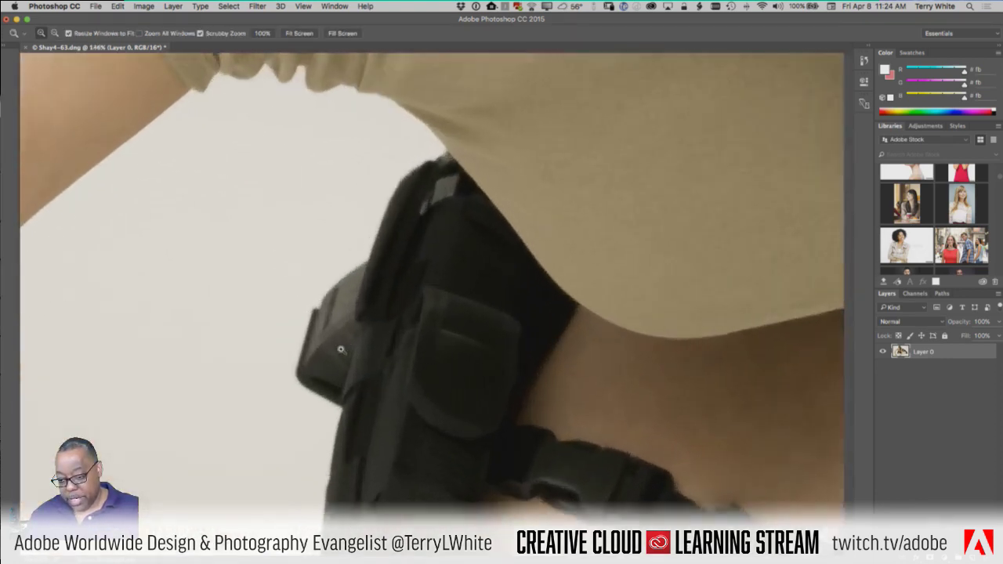
pyautogui.press('w')
pyautogui.press('super+minus')
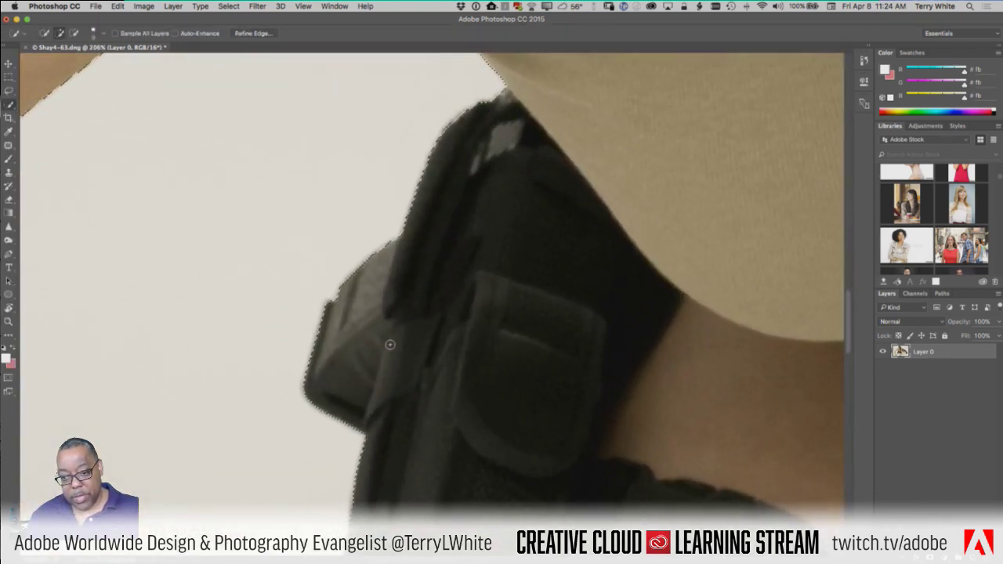
pyautogui.press('super+0')
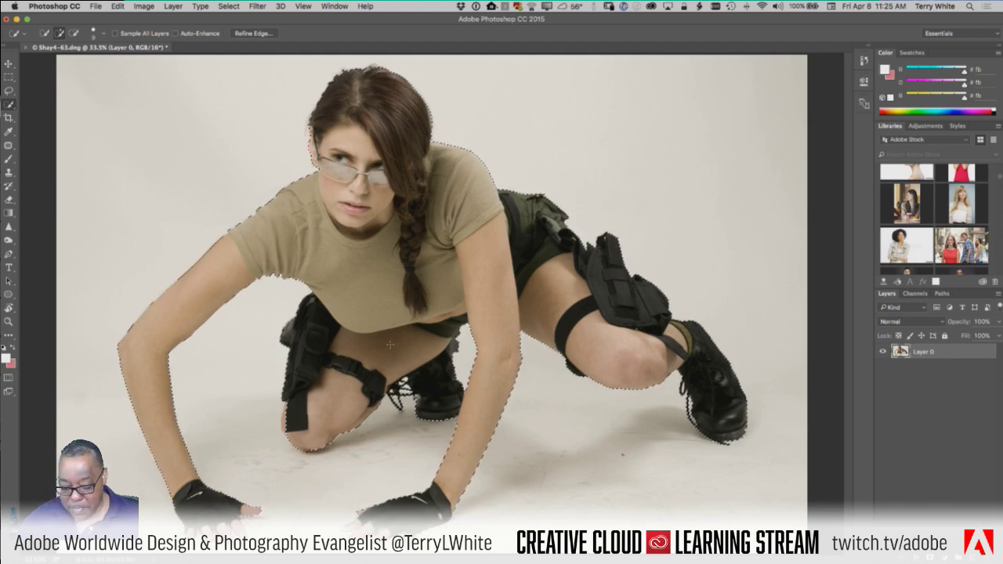
pyautogui.press('z')
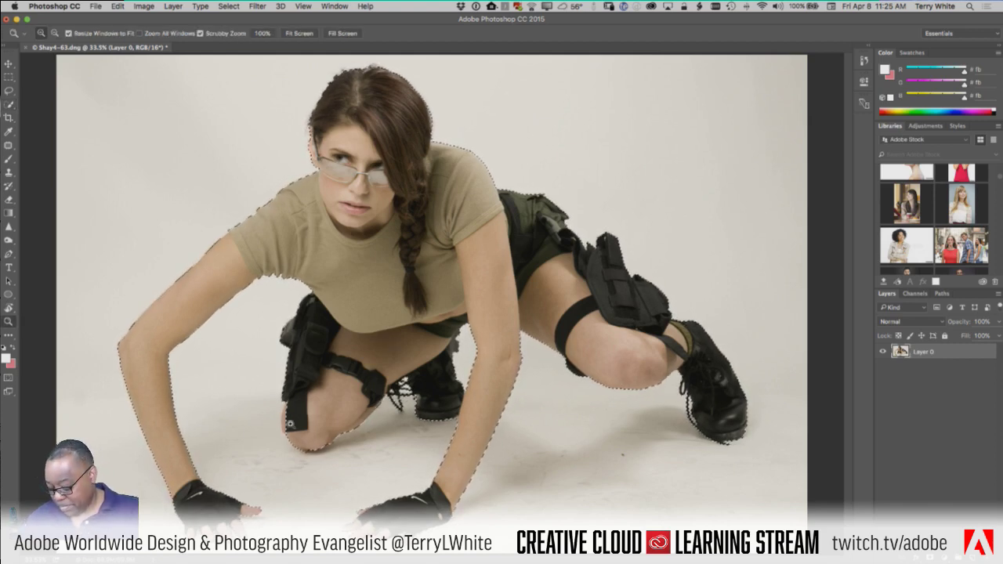
pyautogui.moveTo(300, 429); pyautogui.dragTo(330, 429)
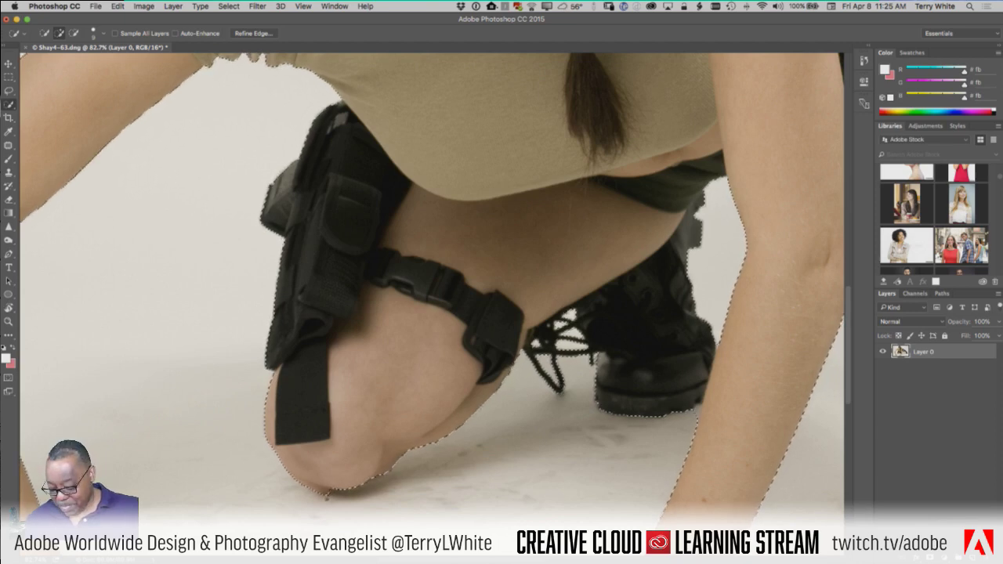
pyautogui.press('super+0')
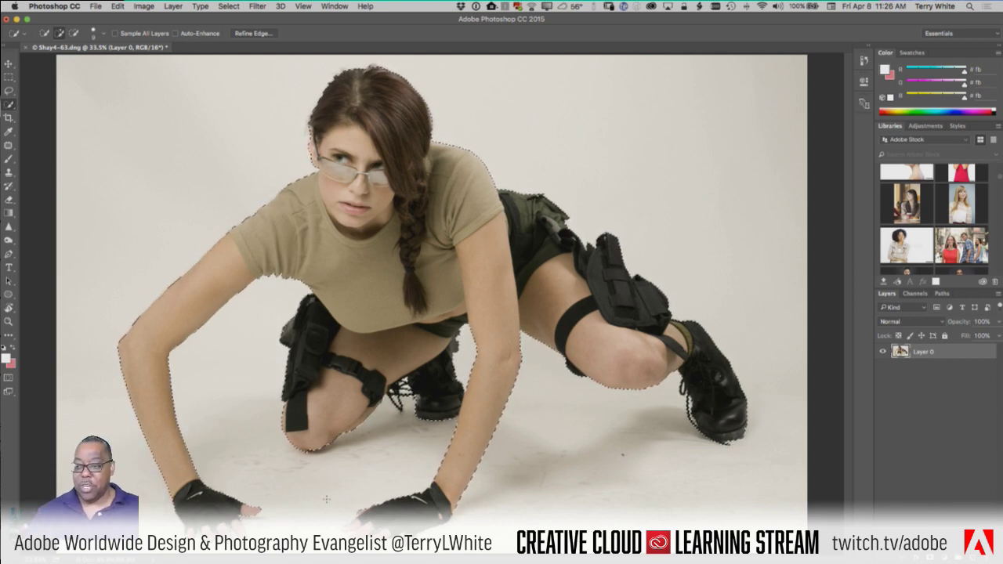
# Compare the options of the Lasso, Rectangular Marquee and Move tools for Refine Edge, and return to the Quick Selection tool
pyautogui.click(11, 91)
pyautogui.click(9, 77)
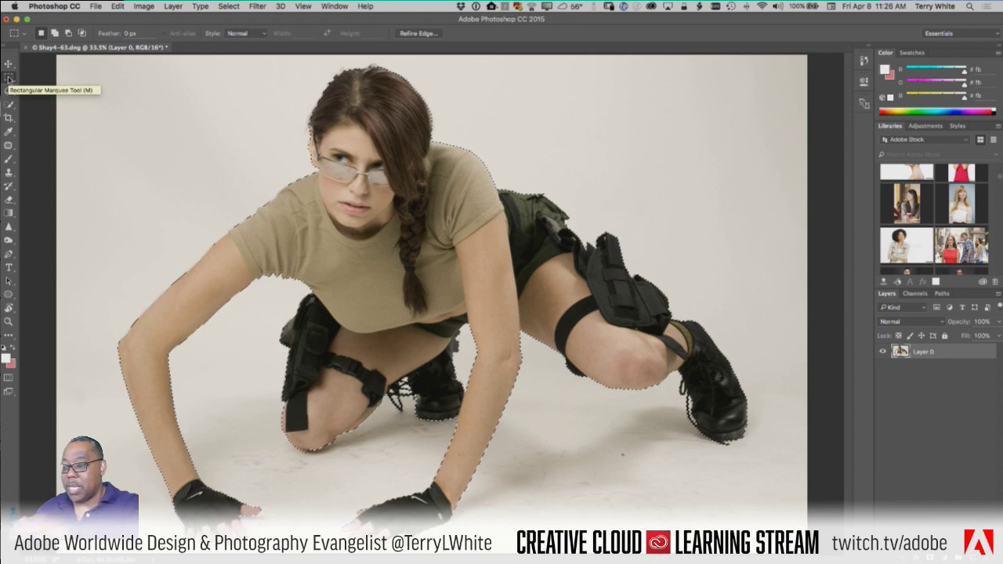
pyautogui.click(11, 105)
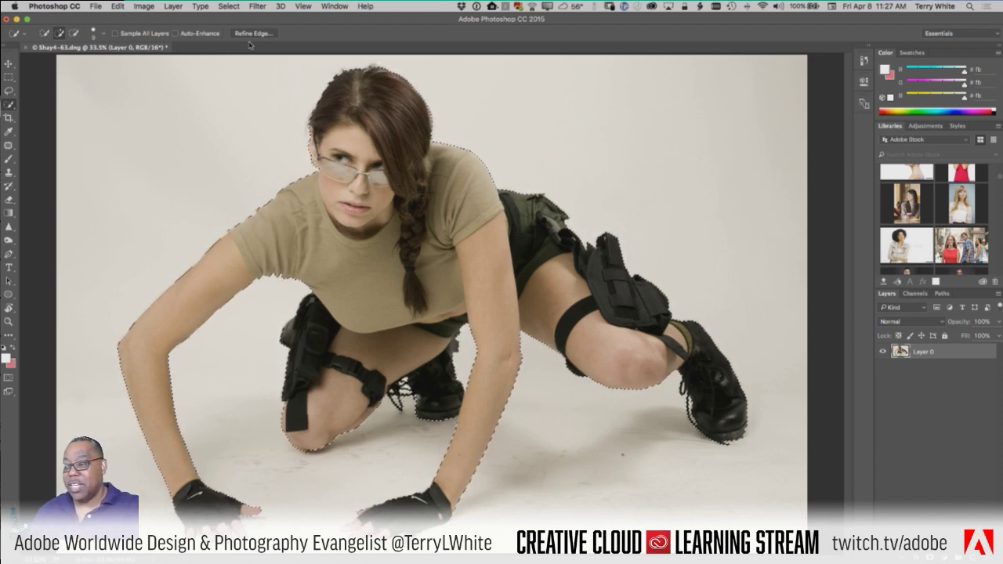
pyautogui.click(9, 64)
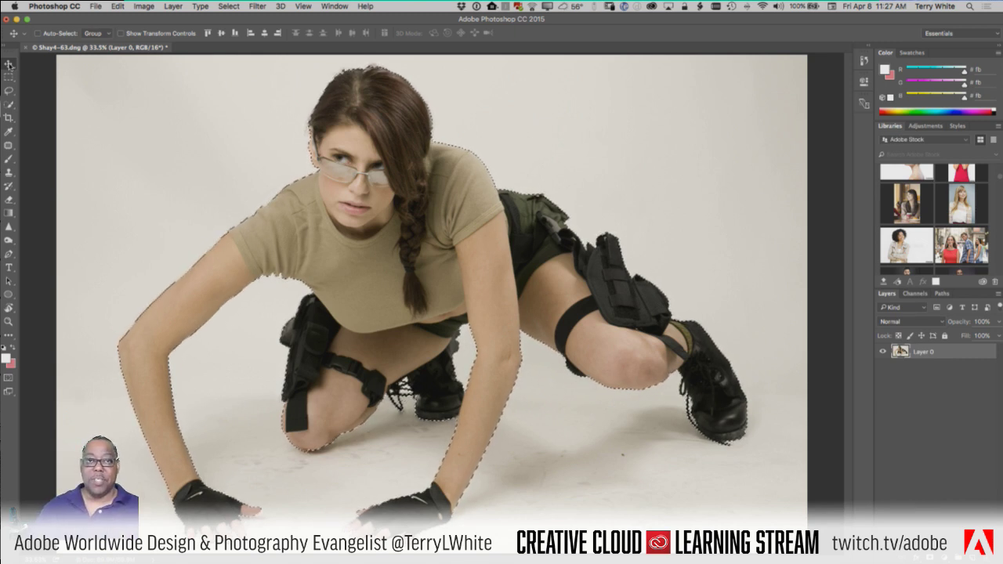
pyautogui.click(10, 78)
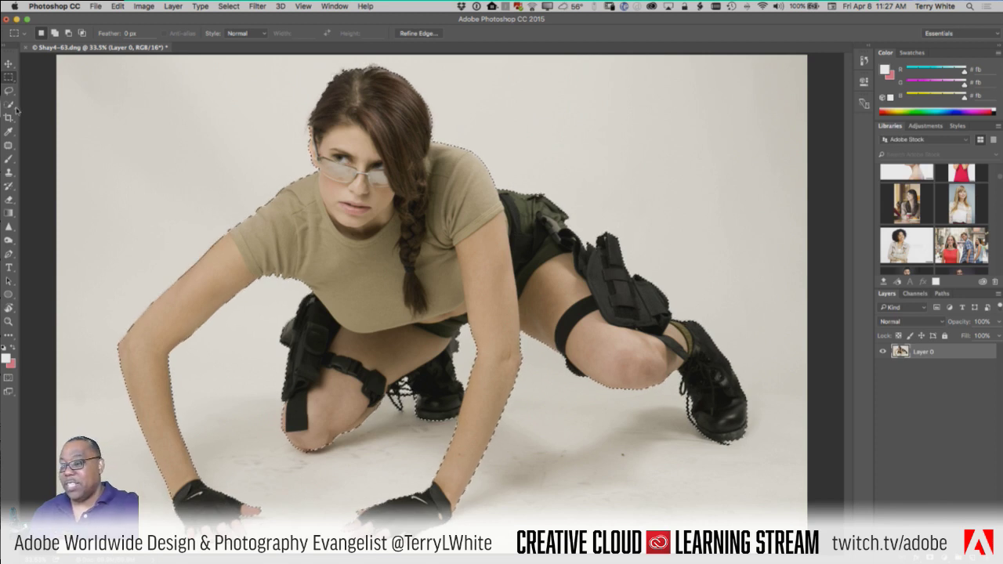
pyautogui.click(9, 105)
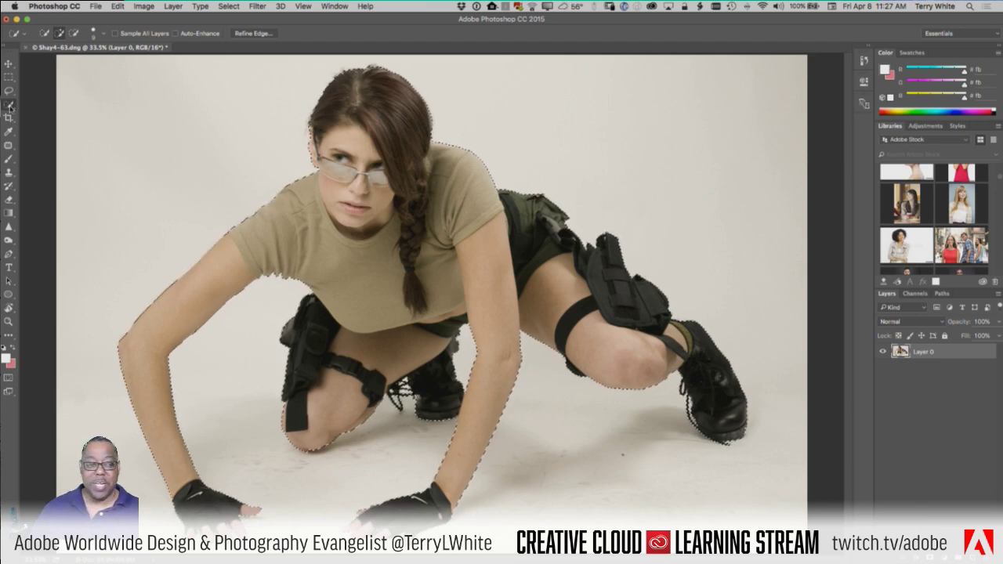
# Start Refine Edge, preview the selection in the Marching Ants, On White and Black & White views, and settle on On Black
pyautogui.click(254, 33)
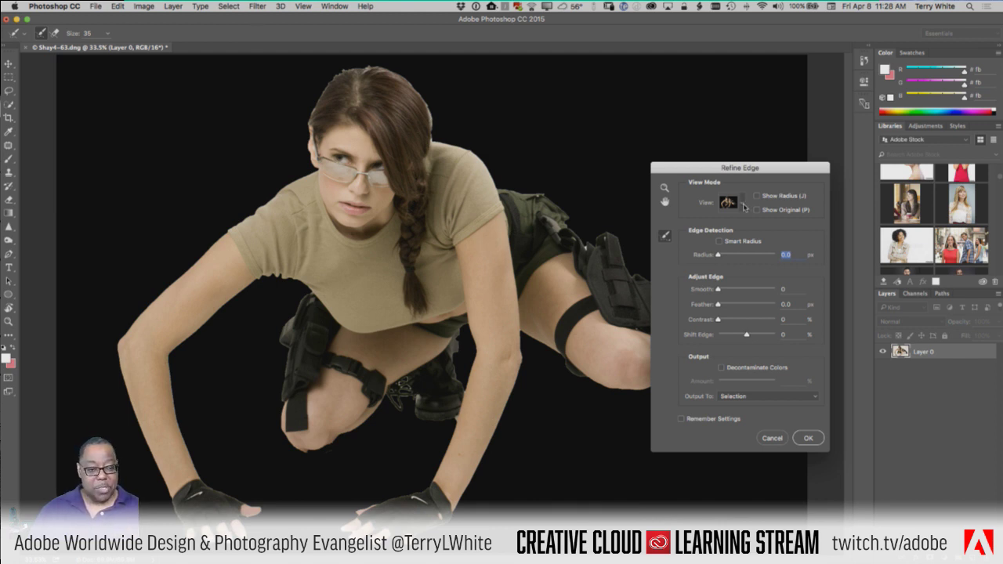
pyautogui.click(744, 207)
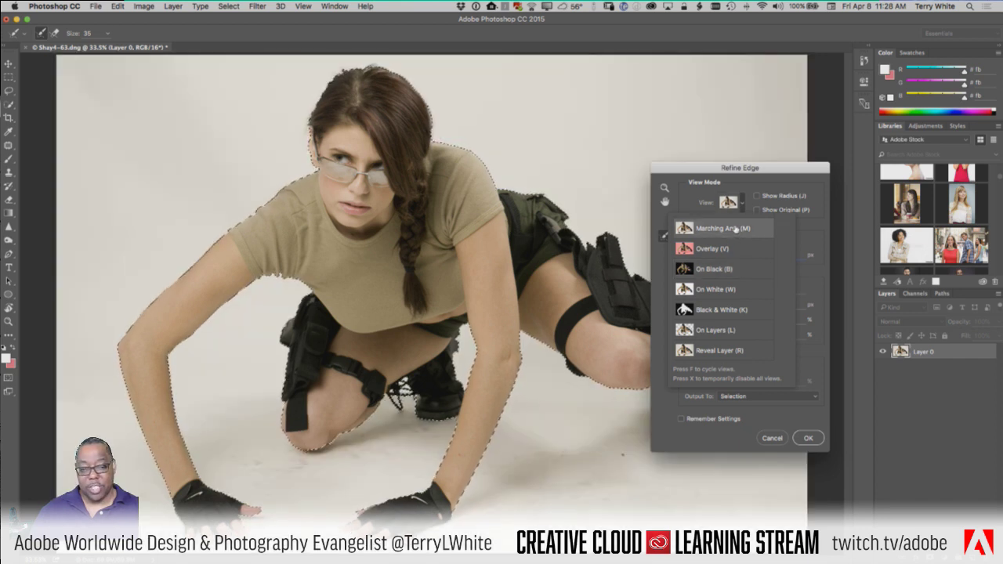
pyautogui.click(734, 228)
pyautogui.click(744, 207)
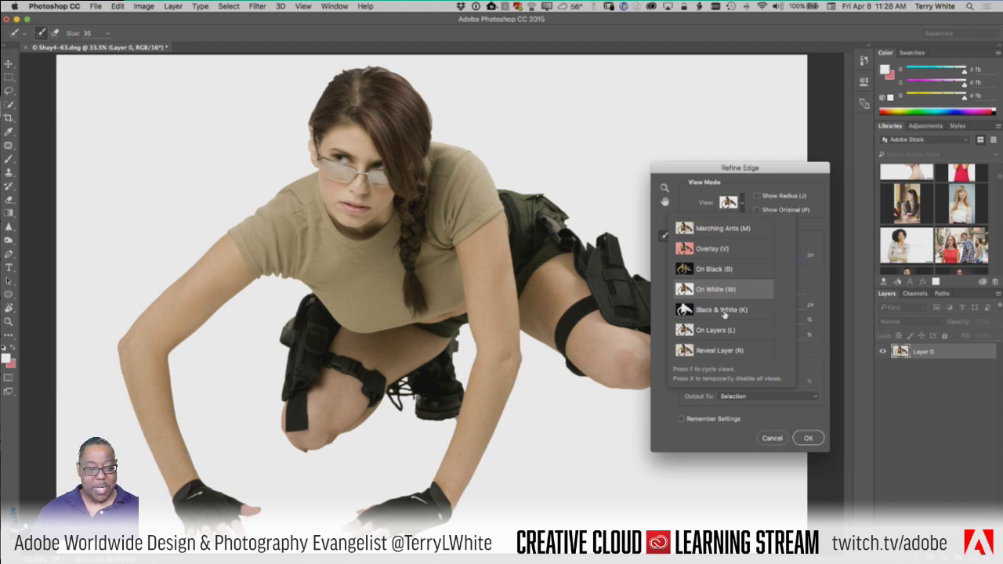
pyautogui.click(723, 311)
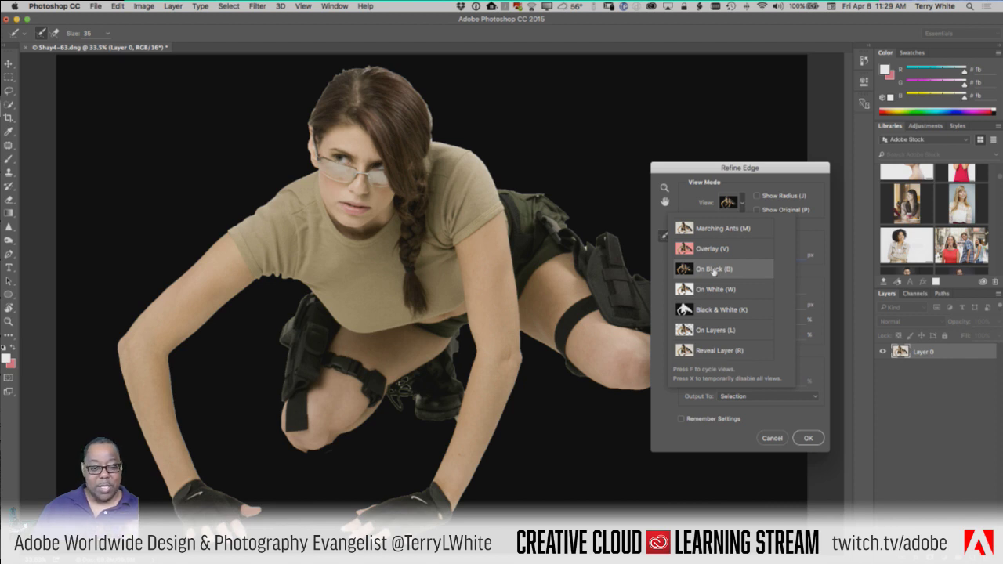
pyautogui.click(795, 180)
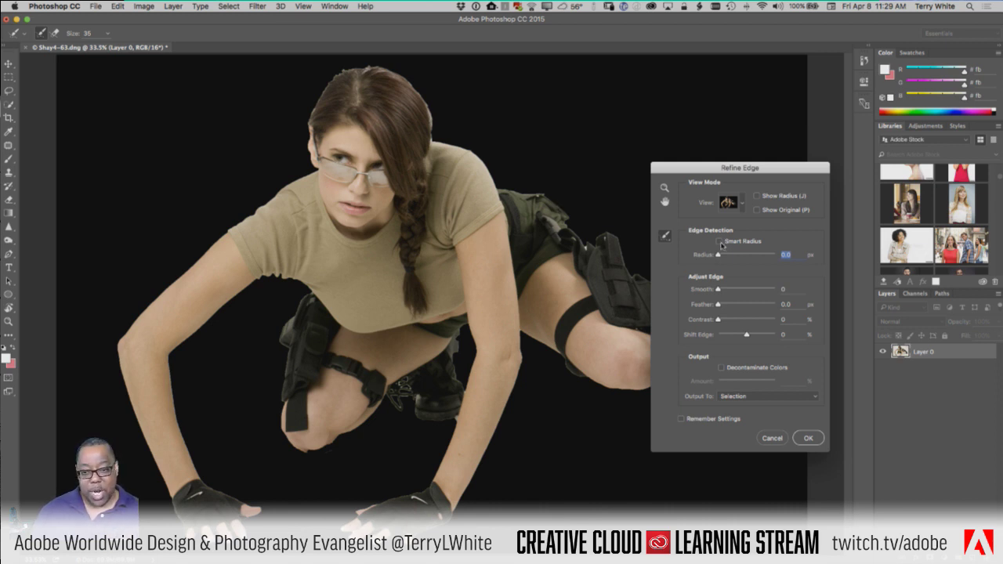
# Turn on Smart Radius for the edge detection in Refine Edge
pyautogui.click(719, 242)
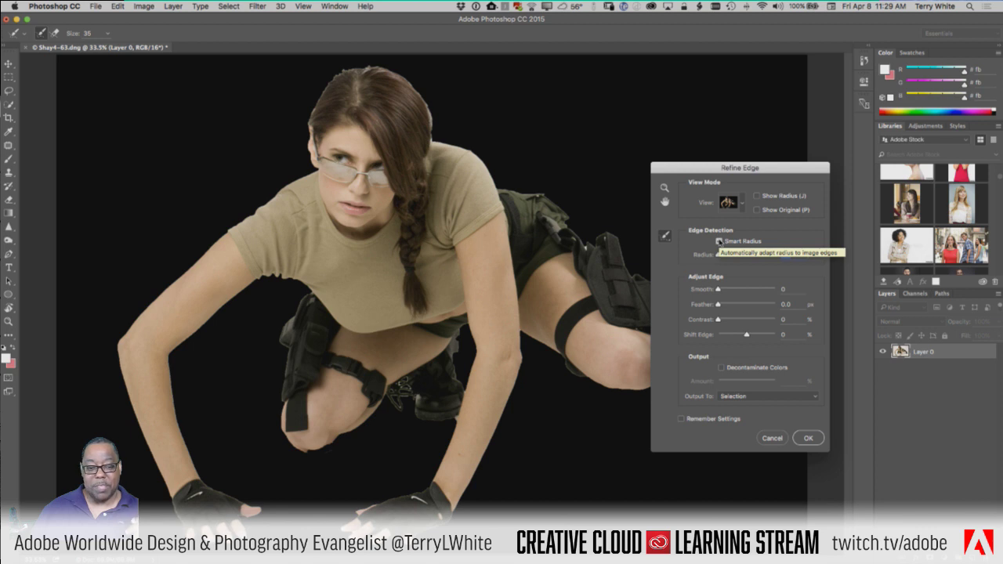
pyautogui.click(719, 242)
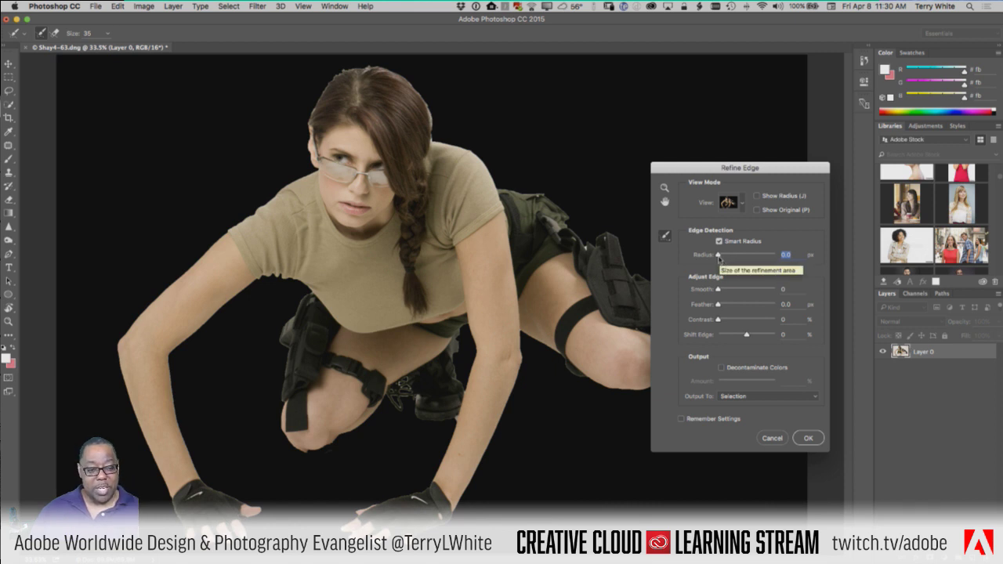
# Set the edge-detection radius to 5.2 px and move the Refine Edge dialog clear of the woman's rear leg
pyautogui.click(721, 258)
pyautogui.moveTo(721, 256); pyautogui.dragTo(726, 256)
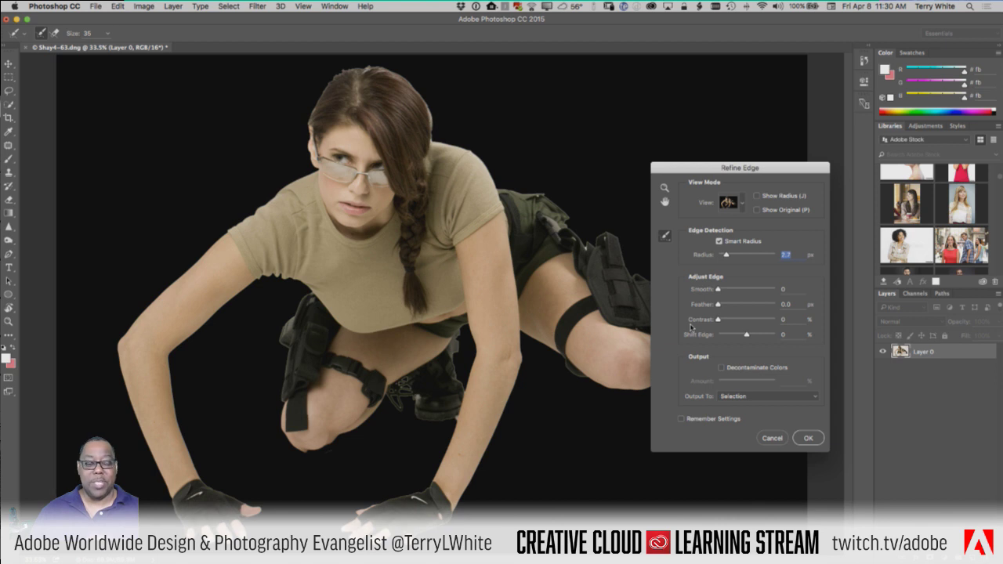
pyautogui.moveTo(726, 255)
pyautogui.mouseDown()
pyautogui.moveTo(746, 256)
pyautogui.moveTo(736, 254)
pyautogui.mouseUp()
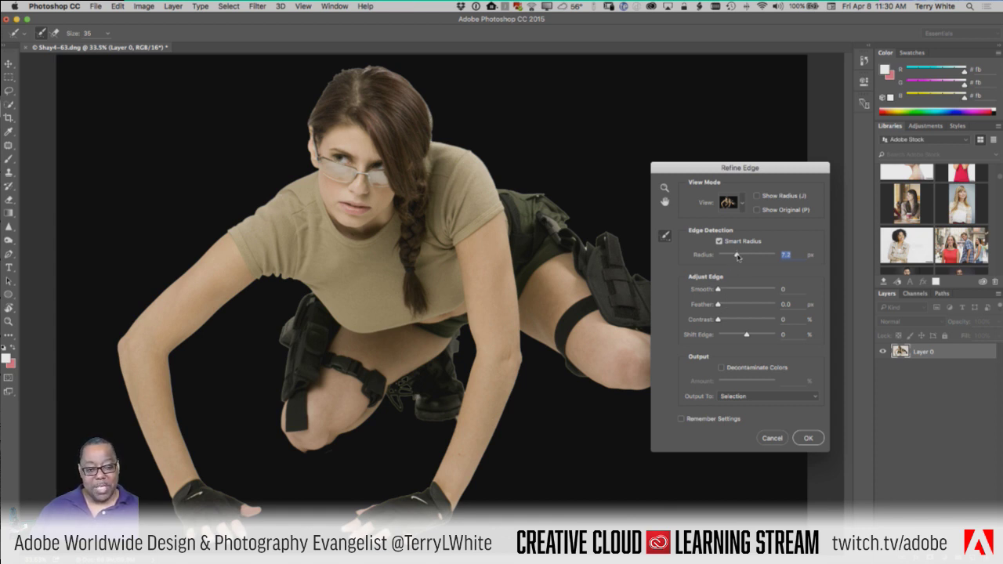
pyautogui.moveTo(737, 255); pyautogui.dragTo(732, 255)
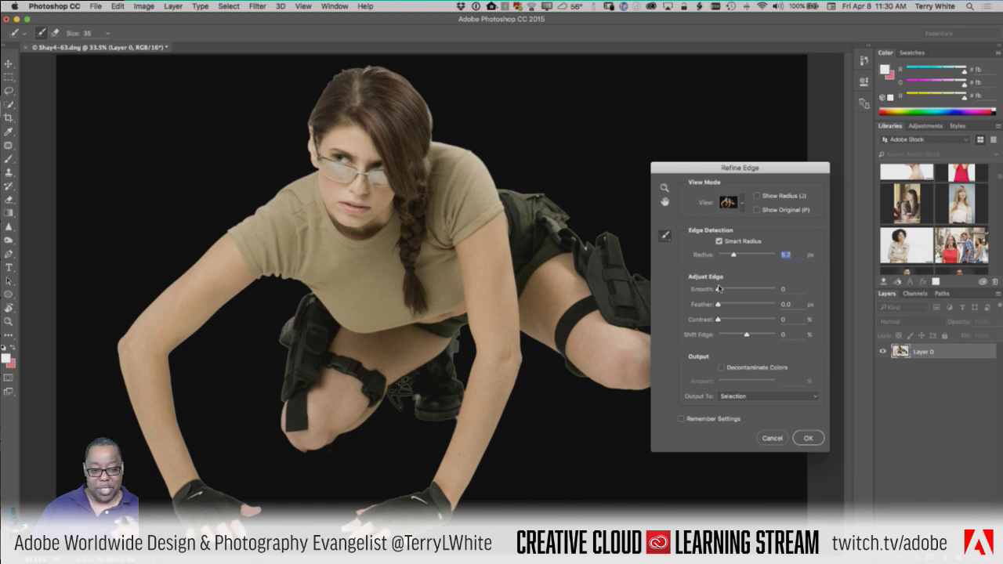
pyautogui.moveTo(713, 173); pyautogui.dragTo(851, 136)
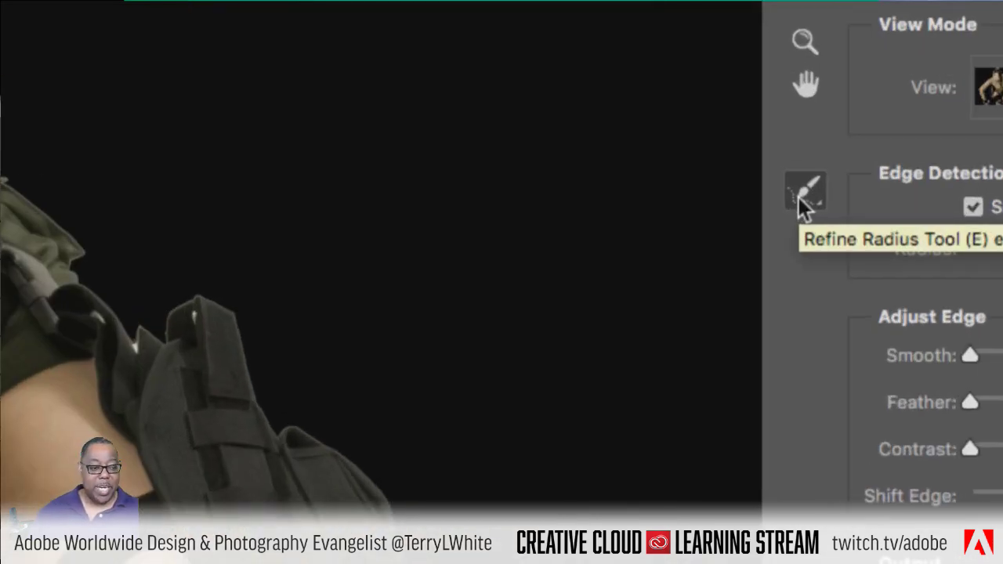
# Brush along the hair edge around the head with the Refine Radius tool at size 70
pyautogui.click(799, 199)
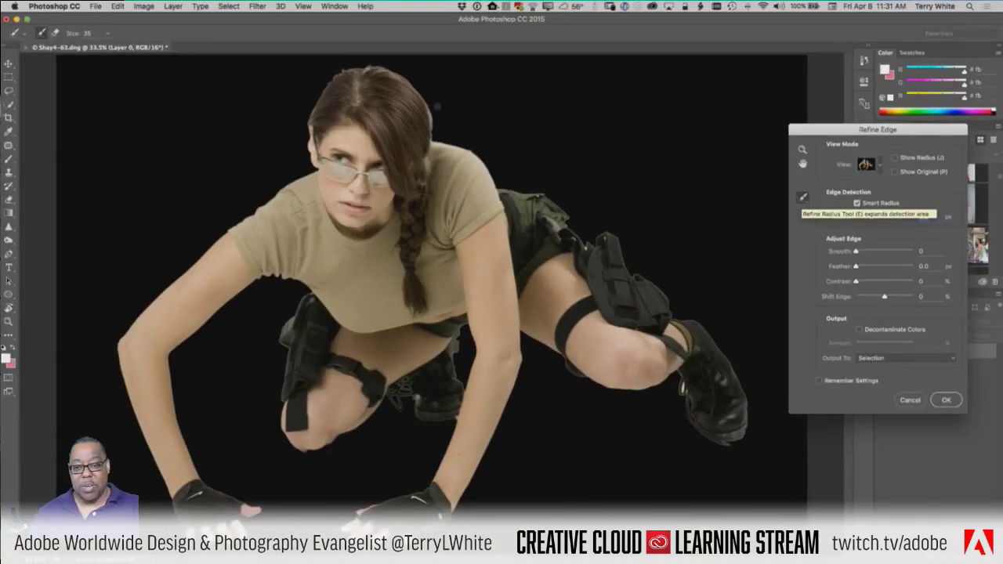
pyautogui.press(']')
pyautogui.press(']')
pyautogui.press(']')
pyautogui.press(']')
pyautogui.press(']')
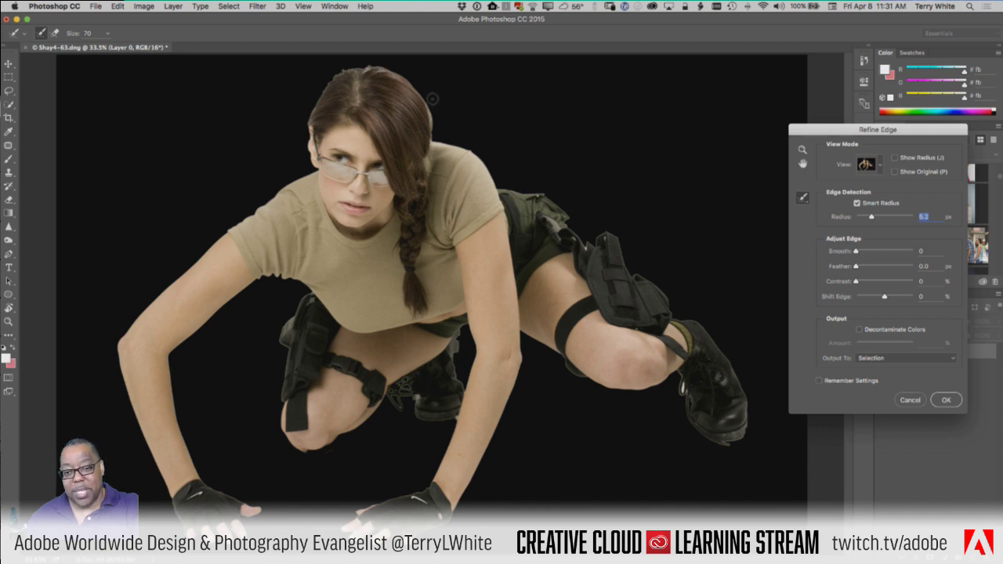
pyautogui.moveTo(433, 99); pyautogui.dragTo(441, 139)
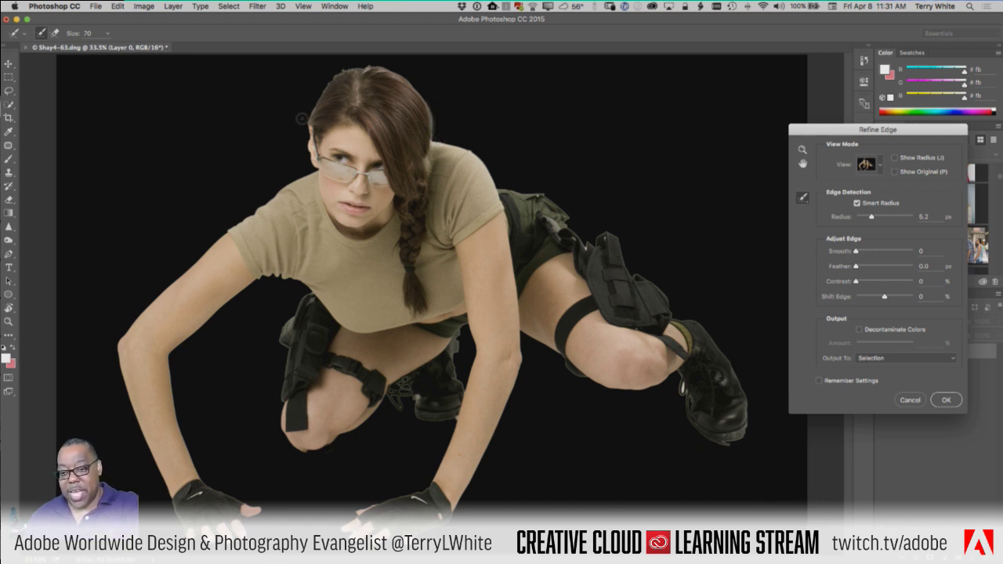
pyautogui.moveTo(305, 118)
pyautogui.mouseDown()
pyautogui.moveTo(337, 70)
pyautogui.moveTo(380, 62)
pyautogui.moveTo(410, 79)
pyautogui.moveTo(436, 131)
pyautogui.mouseUp()
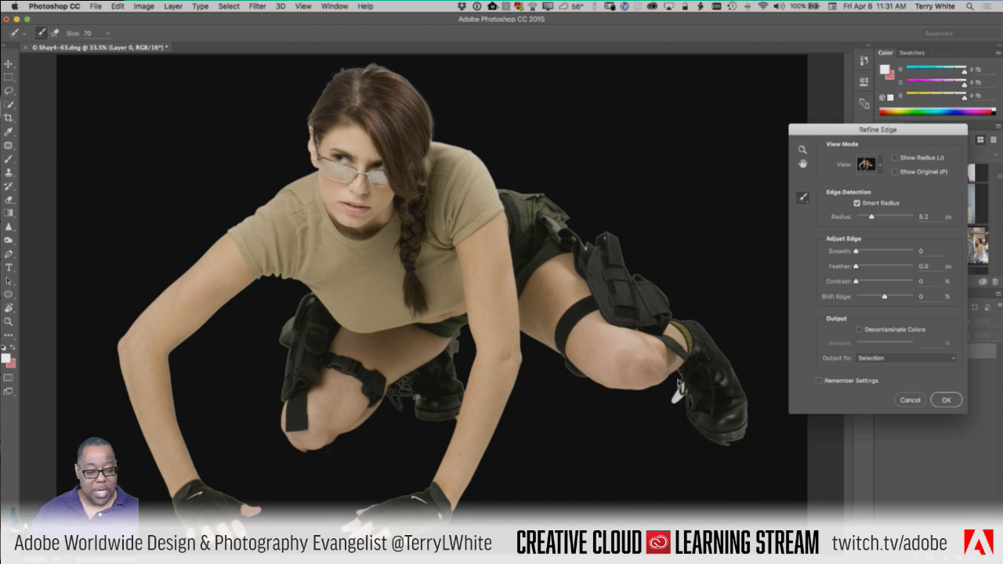
# Extend the refinement area over the bootlaces, the tucked-under boot's sole and the top edge of the rear thigh holster
pyautogui.click(682, 384)
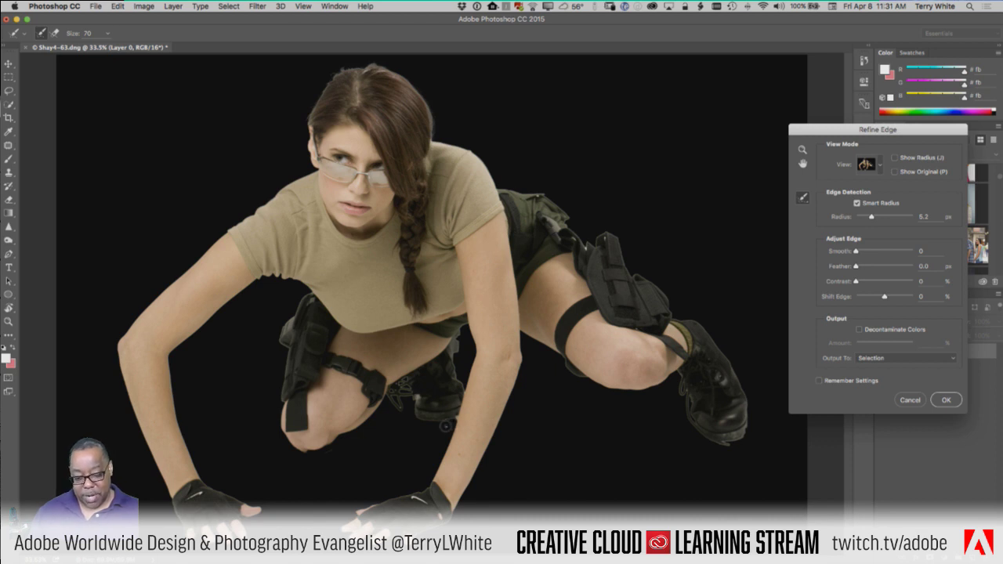
pyautogui.click(458, 418)
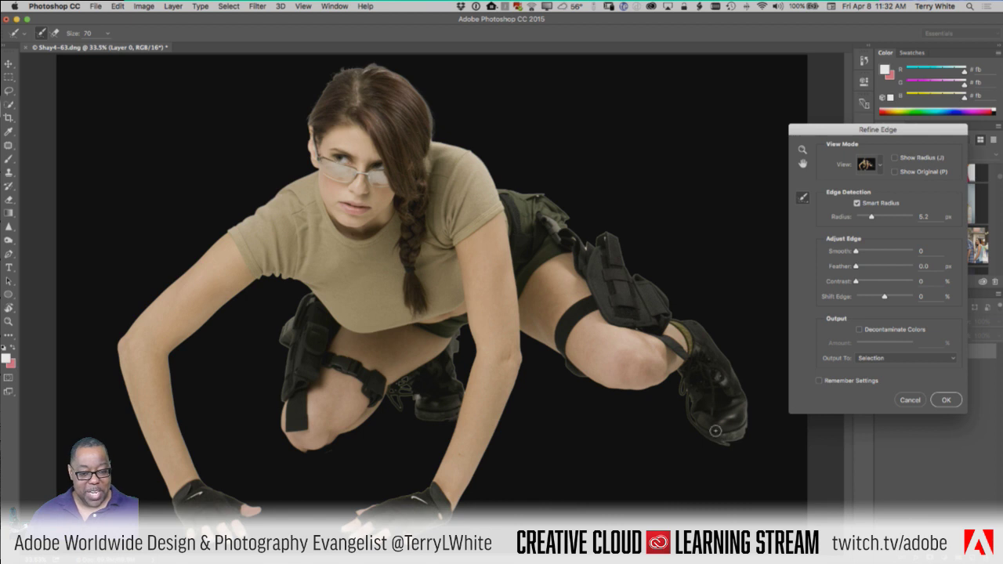
pyautogui.moveTo(582, 222); pyautogui.dragTo(580, 251)
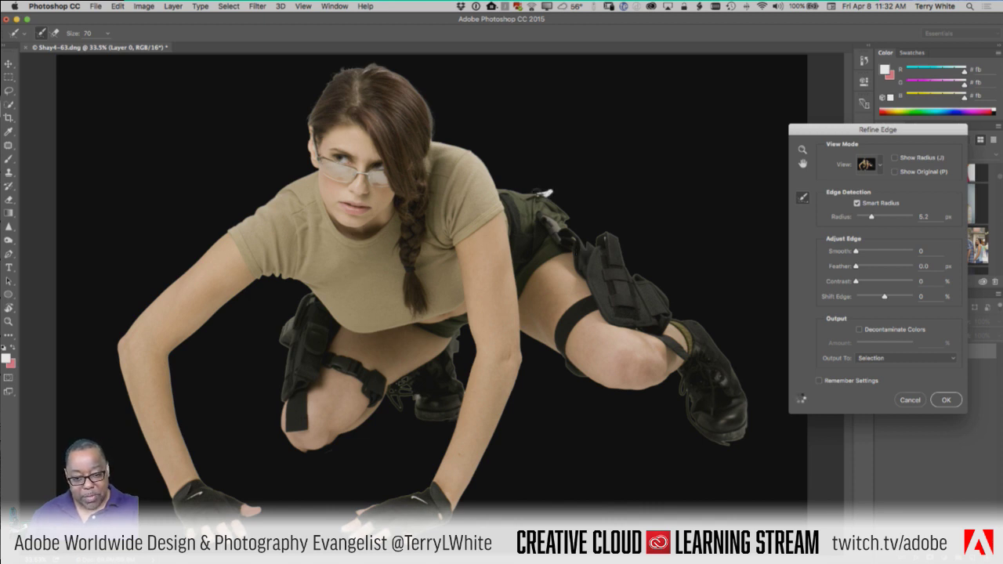
pyautogui.moveTo(601, 225); pyautogui.dragTo(604, 246)
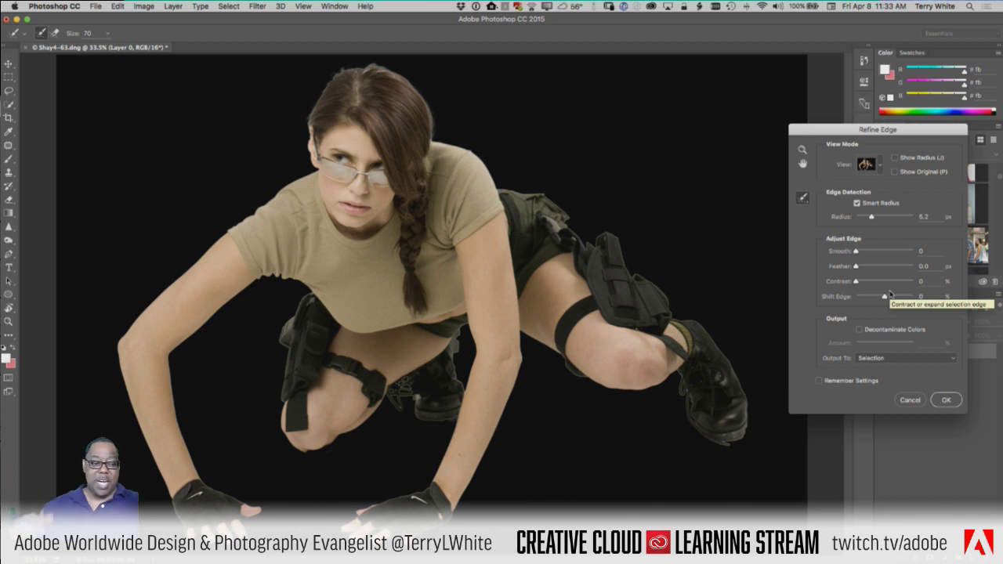
# Set Shift Edge to -33% and decontaminate the colors by an amount of 74%
pyautogui.moveTo(885, 296); pyautogui.dragTo(865, 309)
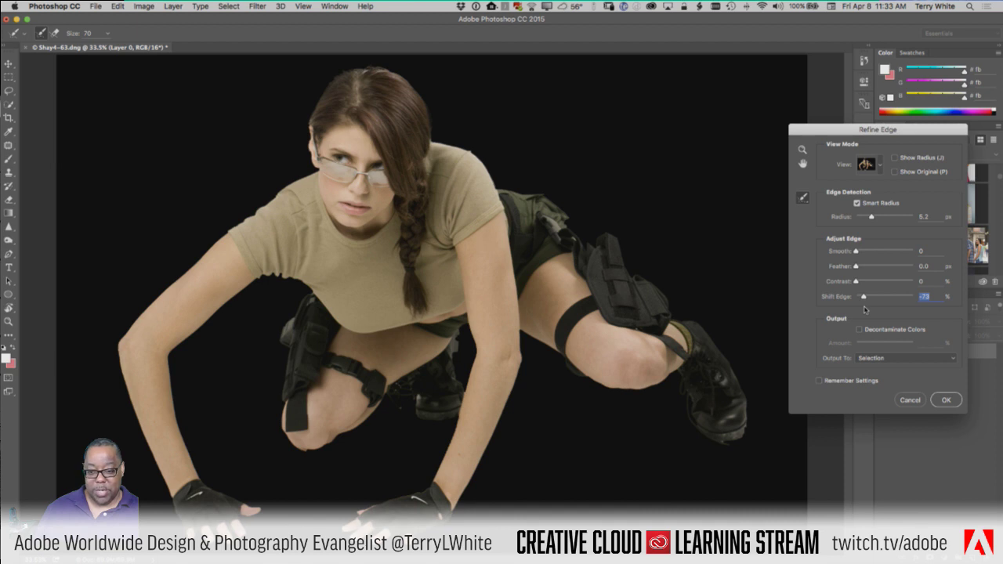
pyautogui.moveTo(864, 298); pyautogui.dragTo(875, 298)
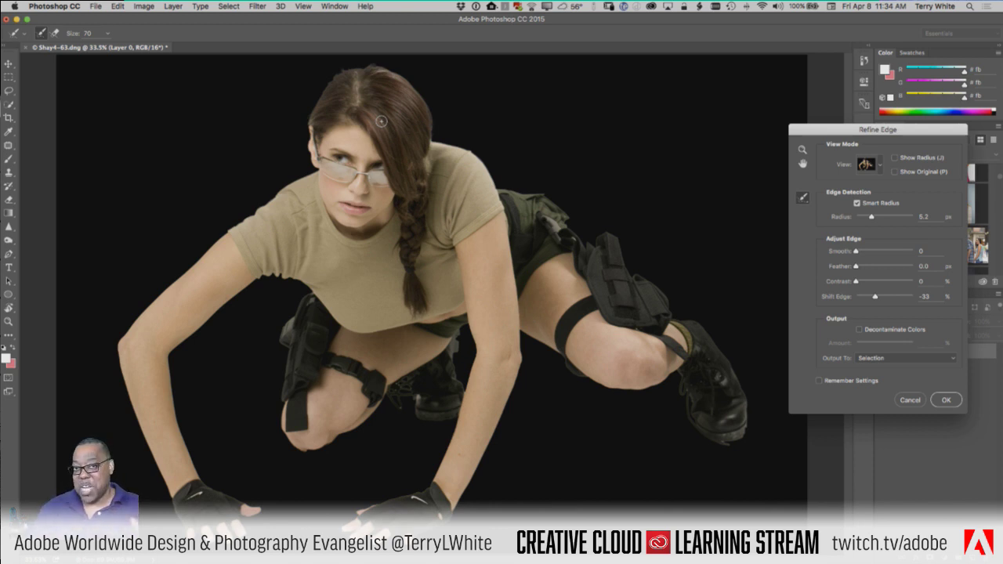
pyautogui.click(858, 330)
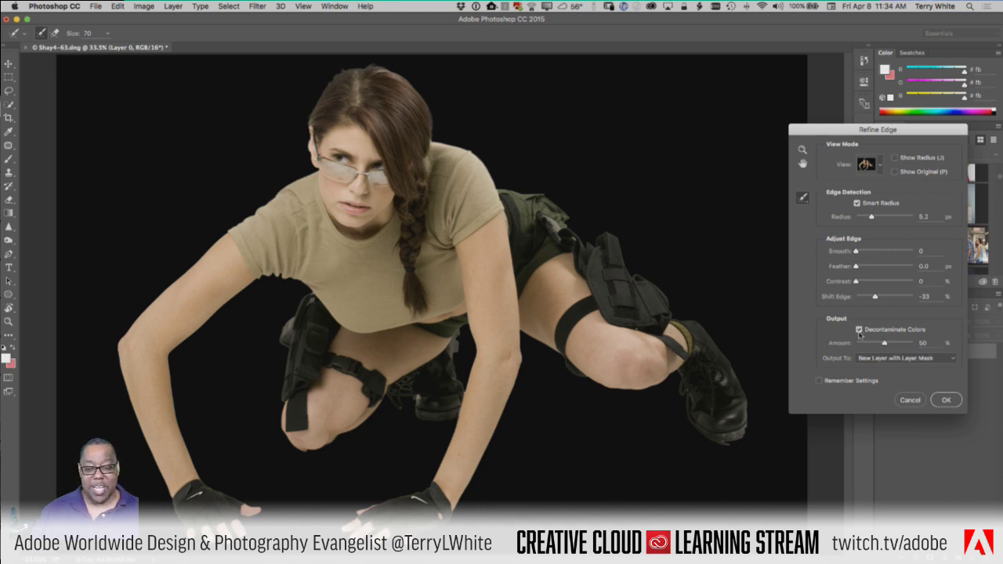
pyautogui.moveTo(884, 343); pyautogui.dragTo(899, 344)
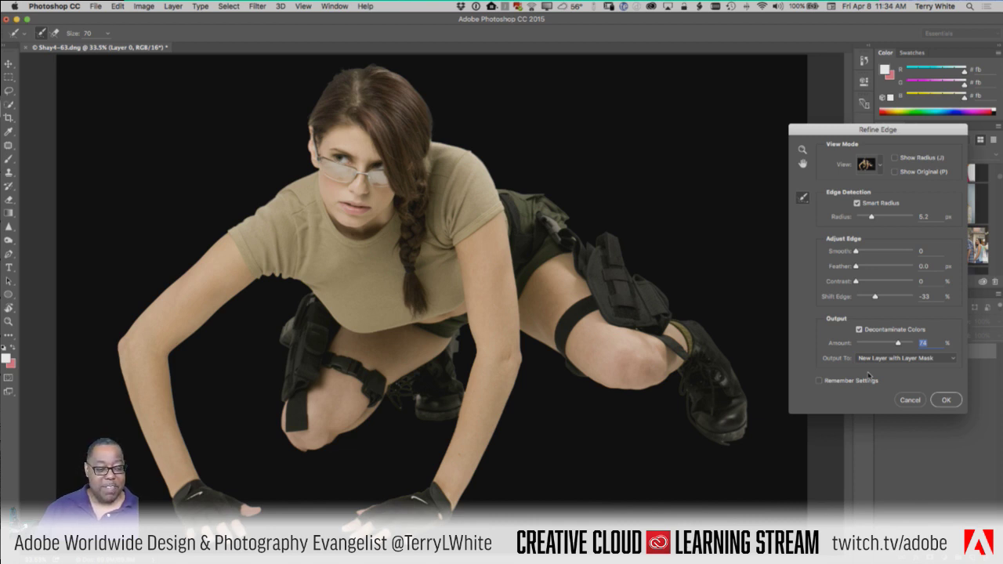
# Output the refined selection to a new layer with layer mask
pyautogui.click(942, 359)
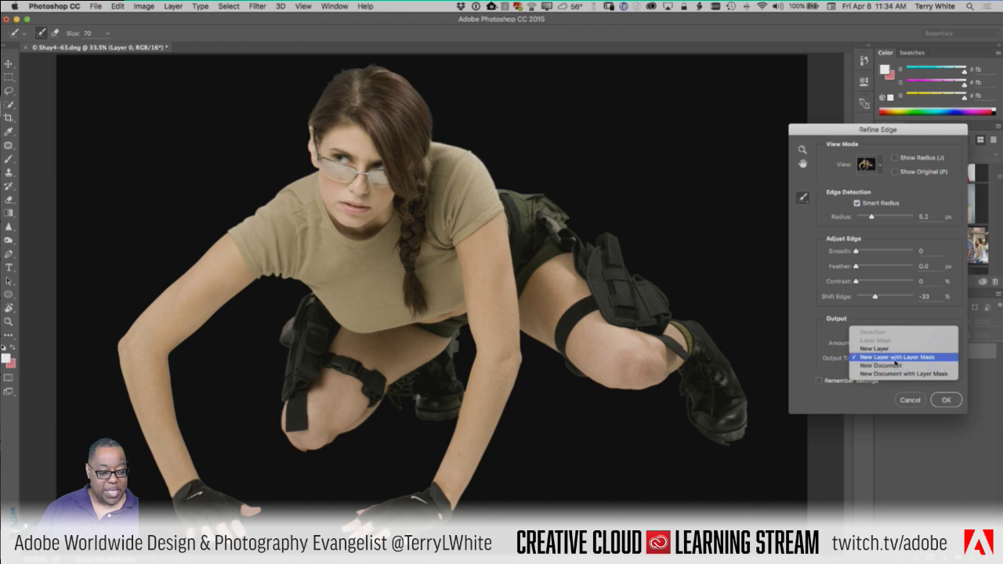
pyautogui.click(813, 370)
pyautogui.click(945, 400)
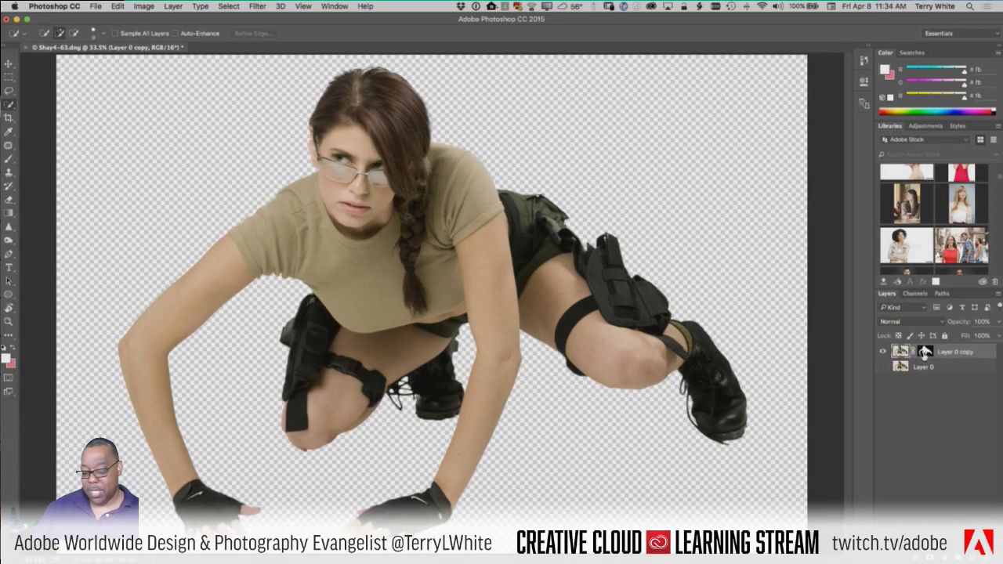
# Restore the missing fingertips of both gloved hands by painting white on the layer mask with a size 30 brush
pyautogui.press('z')
pyautogui.moveTo(235, 524); pyautogui.dragTo(410, 437)
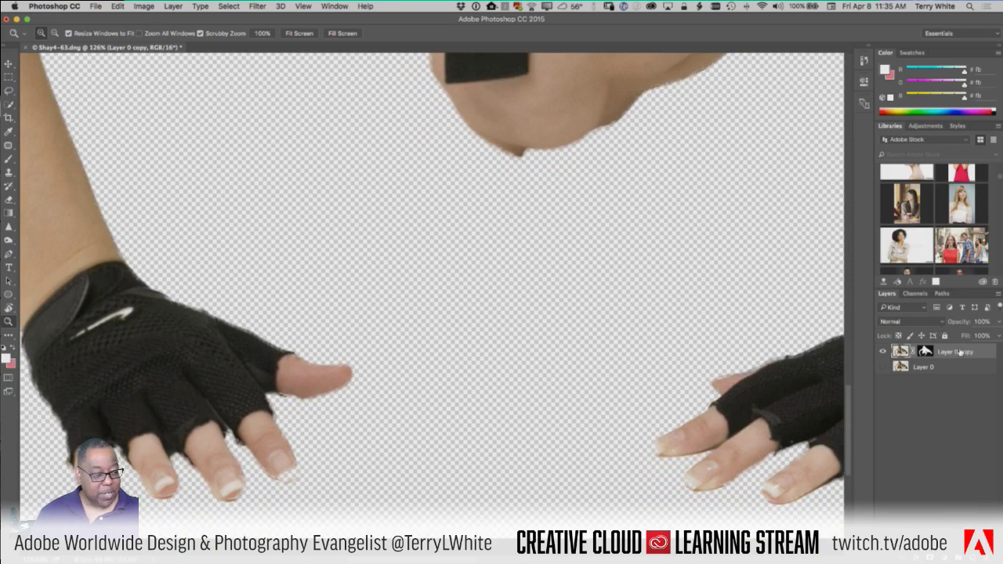
pyautogui.click(928, 352)
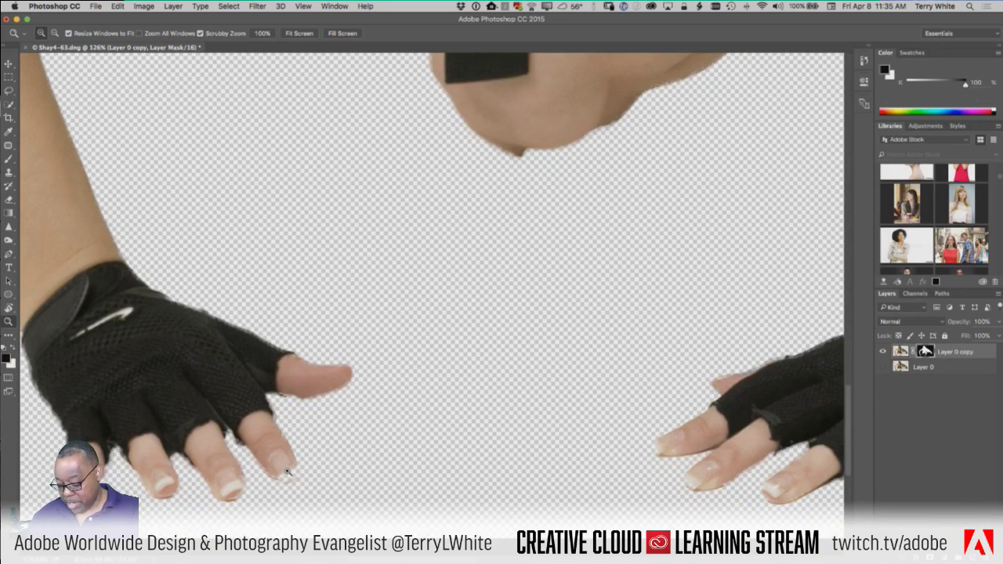
pyautogui.press('b')
pyautogui.press('[')
pyautogui.press('[')
pyautogui.press('[')
pyautogui.press('[')
pyautogui.press('[')
pyautogui.press('[')
pyautogui.press('[')
pyautogui.press('[')
pyautogui.press('[')
pyautogui.press('[')
pyautogui.press('[')
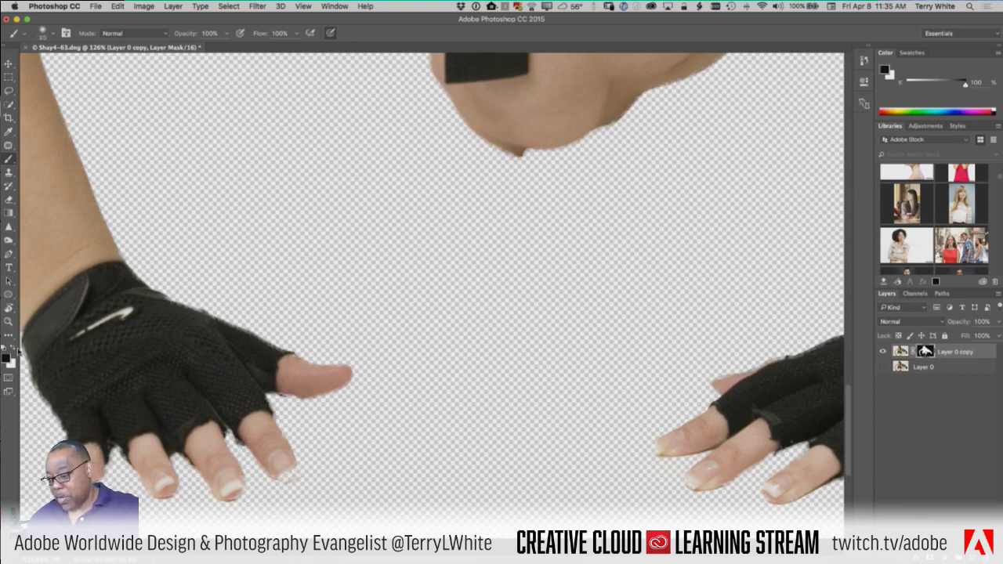
pyautogui.click(12, 349)
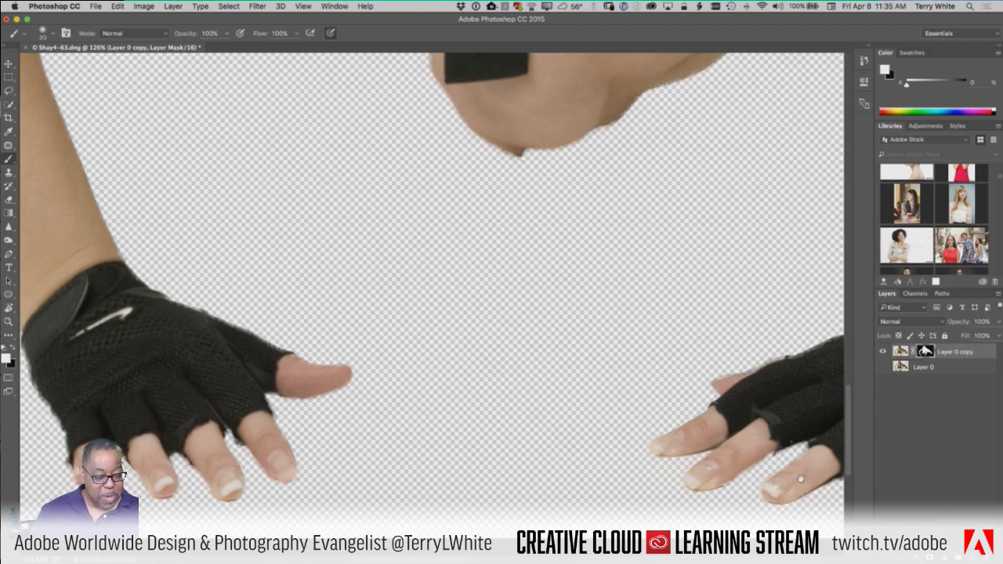
# Inspect the cutout's edges at the hands, tucked boot, arms, holster and hair, ending with the whole image in view
pyautogui.hscroll(5, 806, 477)
pyautogui.scroll(-3, 806, 477)
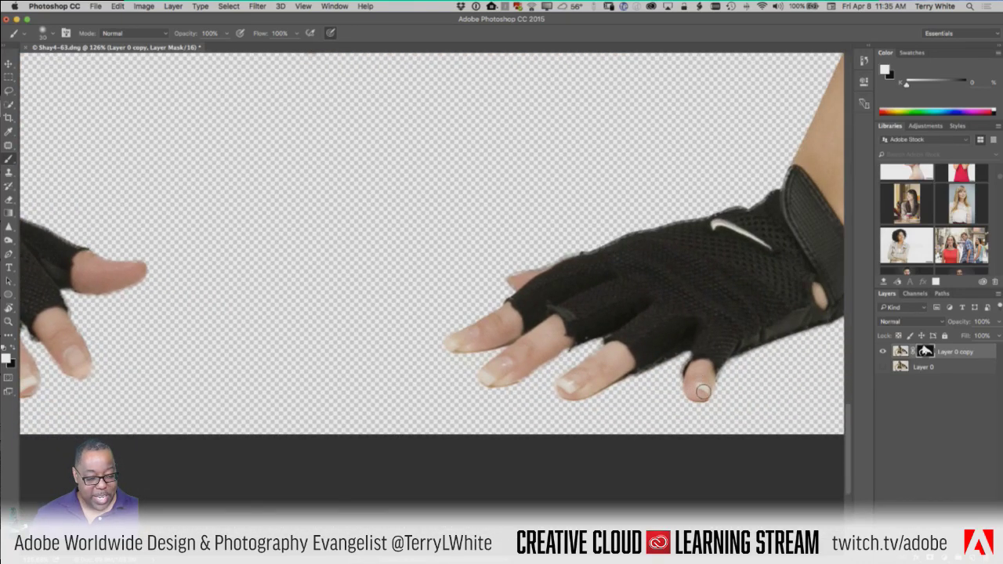
pyautogui.hscroll(2, 700, 387)
pyautogui.scroll(2, 700, 387)
pyautogui.scroll(10, 623, 413)
pyautogui.hscroll(4, 623, 413)
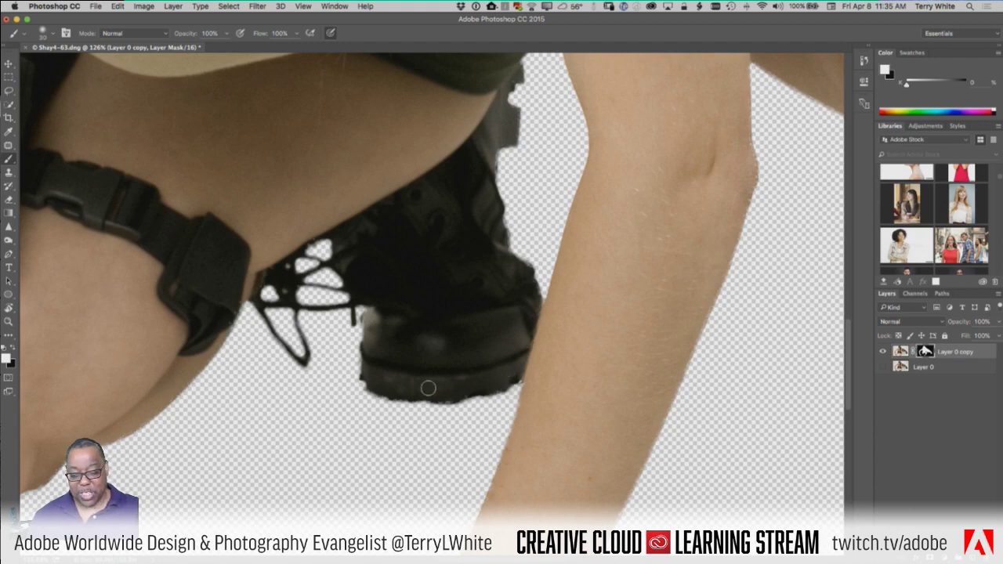
pyautogui.moveTo(604, 407); pyautogui.dragTo(557, 497)
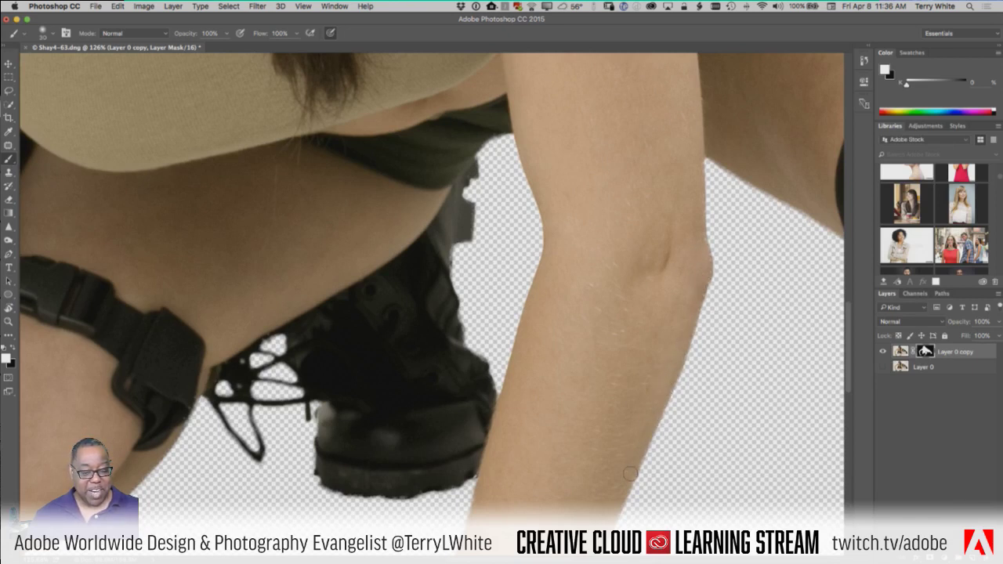
pyautogui.hscroll(-10, 328, 385)
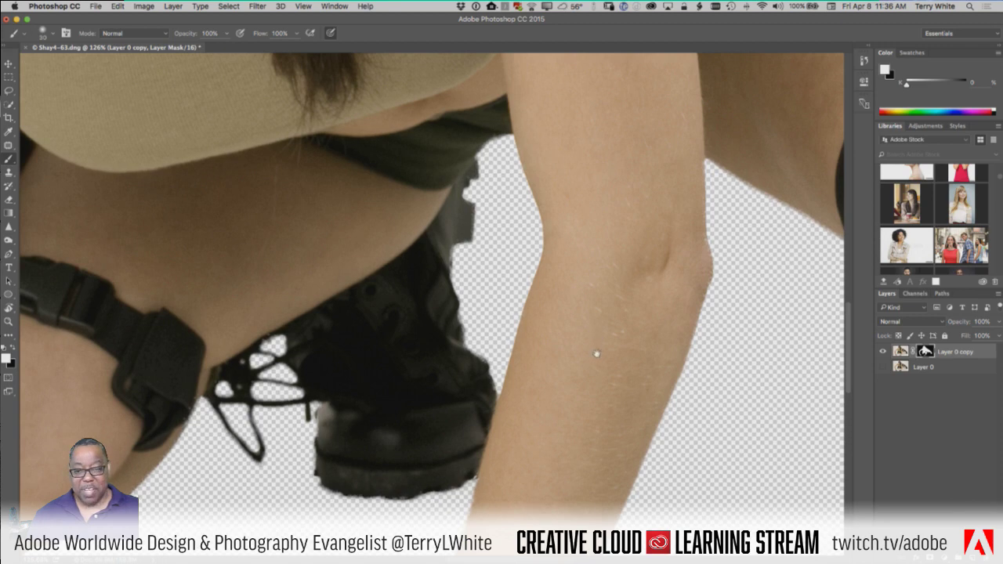
pyautogui.hscroll(-10, 328, 385)
pyautogui.scroll(7, 328, 385)
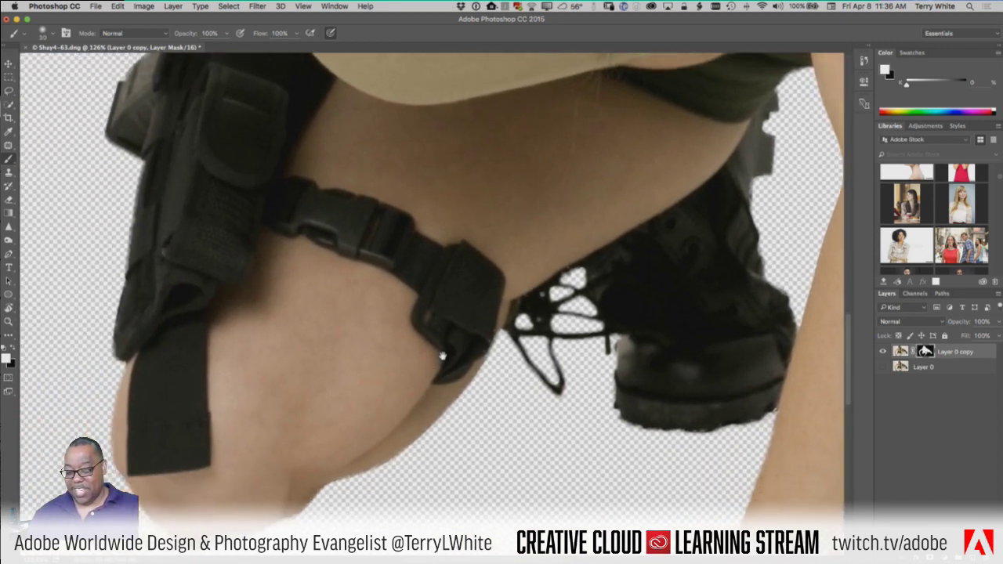
pyautogui.scroll(10, 574, 443)
pyautogui.hscroll(-8, 574, 444)
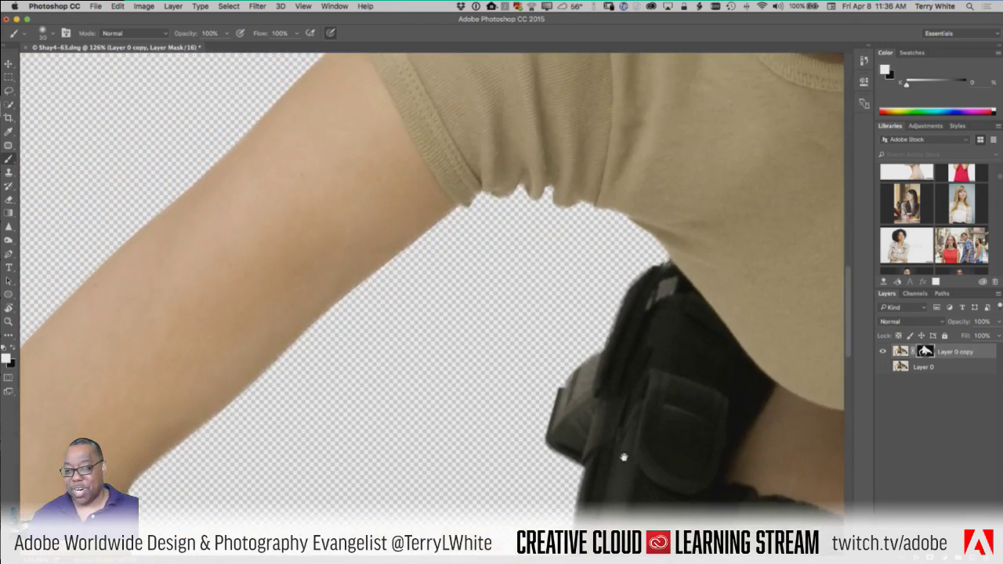
pyautogui.scroll(10, 310, 486)
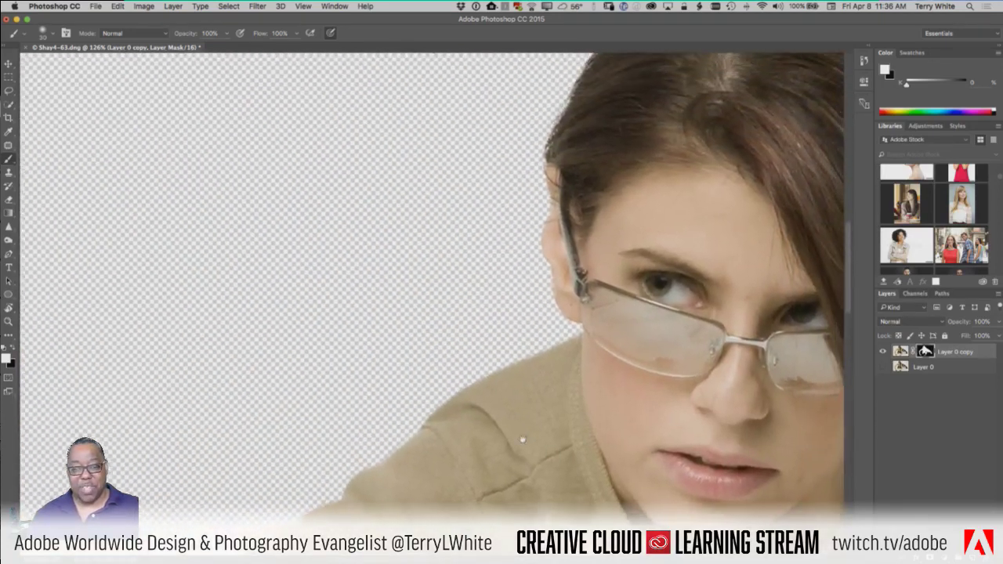
pyautogui.hscroll(6, 310, 487)
pyautogui.scroll(3, 311, 487)
pyautogui.scroll(10, 611, 459)
pyautogui.hscroll(5, 611, 459)
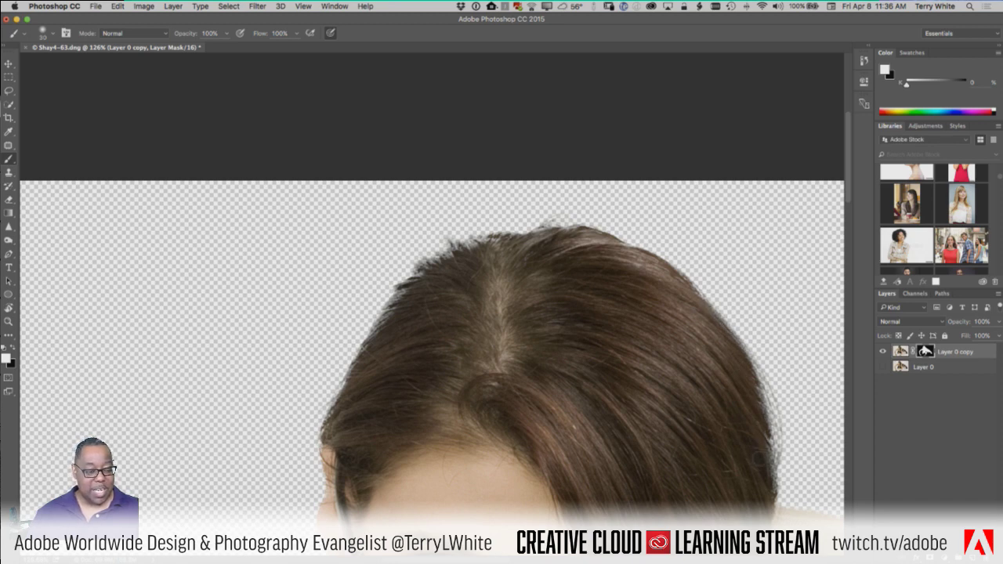
pyautogui.press('super+0')
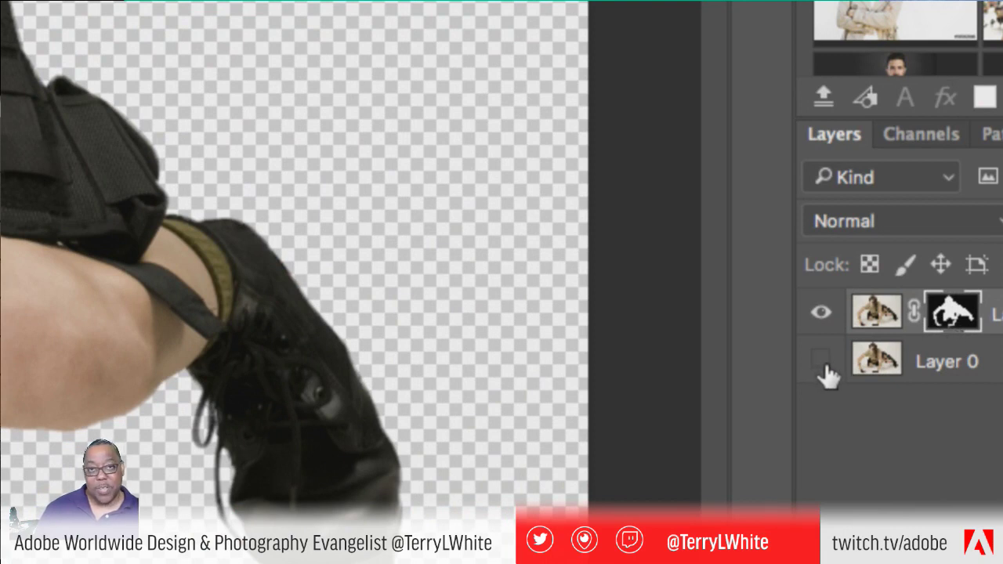
# Compare the cutout with the original photo by toggling Layer 0's visibility on and off twice
pyautogui.click(823, 362)
pyautogui.click(823, 361)
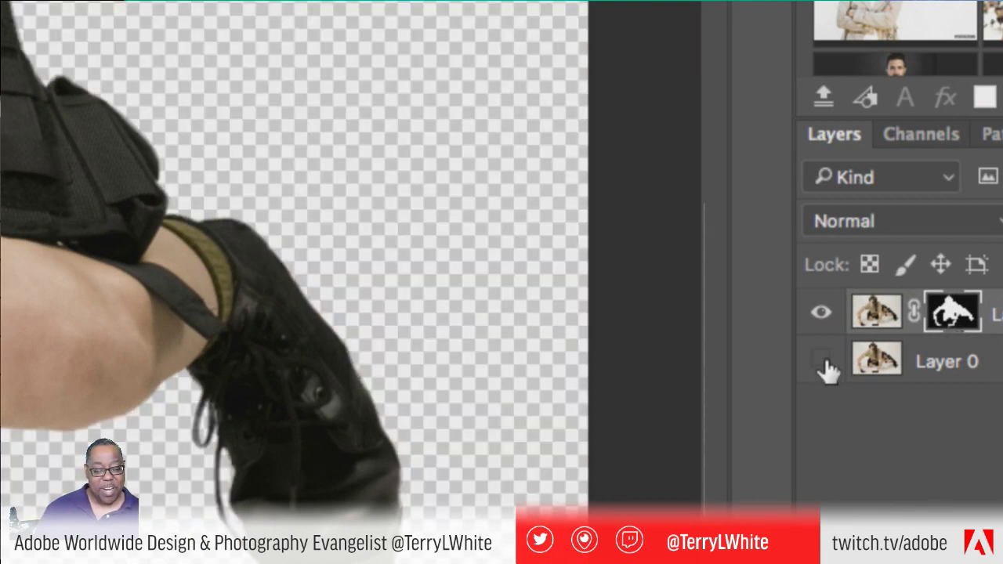
pyautogui.click(823, 360)
pyautogui.click(823, 360)
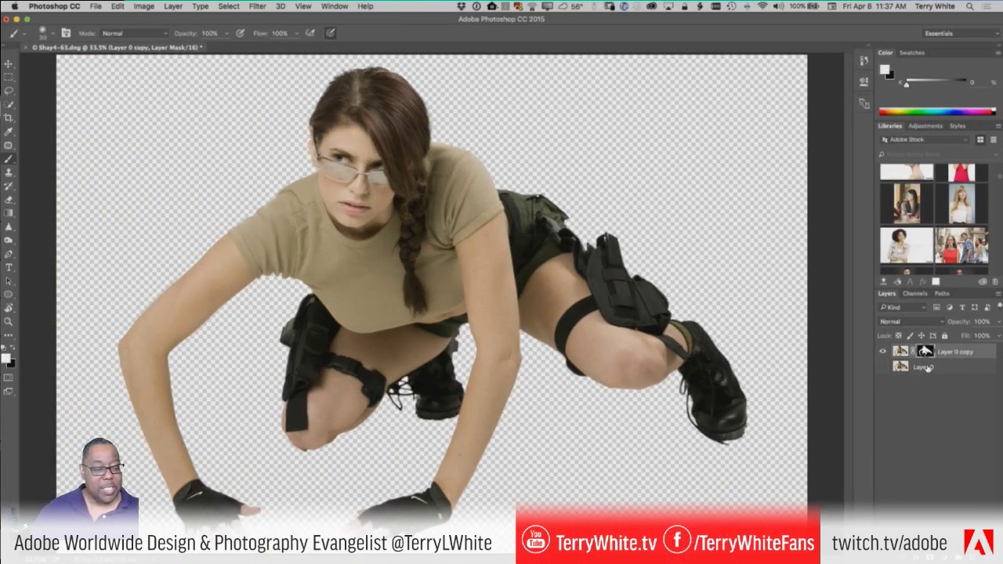
# Place the Adobe Stock image "The Bolii Cave in Transylvania – Romania" from the library directly above Layer 0, behind the woman
pyautogui.click(925, 366)
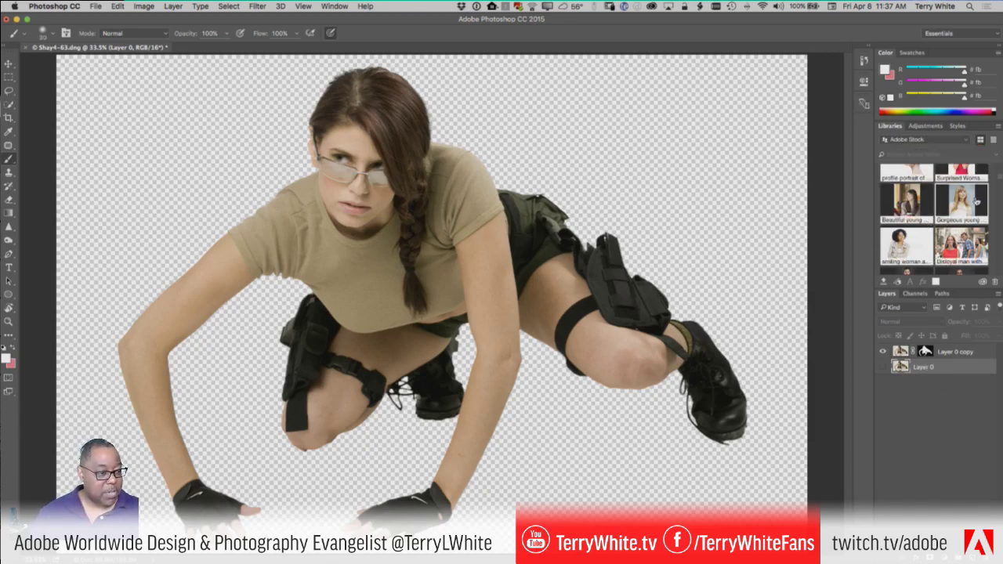
pyautogui.scroll(-5, 976, 219)
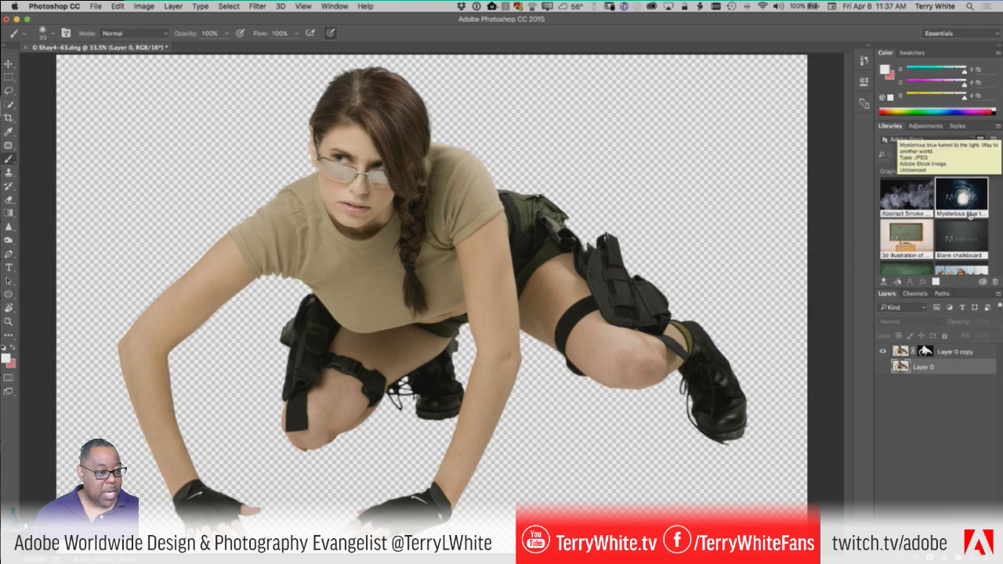
pyautogui.scroll(5, 971, 213)
pyautogui.scroll(-6, 970, 216)
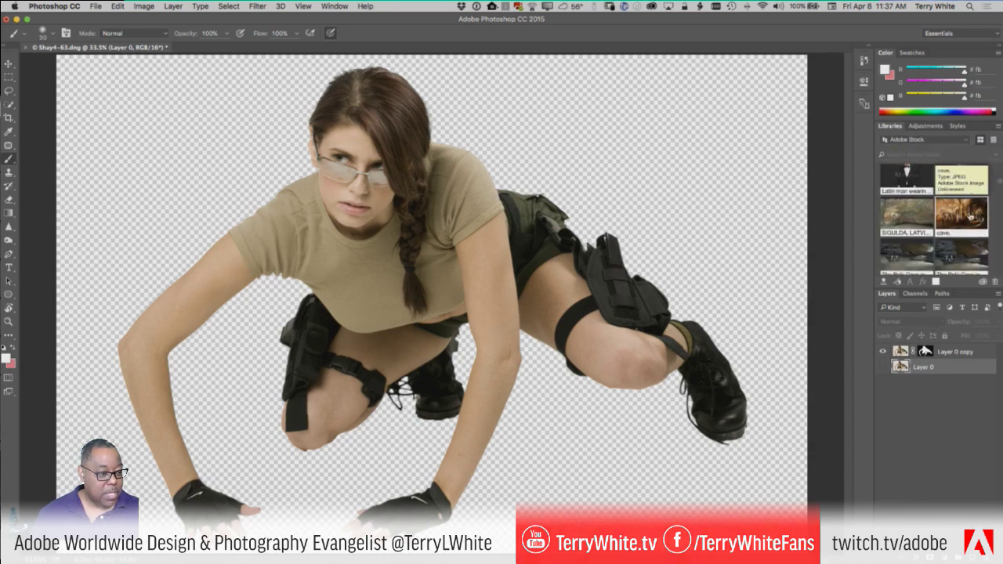
pyautogui.scroll(-2, 969, 233)
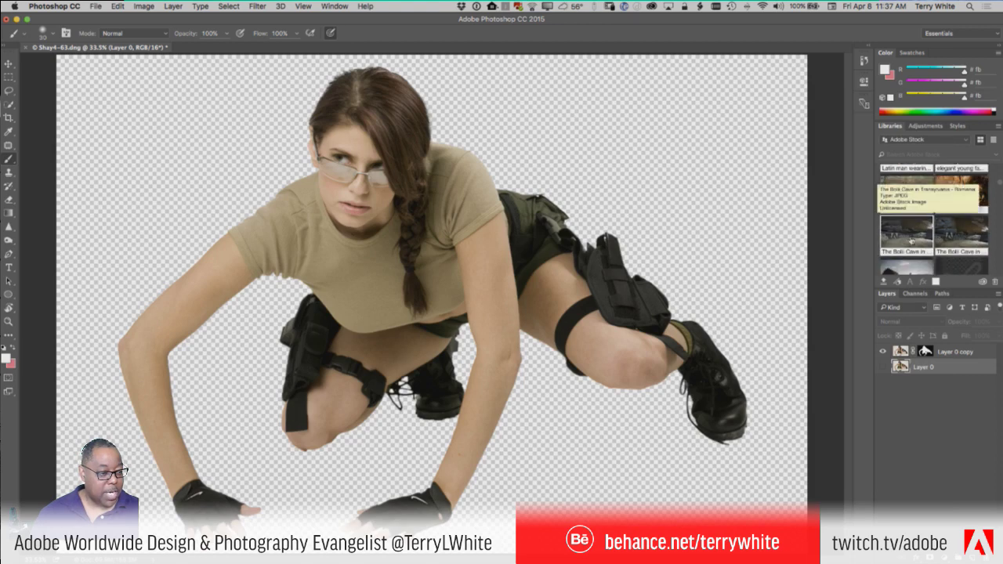
pyautogui.moveTo(911, 241); pyautogui.dragTo(341, 311)
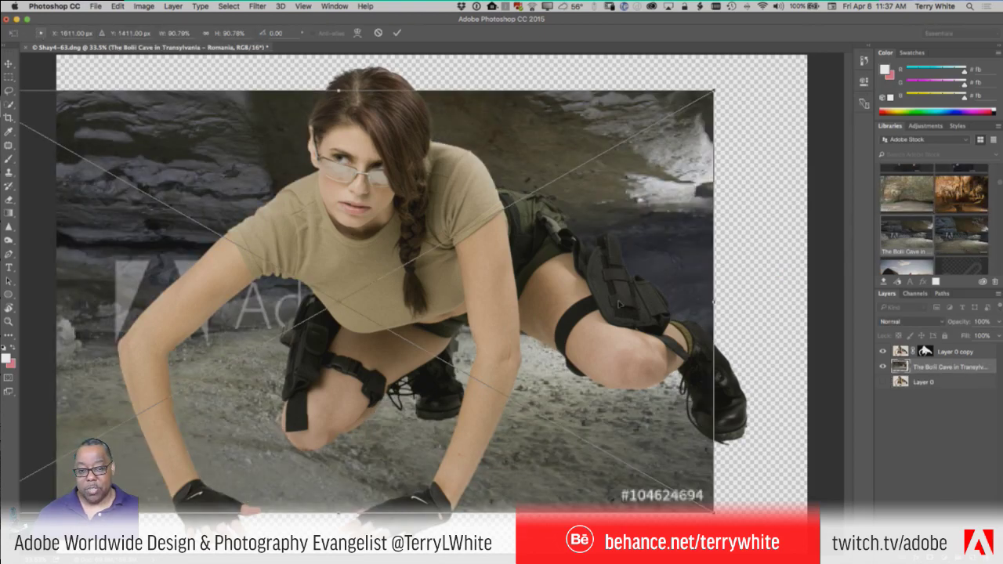
# Scale the cave image to about 107% and position it to cover the whole canvas behind the woman
pyautogui.moveTo(625, 293); pyautogui.dragTo(710, 259)
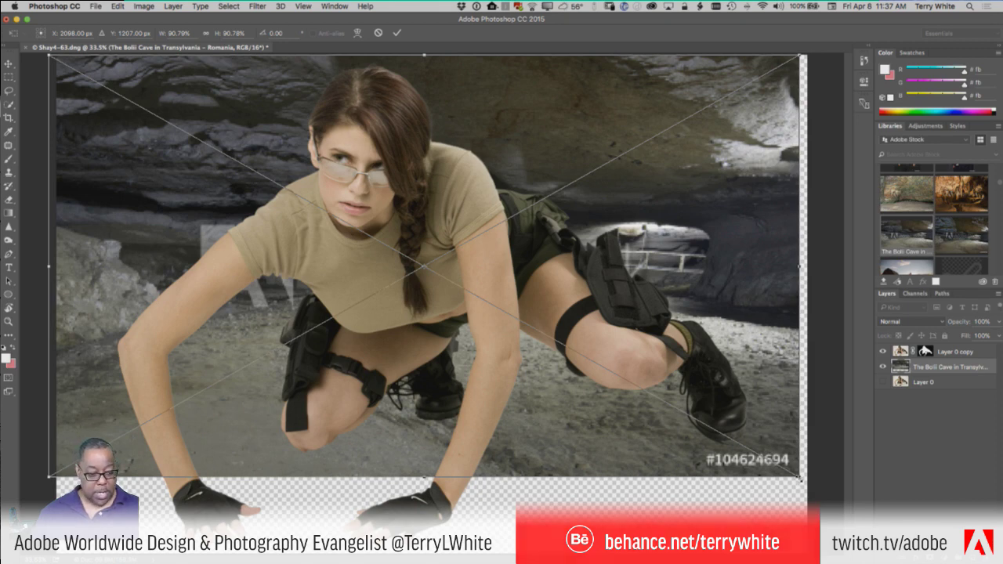
pyautogui.moveTo(798, 477); pyautogui.dragTo(929, 551)
pyautogui.moveTo(602, 404); pyautogui.dragTo(511, 405)
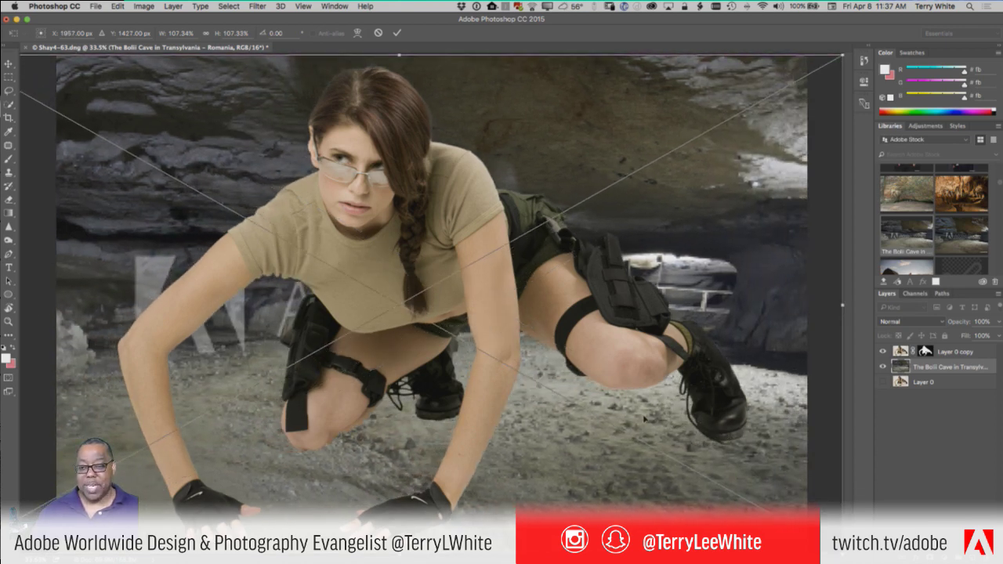
pyautogui.press('Return')
pyautogui.press('b')
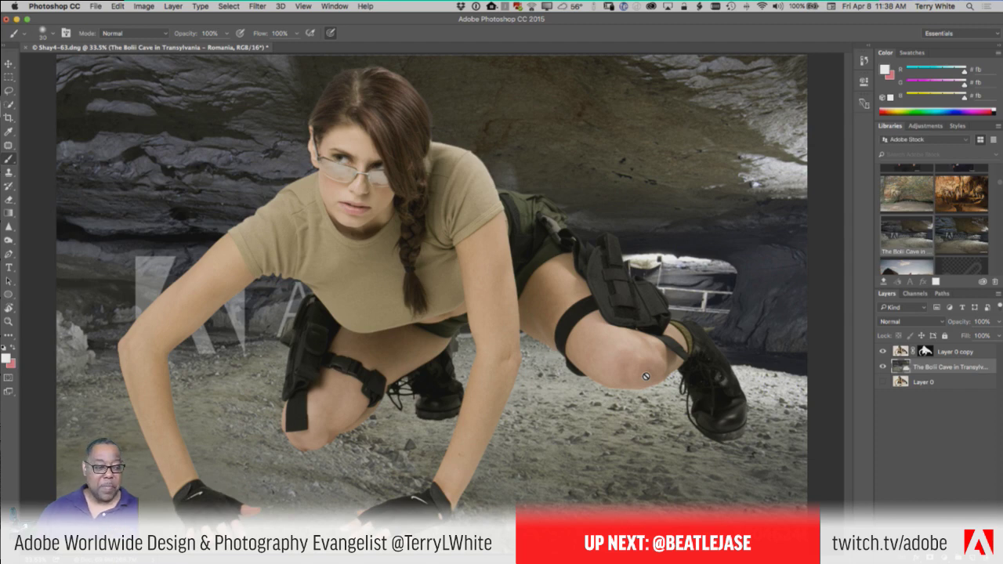
# Scale the woman on Layer 0 copy to about 65% and position her on the cave floor, slightly left of centre
pyautogui.click(903, 352)
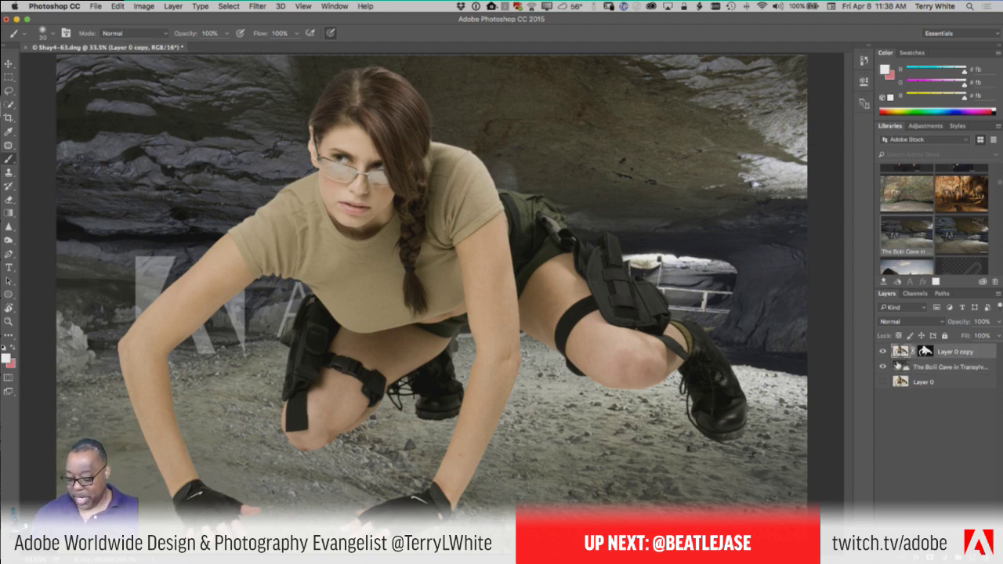
pyautogui.press('super+t')
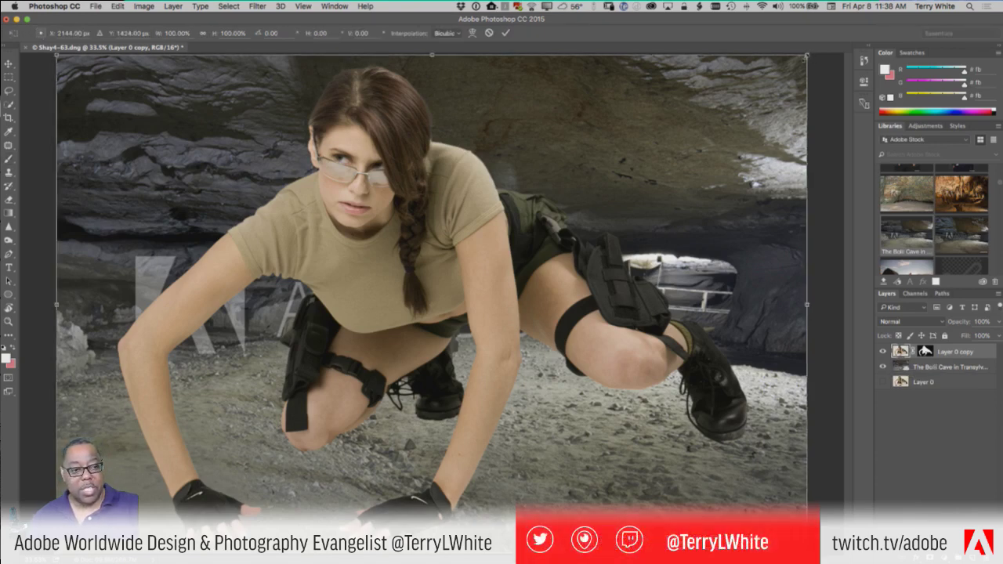
pyautogui.moveTo(807, 55); pyautogui.dragTo(611, 229)
pyautogui.moveTo(451, 412); pyautogui.dragTo(523, 398)
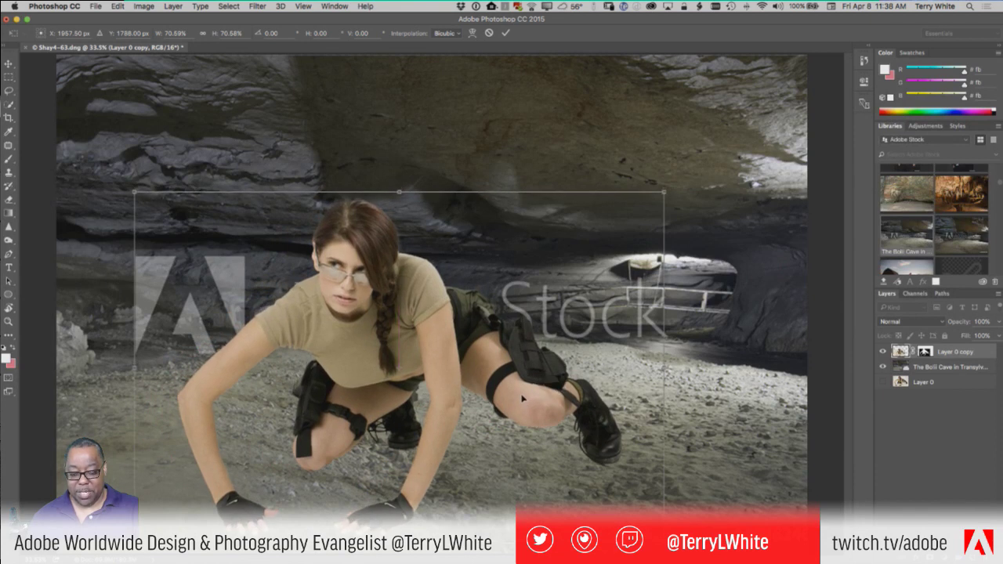
pyautogui.moveTo(665, 192); pyautogui.dragTo(625, 217)
pyautogui.moveTo(531, 392); pyautogui.dragTo(554, 417)
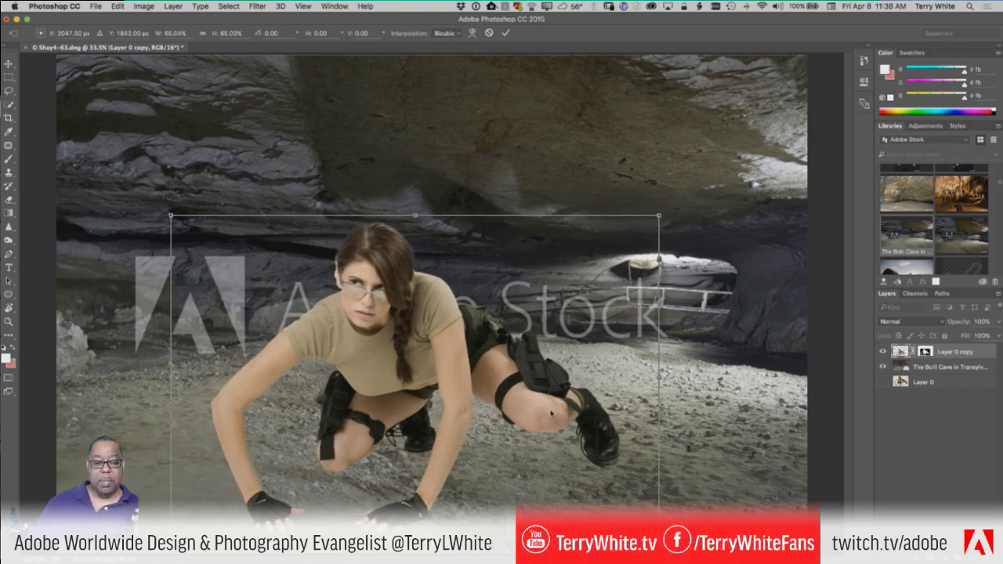
pyautogui.press('Return')
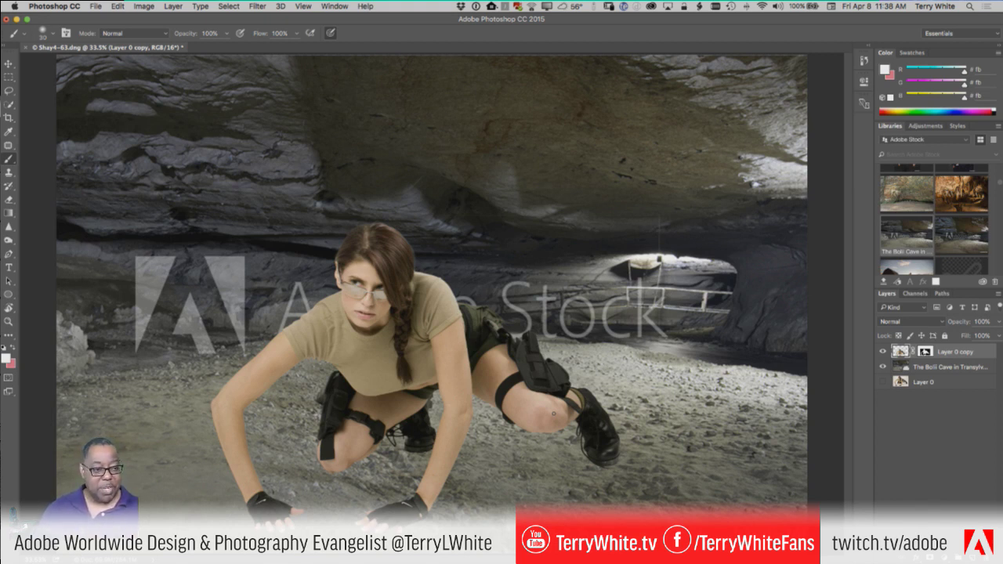
# Buy the licence for the placed Bolii Cave stock image from the Adobe Stock library
pyautogui.rightClick(911, 241)
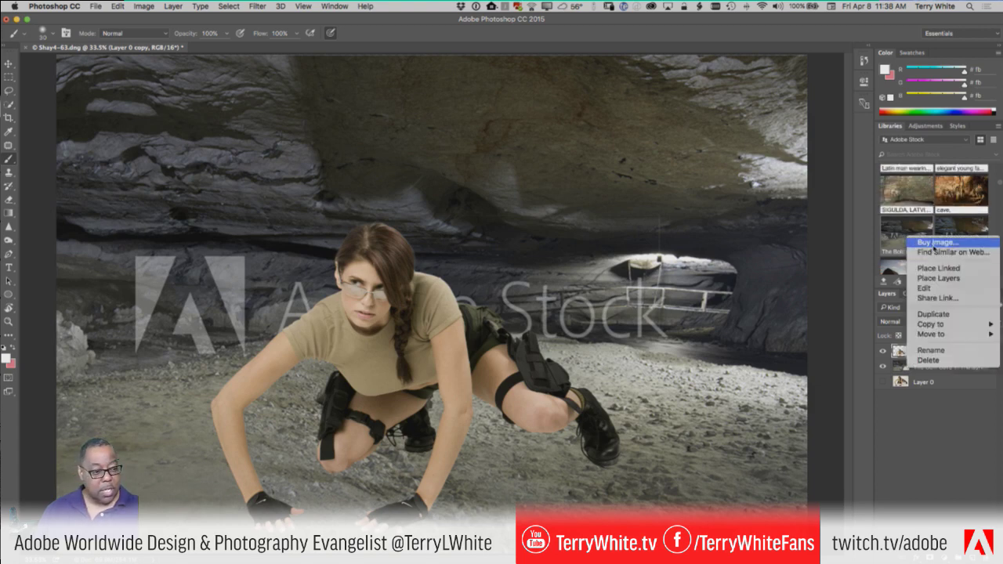
pyautogui.click(925, 243)
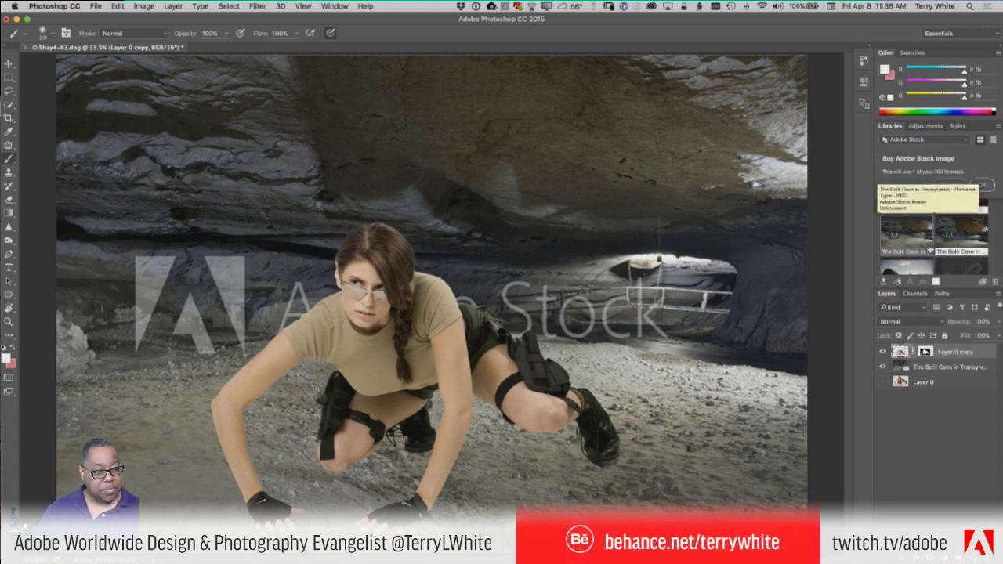
pyautogui.click(981, 185)
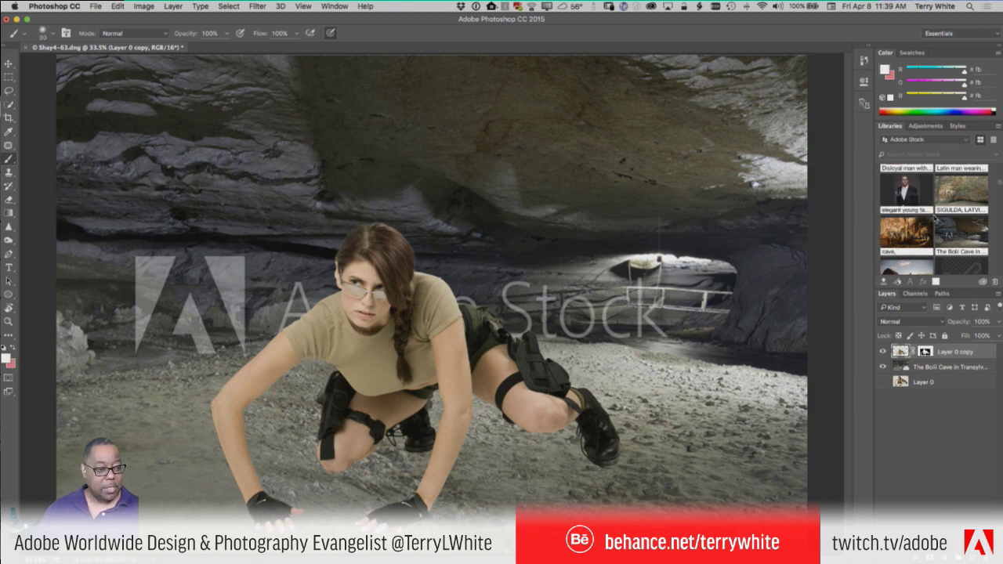
pyautogui.scroll(-5, 934, 218)
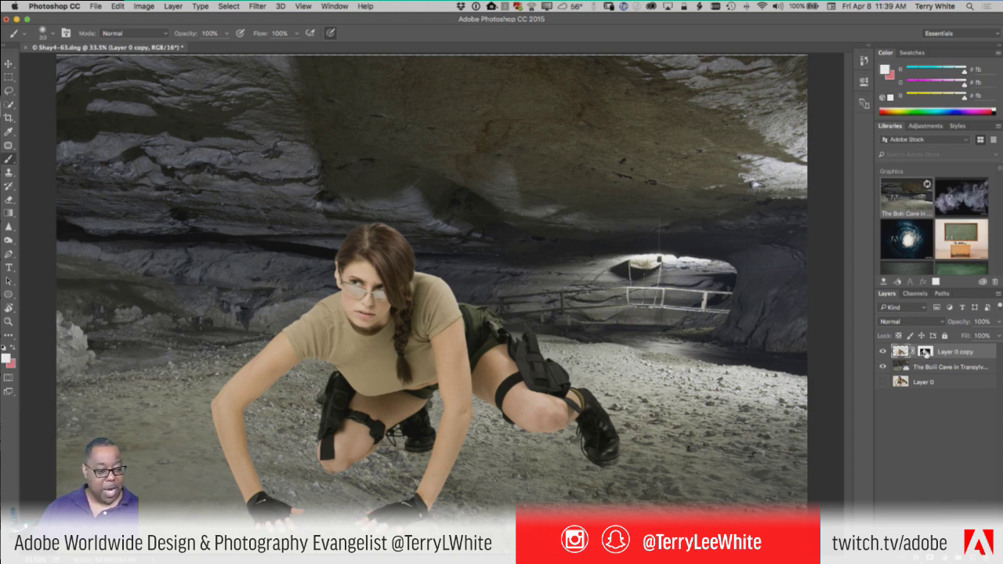
# Target Layer 0 copy's mask with black as the foreground colour and enlarge the brush to about 125
pyautogui.click(925, 351)
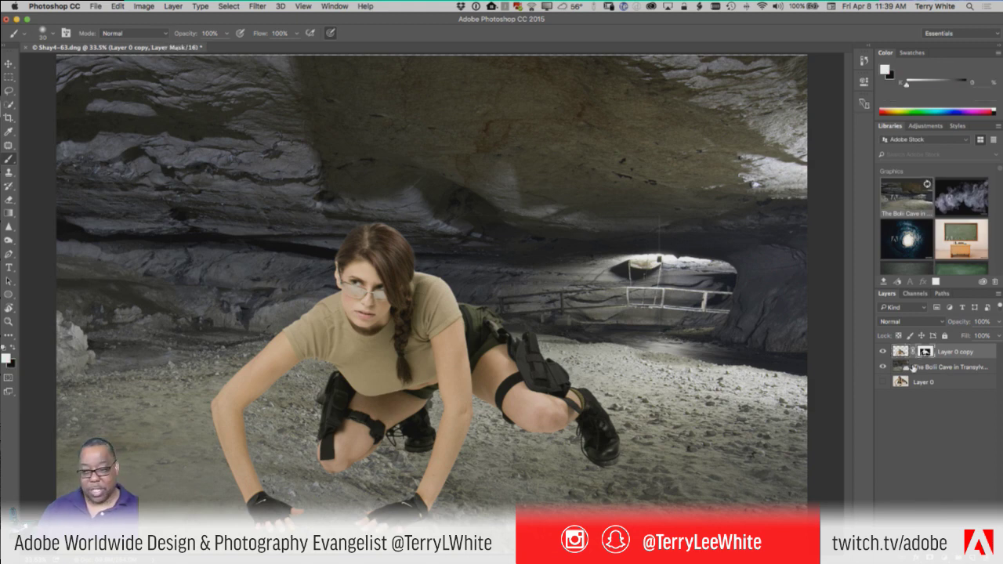
pyautogui.press('x')
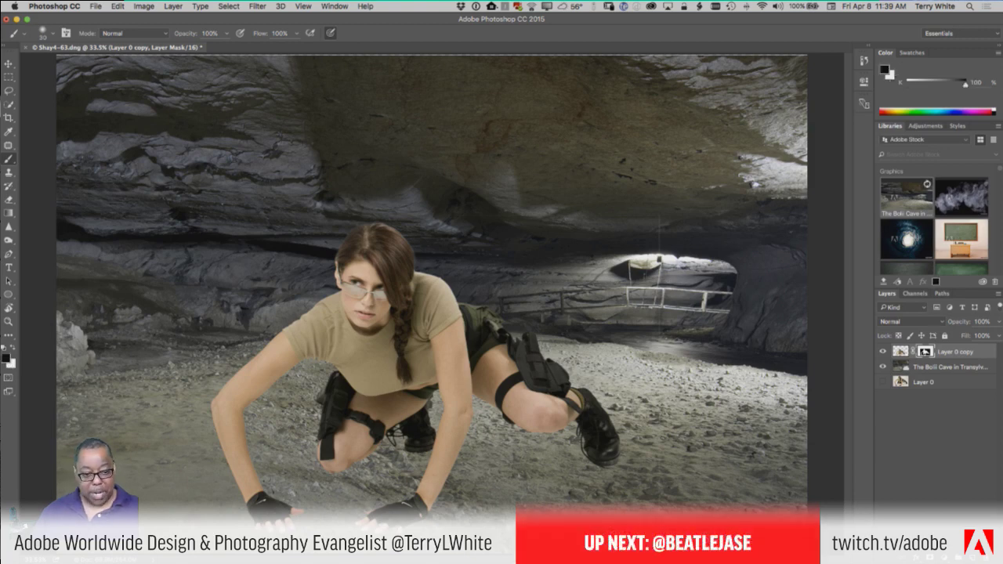
pyautogui.press(']')
pyautogui.press(']')
pyautogui.press(']')
pyautogui.press(']')
pyautogui.press(']')
pyautogui.press(']')
pyautogui.press(']')
pyautogui.press(']')
pyautogui.press(']')
pyautogui.press(']')
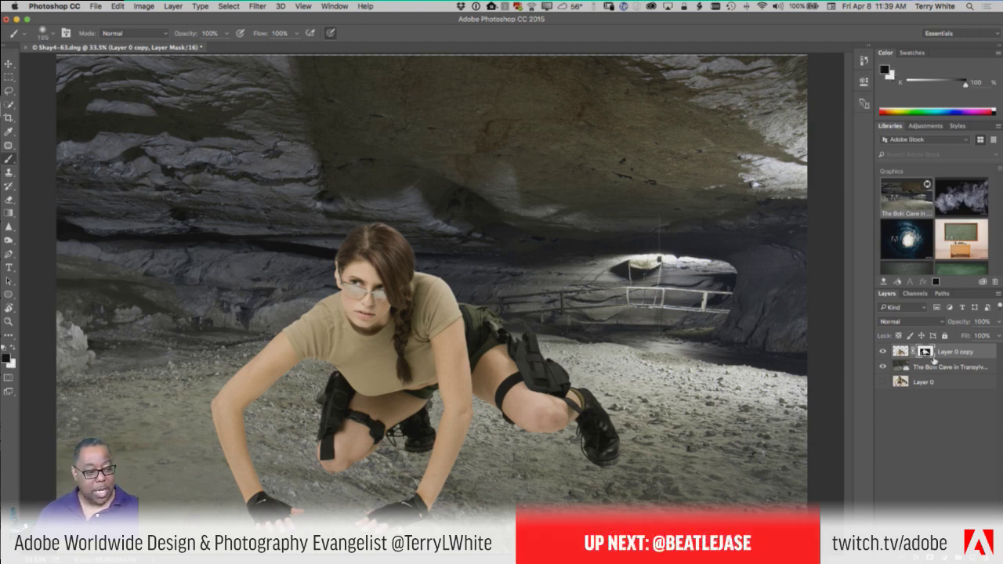
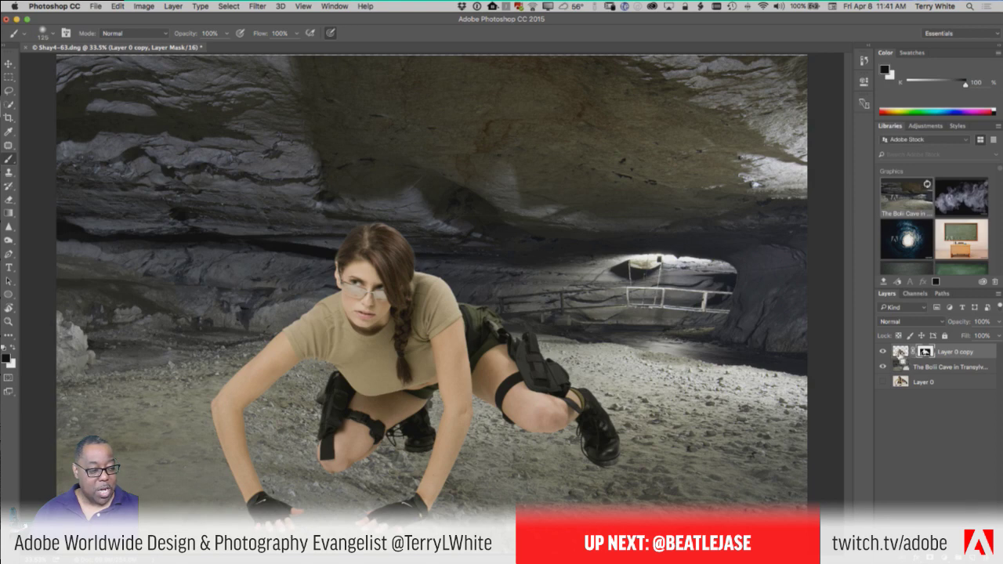
# Load Layer 0 copy's pixels and its layer mask as selections in turn, deselecting after each
pyautogui.keyDown('super'); pyautogui.click(901, 354); pyautogui.keyUp('super')
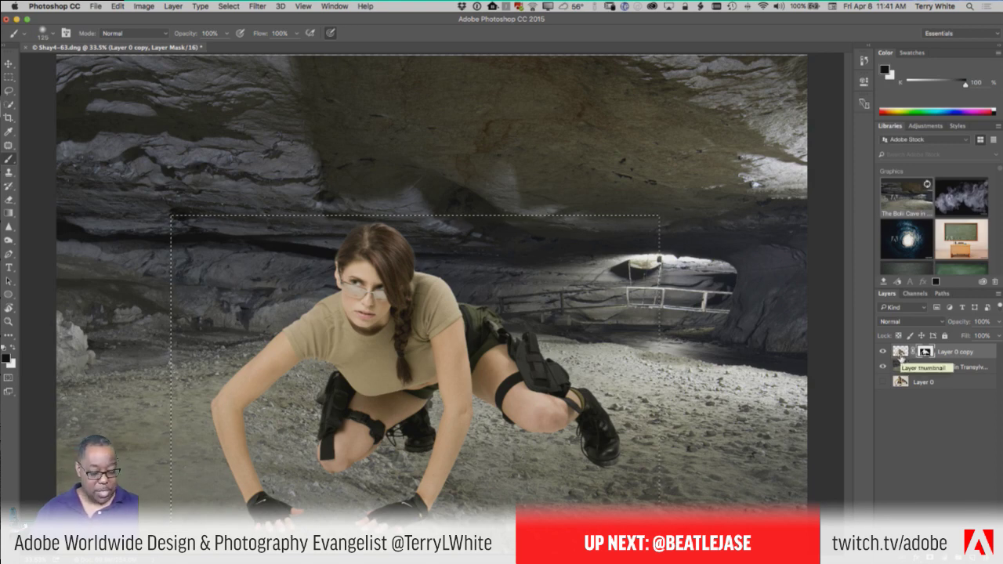
pyautogui.press('super+d')
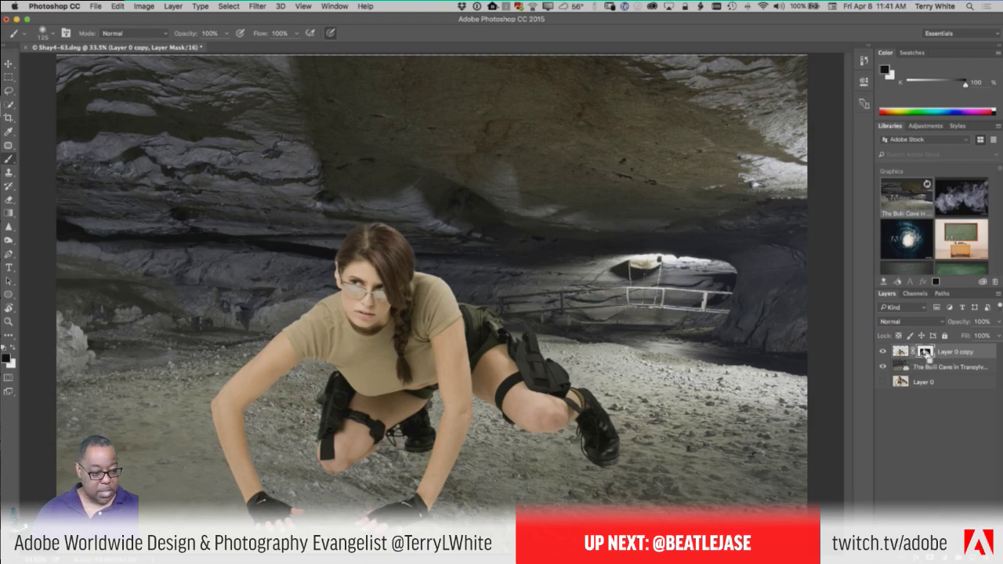
pyautogui.keyDown('super'); pyautogui.click(926, 353); pyautogui.keyUp('super')
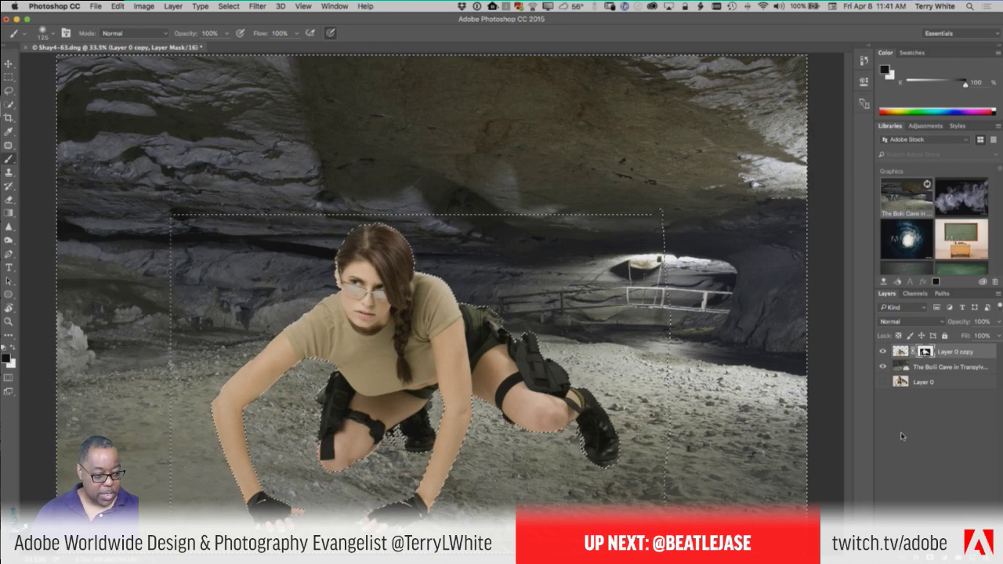
pyautogui.press('super+d')
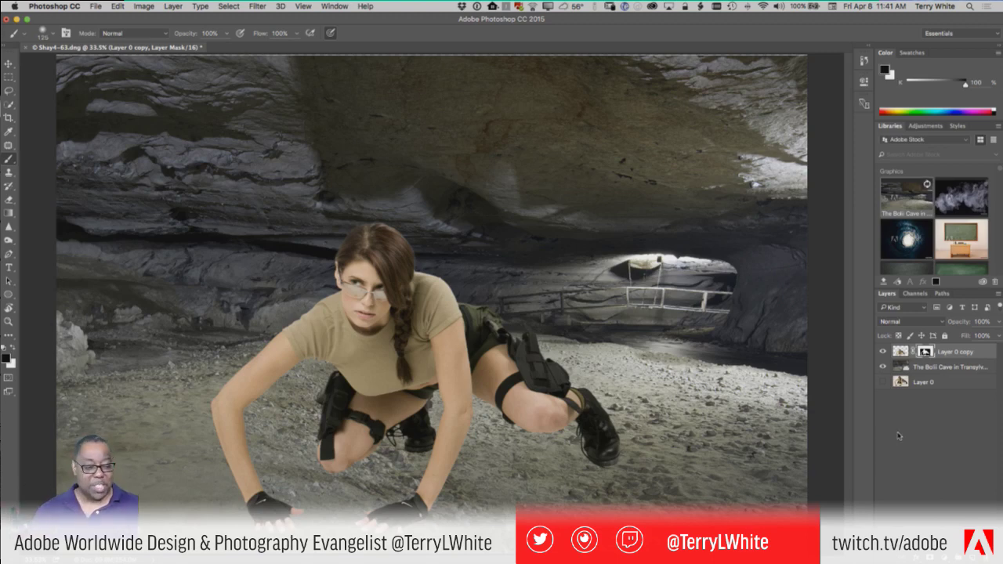
# Apply the layer mask on a duplicate of Layer 0 copy, keeping the original masked layer hidden
pyautogui.moveTo(951, 354); pyautogui.dragTo(932, 521)
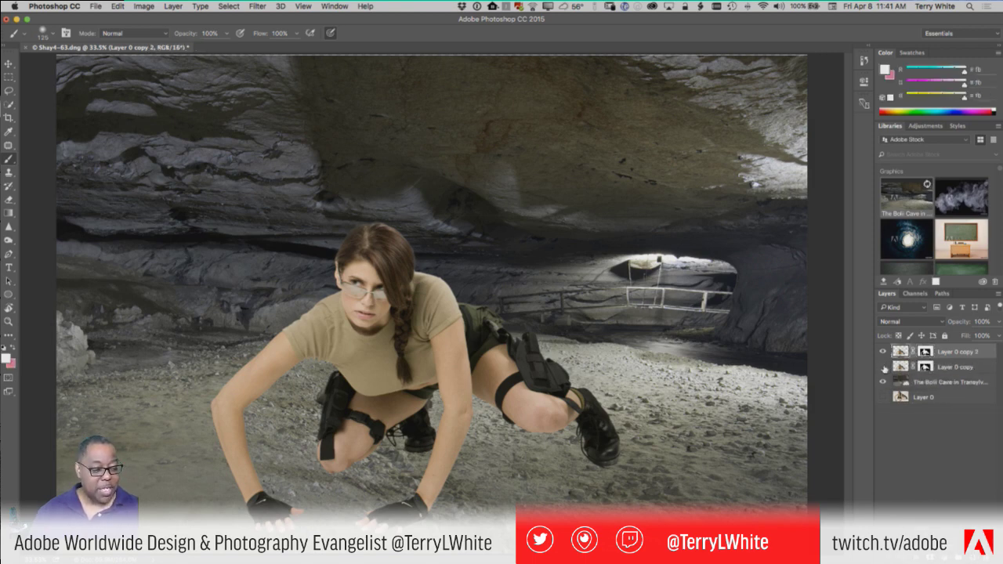
pyautogui.click(883, 368)
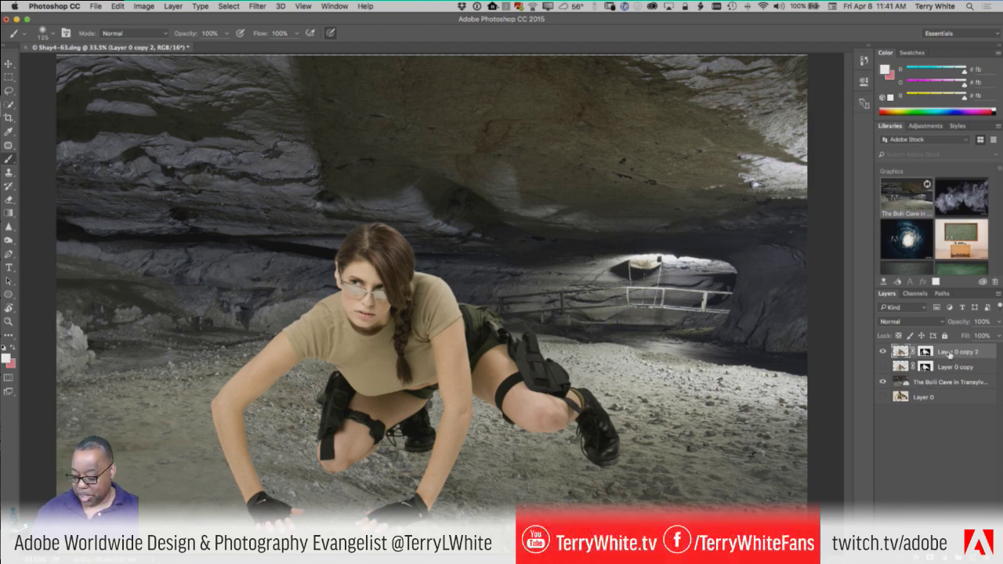
pyautogui.rightClick(950, 355)
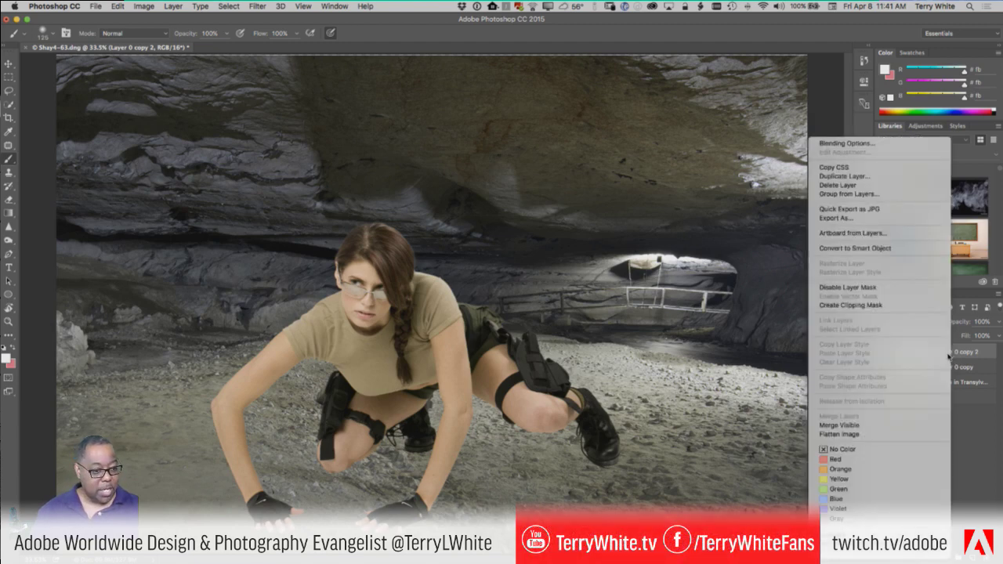
pyautogui.click(967, 413)
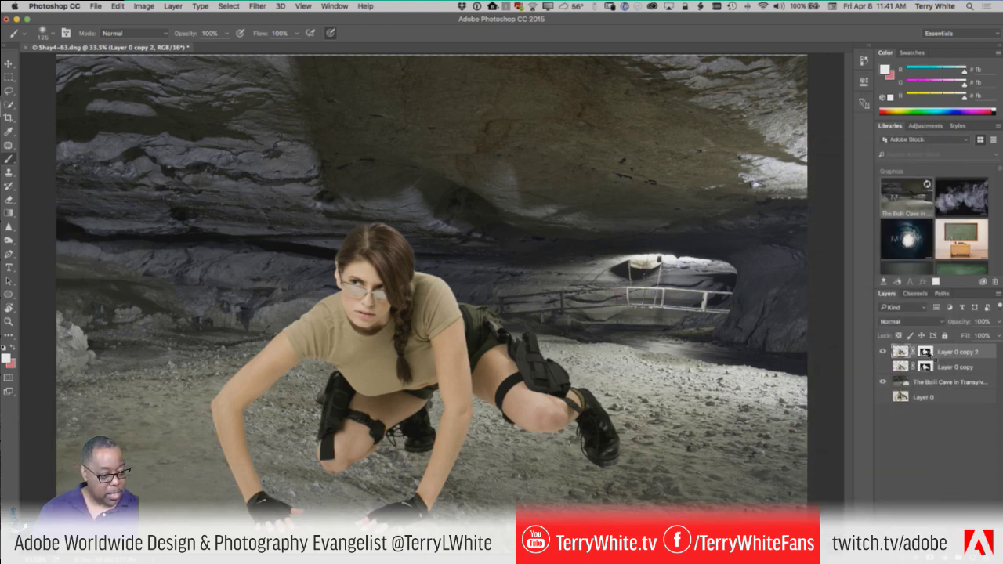
pyautogui.rightClick(928, 353)
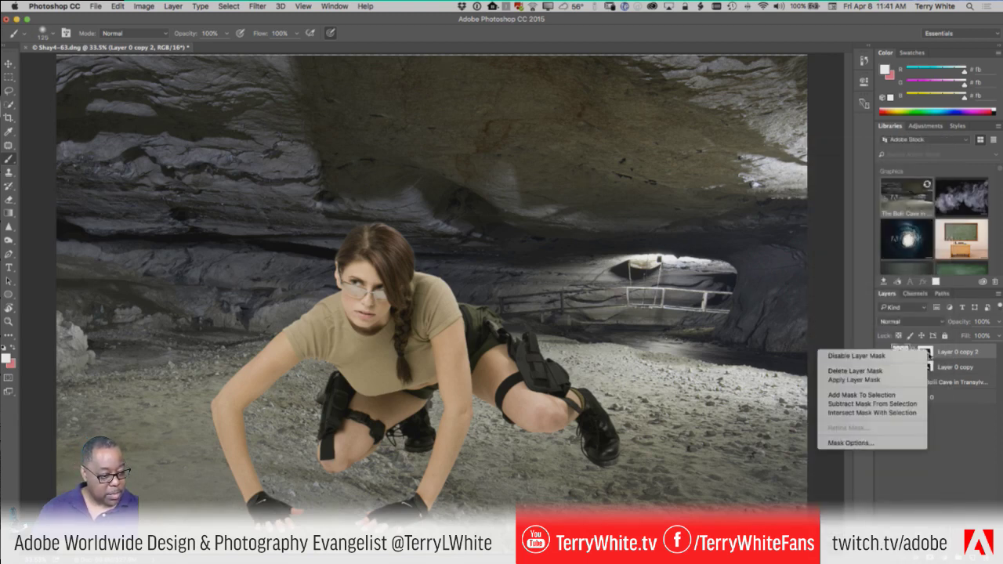
pyautogui.click(881, 380)
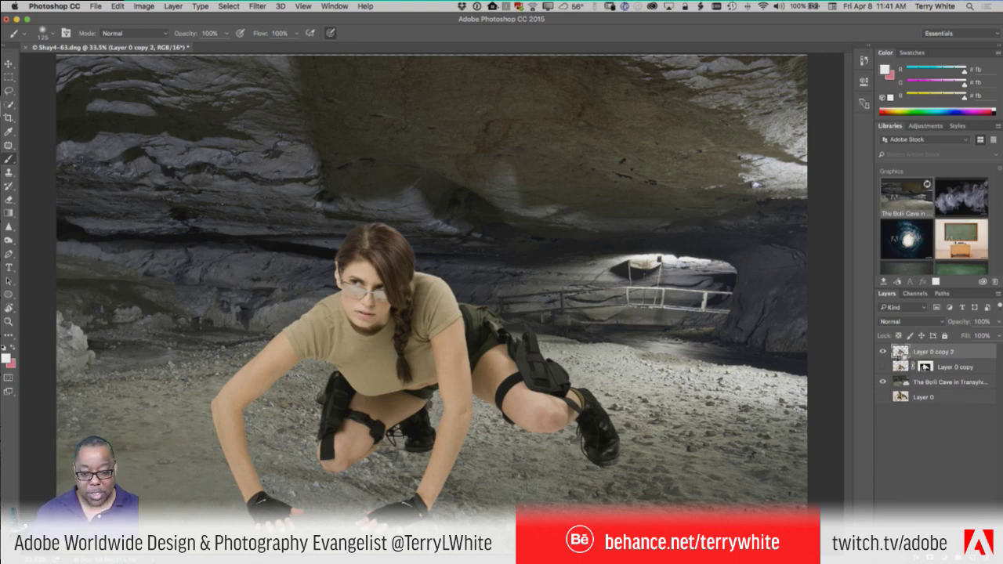
# Copy the woman-shaped area of the cave image to a new layer using Layer 0 copy 2's outline, and show only that layer
pyautogui.keyDown('super'); pyautogui.click(899, 354); pyautogui.keyUp('super')
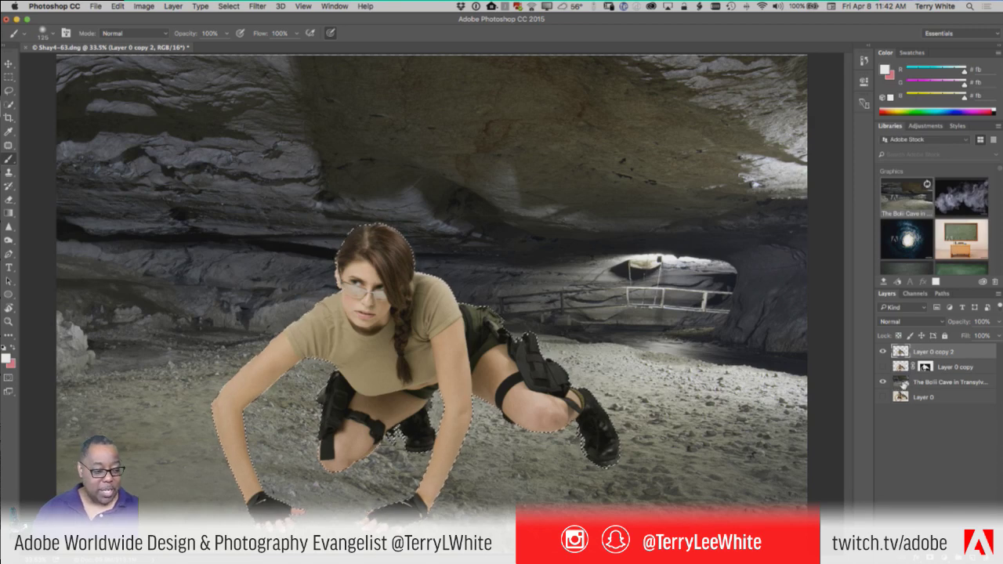
pyautogui.click(904, 383)
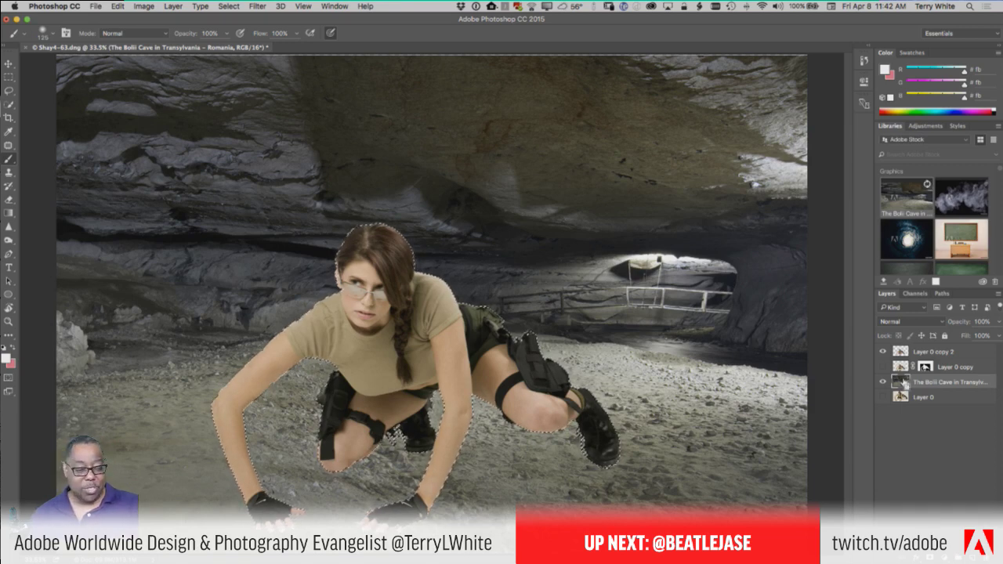
pyautogui.press('super+j')
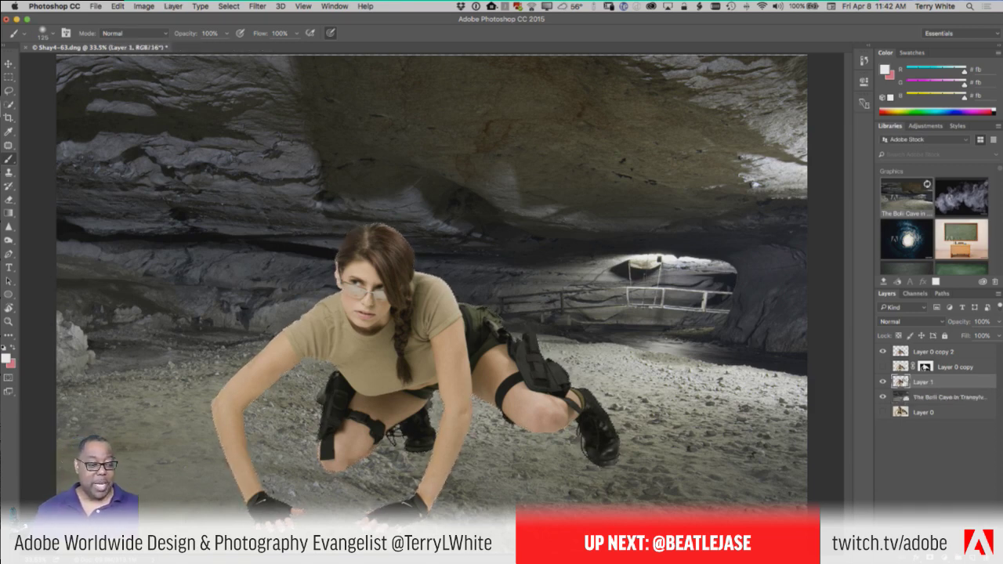
pyautogui.click(883, 352)
pyautogui.click(882, 398)
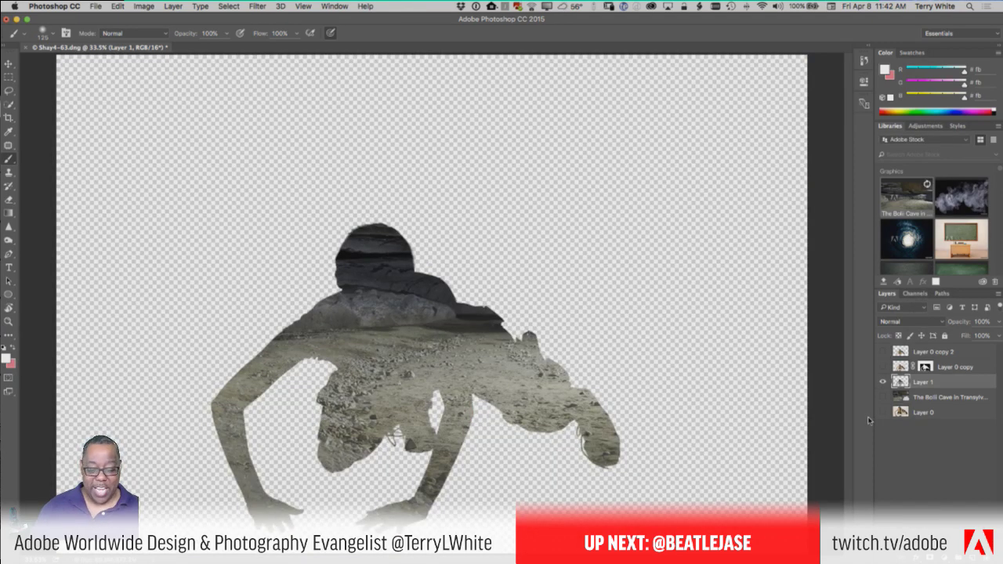
# Move Layer 1 above Layer 0 copy and delete Layer 0 copy 2
pyautogui.moveTo(924, 371)
pyautogui.mouseDown()
pyautogui.moveTo(928, 386)
pyautogui.moveTo(925, 364)
pyautogui.mouseUp()
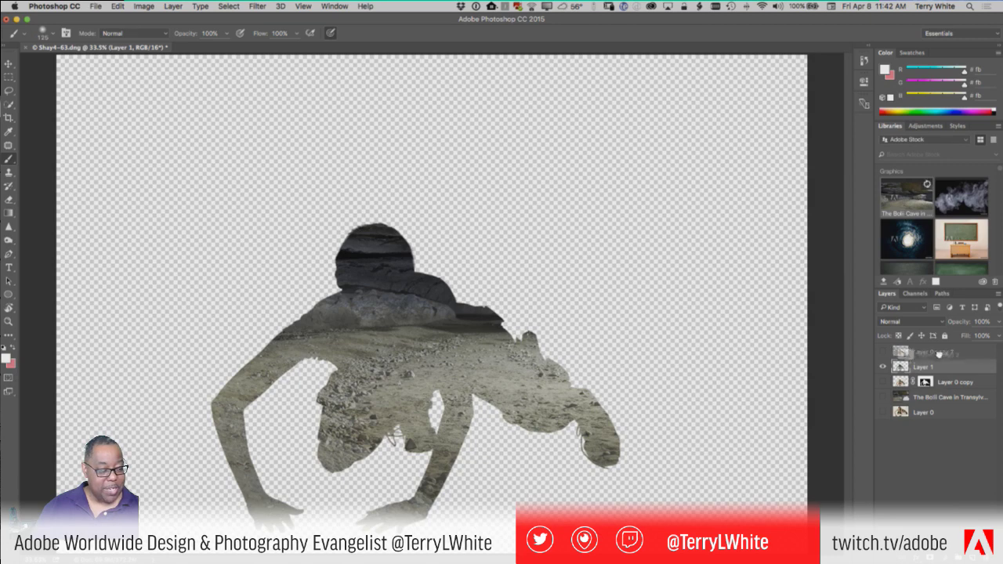
pyautogui.press('super+z')
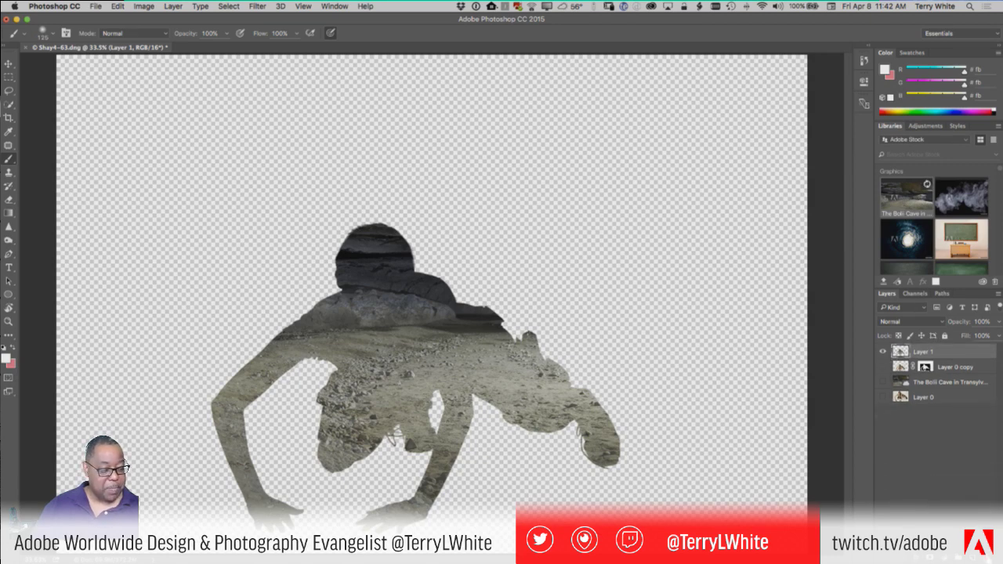
# Show Layer 0 copy and the cave layer, toggling Layer 1's visibility to compare the woman with and without the cave-textured shape over her
pyautogui.click(882, 367)
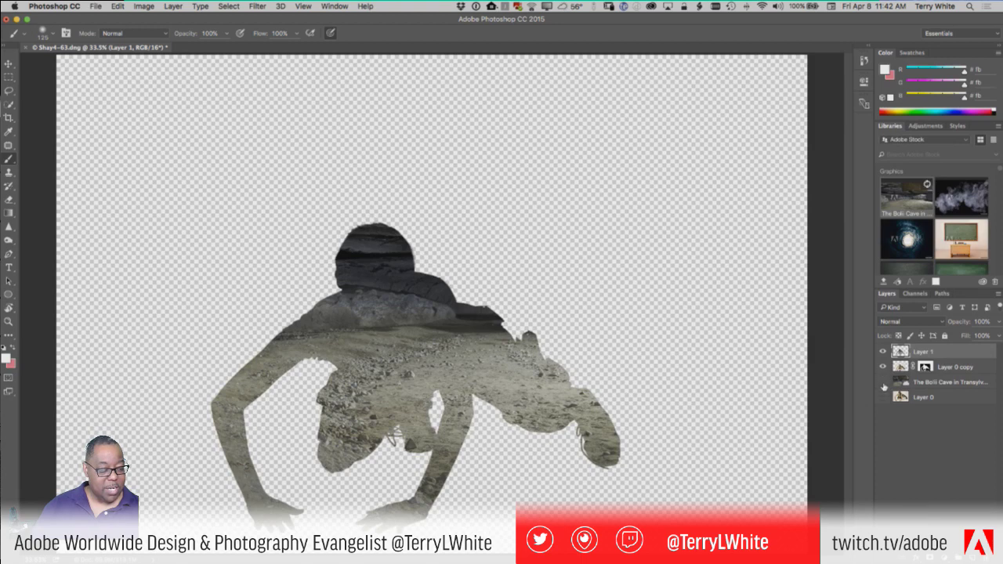
pyautogui.click(883, 382)
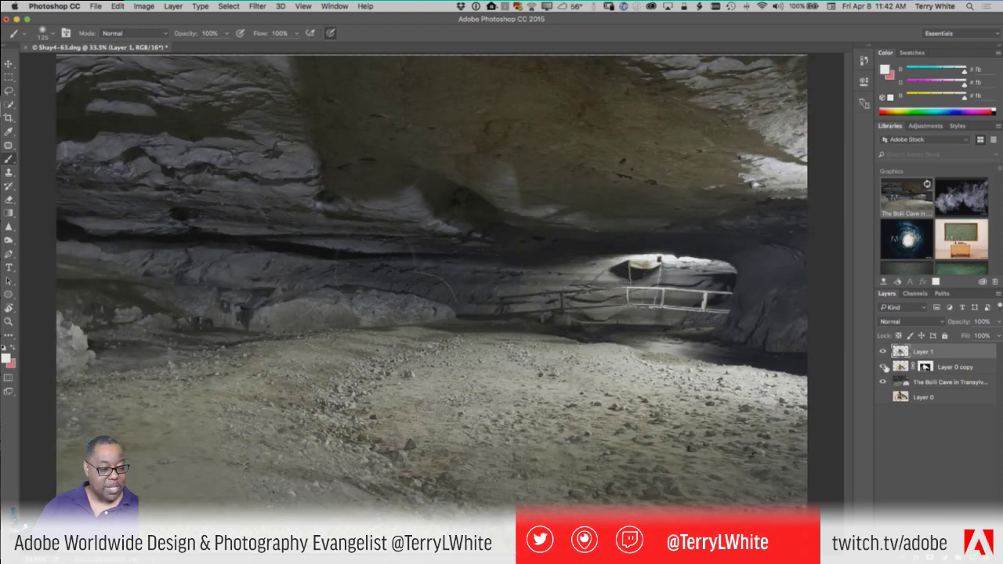
pyautogui.click(883, 351)
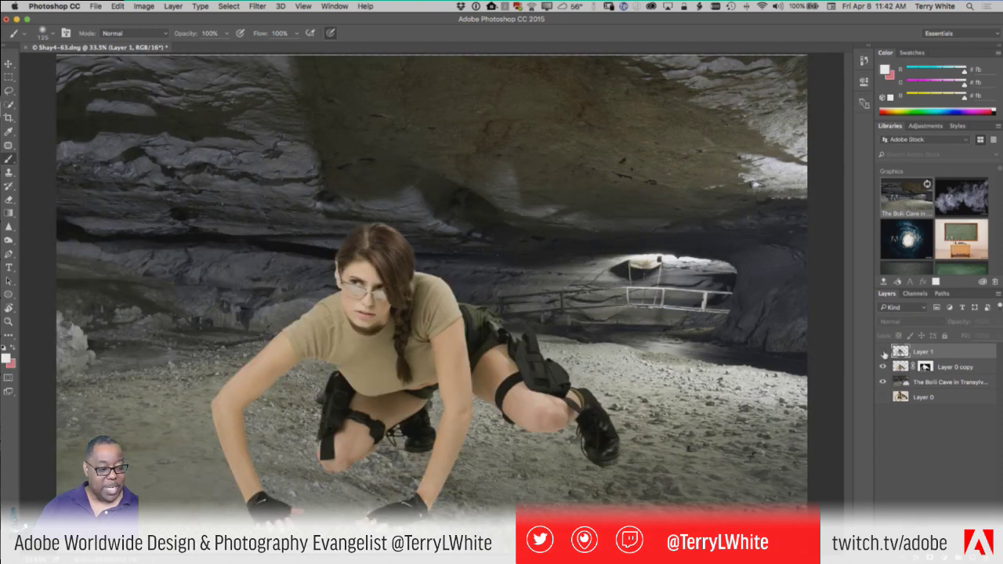
pyautogui.click(884, 353)
pyautogui.click(884, 353)
pyautogui.click(884, 353)
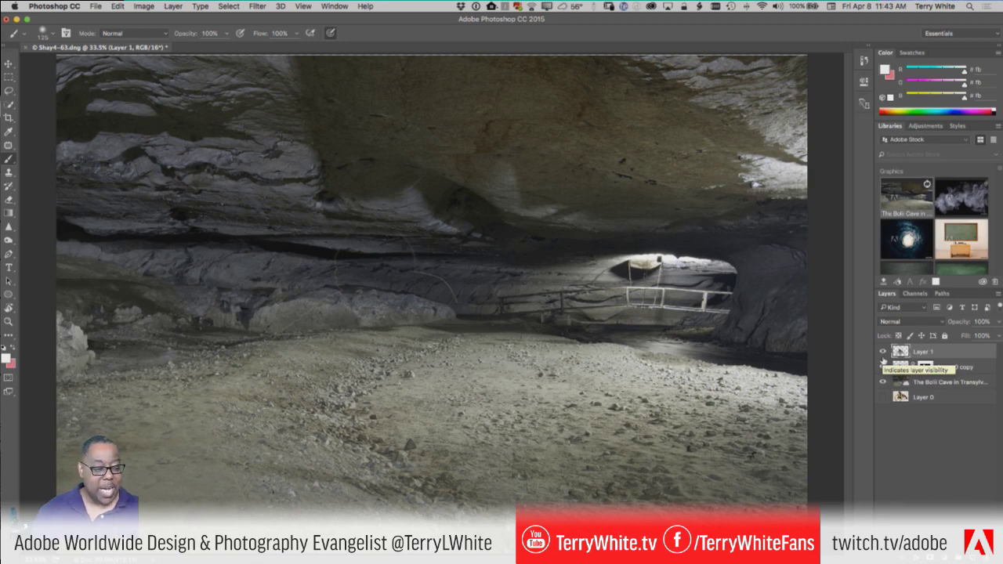
pyautogui.click(883, 365)
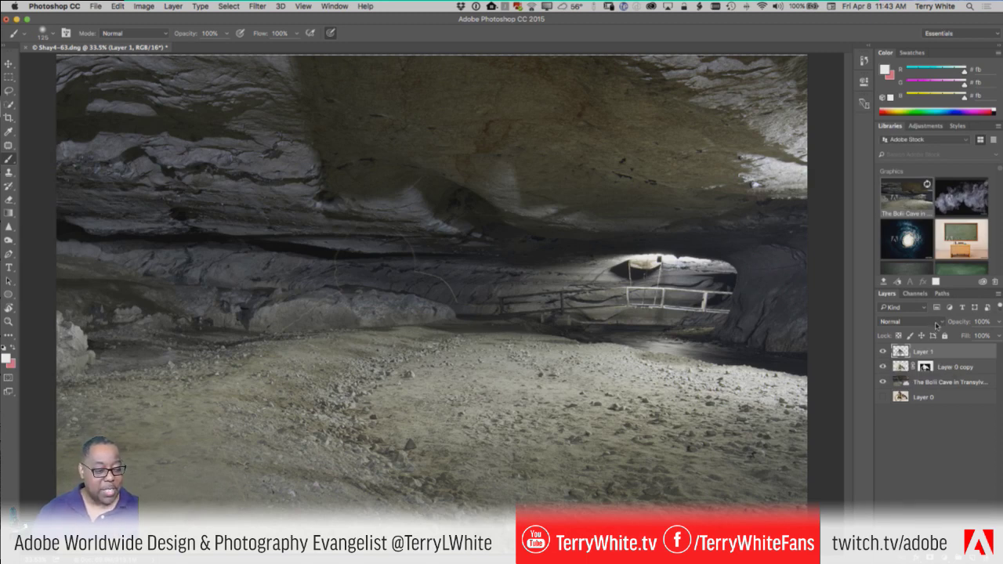
# Set Layer 1's blend mode to Color and its opacity to 66%, toggling its visibility to compare the colour match
pyautogui.click(937, 323)
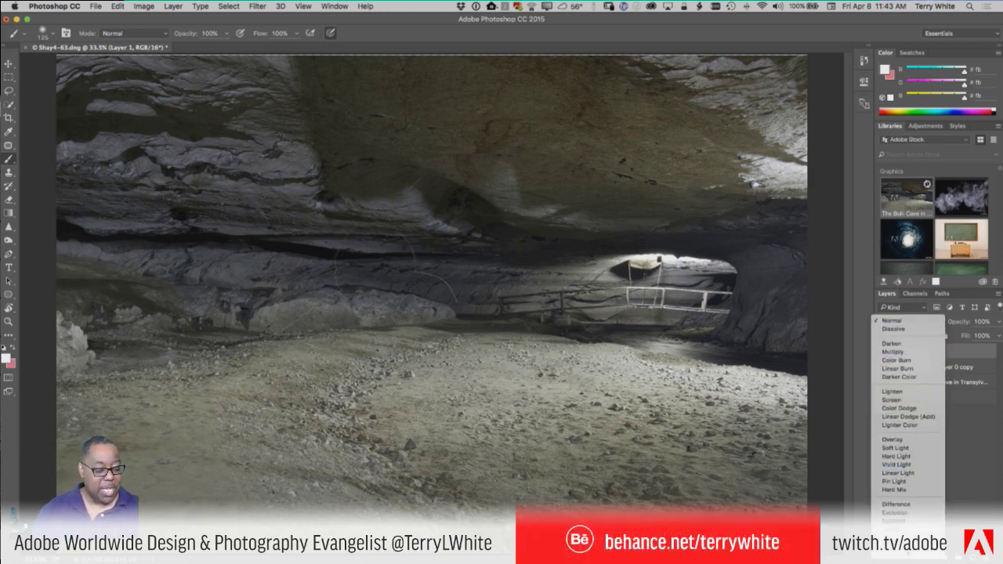
pyautogui.scroll(-2, 909, 470)
pyautogui.scroll(-3, 909, 438)
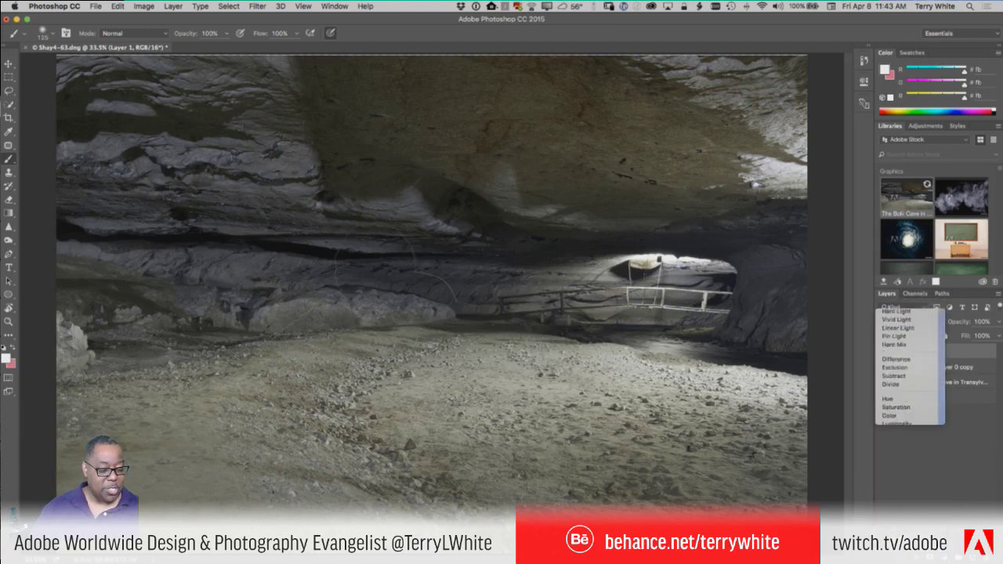
pyautogui.click(893, 411)
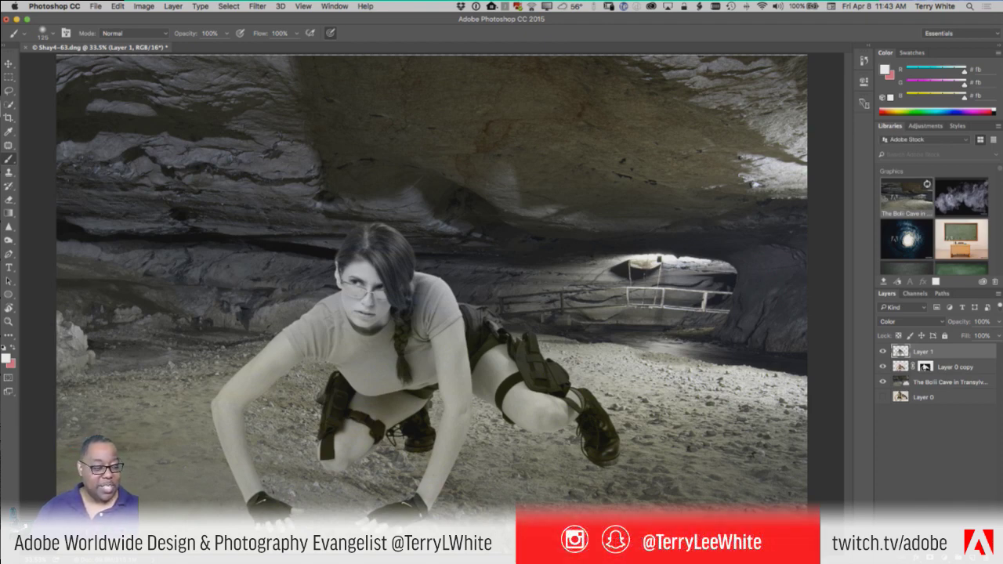
pyautogui.click(963, 324)
pyautogui.moveTo(963, 323); pyautogui.dragTo(956, 330)
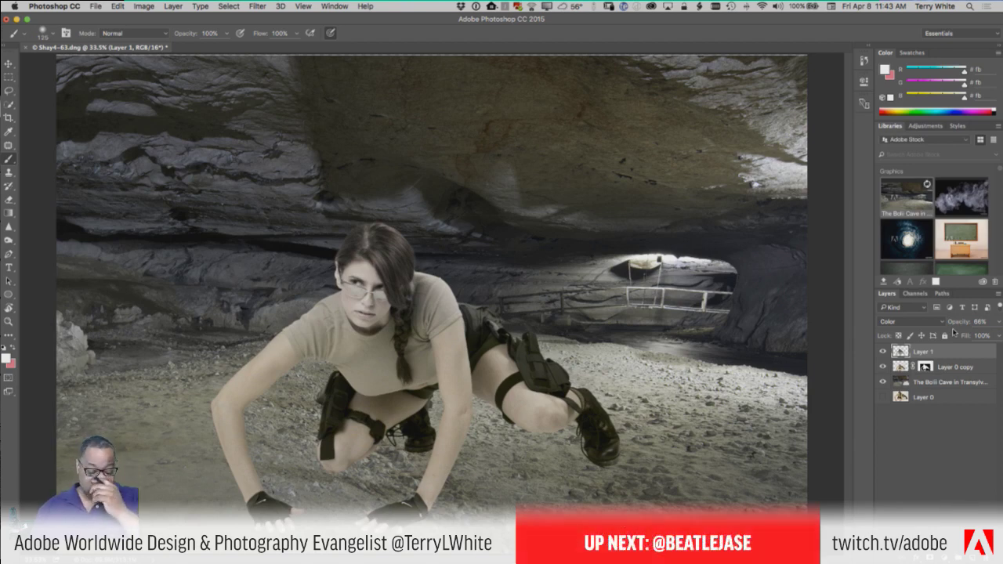
pyautogui.click(883, 351)
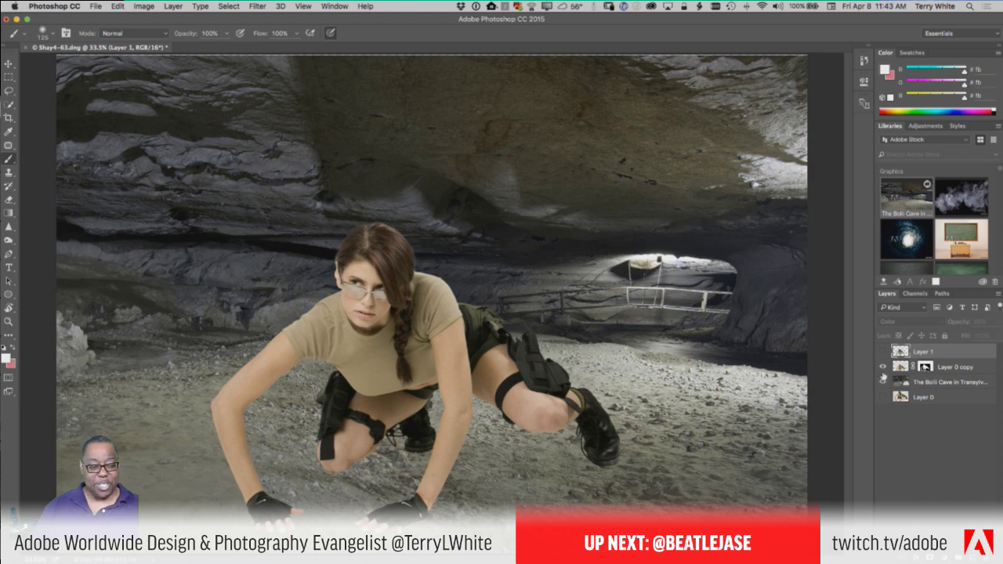
pyautogui.click(883, 352)
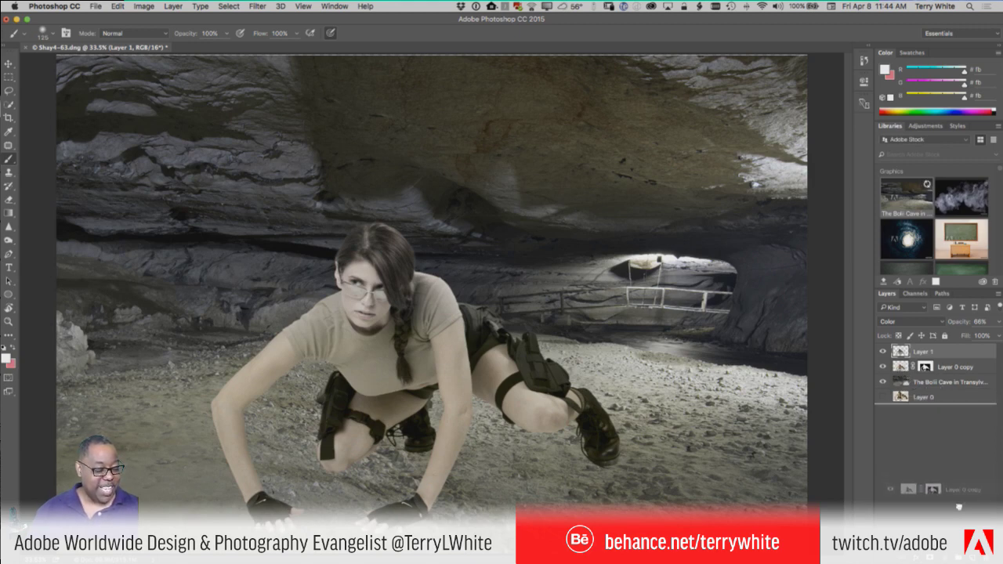
# Duplicate the masked Layer 0 copy and apply the duplicate's layer mask
pyautogui.press('super+j')
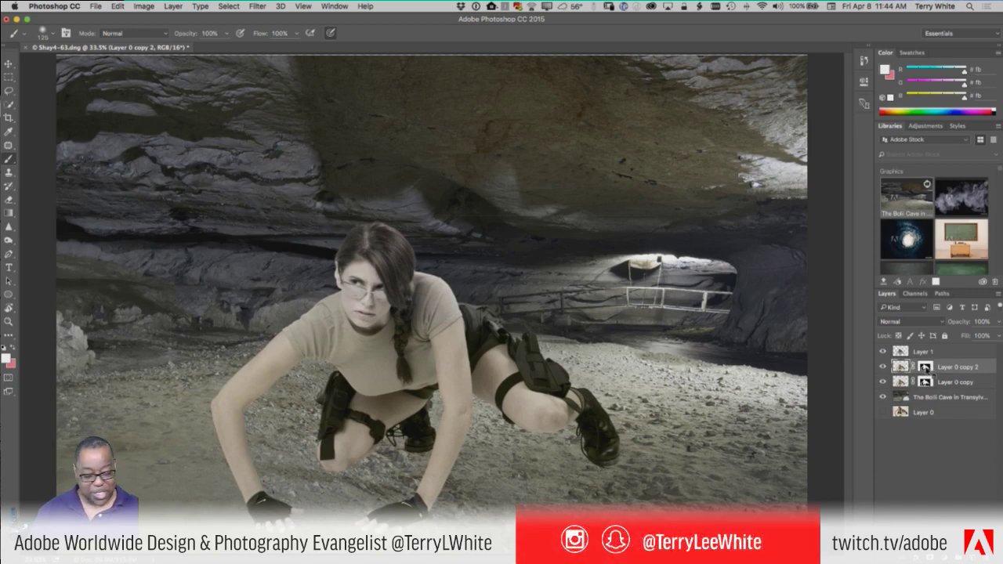
pyautogui.rightClick(927, 370)
pyautogui.click(892, 397)
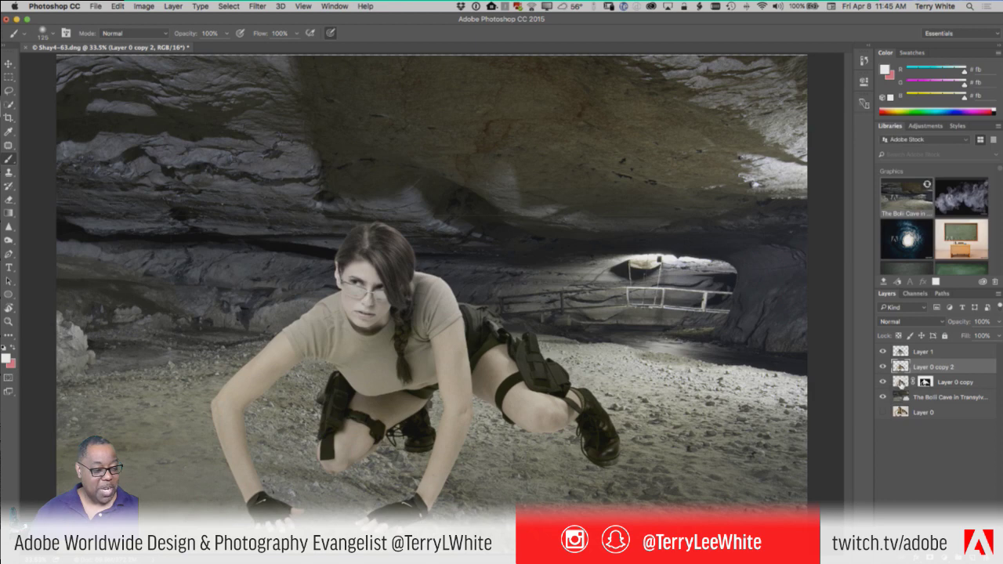
# Try the Darken blend mode on Layer 0 copy 2, and set it to Multiply instead
pyautogui.click(941, 323)
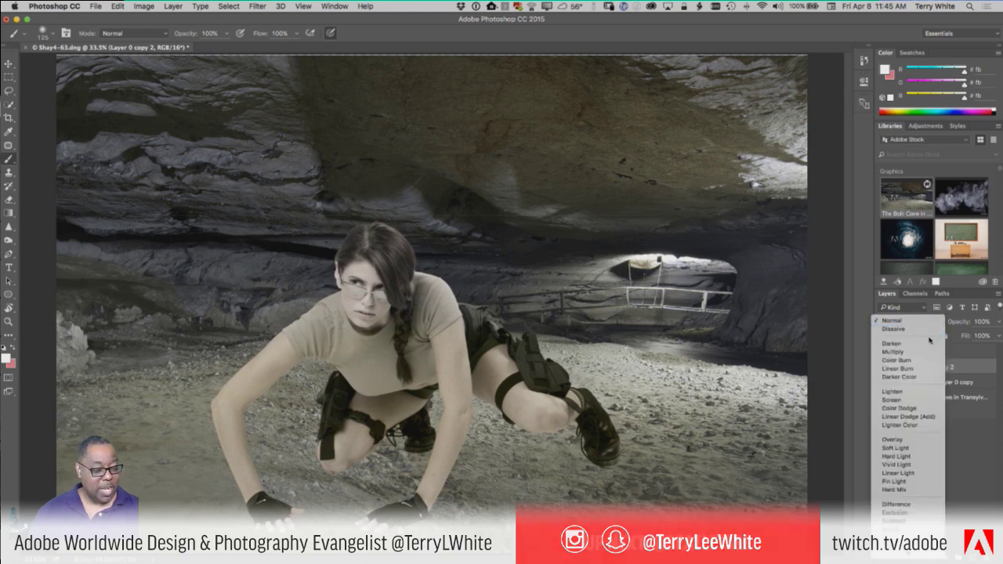
pyautogui.click(925, 344)
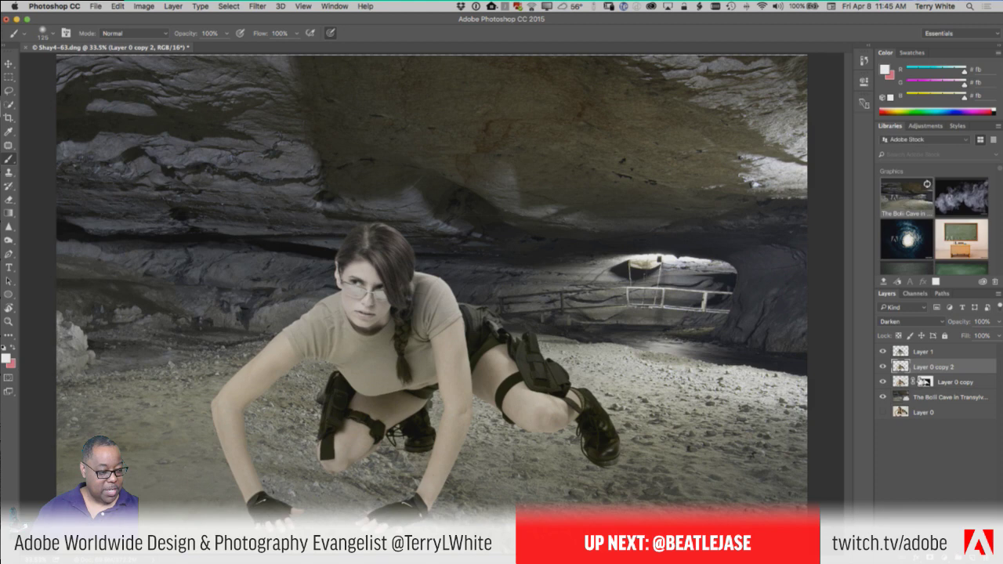
pyautogui.click(939, 321)
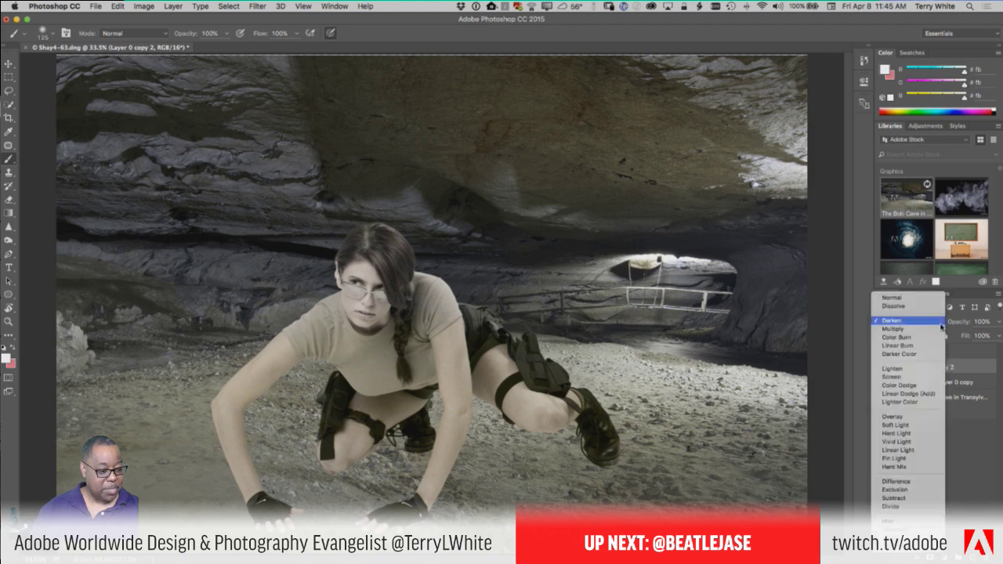
pyautogui.click(935, 330)
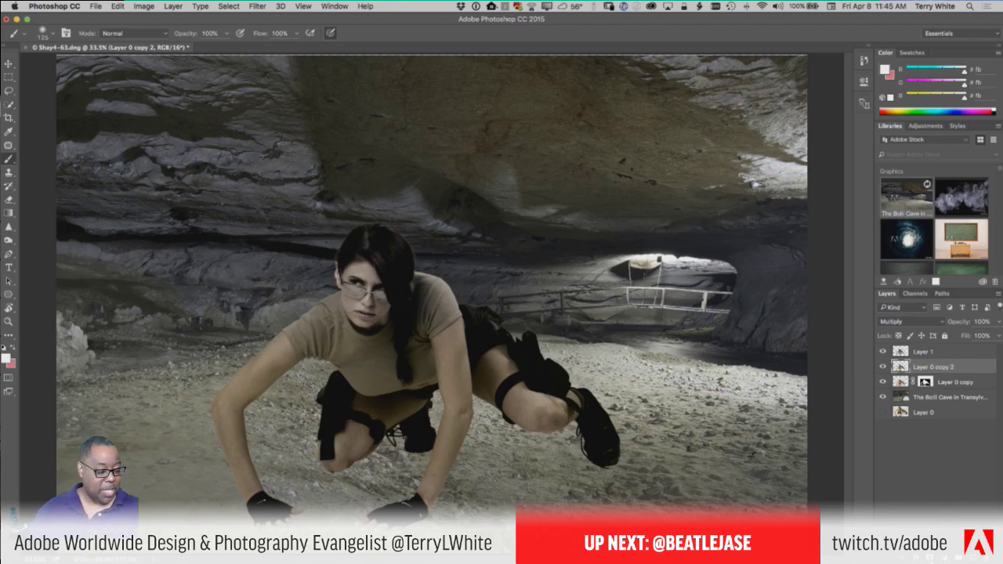
# Mask Layer 0 copy 2 with a black-to-white gradient from above the woman's head to her braid's end, and check it with Layer 0 copy hidden
pyautogui.click(935, 559)
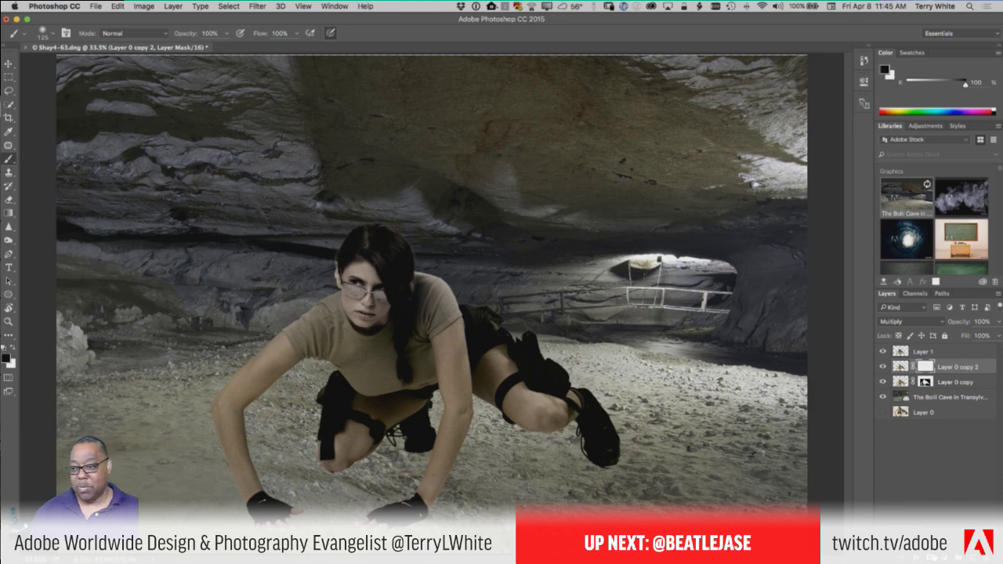
pyautogui.click(9, 212)
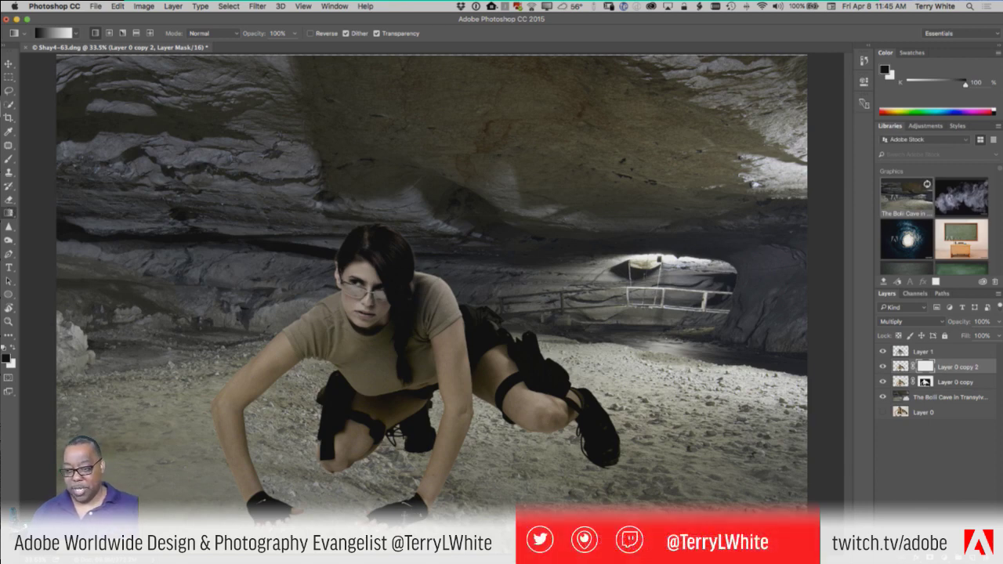
pyautogui.moveTo(404, 523); pyautogui.dragTo(408, 358)
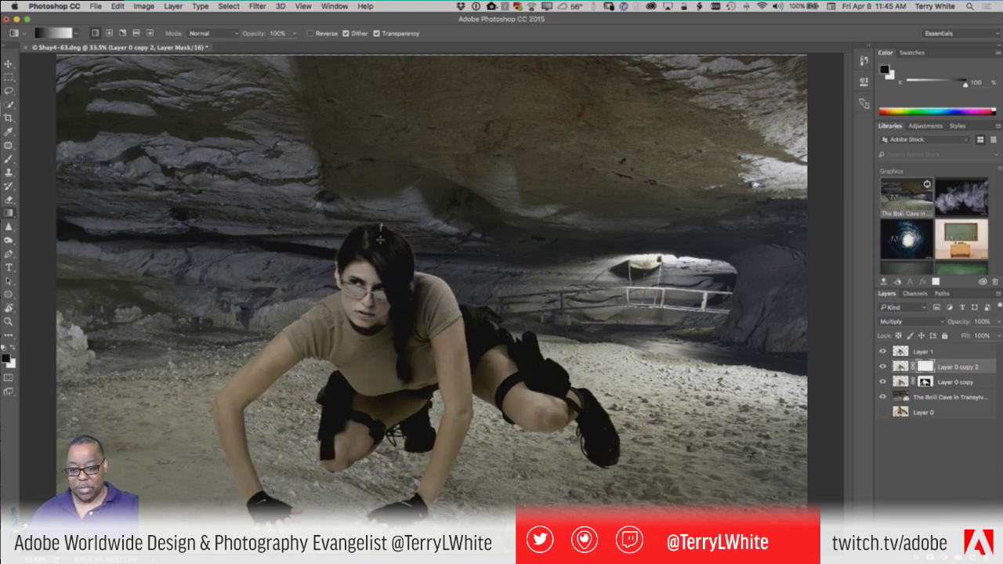
pyautogui.moveTo(381, 225); pyautogui.dragTo(383, 348)
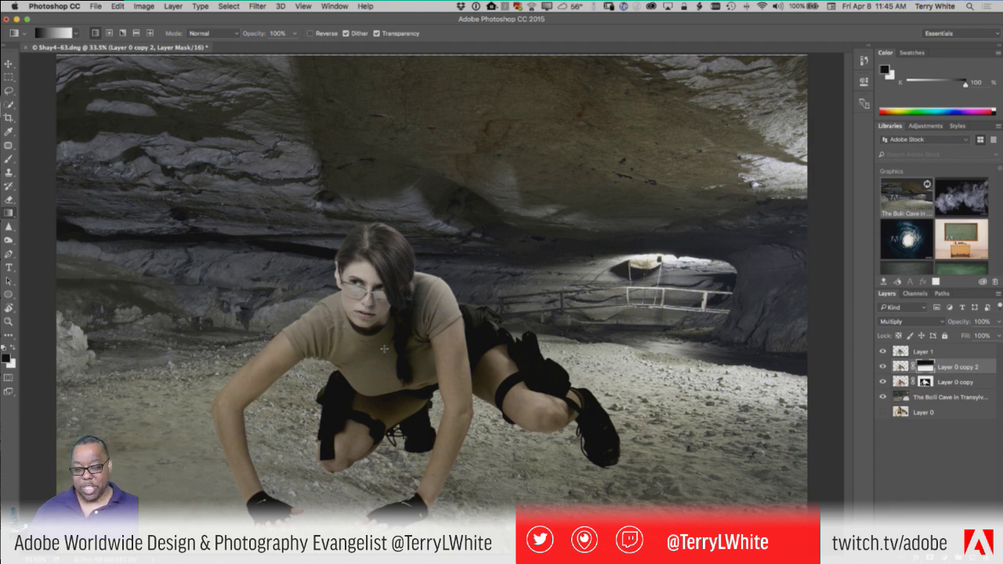
pyautogui.moveTo(359, 162); pyautogui.dragTo(408, 367)
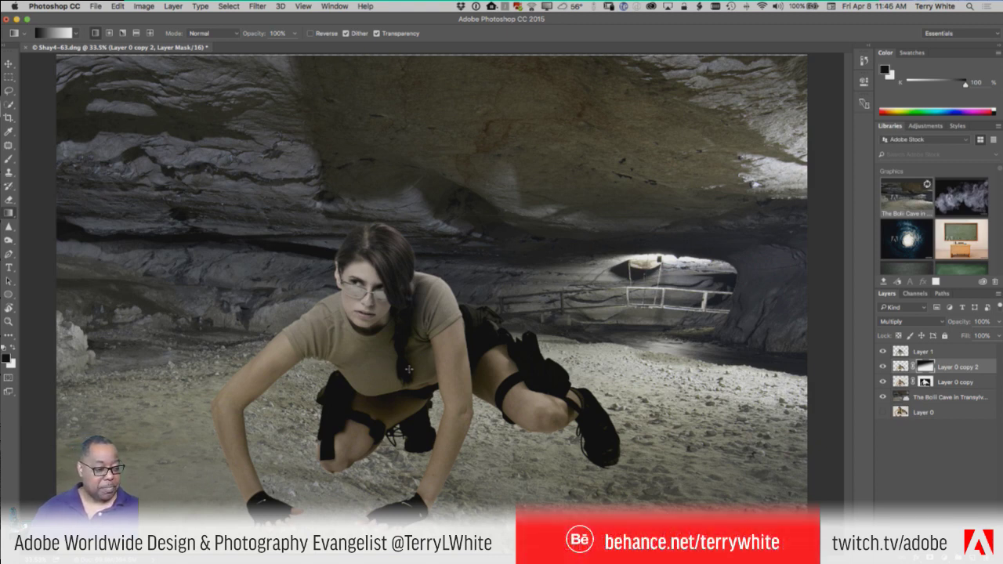
pyautogui.click(883, 382)
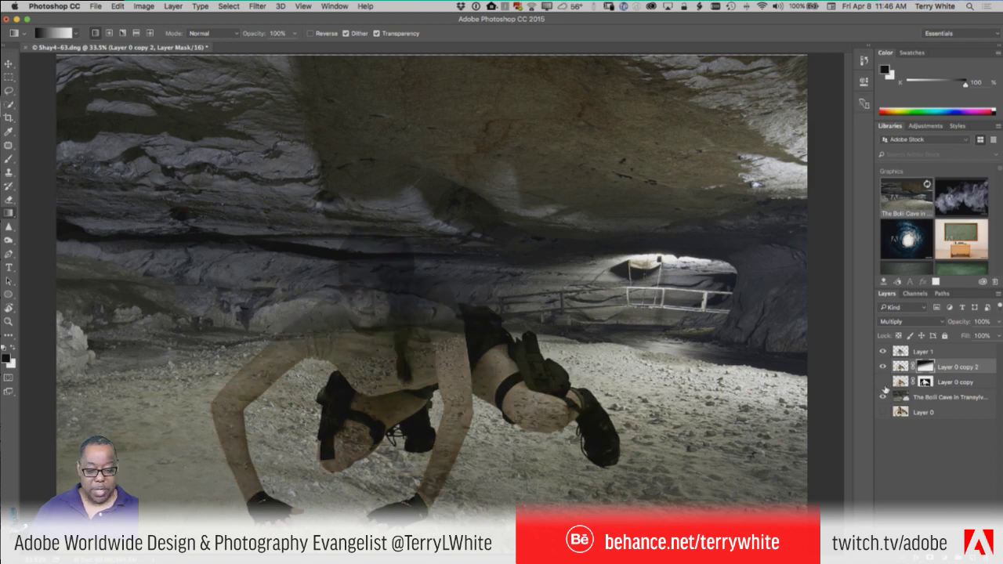
pyautogui.click(883, 382)
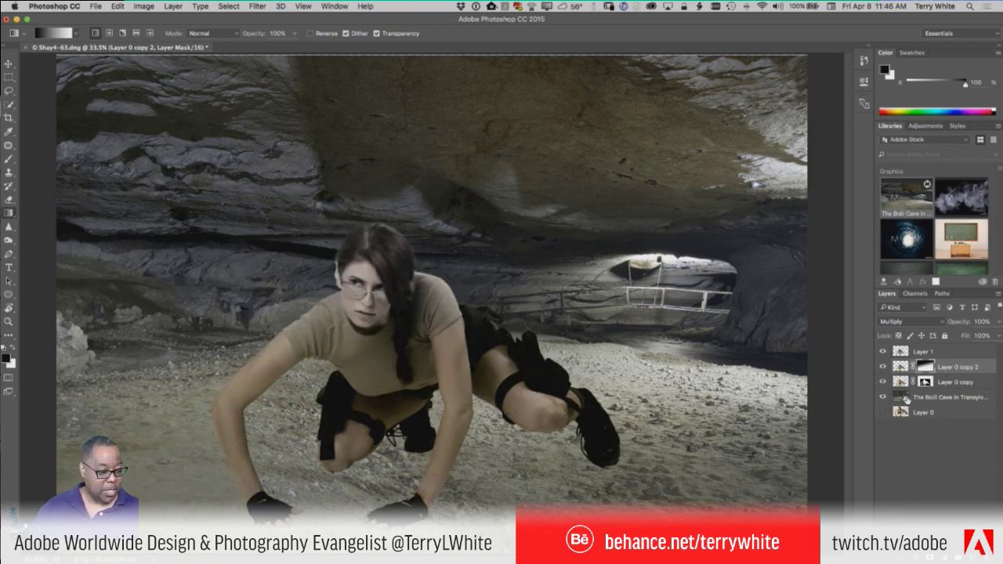
# Add a new empty layer directly above the cave layer and name it shadows
pyautogui.click(904, 385)
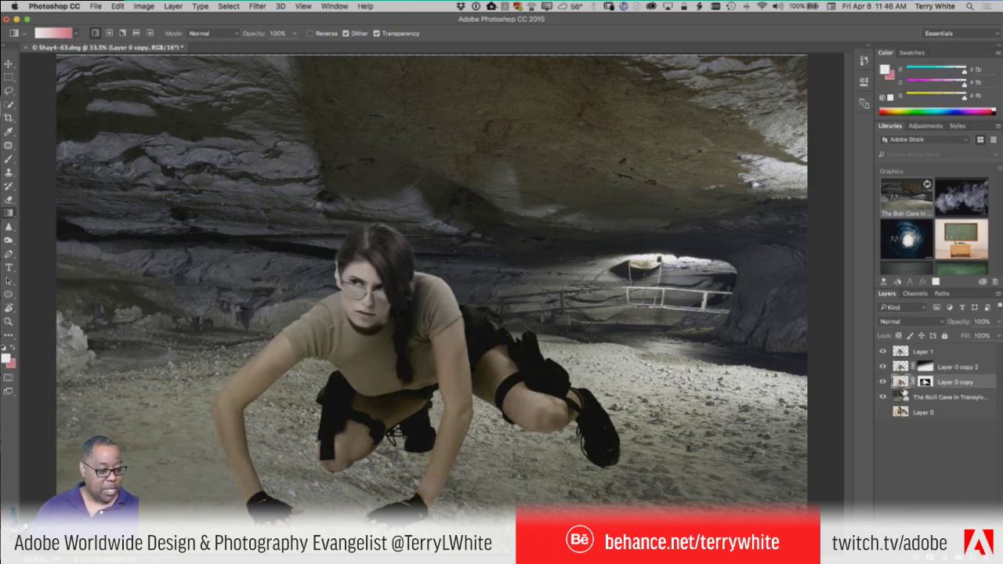
pyautogui.click(926, 398)
pyautogui.press('super+shift+alt+n')
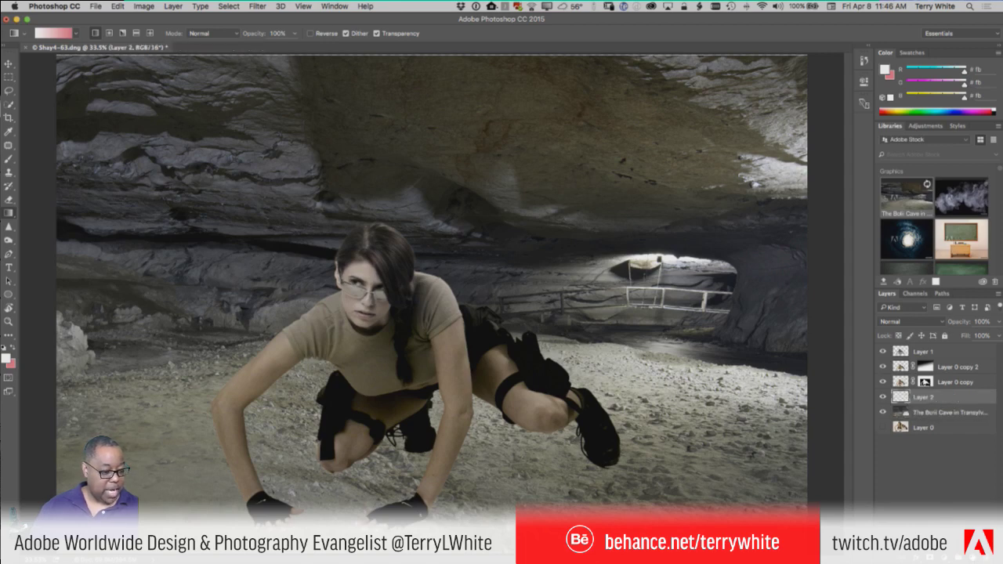
pyautogui.doubleClick(923, 397)
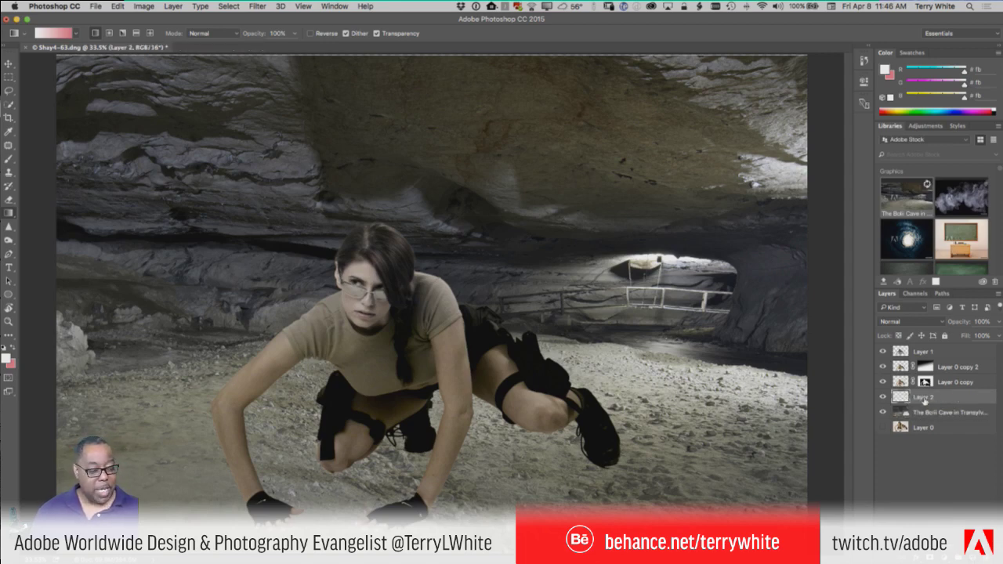
pyautogui.write('shadows')
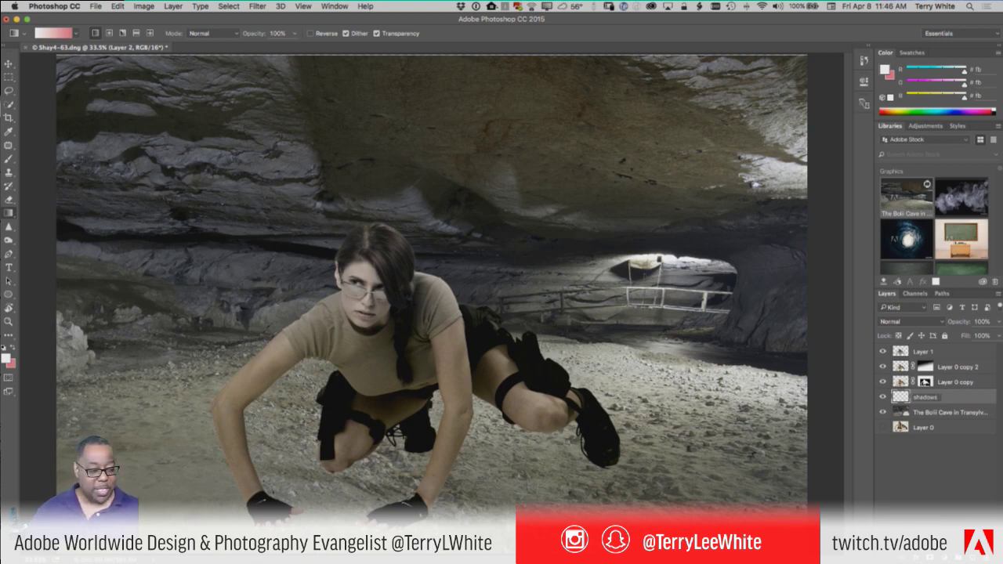
pyautogui.press('Return')
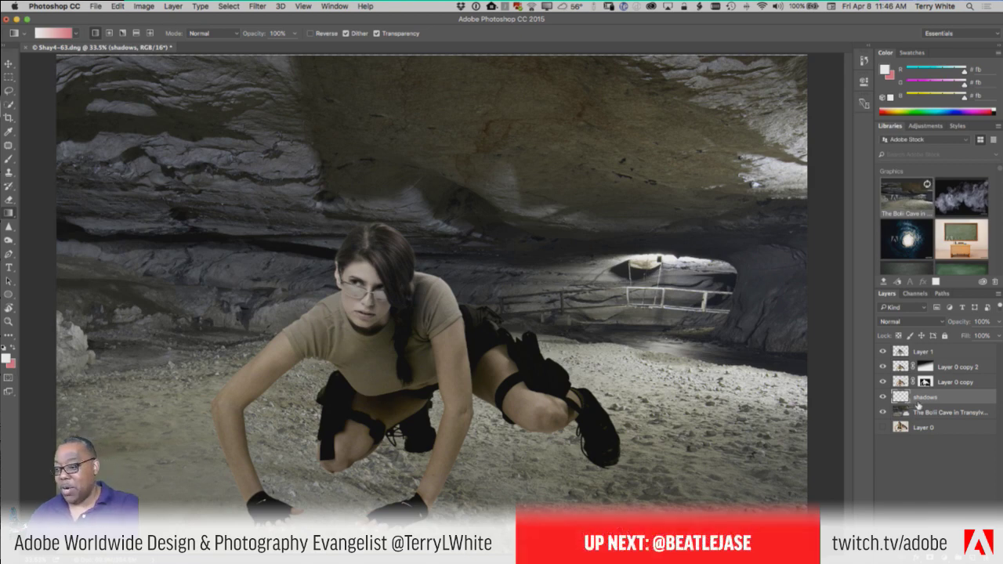
# Paint a black shadow beneath the woman's raised leg on the shadows layer with a 200 px brush and lower the layer's opacity to about 36%
pyautogui.press('b')
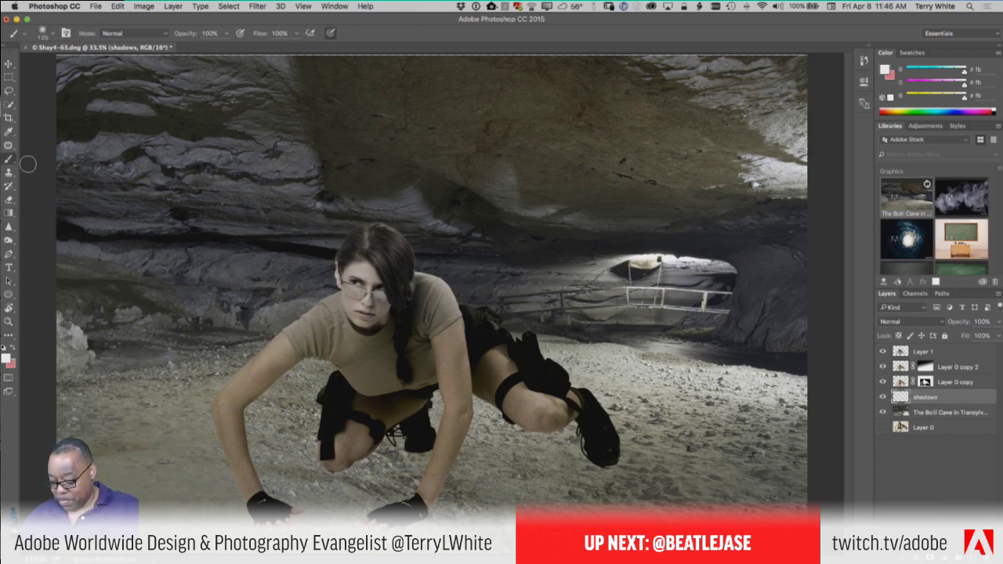
pyautogui.click(4, 347)
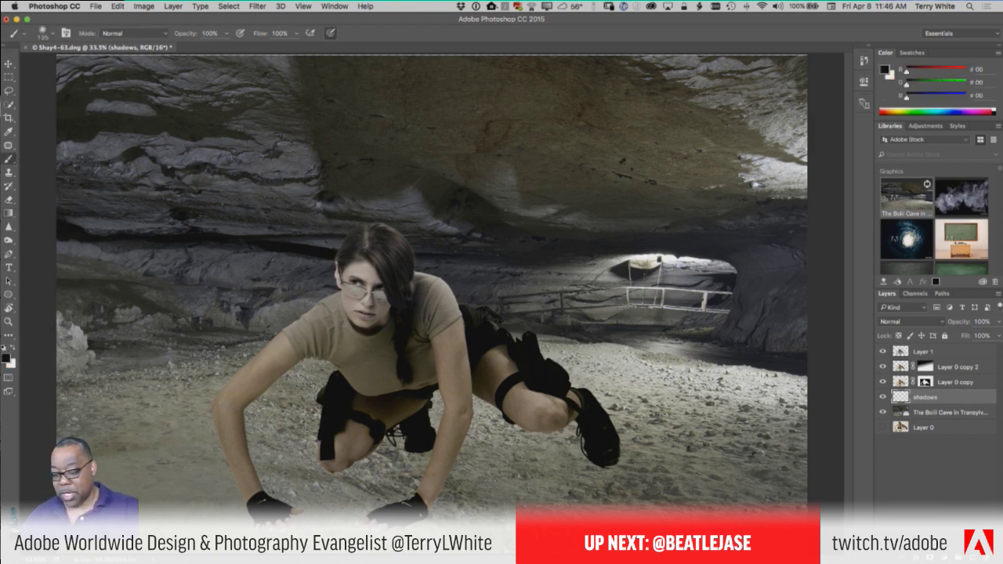
pyautogui.press('[')
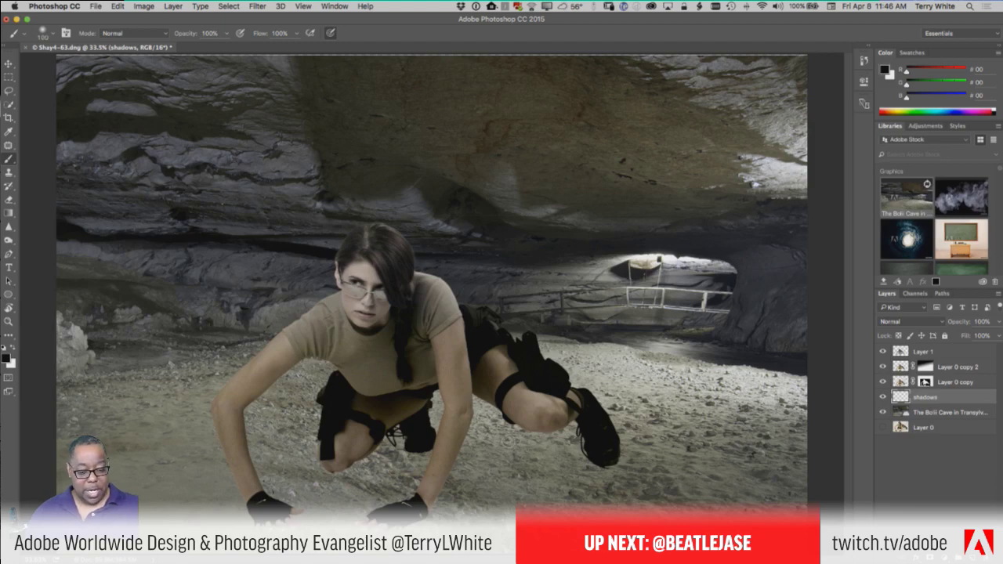
pyautogui.press(']')
pyautogui.press(']')
pyautogui.press(']')
pyautogui.press(']')
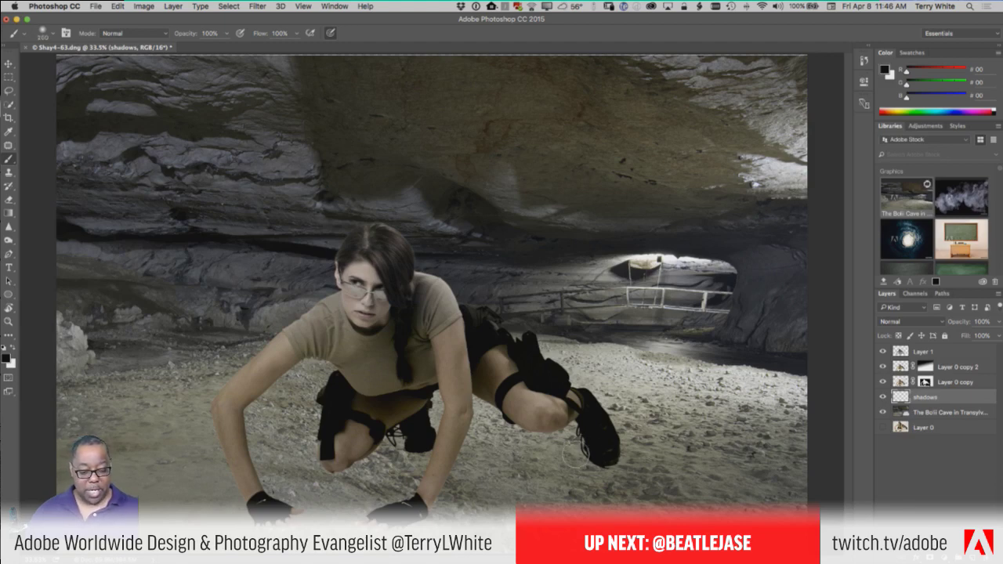
pyautogui.moveTo(589, 448); pyautogui.dragTo(549, 470)
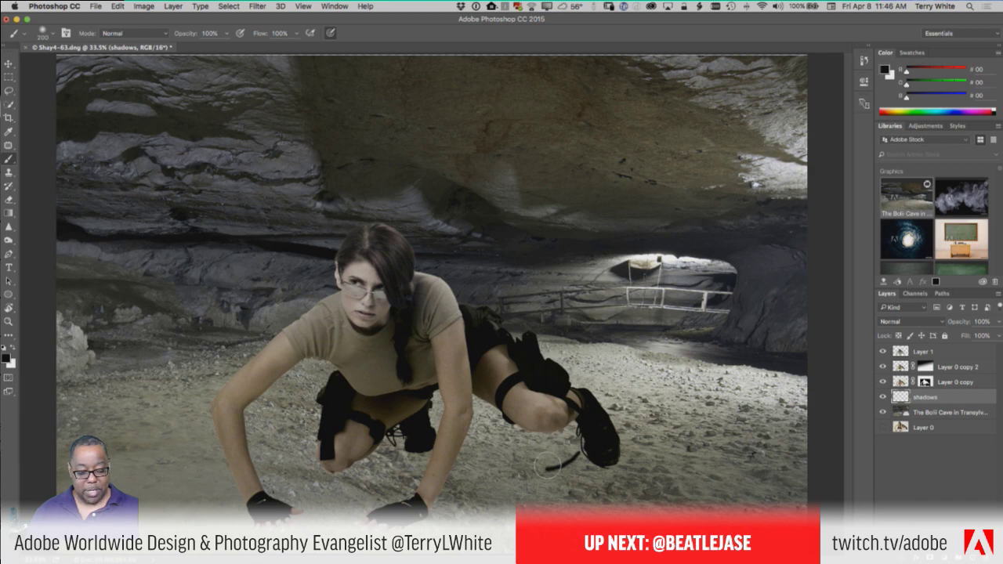
pyautogui.press('super+z')
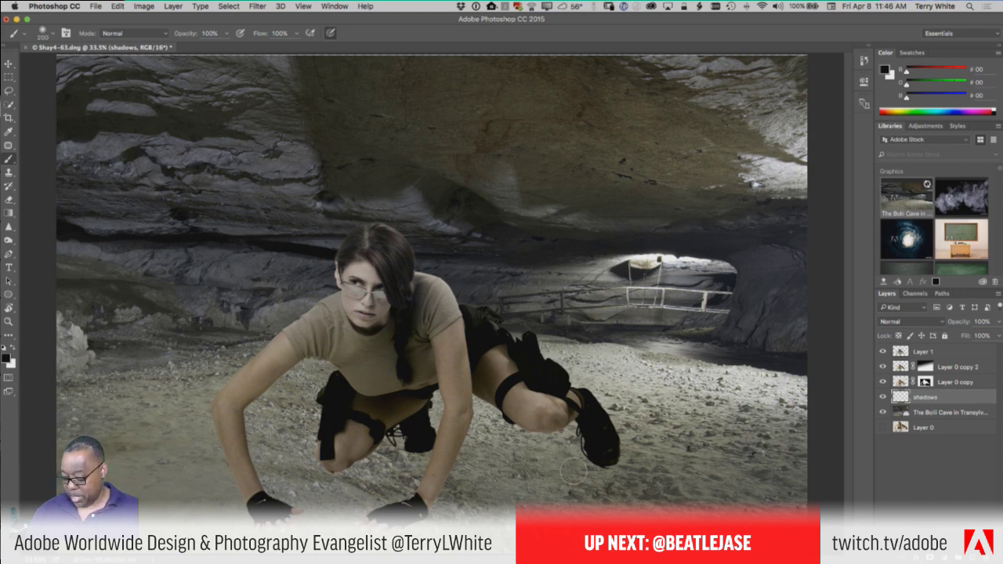
pyautogui.moveTo(578, 452)
pyautogui.mouseDown()
pyautogui.moveTo(546, 468)
pyautogui.moveTo(510, 457)
pyautogui.moveTo(575, 455)
pyautogui.moveTo(549, 467)
pyautogui.moveTo(490, 448)
pyautogui.mouseUp()
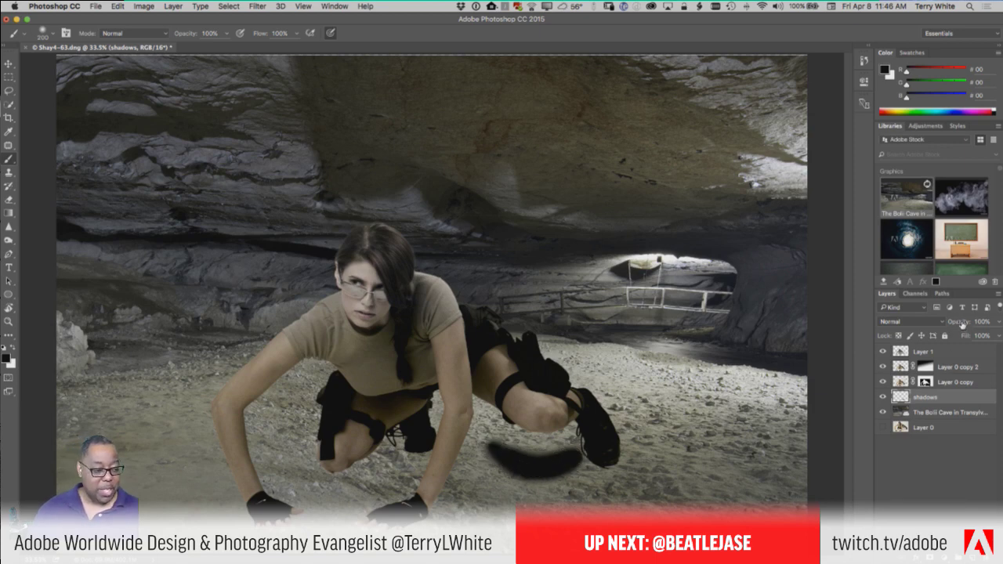
pyautogui.moveTo(962, 324)
pyautogui.mouseDown()
pyautogui.moveTo(944, 327)
pyautogui.moveTo(955, 323)
pyautogui.mouseUp()
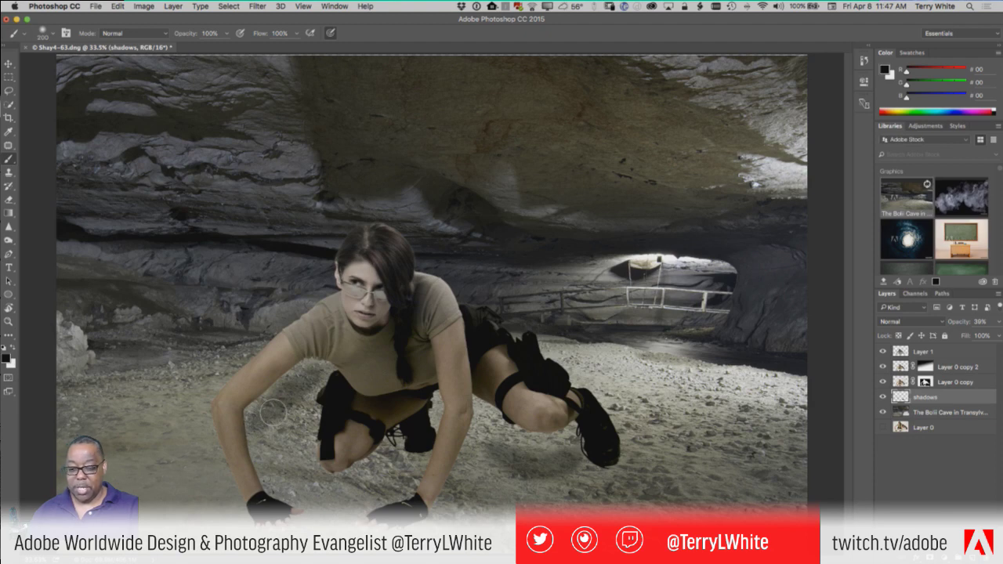
# Paint shadows on the ground around the woman's front knee and hands, undoing stray strokes, and save the composite as Shay4-63-Edit.psd
pyautogui.press('super+z')
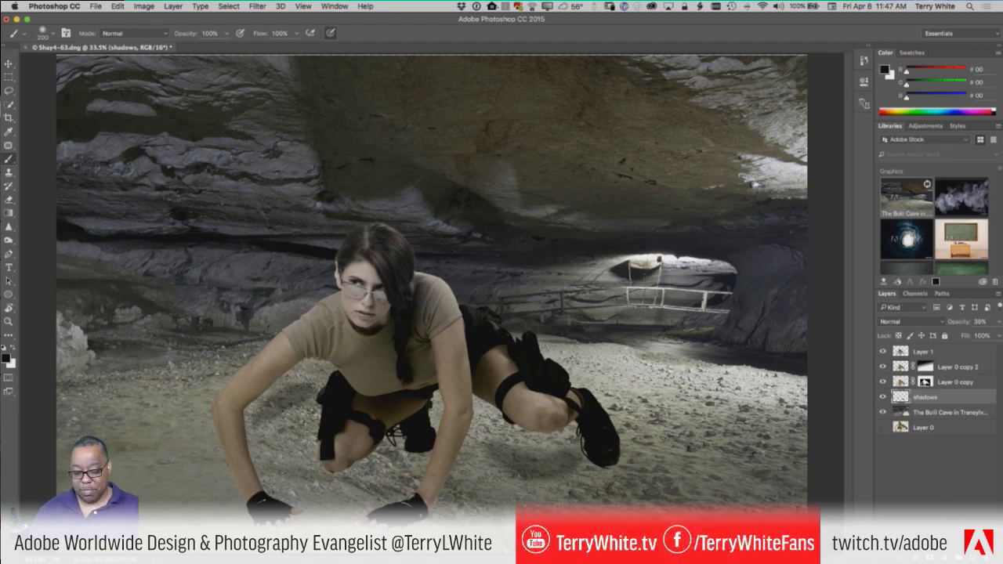
pyautogui.moveTo(356, 488); pyautogui.dragTo(371, 481)
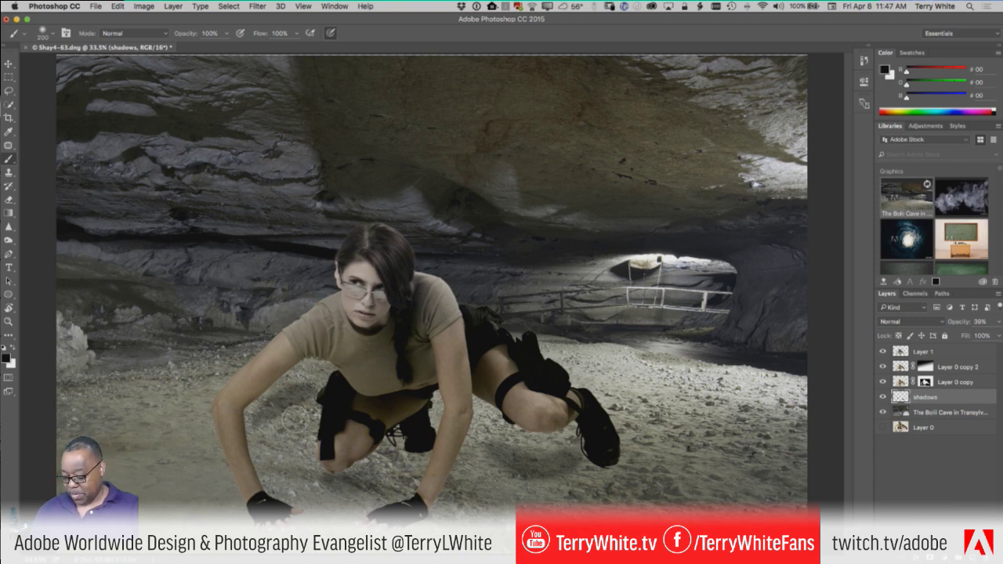
pyautogui.press('e')
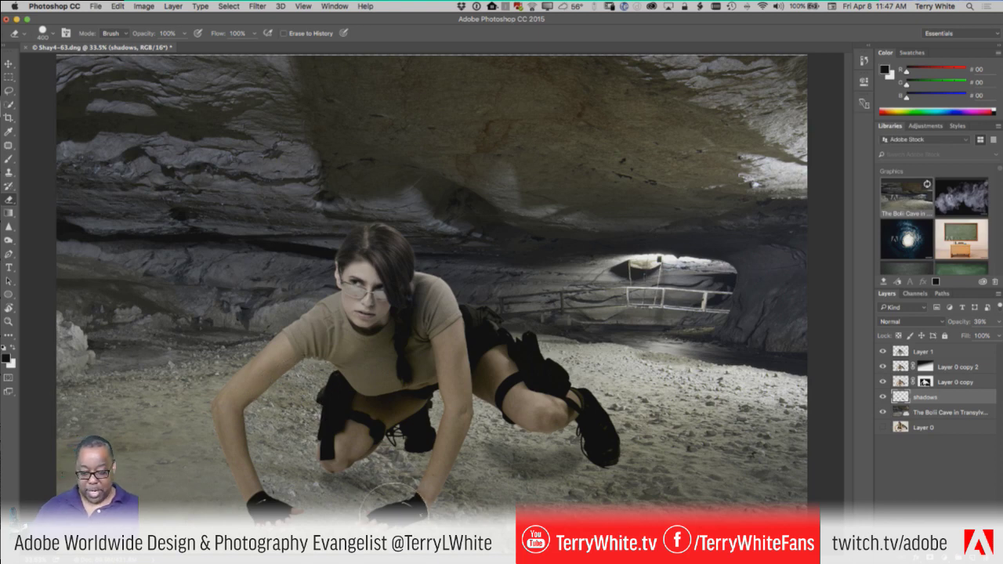
pyautogui.press('b')
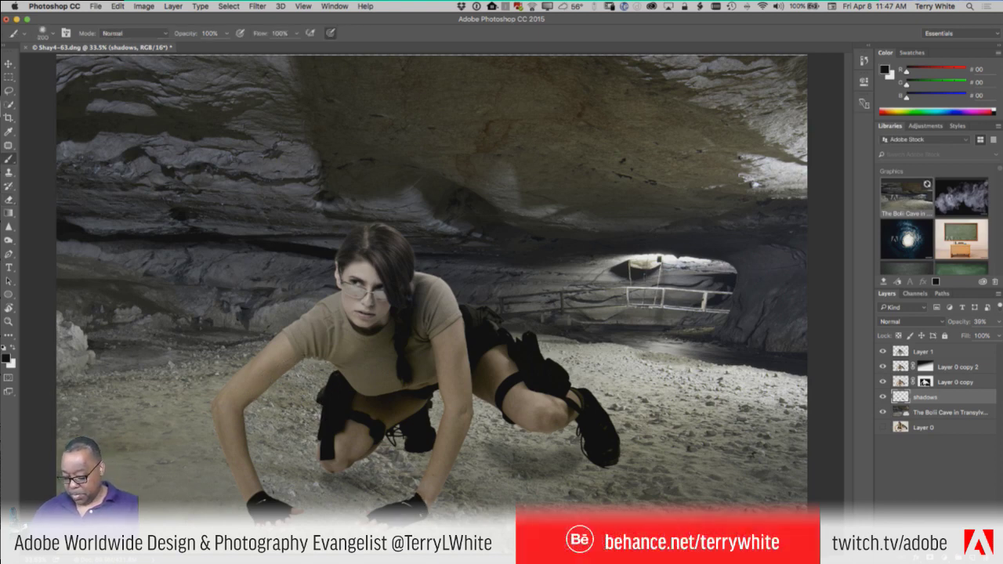
pyautogui.moveTo(213, 470)
pyautogui.mouseDown()
pyautogui.moveTo(232, 499)
pyautogui.moveTo(204, 444)
pyautogui.moveTo(198, 458)
pyautogui.moveTo(228, 495)
pyautogui.mouseUp()
pyautogui.hotkey('ctrl', 'z')
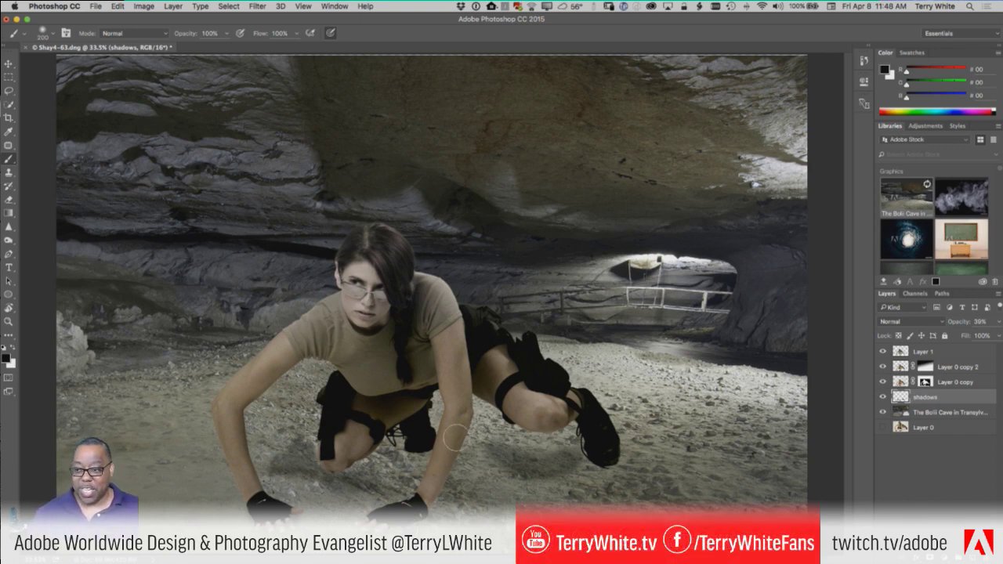
pyautogui.press('super+s')
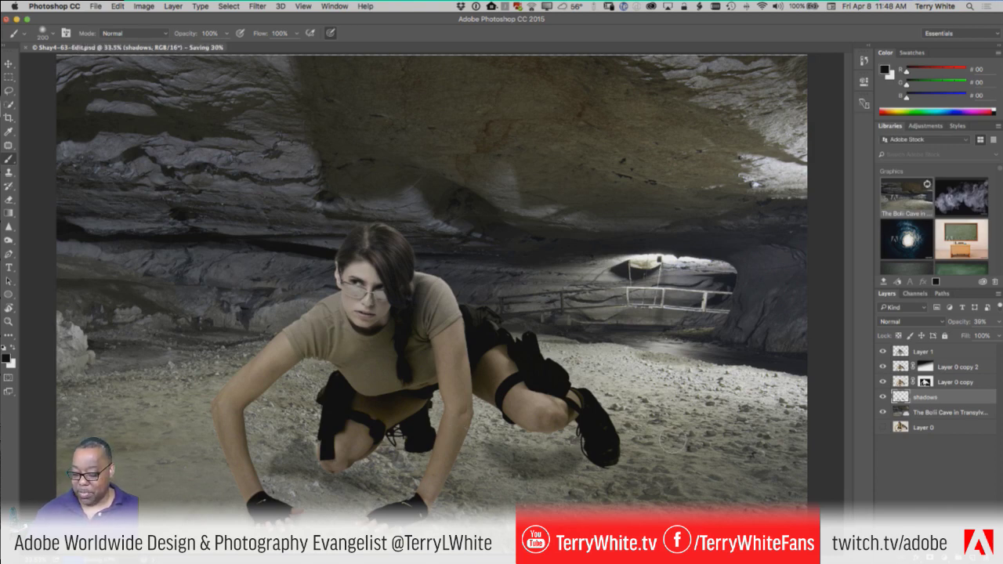
# Switch to Lightroom and open the EvangelistShoot-0076-Edit portrait in Photoshop with the Edit Original option
pyautogui.press('super+Tab')
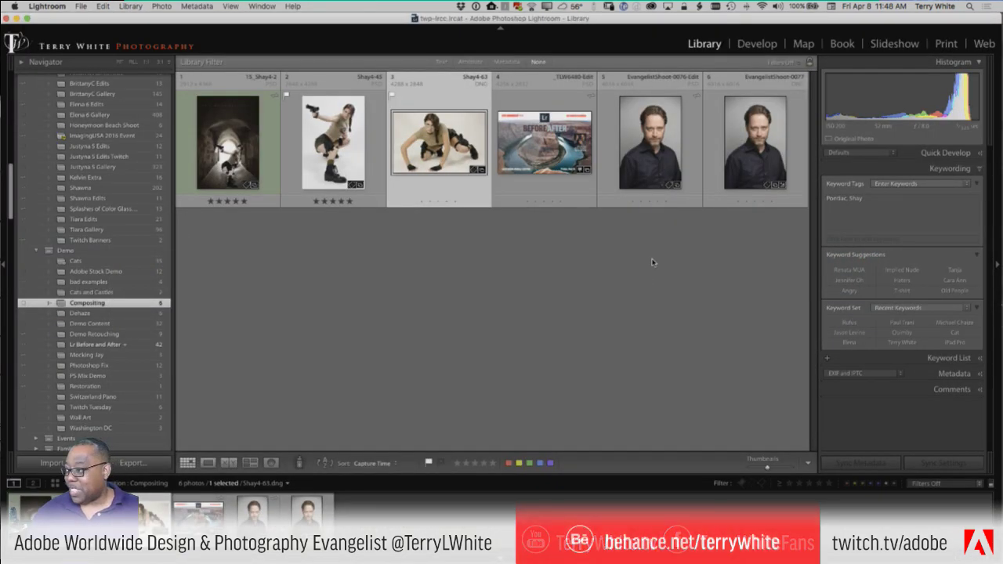
pyautogui.click(676, 102)
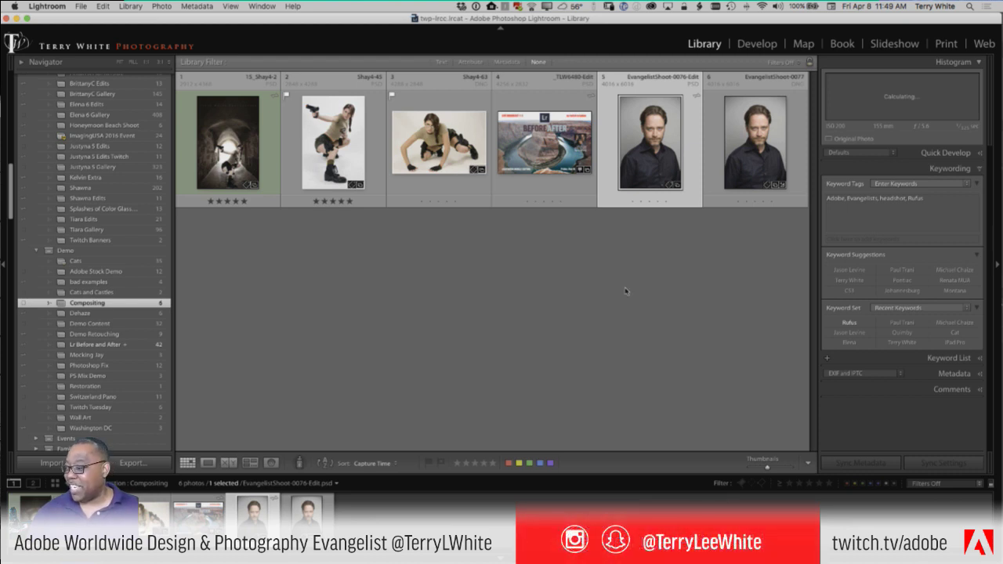
pyautogui.press('super+Tab')
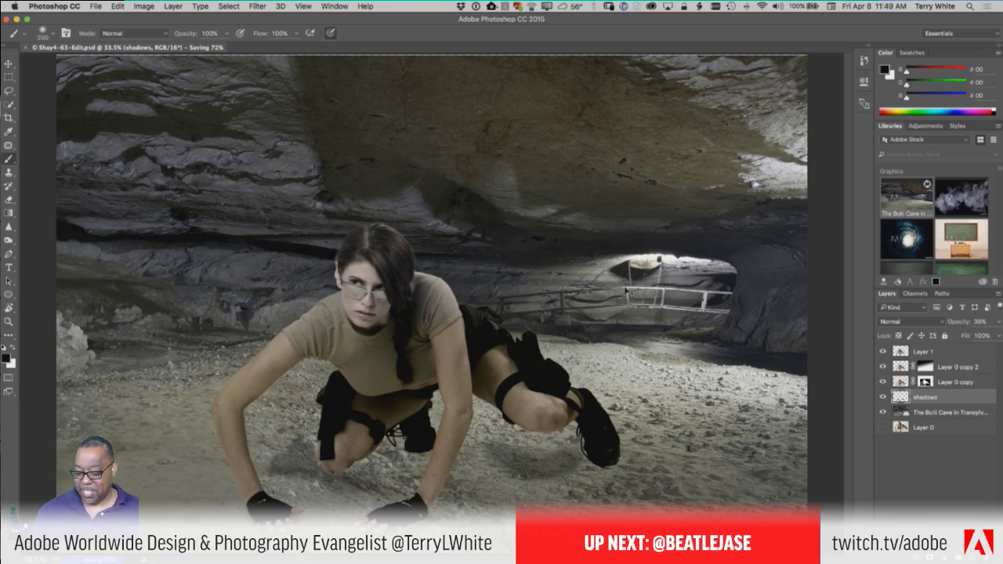
pyautogui.press('super+Tab')
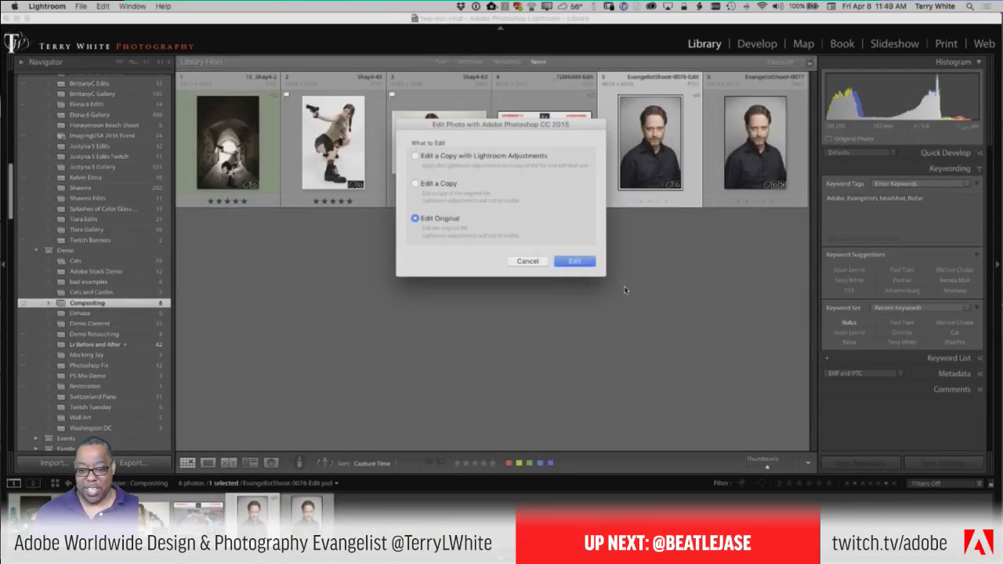
pyautogui.click(574, 261)
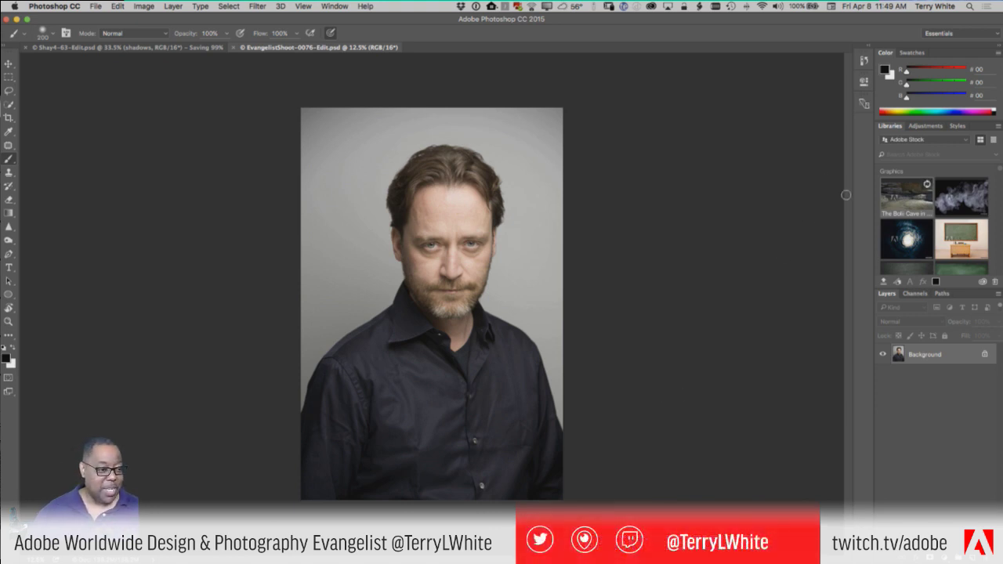
# Open the Latin man wearing a tuxedo image from the Adobe Stock library and buy its licence
pyautogui.scroll(-5, 945, 219)
pyautogui.scroll(-10, 946, 219)
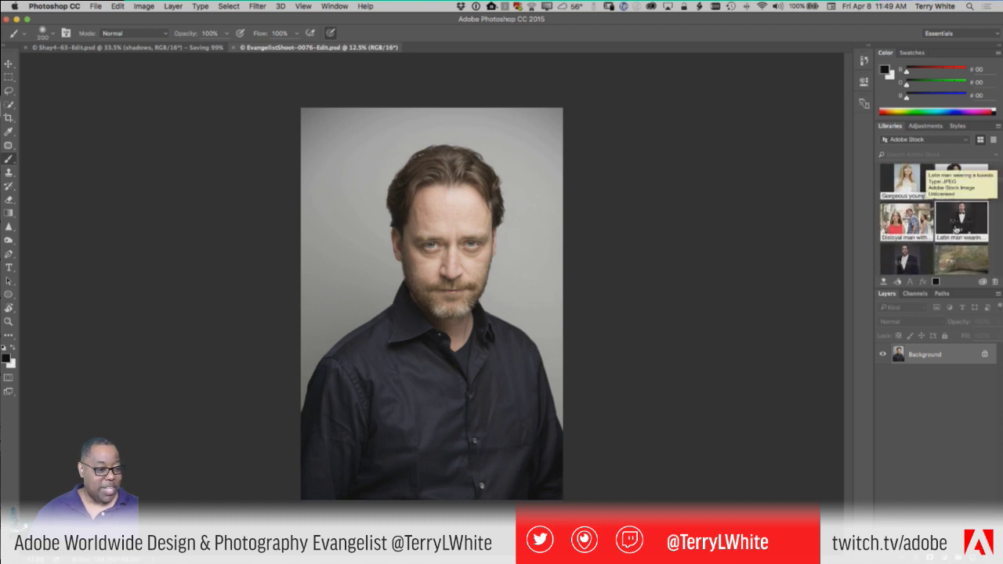
pyautogui.scroll(-2, 948, 232)
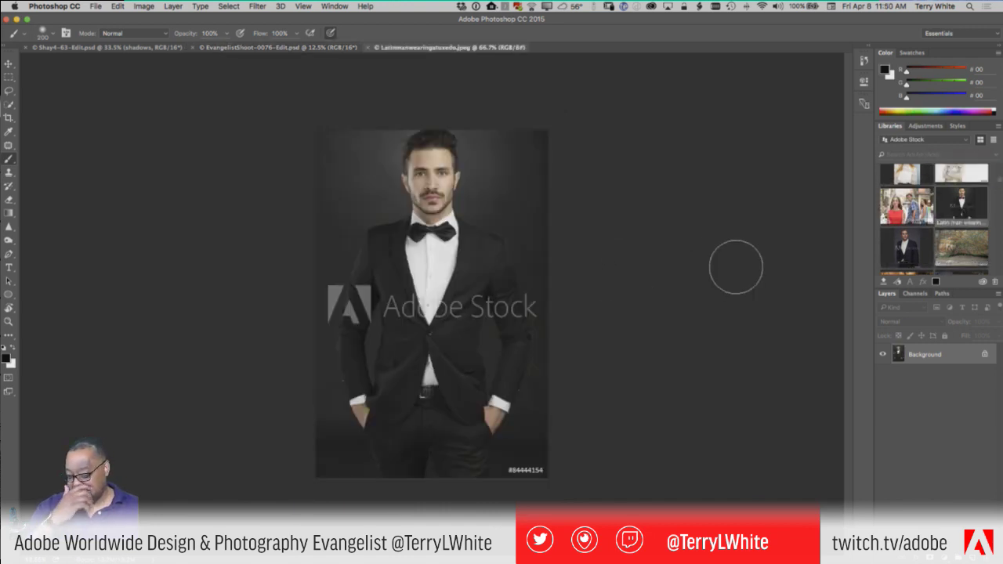
pyautogui.rightClick(957, 202)
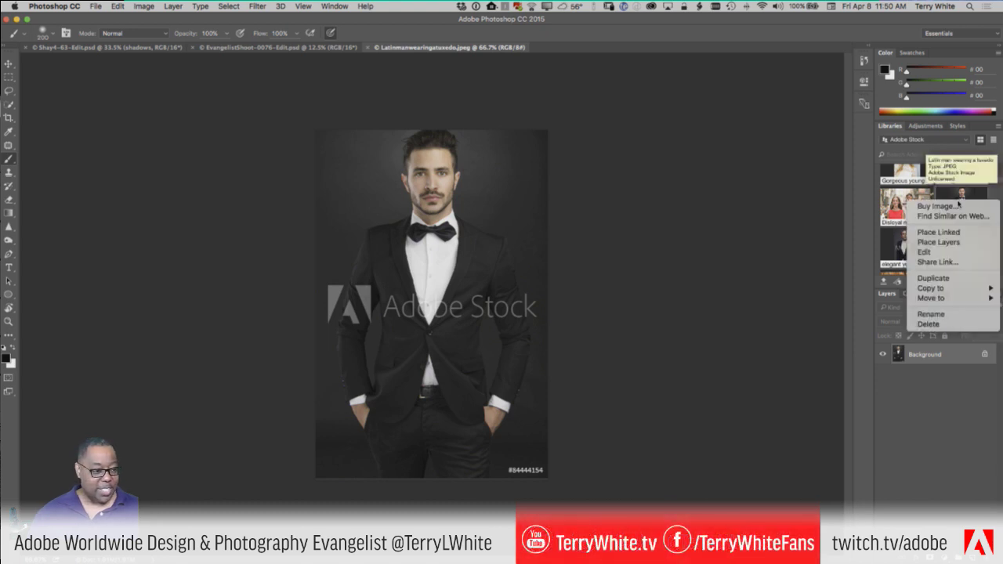
pyautogui.click(934, 206)
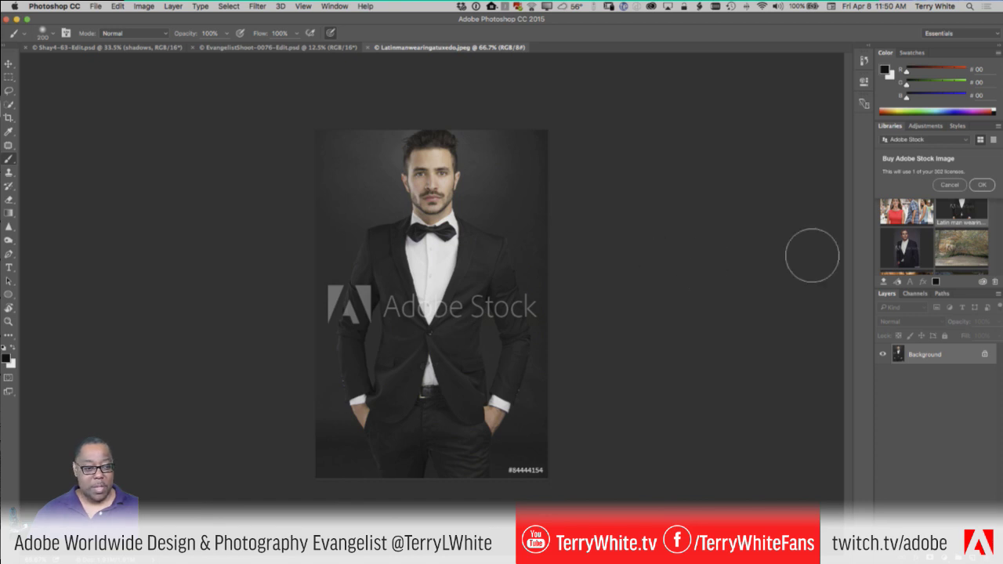
pyautogui.click(983, 185)
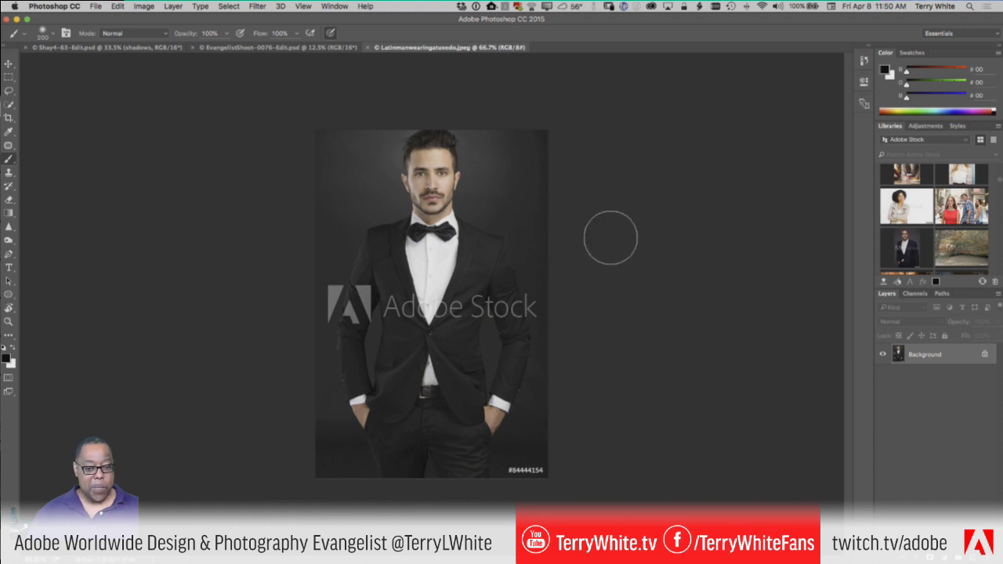
# Close the cave composite and copy the portrait into the tuxedo image as a new layer
pyautogui.click(281, 49)
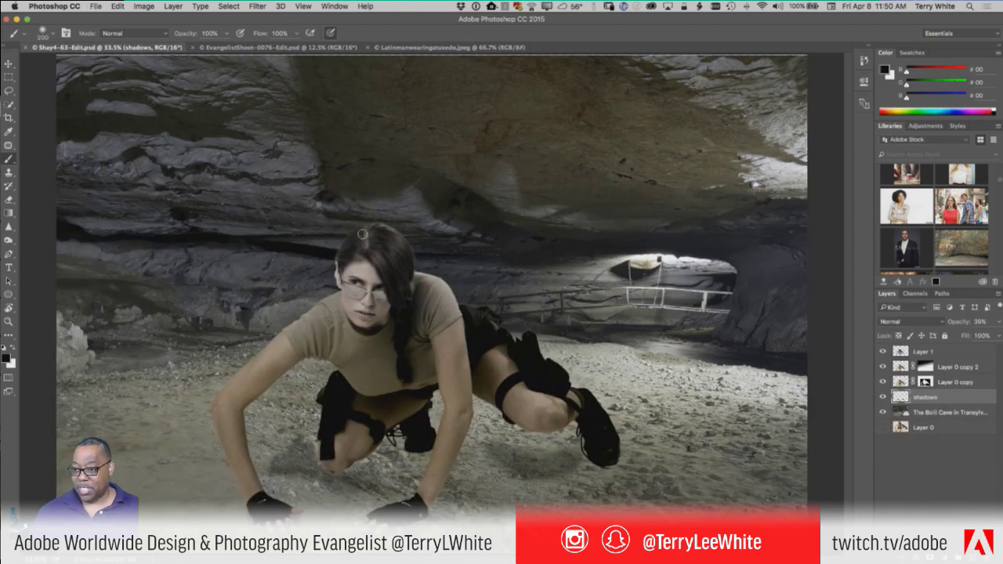
pyautogui.press('super+w')
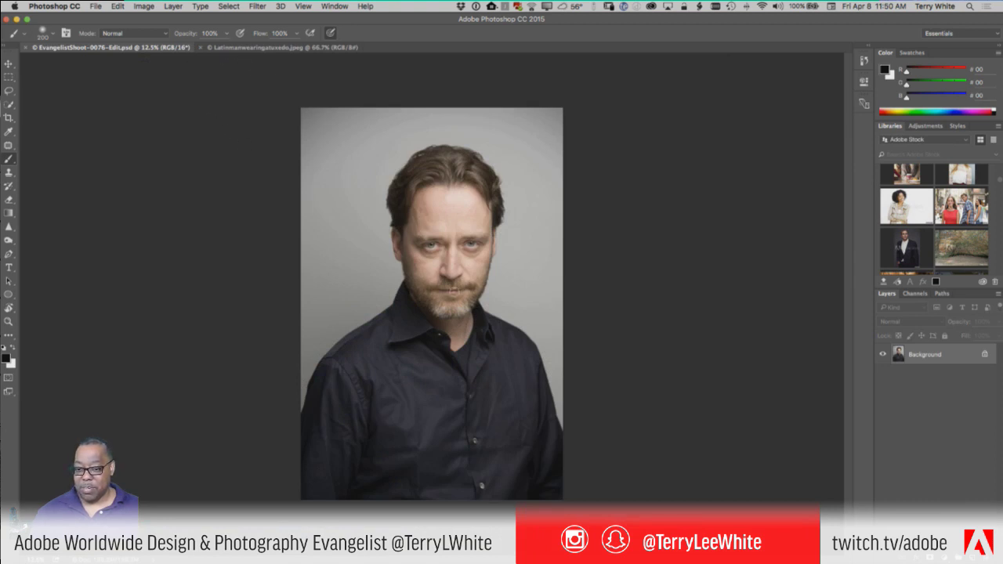
pyautogui.press('v')
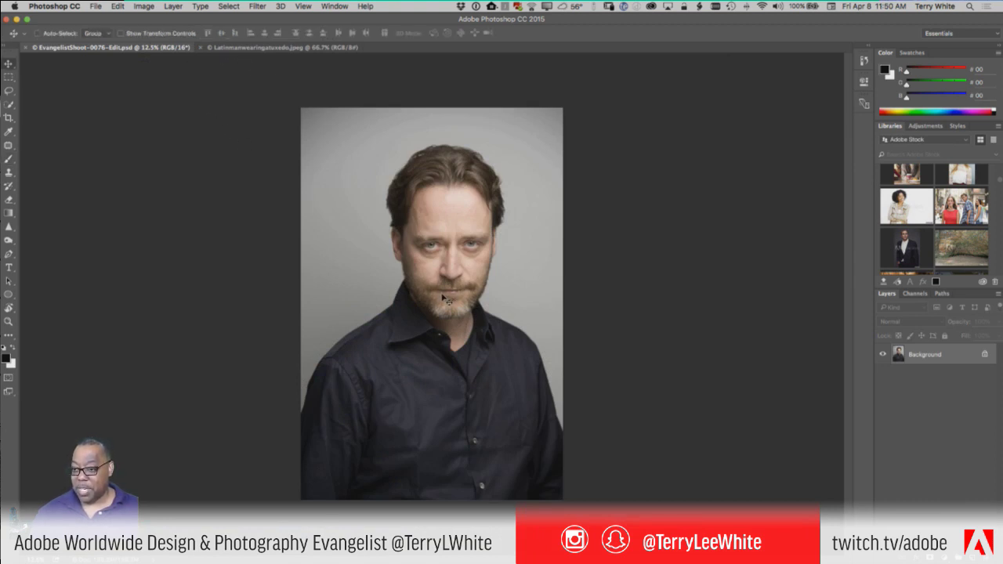
pyautogui.moveTo(443, 299); pyautogui.dragTo(514, 327)
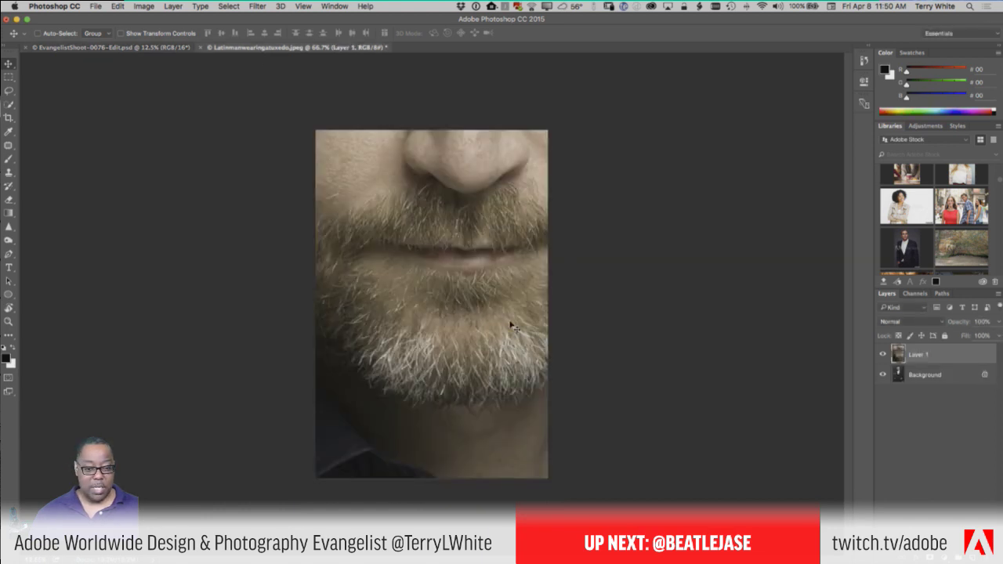
# Scale the portrait layer down to about 18.5% and shift it down and to the right over the tuxedo man
pyautogui.press('super+t')
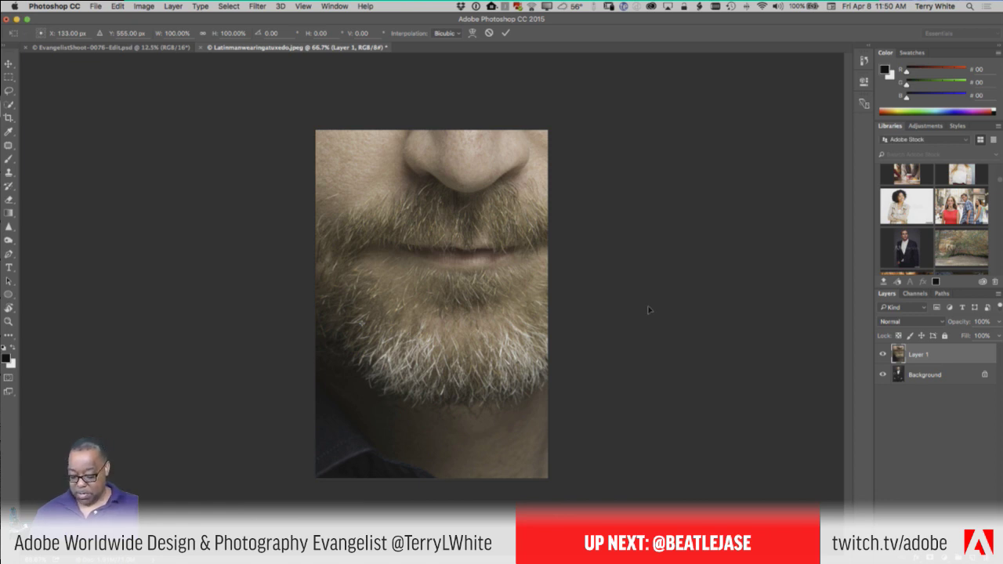
pyautogui.press('super+0')
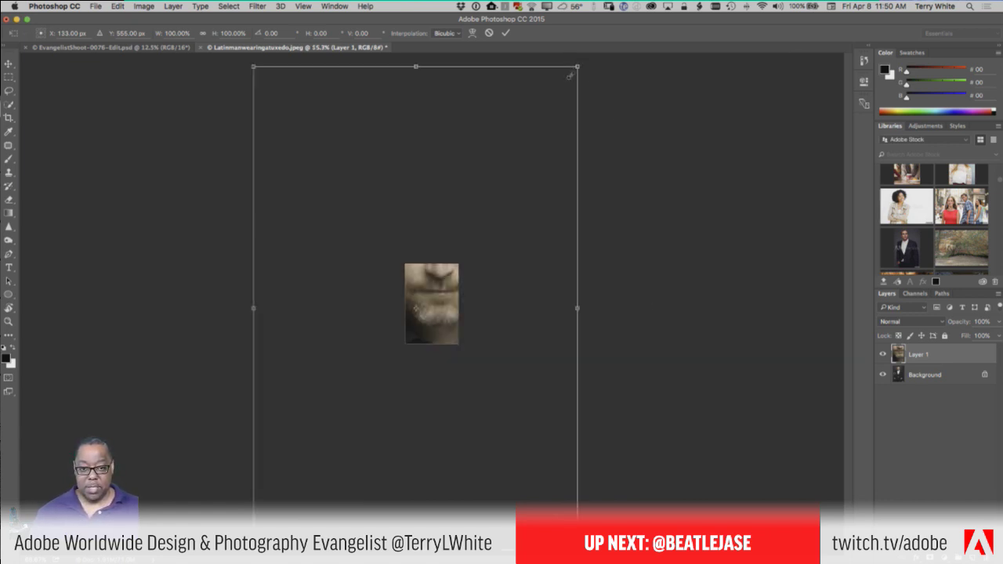
pyautogui.moveTo(570, 74); pyautogui.dragTo(457, 246)
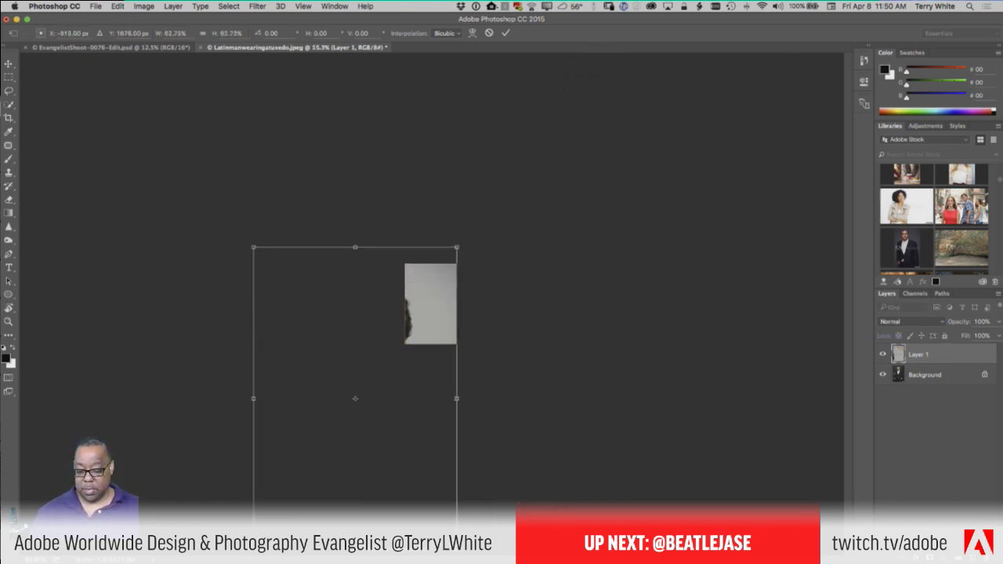
pyautogui.moveTo(253, 549); pyautogui.dragTo(406, 345)
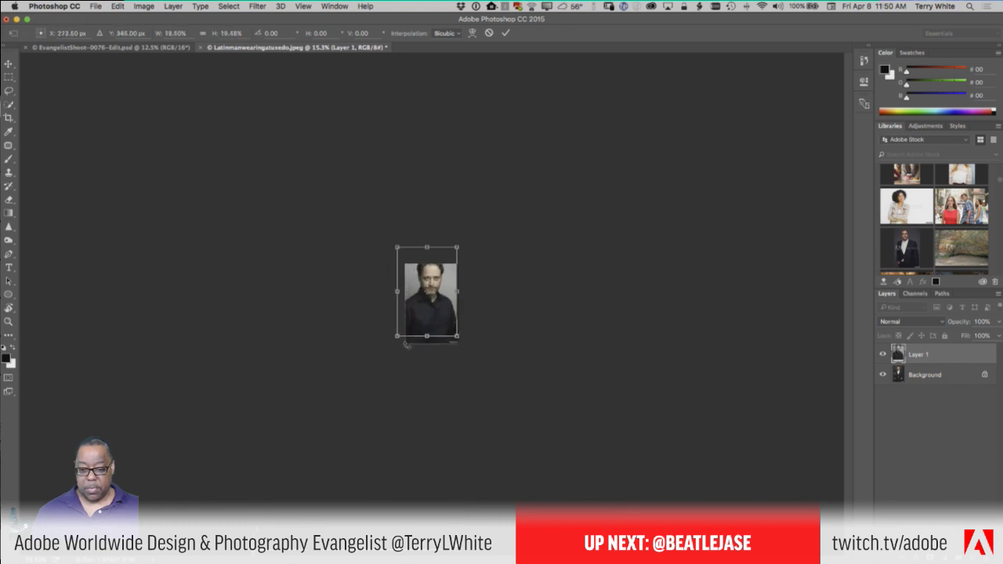
pyautogui.press('Return')
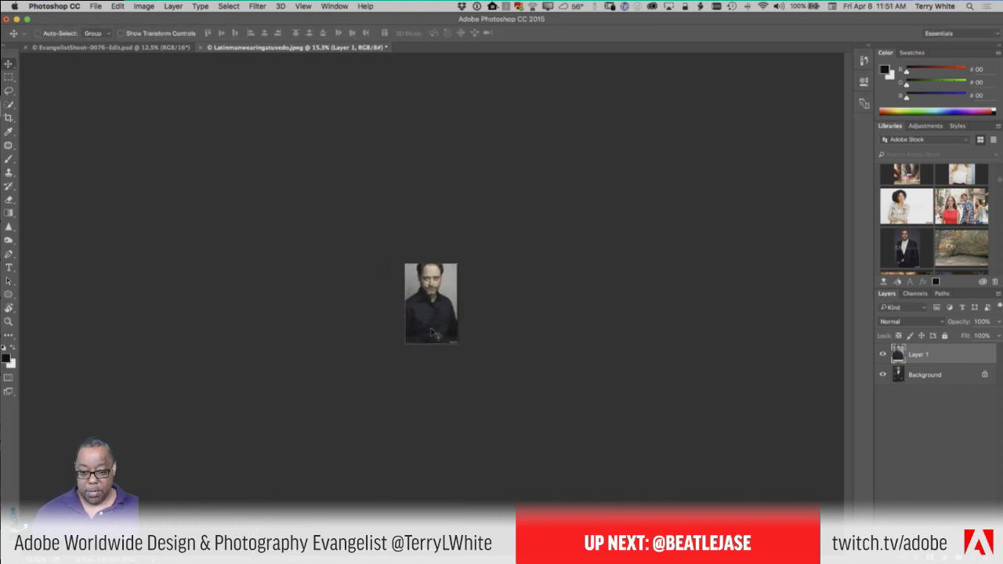
pyautogui.press('super+0')
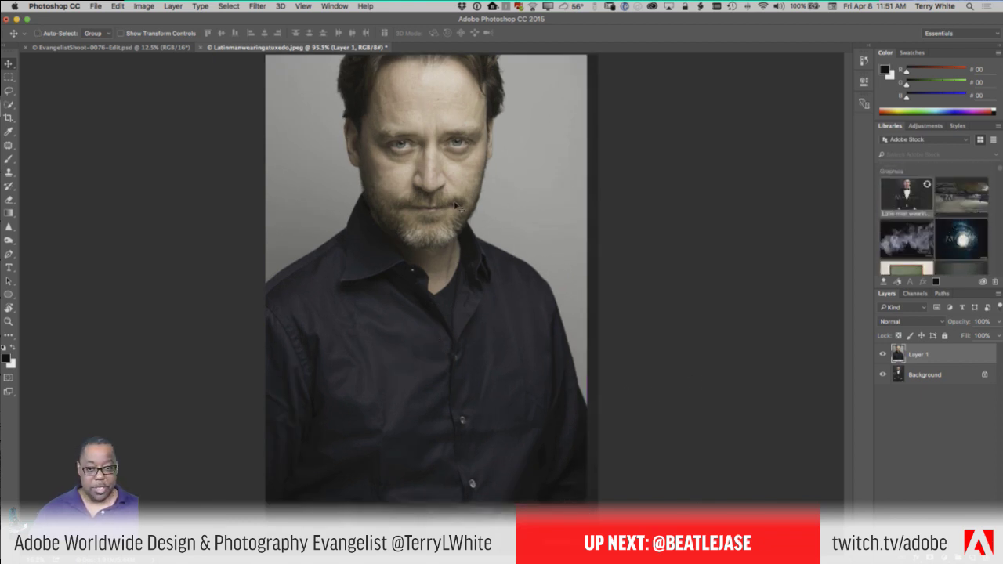
pyautogui.moveTo(457, 205); pyautogui.dragTo(559, 308)
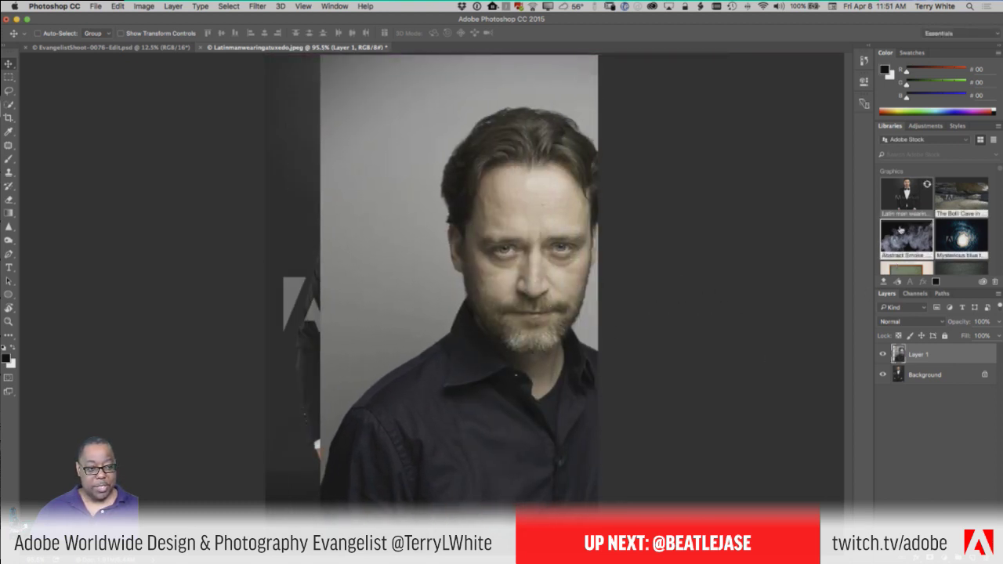
# Scale the portrait layer down to about 50.6% and place it over the tuxedo man's head and upper body
pyautogui.moveTo(488, 344); pyautogui.dragTo(446, 334)
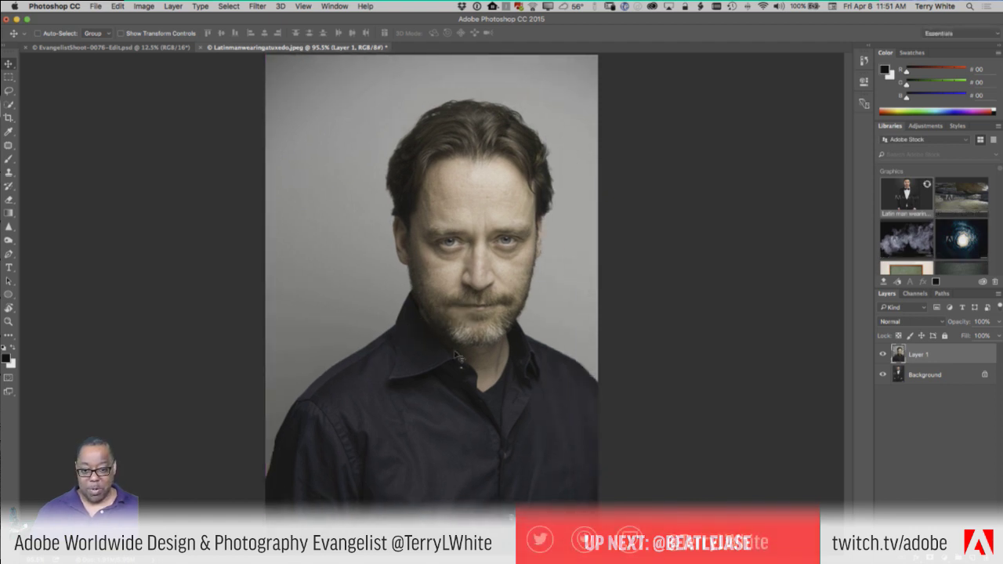
pyautogui.press('super+t')
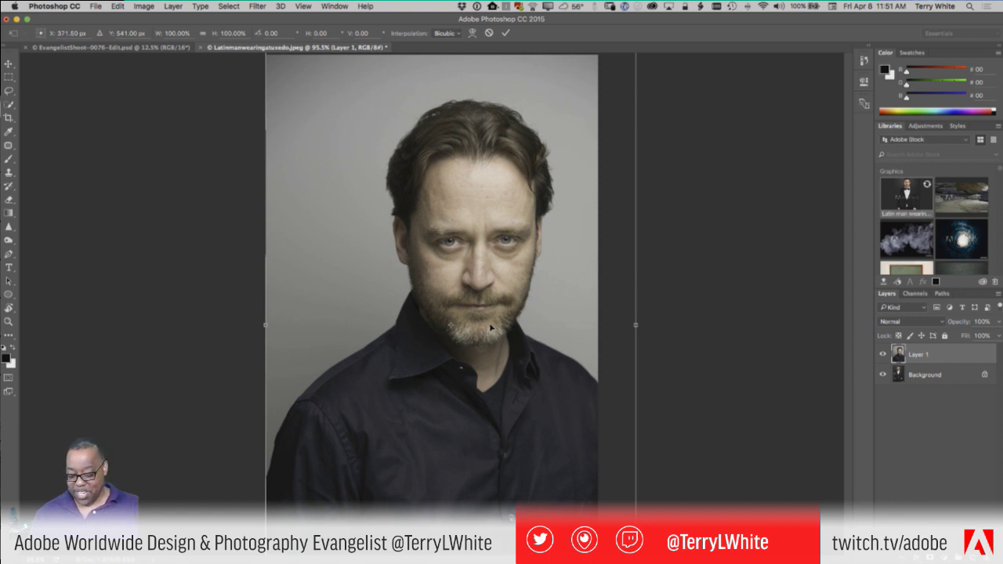
pyautogui.scroll(-2, 489, 327)
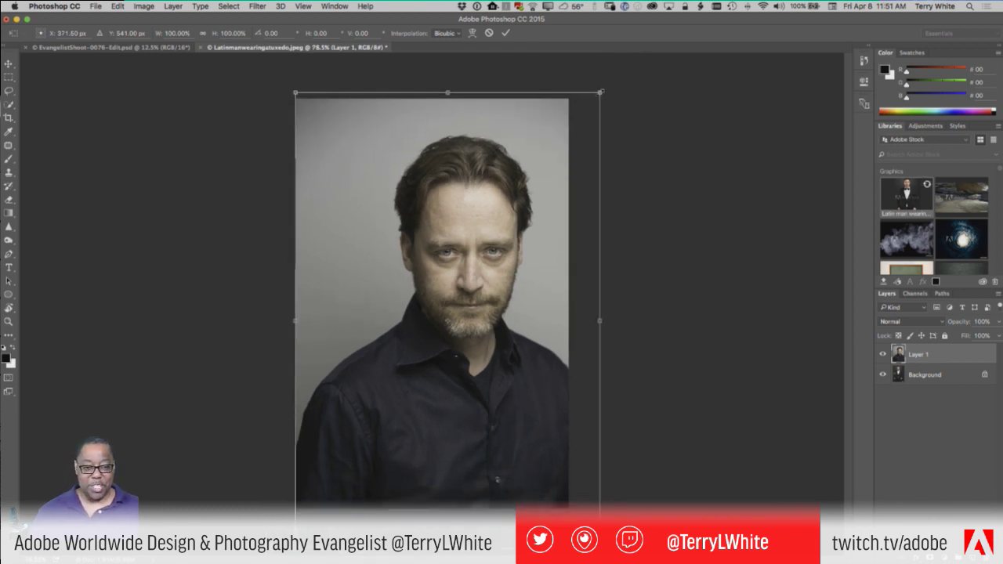
pyautogui.moveTo(600, 92); pyautogui.dragTo(493, 258)
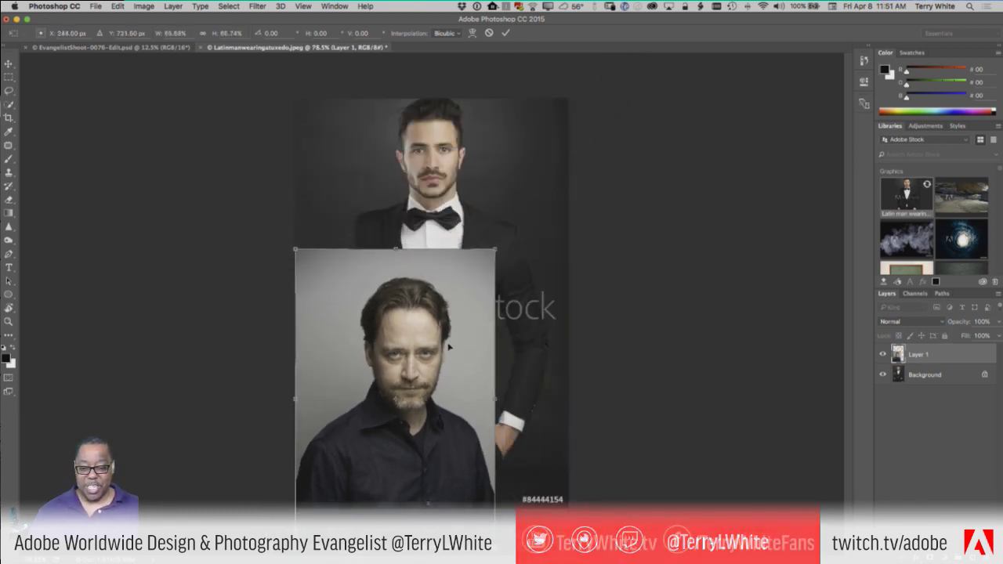
pyautogui.moveTo(447, 347); pyautogui.dragTo(468, 140)
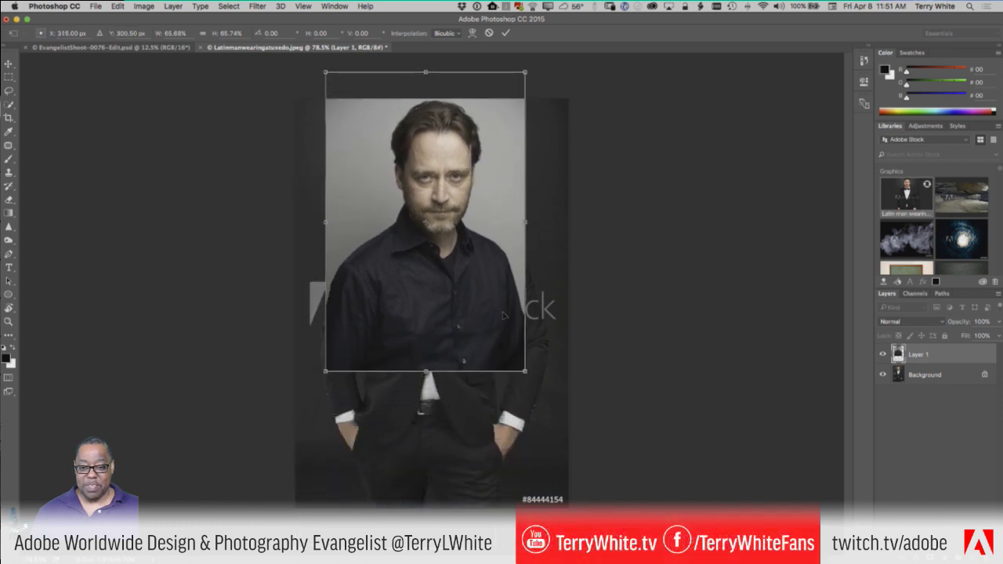
pyautogui.moveTo(525, 373); pyautogui.dragTo(475, 297)
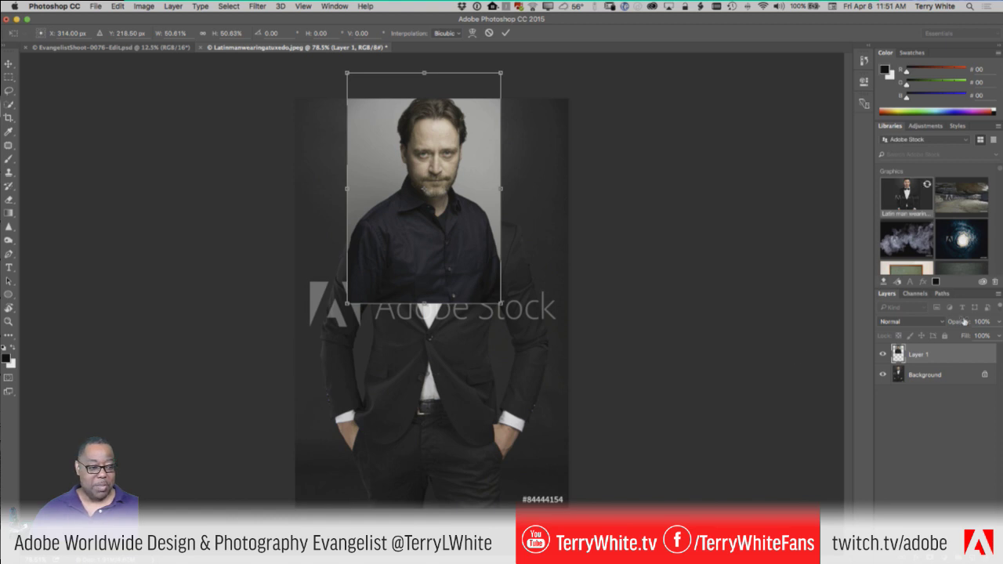
# Align the portrait's face with the tuxedo man's face at 64% layer opacity, then restore 100% opacity and apply the transform
pyautogui.moveTo(961, 324); pyautogui.dragTo(939, 326)
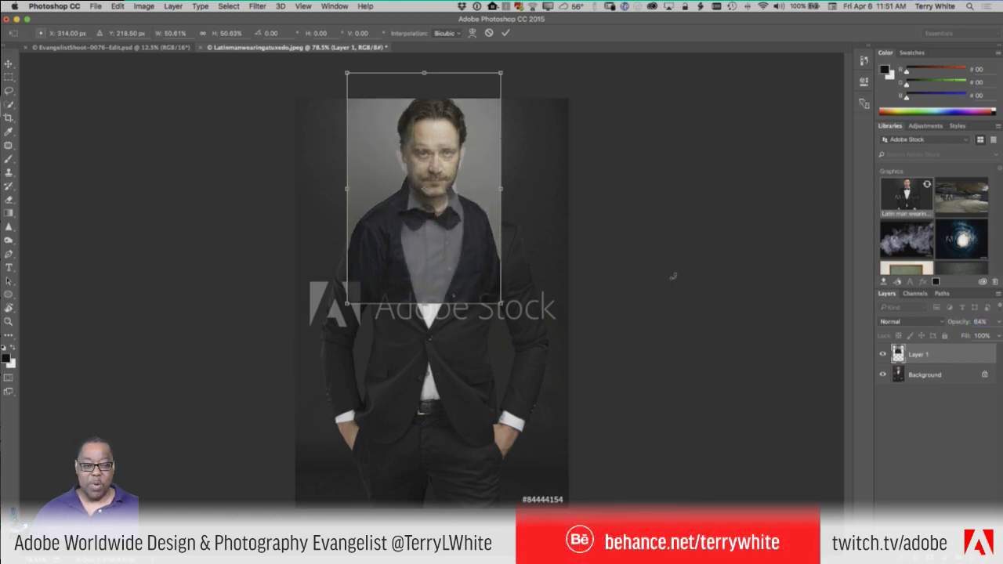
pyautogui.moveTo(473, 251); pyautogui.dragTo(472, 248)
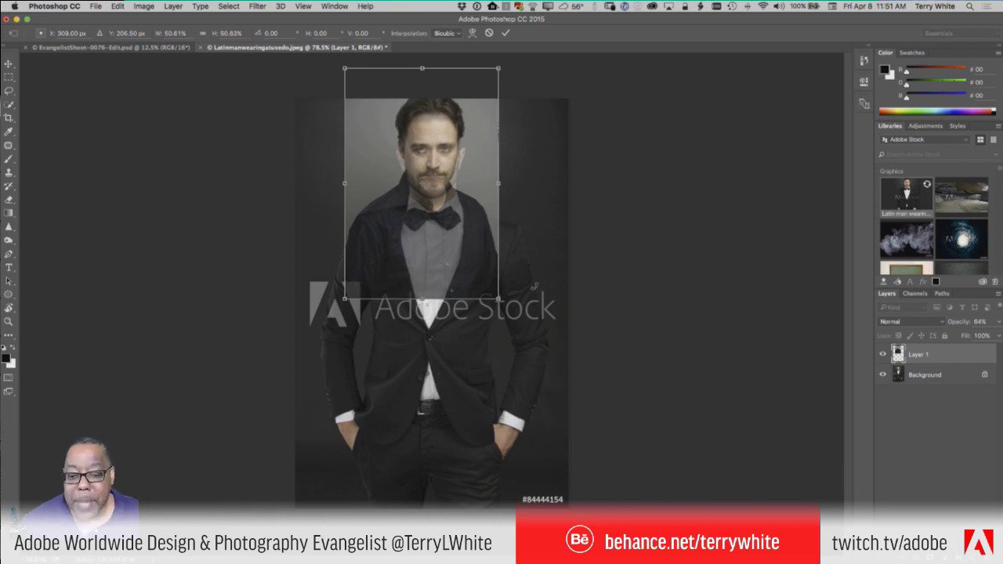
pyautogui.press('Down')
pyautogui.press('Down')
pyautogui.press('Down')
pyautogui.press('Down')
pyautogui.press('Down')
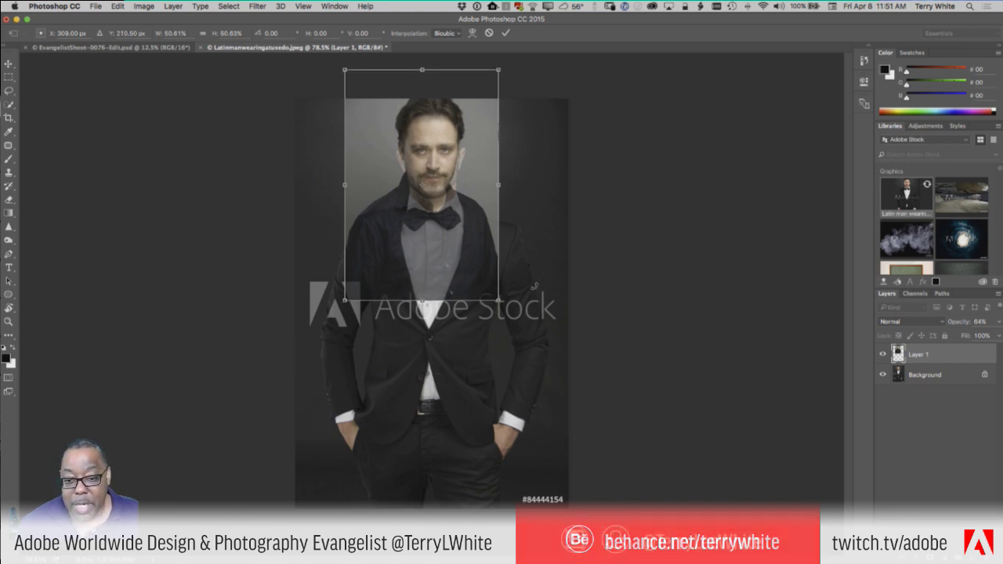
pyautogui.press('Left')
pyautogui.press('Left')
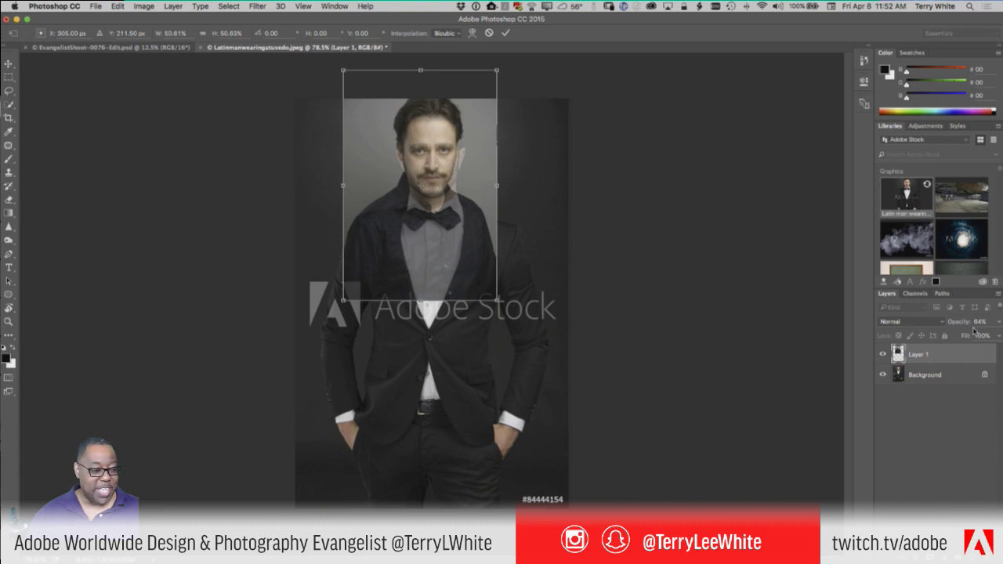
pyautogui.moveTo(959, 323); pyautogui.dragTo(995, 322)
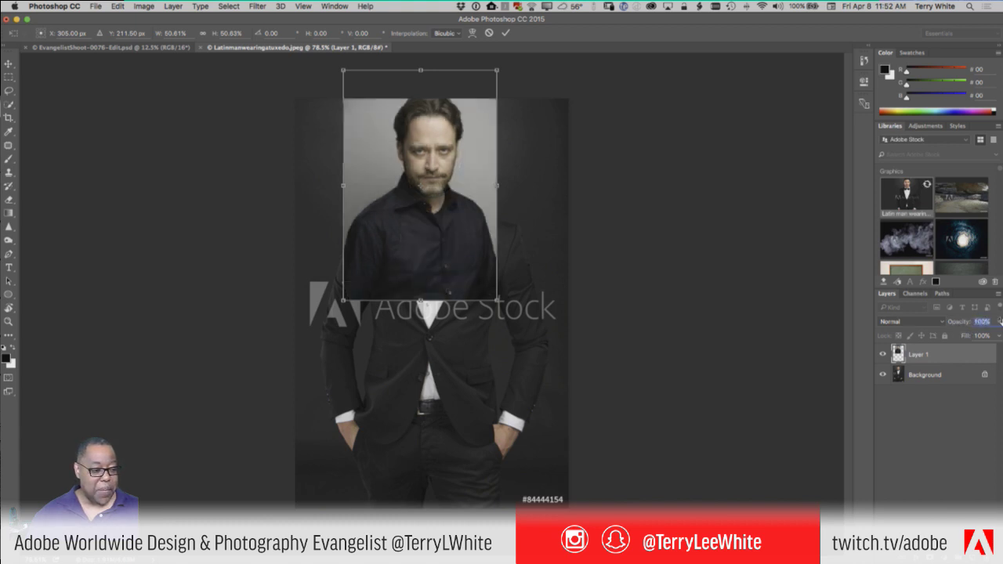
pyautogui.click(505, 35)
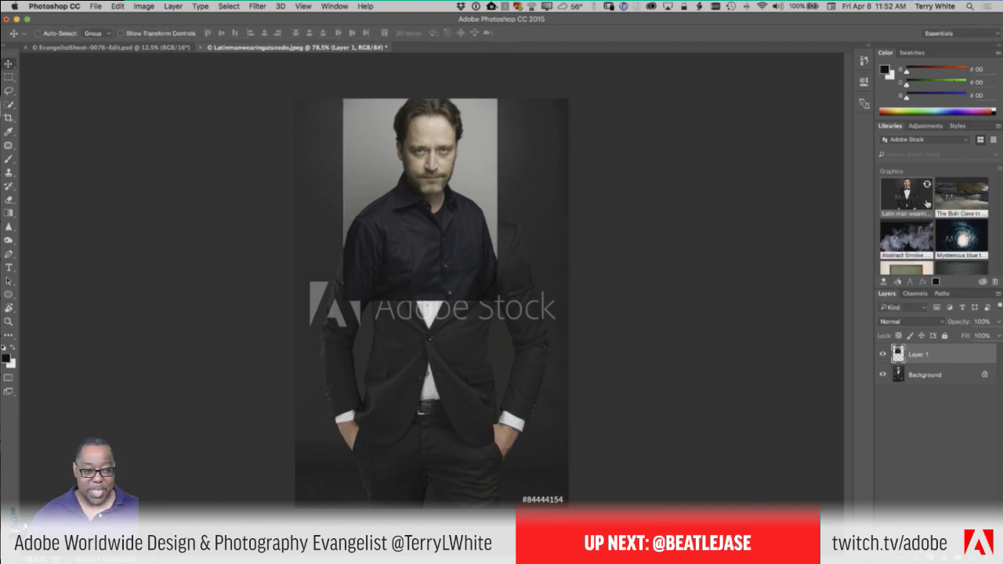
# Try copying the scaled-down portrait from the watermarked document into the licensed tuxedo image, then delete that layer
pyautogui.click(235, 48)
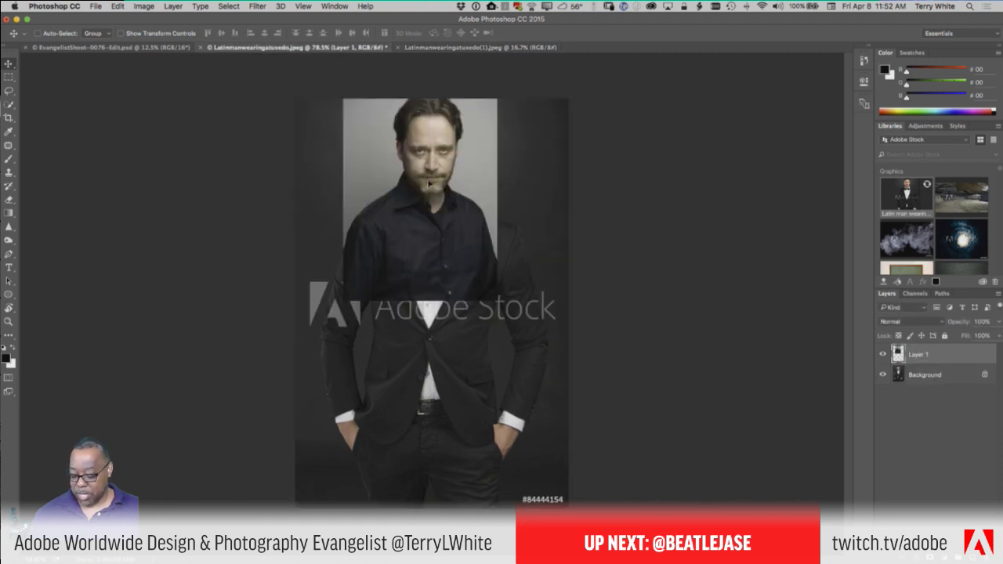
pyautogui.moveTo(429, 182); pyautogui.dragTo(470, 115)
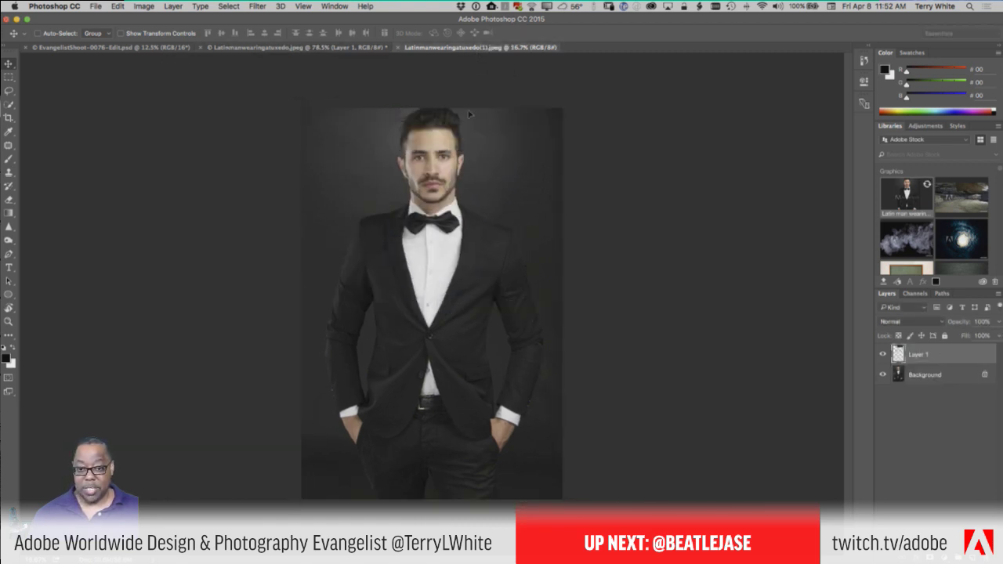
pyautogui.moveTo(440, 240); pyautogui.dragTo(442, 241)
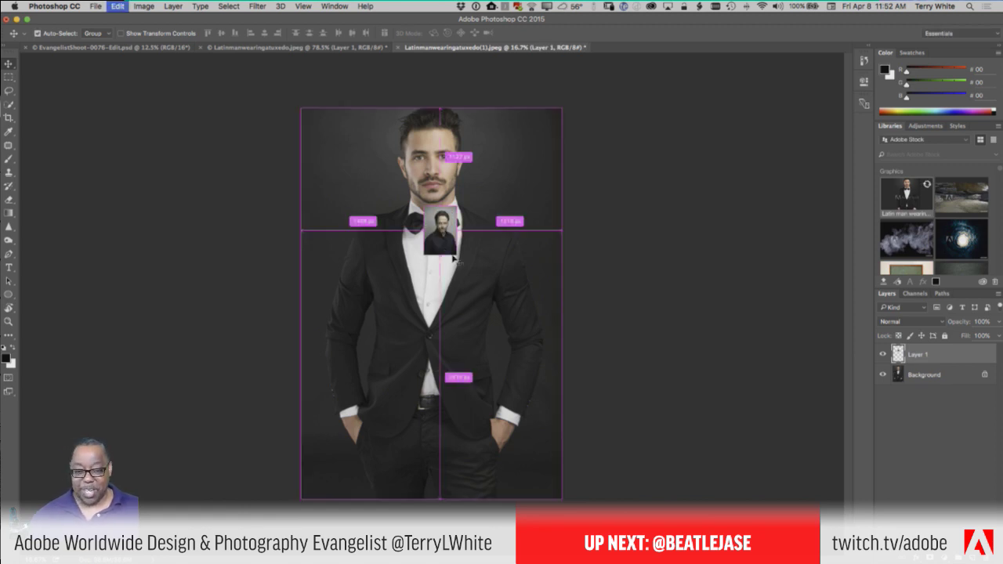
pyautogui.press('super+t')
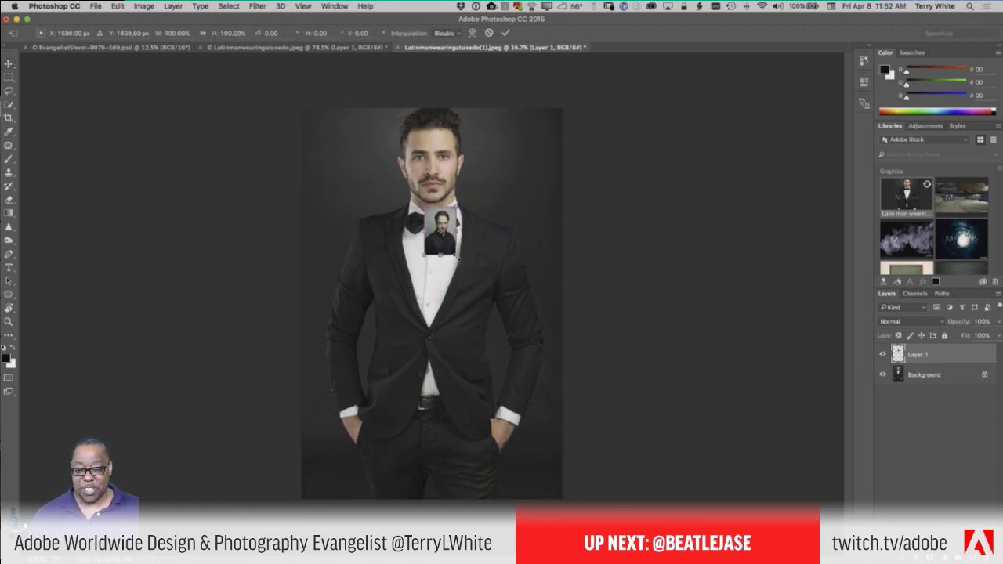
pyautogui.press('Return')
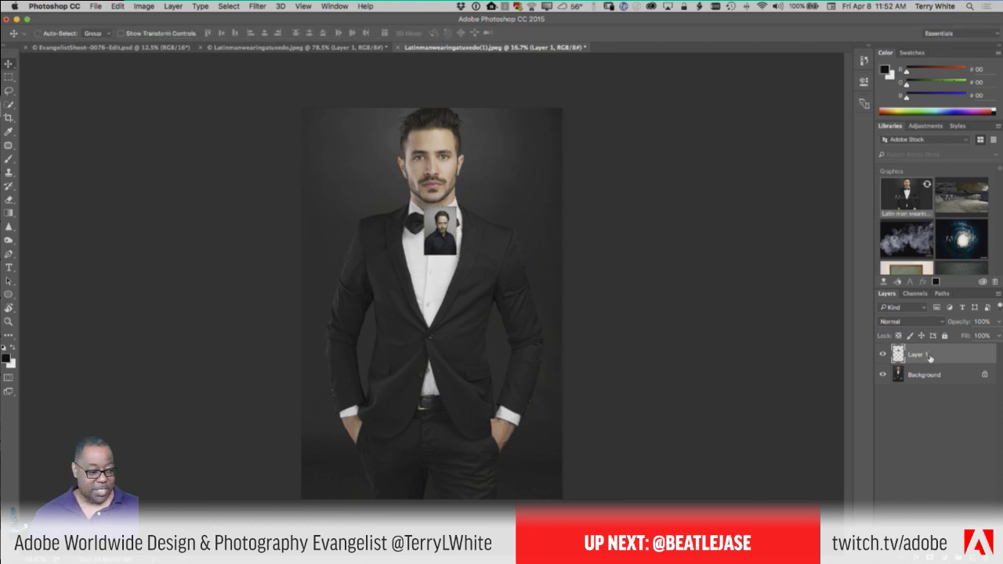
pyautogui.press('Delete')
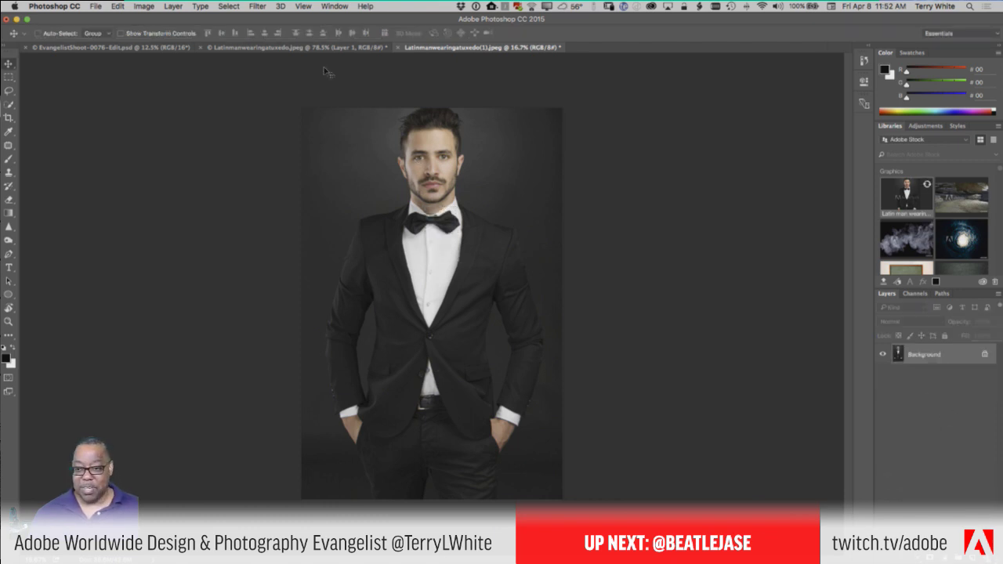
# Close the watermarked tuxedo document without saving and copy the full-size portrait into the licensed tuxedo image as a new layer
pyautogui.click(202, 48)
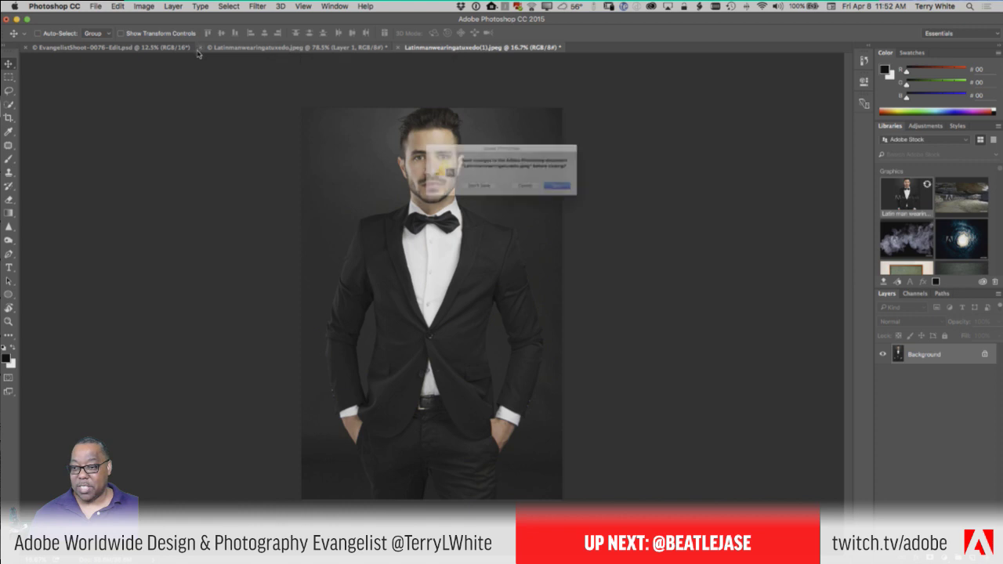
pyautogui.click(463, 194)
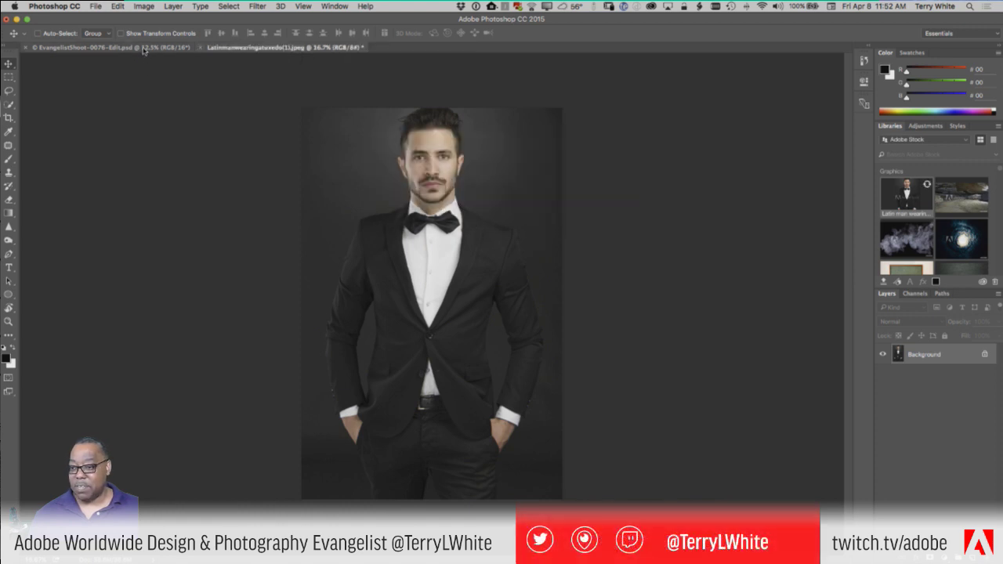
pyautogui.click(142, 47)
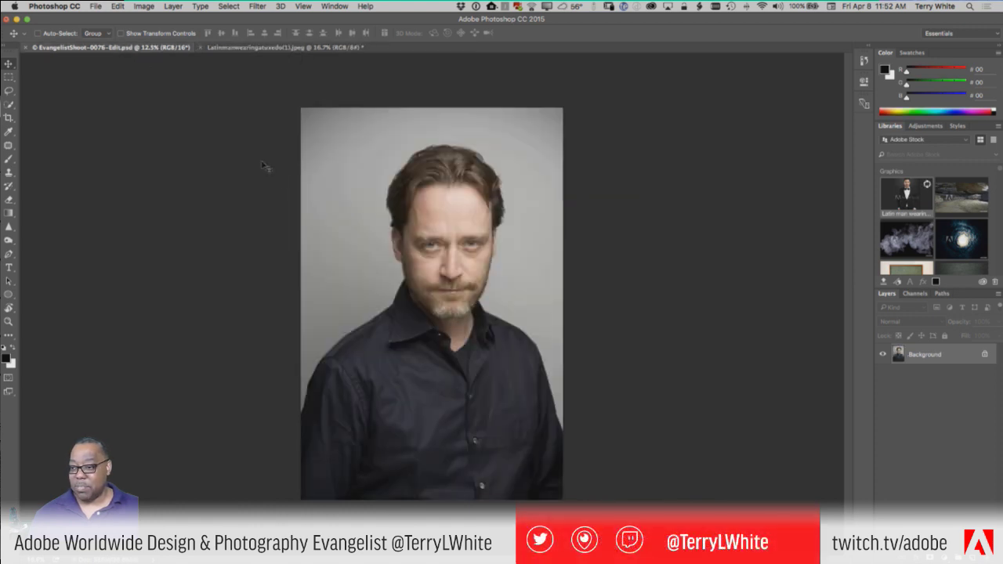
pyautogui.click(274, 48)
pyautogui.moveTo(423, 224); pyautogui.dragTo(452, 247)
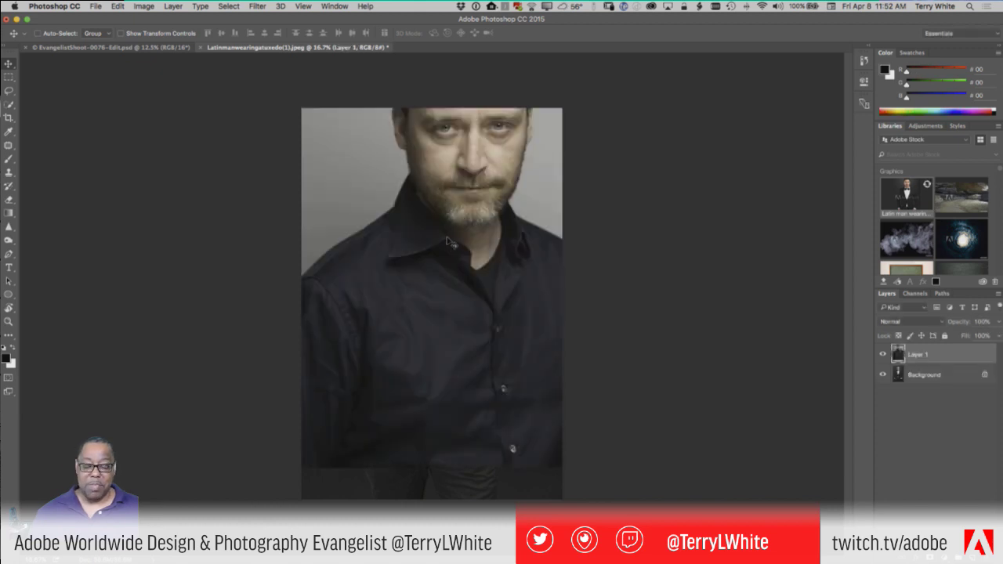
# Scale the portrait layer to about 51.6%, lower its opacity to about 59%, and position it over the tuxedo man's face
pyautogui.press('super+t')
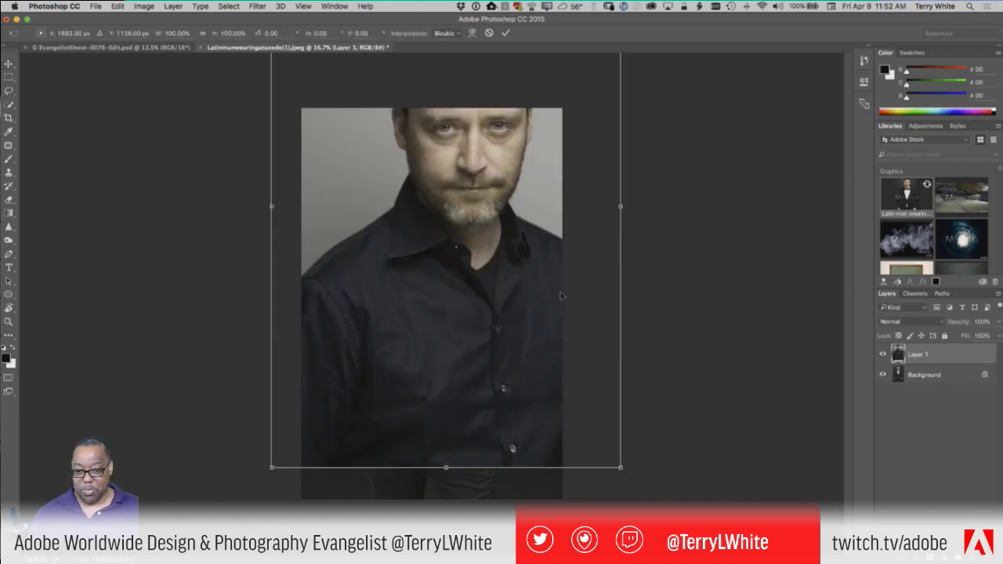
pyautogui.moveTo(620, 467); pyautogui.dragTo(451, 214)
pyautogui.moveTo(413, 181); pyautogui.dragTo(474, 314)
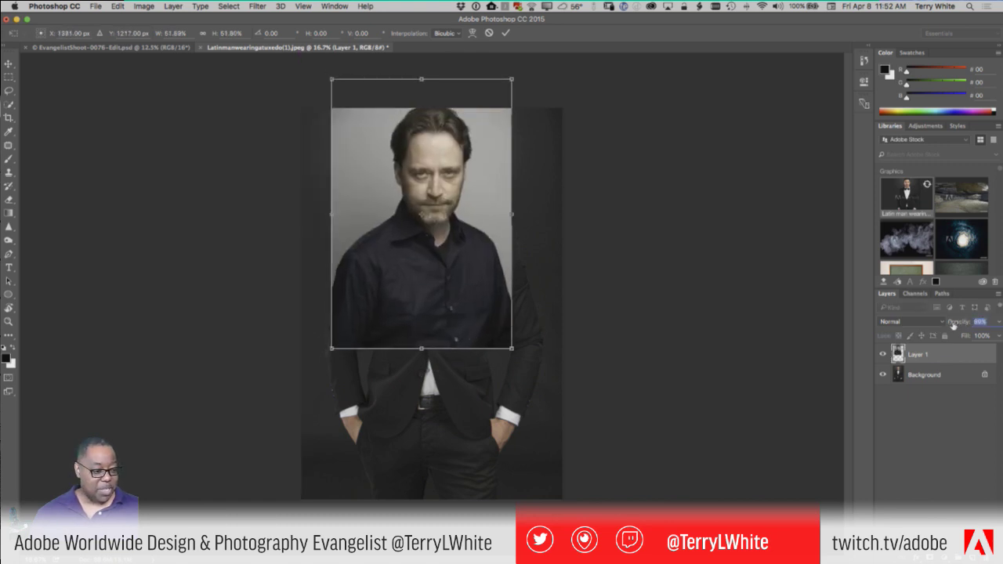
pyautogui.moveTo(962, 321); pyautogui.dragTo(930, 323)
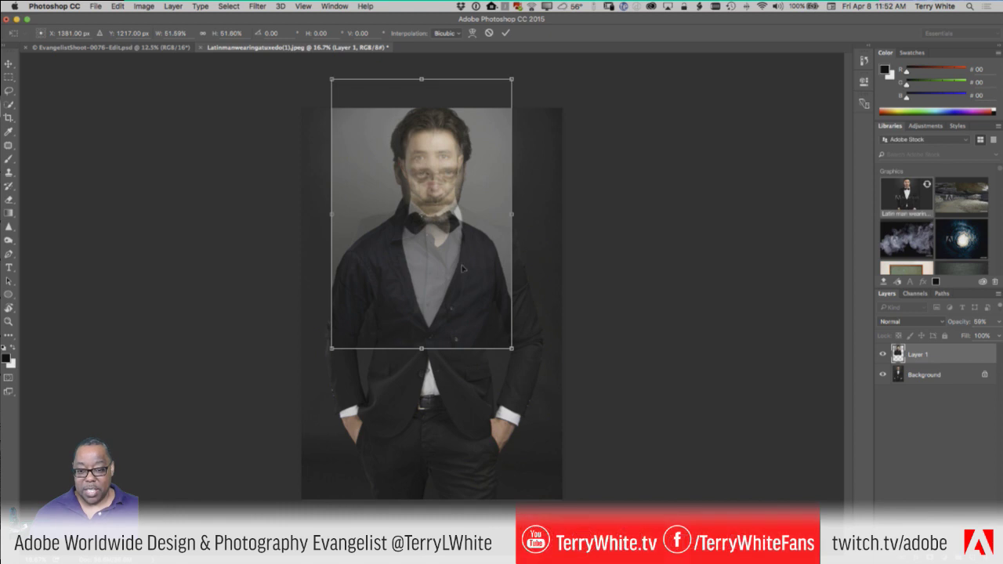
pyautogui.moveTo(465, 267); pyautogui.dragTo(458, 244)
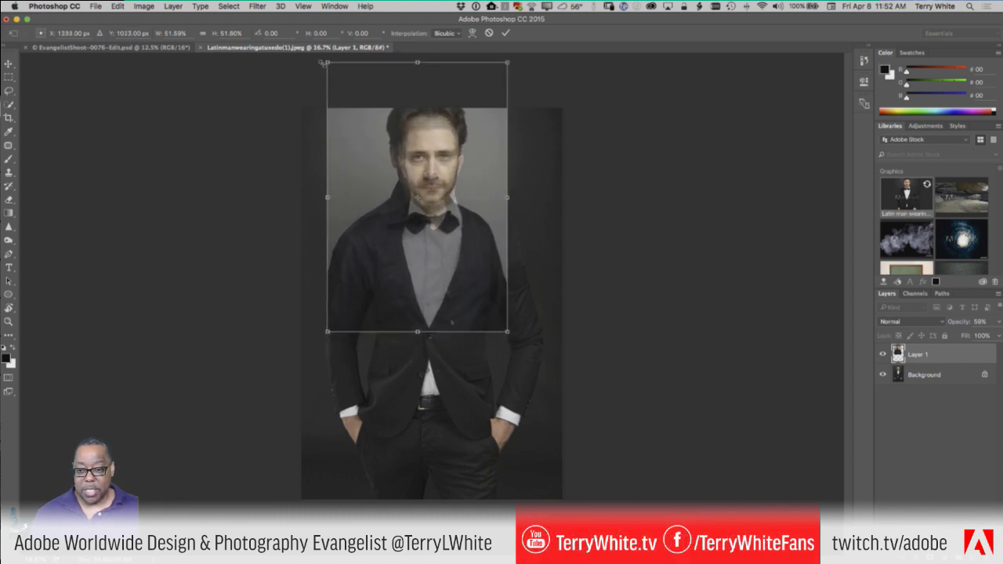
# Reduce the portrait to about 46.5%, align its face with the tuxedo man's, apply the transform, and restore 100% opacity
pyautogui.moveTo(327, 63); pyautogui.dragTo(339, 84)
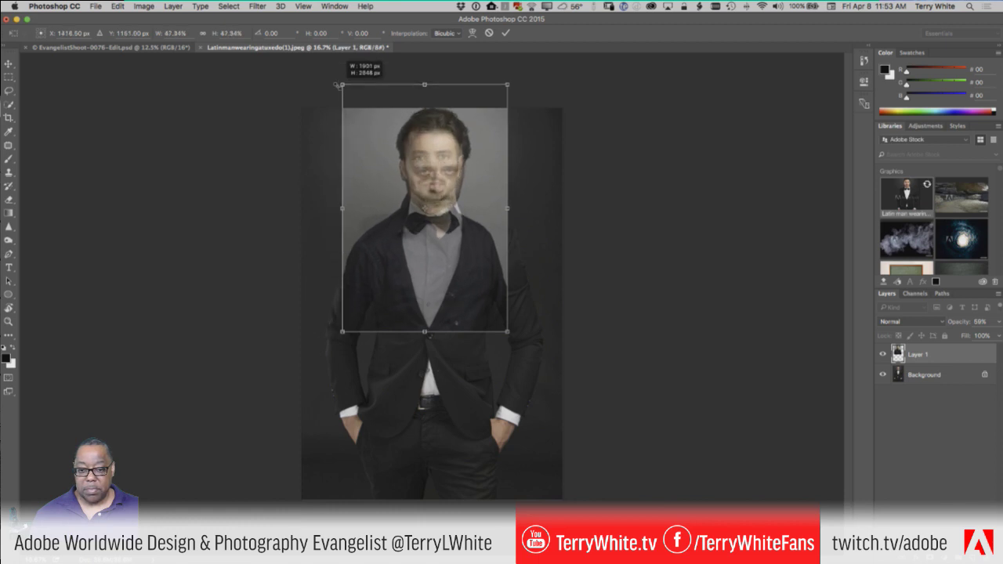
pyautogui.moveTo(499, 282); pyautogui.dragTo(488, 267)
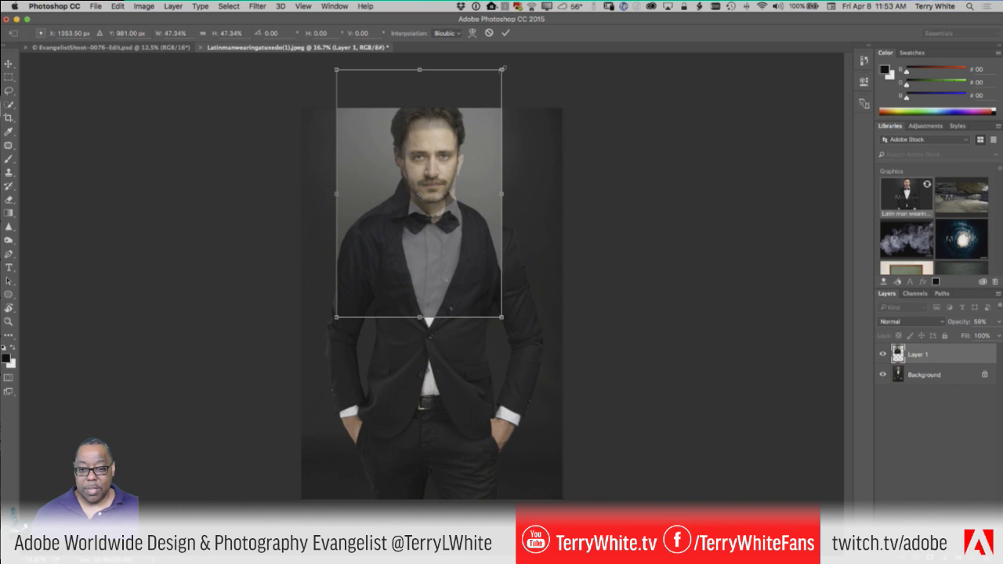
pyautogui.moveTo(502, 70); pyautogui.dragTo(498, 74)
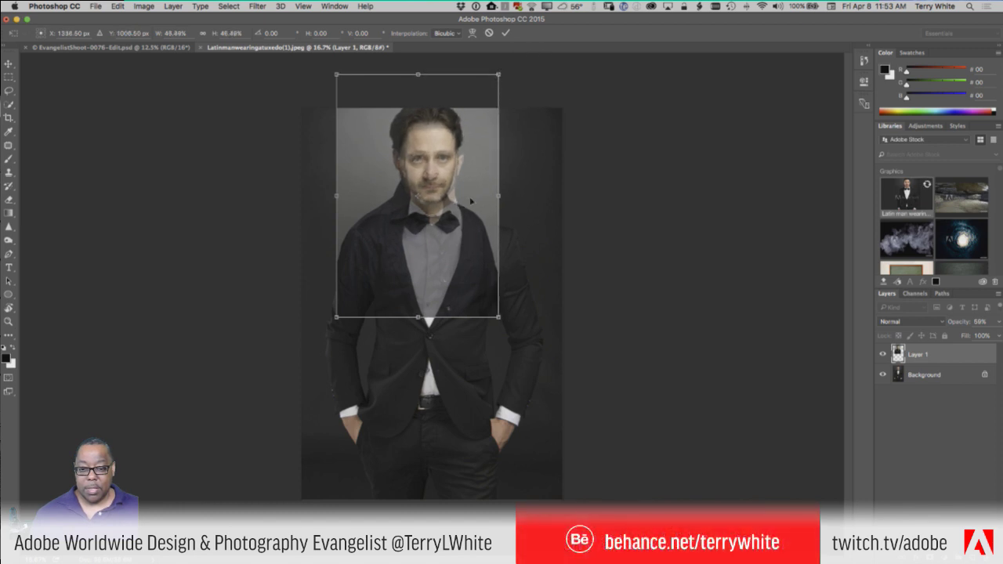
pyautogui.moveTo(458, 224); pyautogui.dragTo(461, 223)
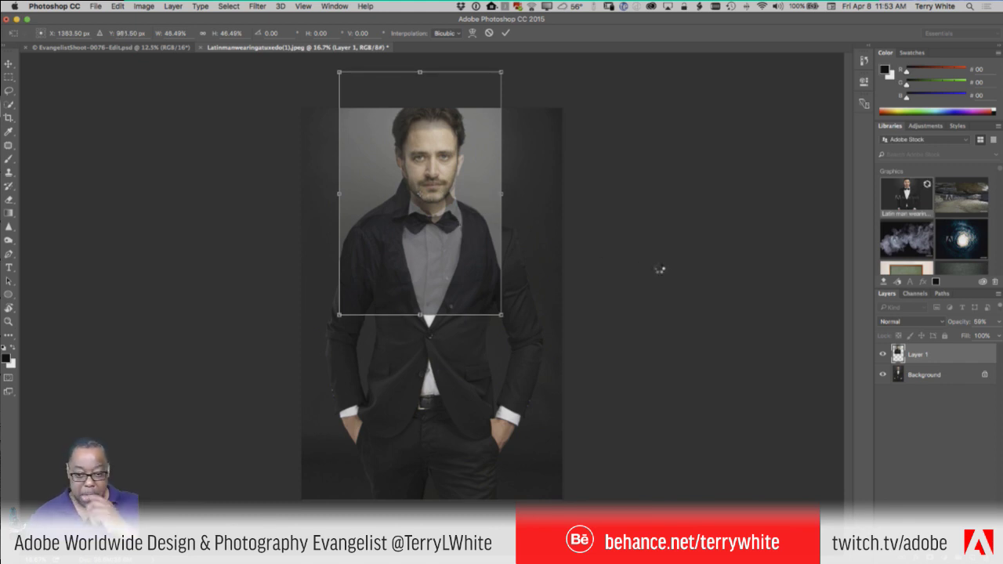
pyautogui.press('Return')
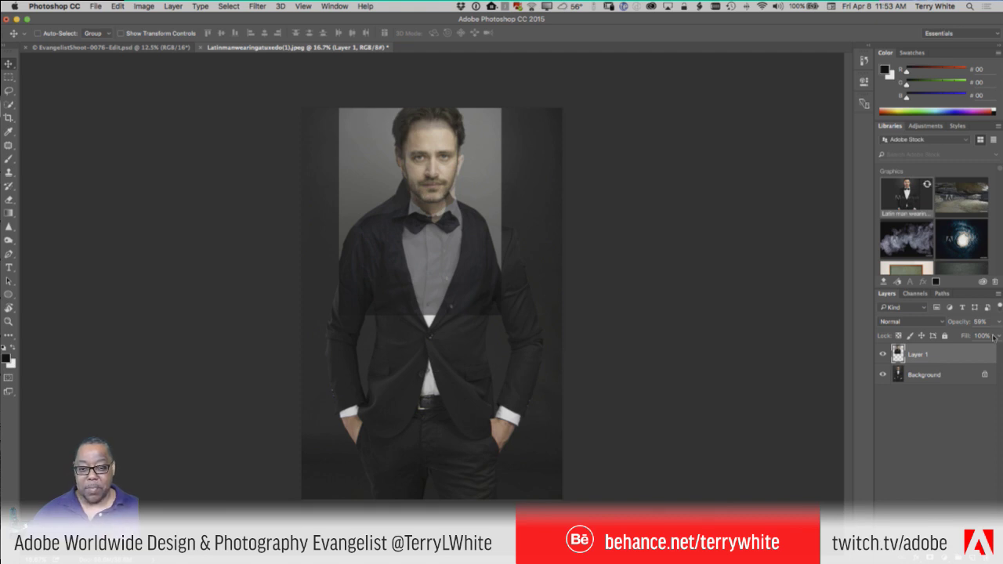
pyautogui.moveTo(958, 325); pyautogui.dragTo(985, 323)
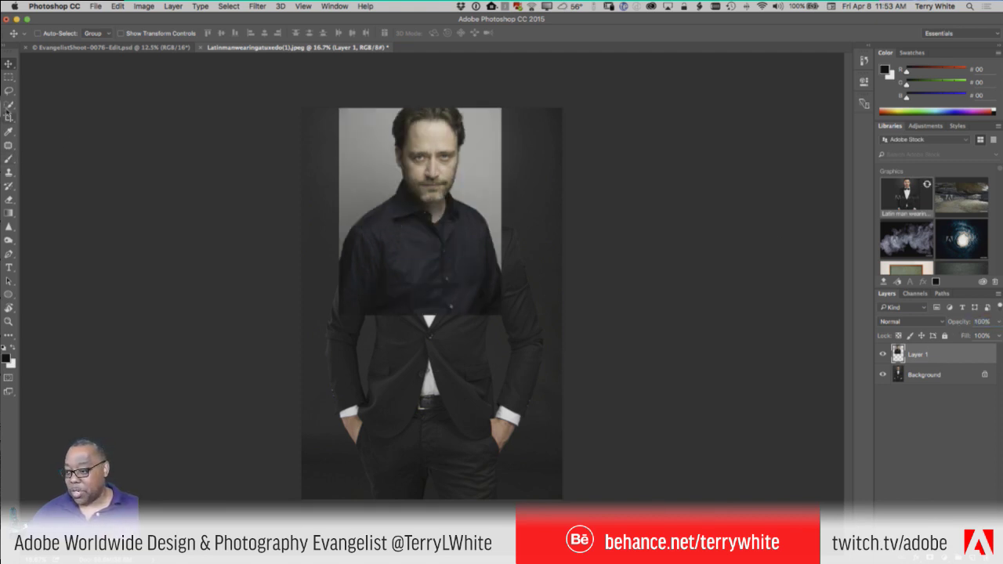
# Select the portrait man's face and hair using the Quick Selection tool with an enlarged brush
pyautogui.click(8, 105)
pyautogui.click(9, 105)
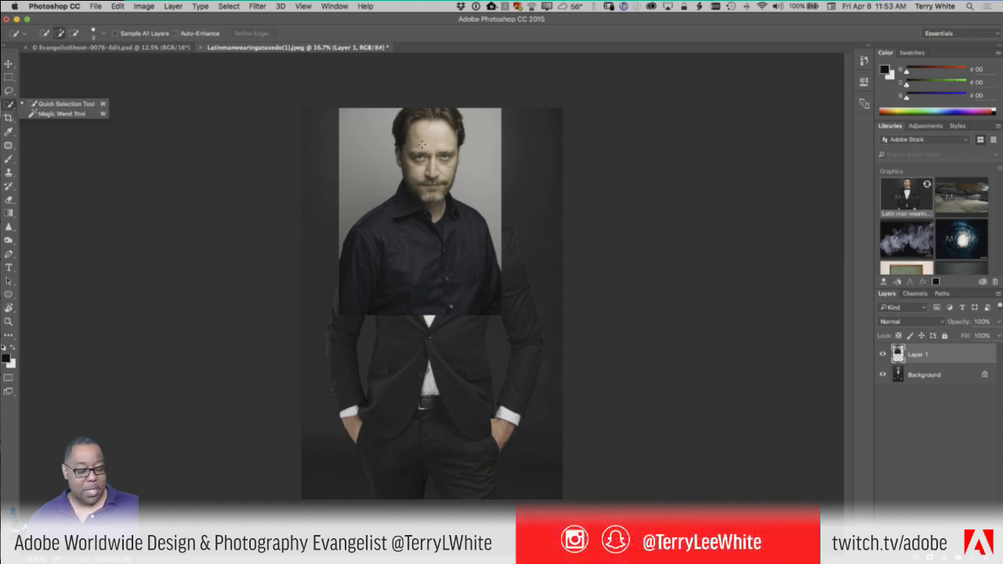
pyautogui.press(']')
pyautogui.press(']')
pyautogui.press(']')
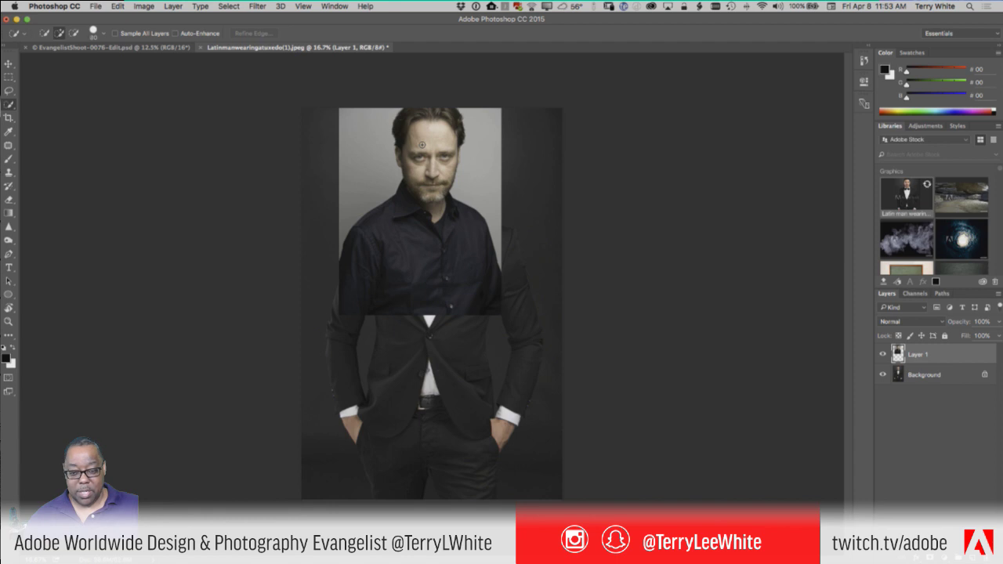
pyautogui.moveTo(422, 145)
pyautogui.mouseDown()
pyautogui.moveTo(441, 138)
pyautogui.moveTo(438, 174)
pyautogui.moveTo(425, 127)
pyautogui.moveTo(424, 139)
pyautogui.mouseUp()
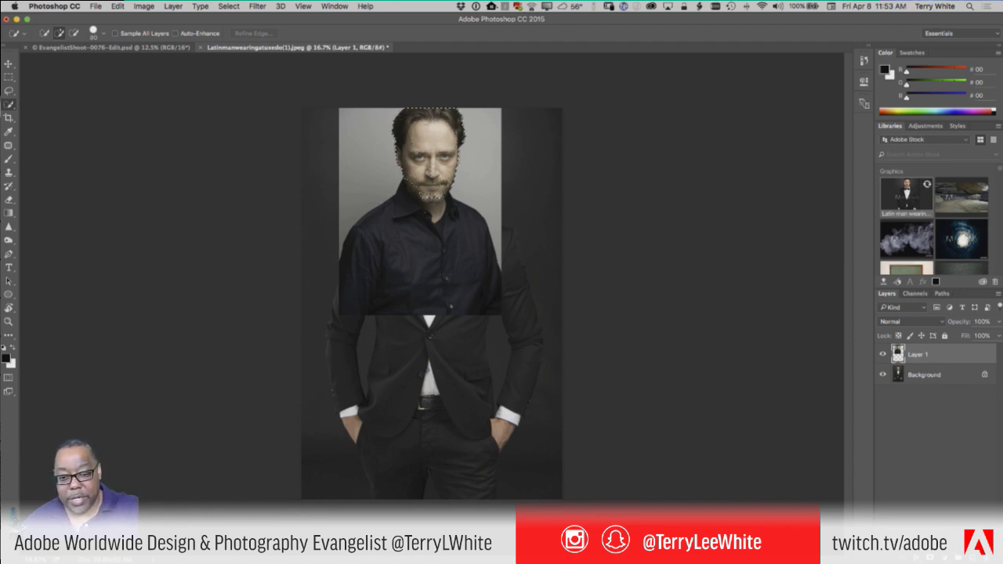
# Extend the head selection down over the neck and open Refine Edge with the view set to On Layers
pyautogui.moveTo(430, 197)
pyautogui.mouseDown()
pyautogui.moveTo(427, 210)
pyautogui.moveTo(447, 201)
pyautogui.mouseUp()
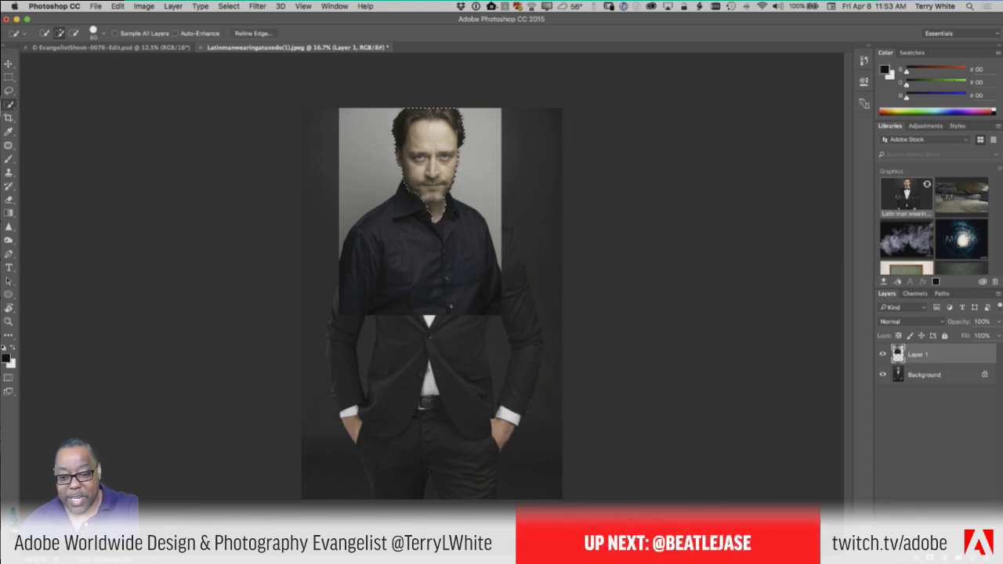
pyautogui.click(253, 34)
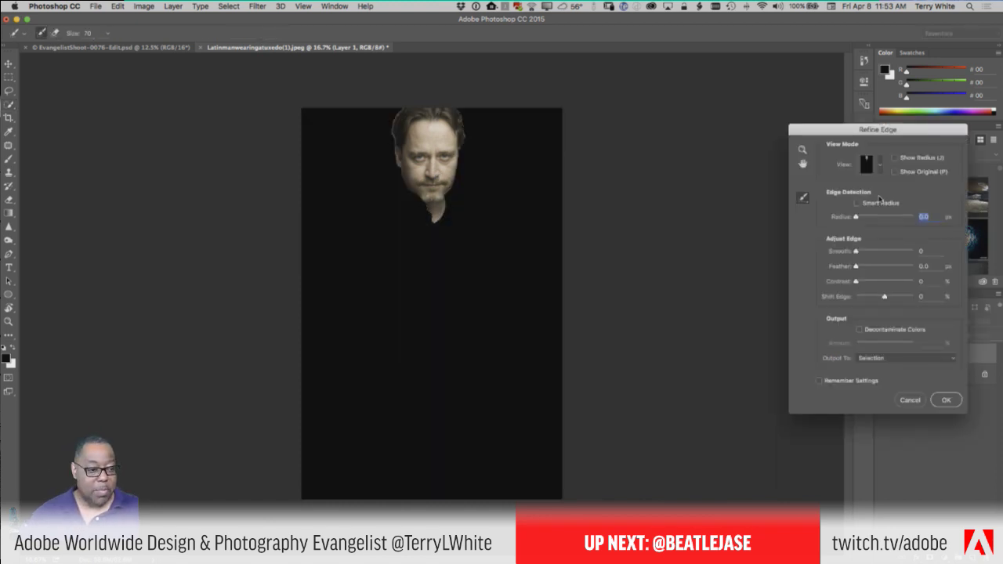
pyautogui.click(878, 167)
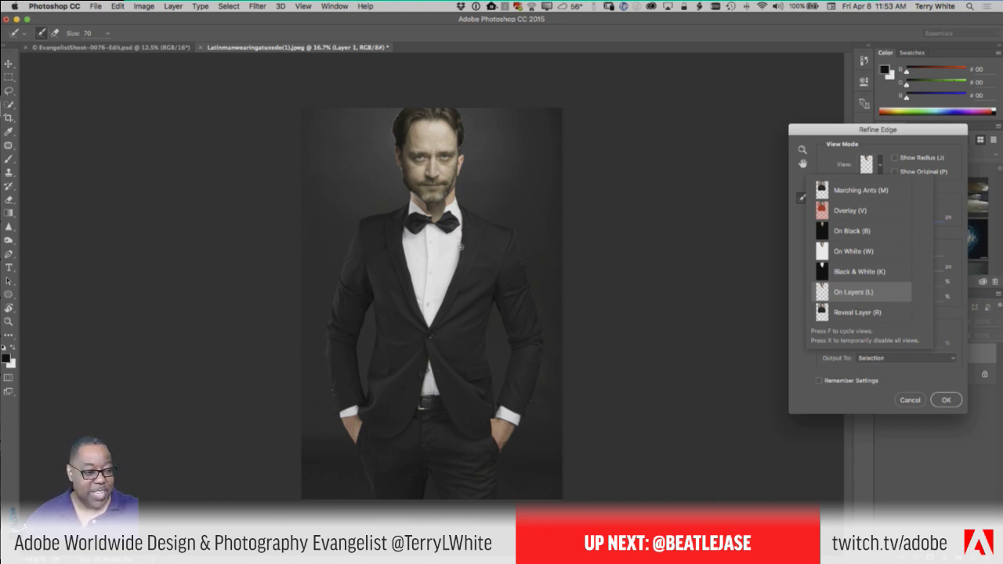
pyautogui.click(940, 140)
# Refine the selection with Smart Radius at 4.4 px and Shift Edge at -31%, outputting to a new layer with layer mask
pyautogui.click(857, 203)
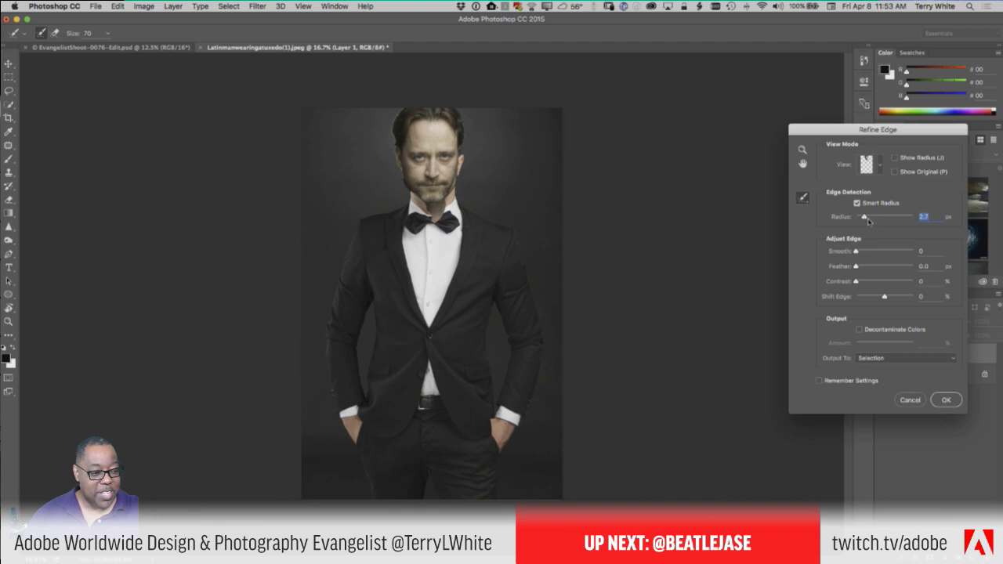
pyautogui.moveTo(868, 220); pyautogui.dragTo(872, 220)
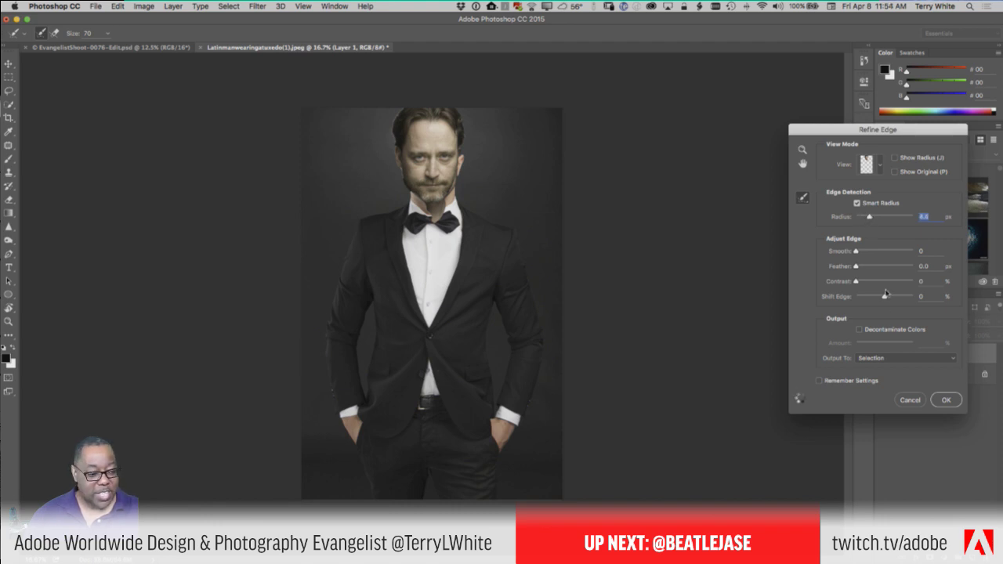
pyautogui.moveTo(885, 296); pyautogui.dragTo(882, 298)
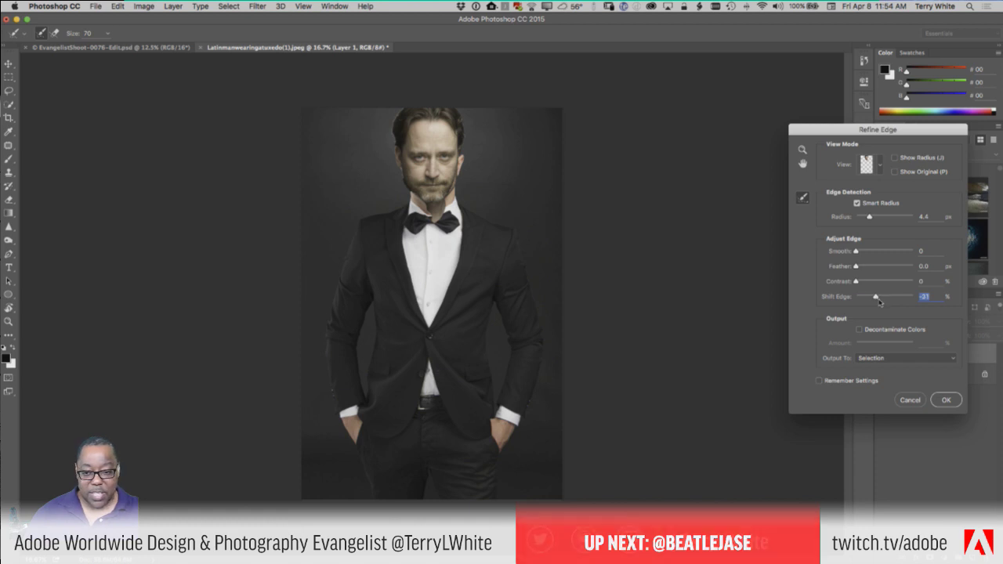
pyautogui.click(954, 359)
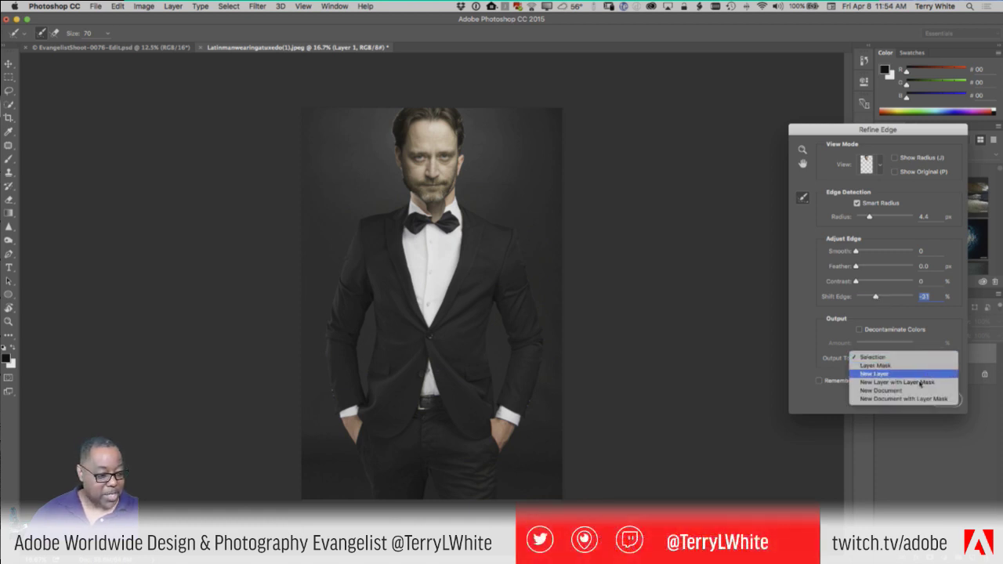
pyautogui.click(920, 381)
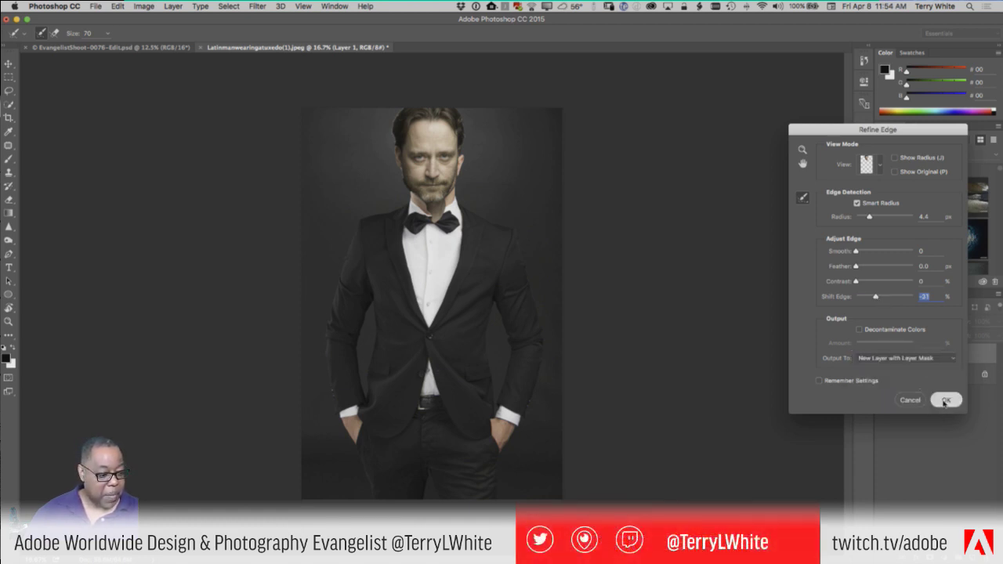
pyautogui.click(943, 401)
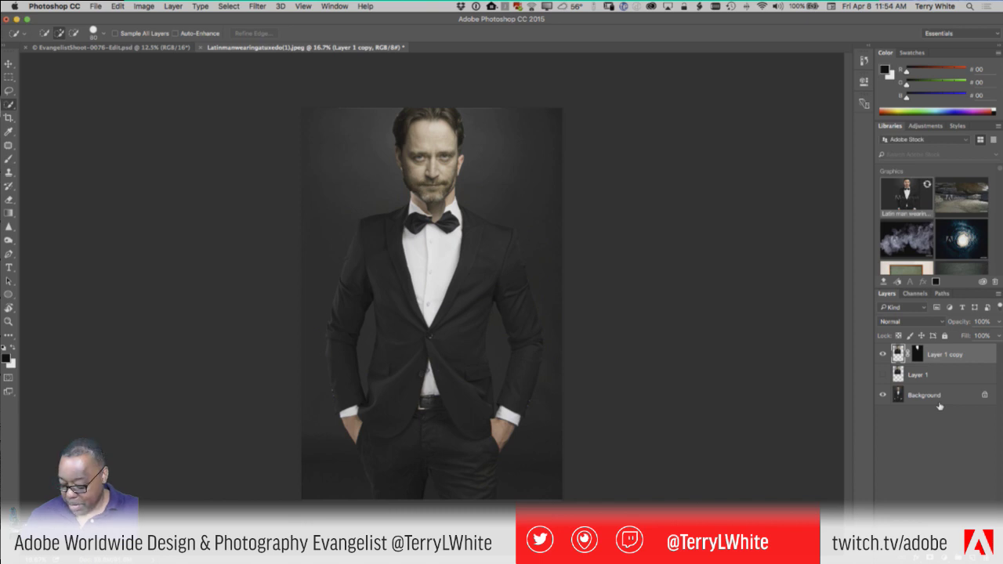
# Scale the masked head layer to about 93.3% and reposition it over the tuxedo man's neck
pyautogui.press('super+t')
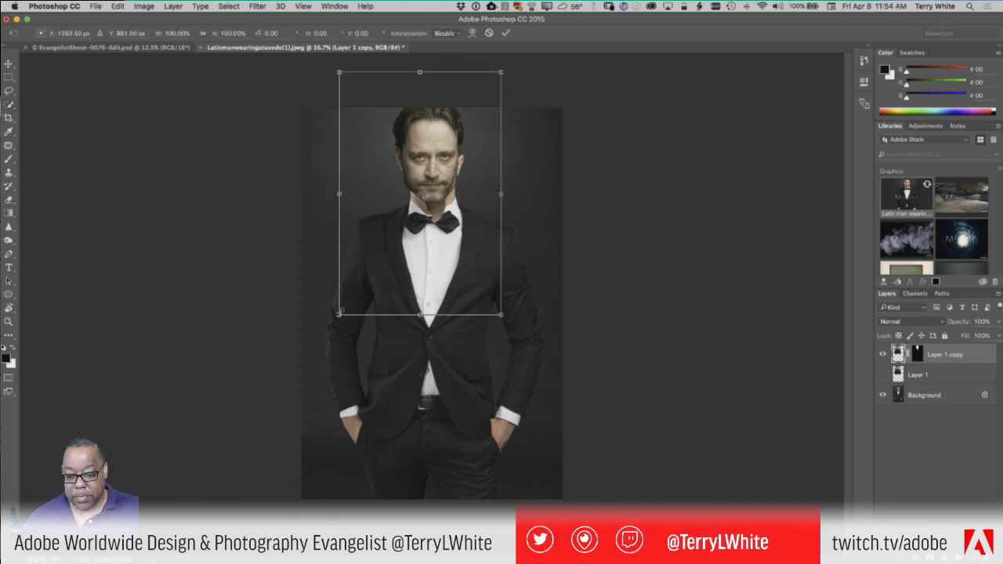
pyautogui.moveTo(339, 313); pyautogui.dragTo(354, 294)
pyautogui.moveTo(466, 235); pyautogui.dragTo(462, 245)
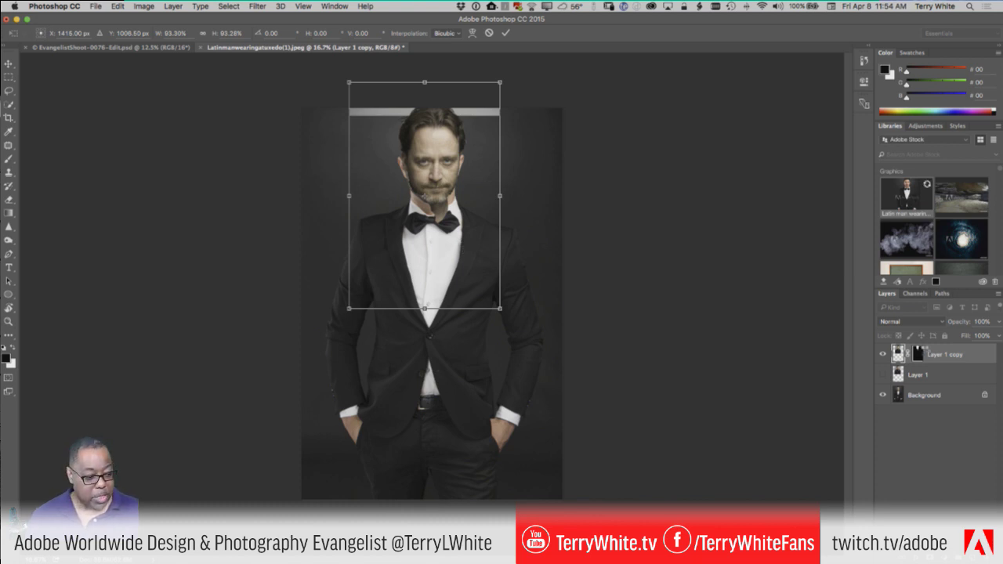
pyautogui.press('Return')
# Paint black on the head layer's mask to hide the overlapping neck and the light strip along the image's upper edge
pyautogui.press('w')
pyautogui.click(917, 355)
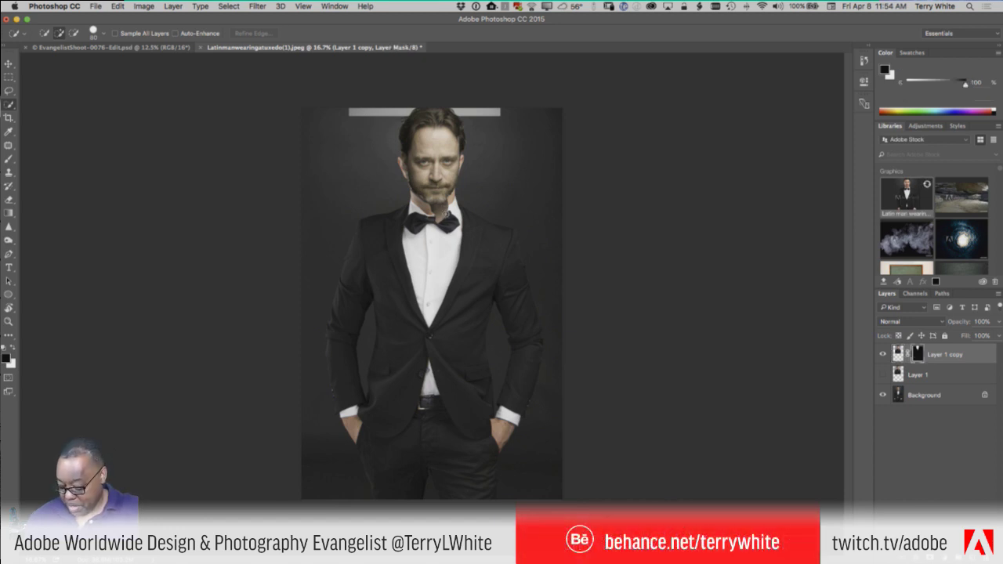
pyautogui.press('b')
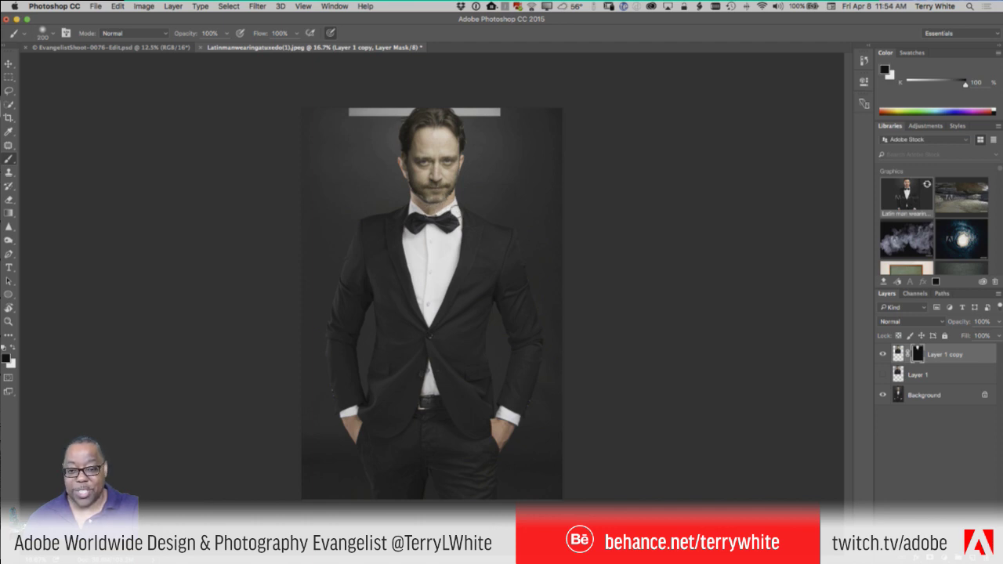
pyautogui.moveTo(382, 112)
pyautogui.mouseDown()
pyautogui.moveTo(353, 112)
pyautogui.moveTo(502, 112)
pyautogui.mouseUp()
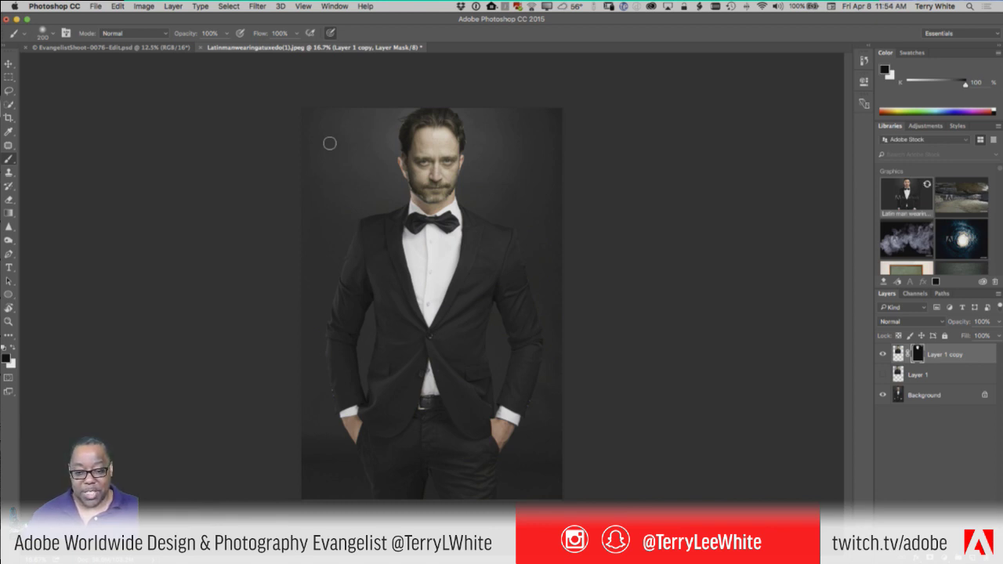
# Clone the dark backdrop over the original man's leftover edges beside the new head on the Background layer
pyautogui.click(918, 396)
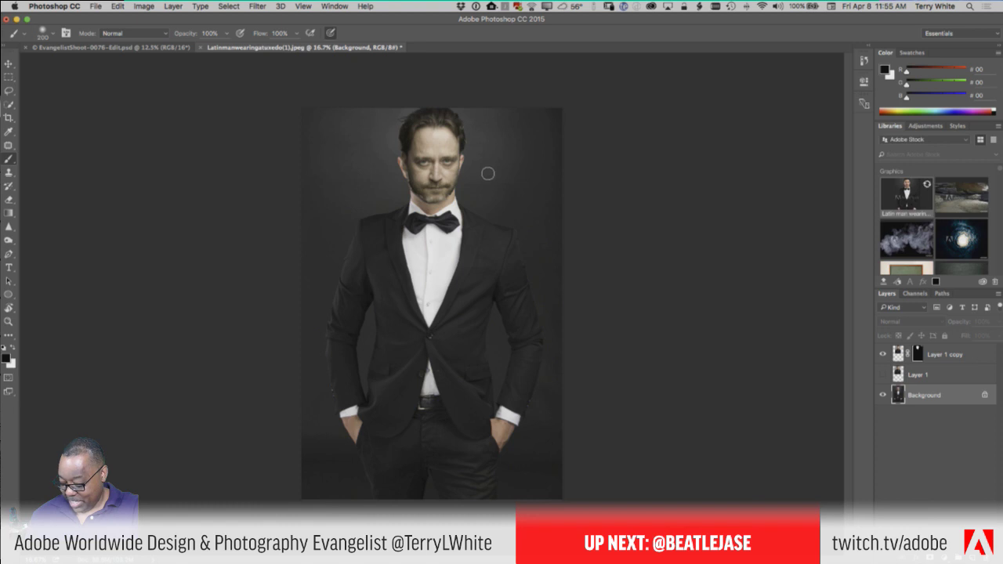
pyautogui.press('s')
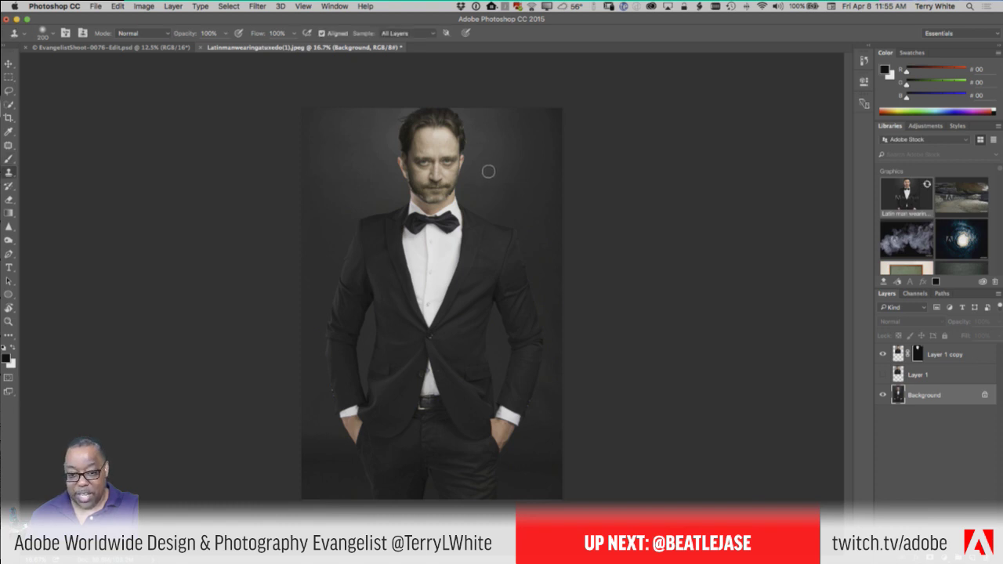
pyautogui.keyDown('alt'); pyautogui.click(480, 159); pyautogui.keyUp('alt')
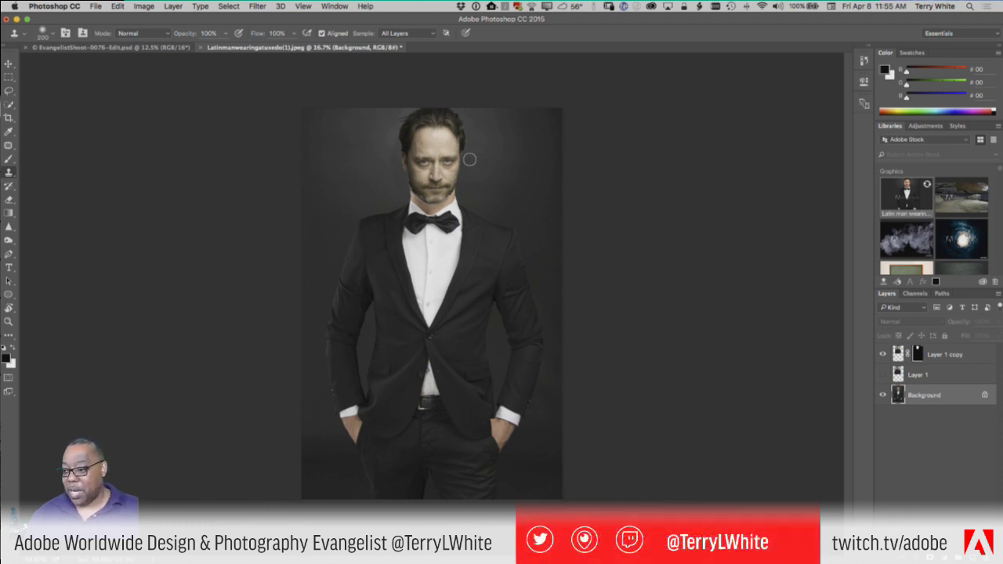
# Sample the face's skin tone and tint the neck and both hands on the Background layer in Color mode, touching up with the History Brush
pyautogui.click(9, 132)
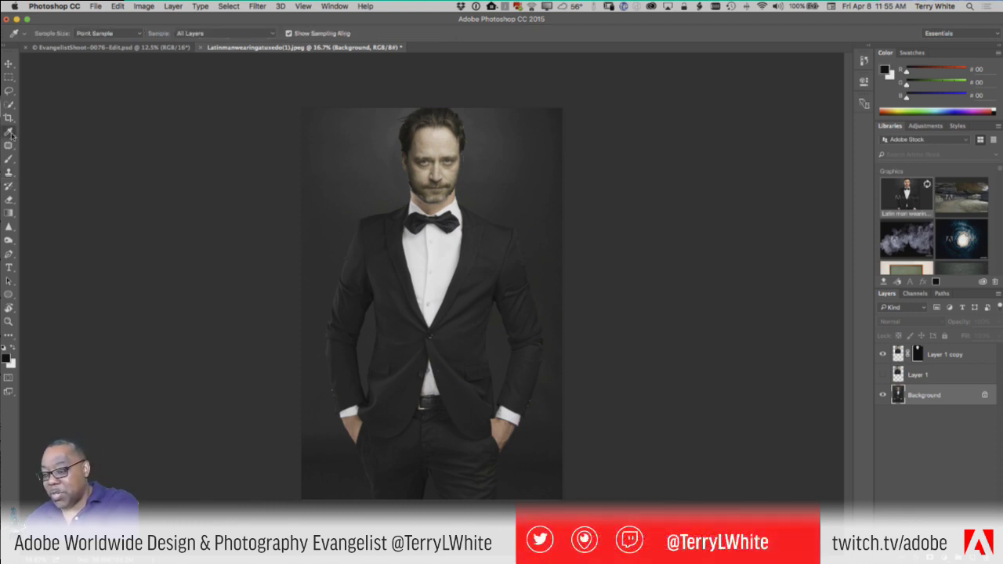
pyautogui.click(453, 148)
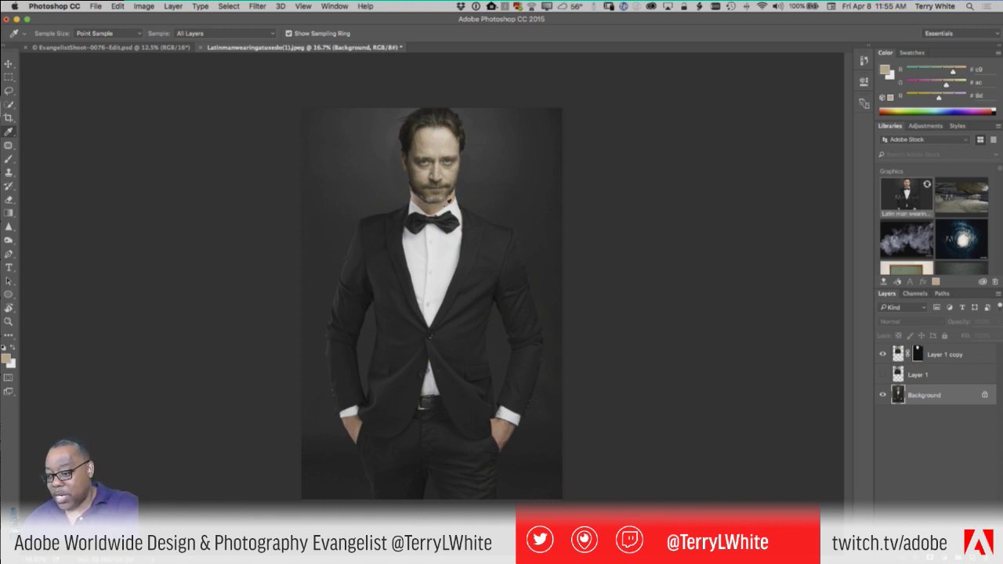
pyautogui.press('b')
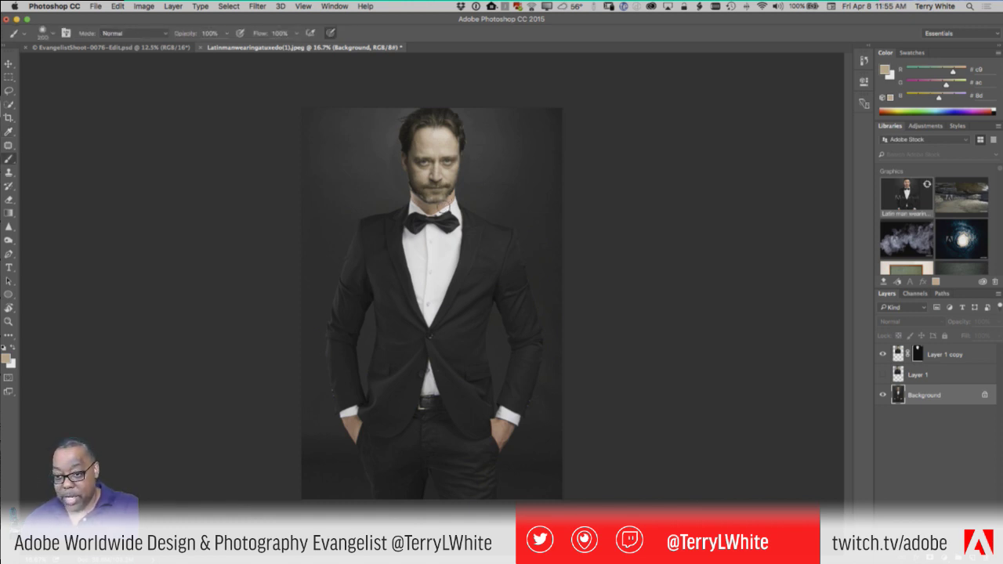
pyautogui.click(162, 34)
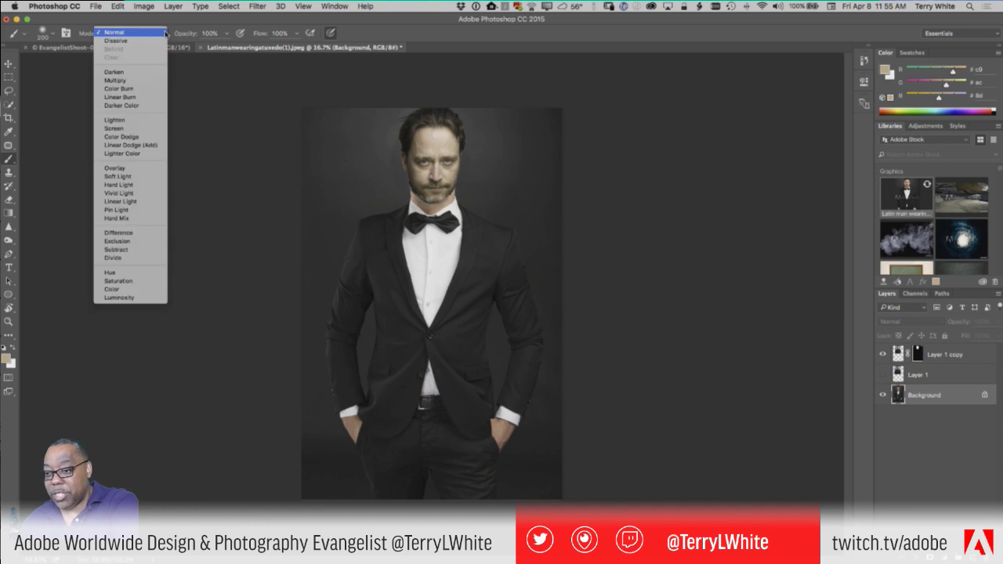
pyautogui.click(130, 289)
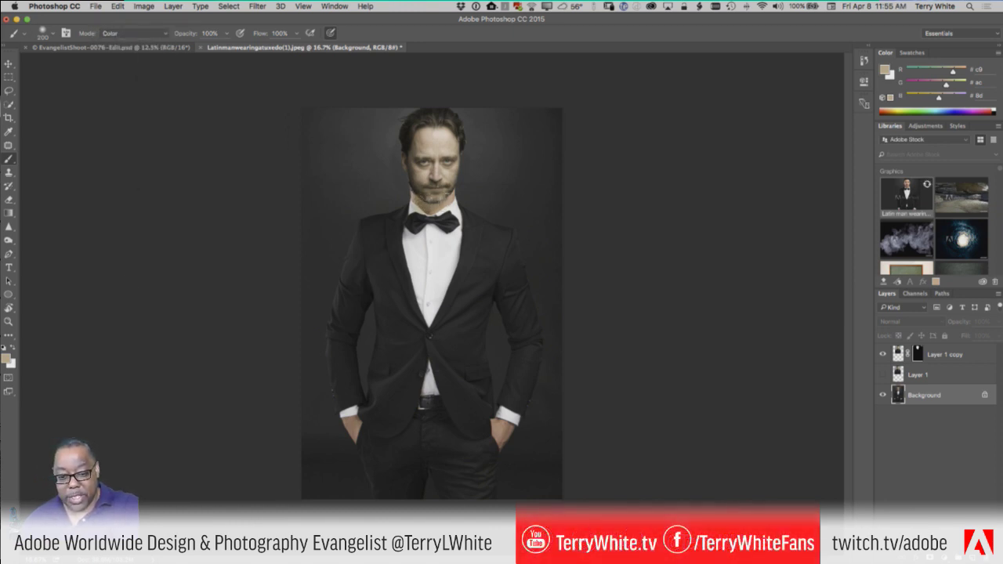
pyautogui.moveTo(419, 195); pyautogui.dragTo(449, 201)
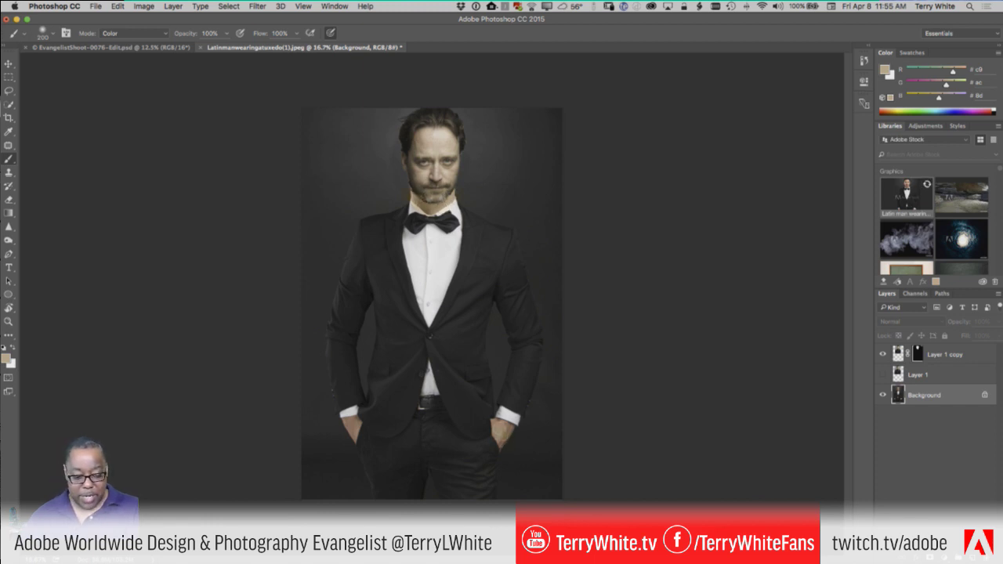
pyautogui.moveTo(502, 442); pyautogui.dragTo(508, 429)
pyautogui.moveTo(350, 427)
pyautogui.mouseDown()
pyautogui.moveTo(357, 420)
pyautogui.moveTo(355, 429)
pyautogui.mouseUp()
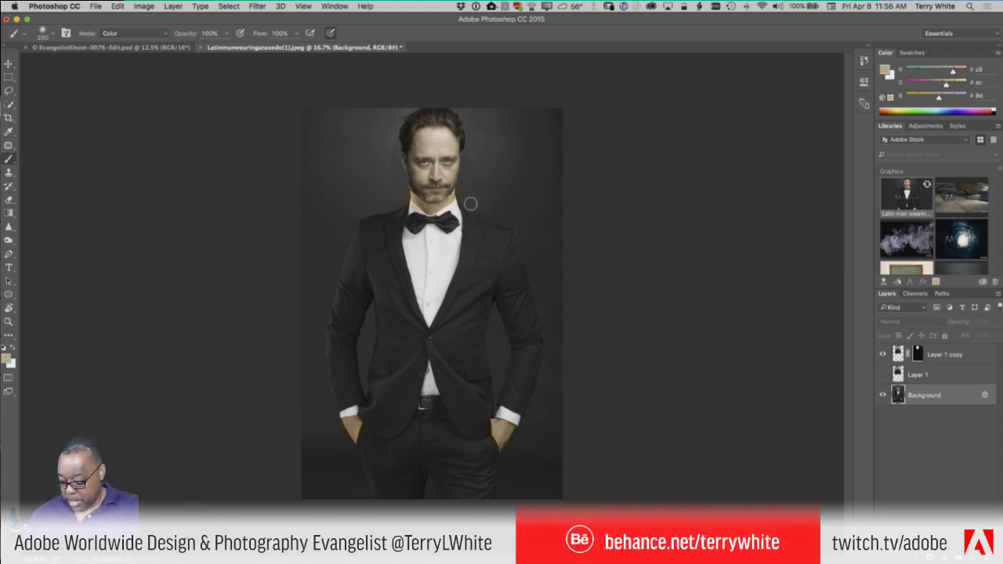
pyautogui.press('y')
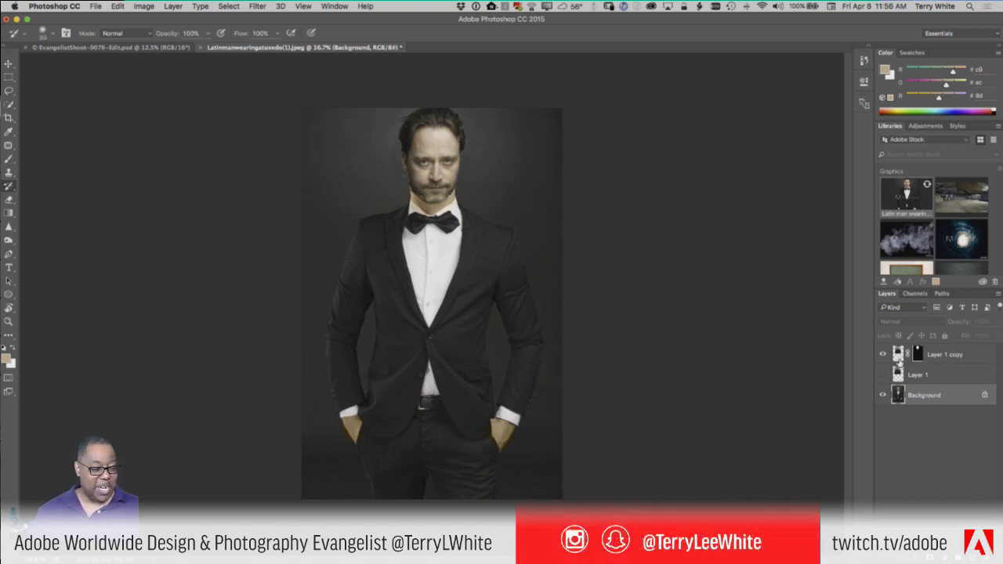
# Stamp the Layer 1 copy and Background layers into a new merged layer on top and show only that layer
pyautogui.keyDown('shift'); pyautogui.click(898, 357); pyautogui.keyUp('shift')
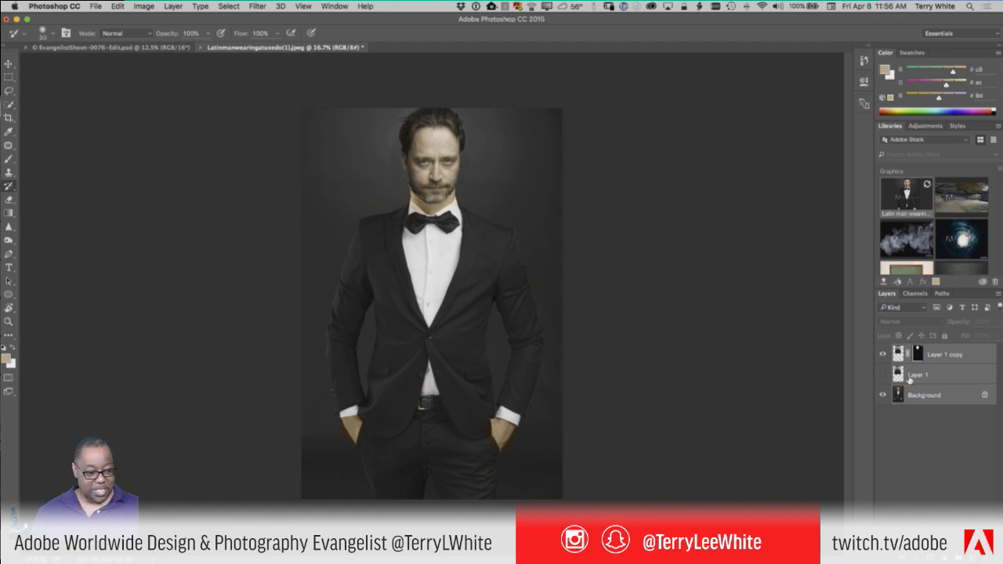
pyautogui.keyDown('super'); pyautogui.click(909, 379); pyautogui.keyUp('super')
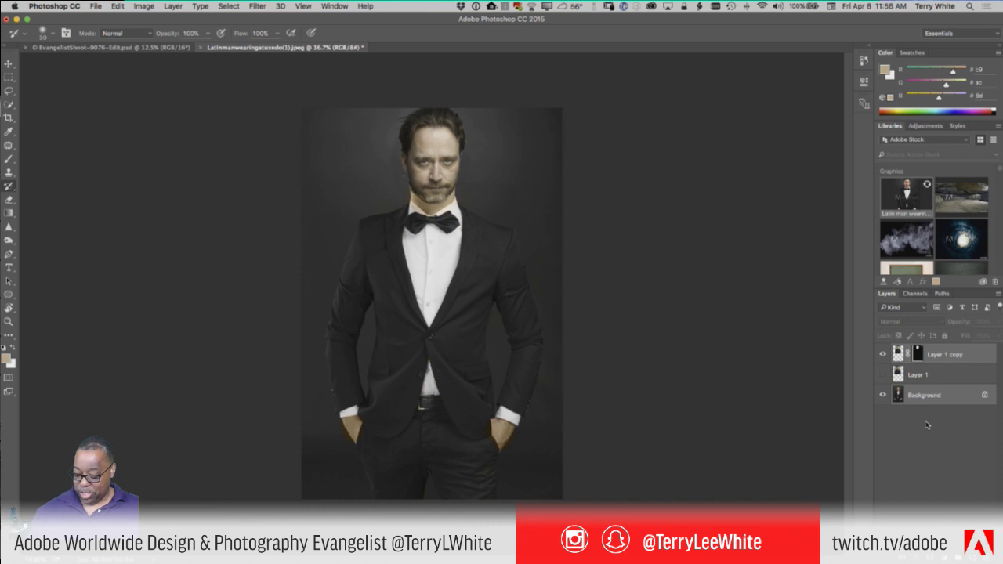
pyautogui.press('super+alt+shift+e')
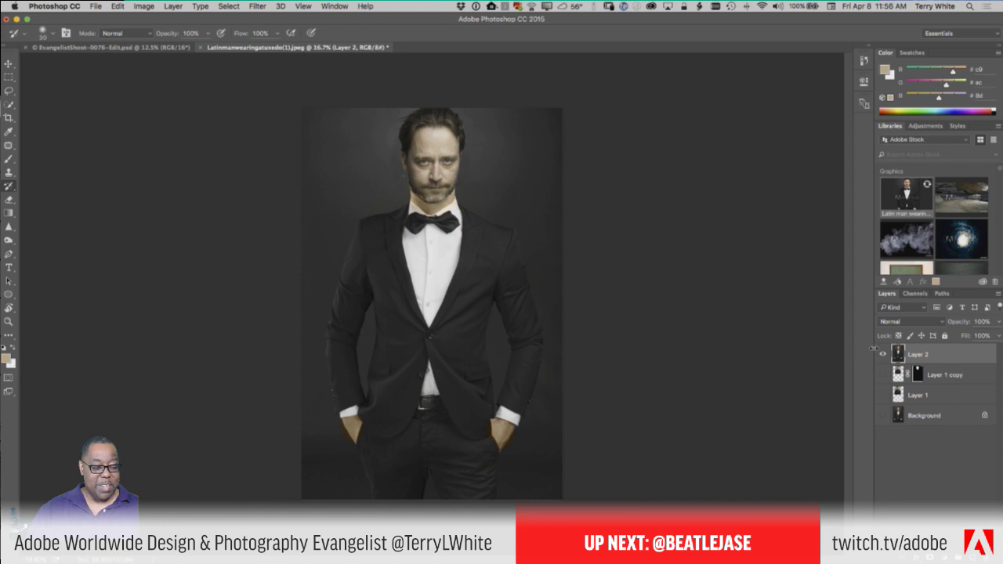
pyautogui.click(883, 355)
pyautogui.click(883, 355)
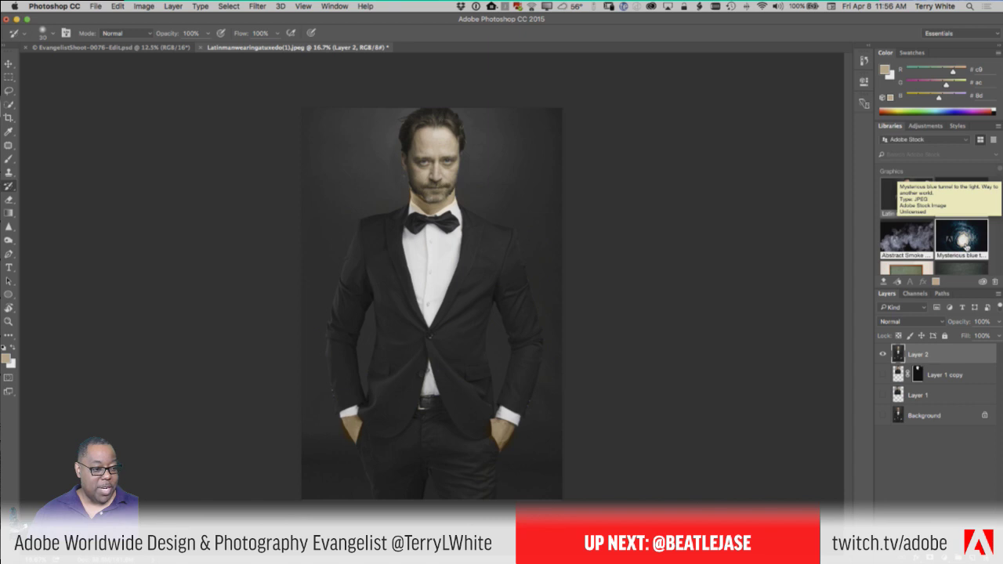
# Place the "Mysterious blue tunnel" library image into the composite and enlarge it to about 143.9%
pyautogui.moveTo(966, 248); pyautogui.dragTo(424, 396)
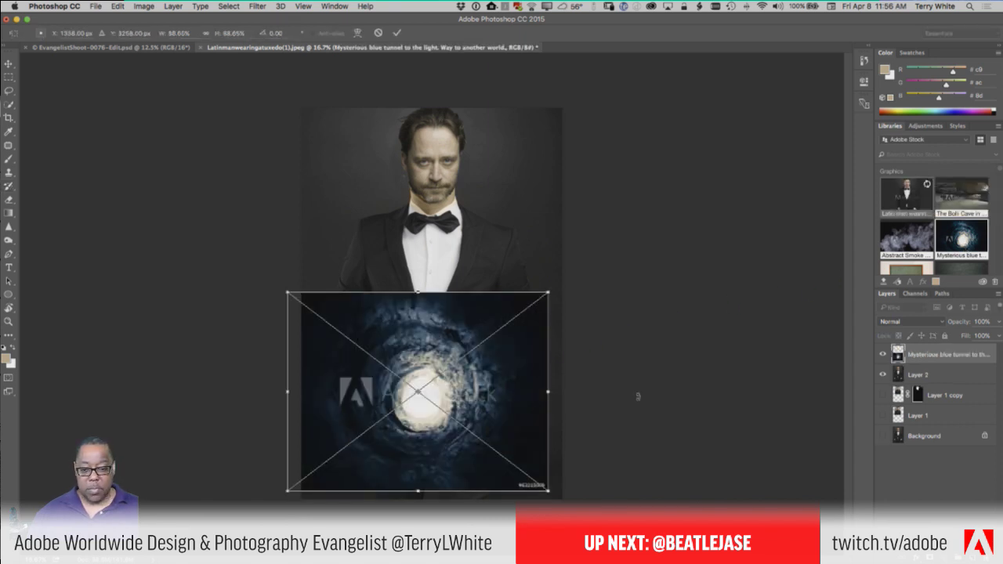
pyautogui.moveTo(547, 293); pyautogui.dragTo(710, 168)
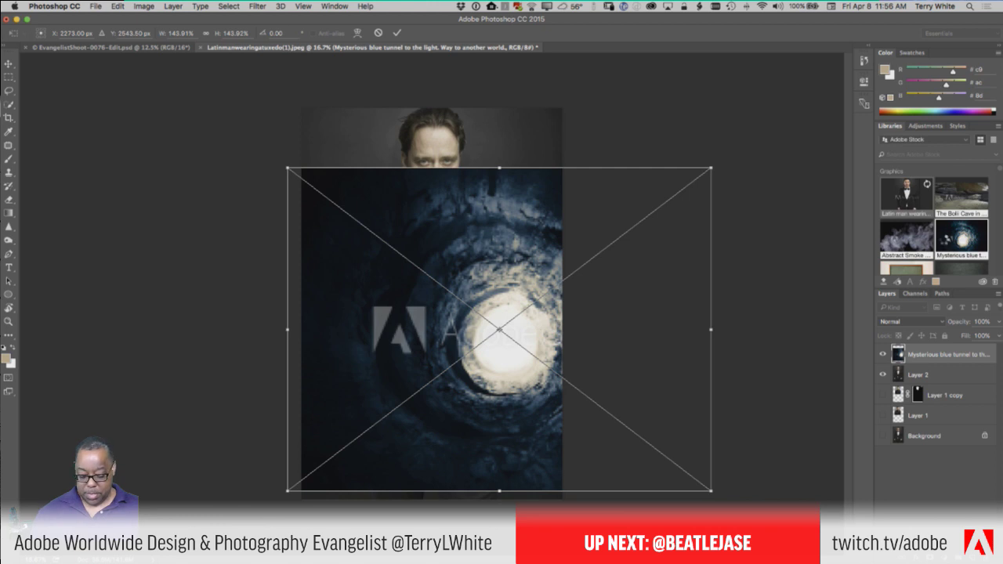
pyautogui.press('Return')
# License the "Mysterious blue tunnel" Adobe Stock image and activate the Move tool
pyautogui.rightClick(946, 243)
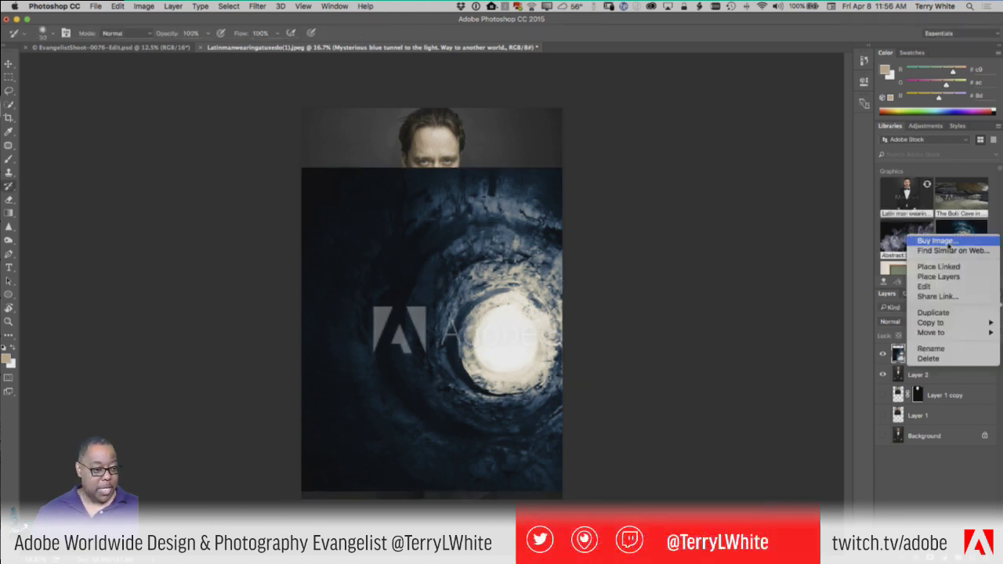
pyautogui.click(946, 242)
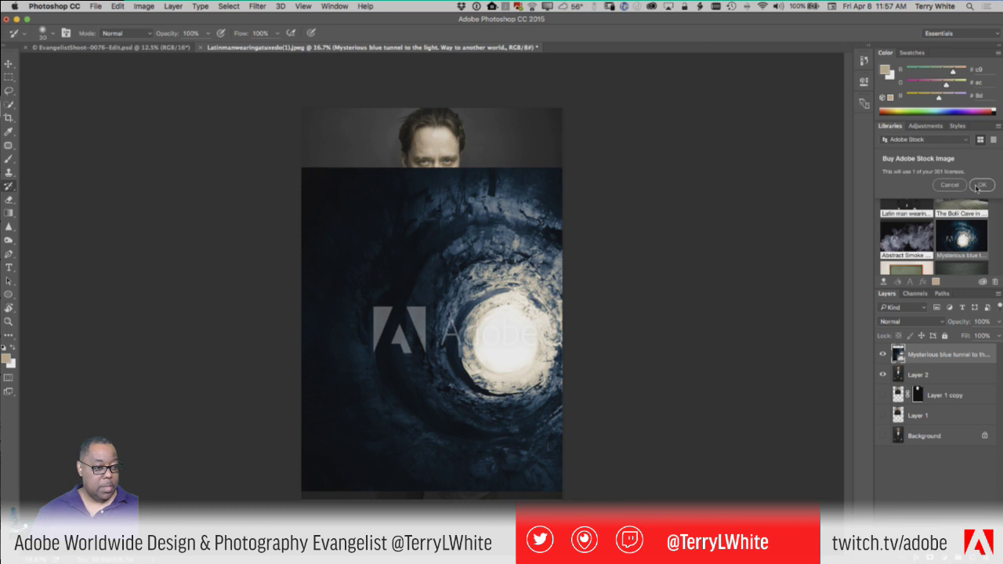
pyautogui.click(976, 185)
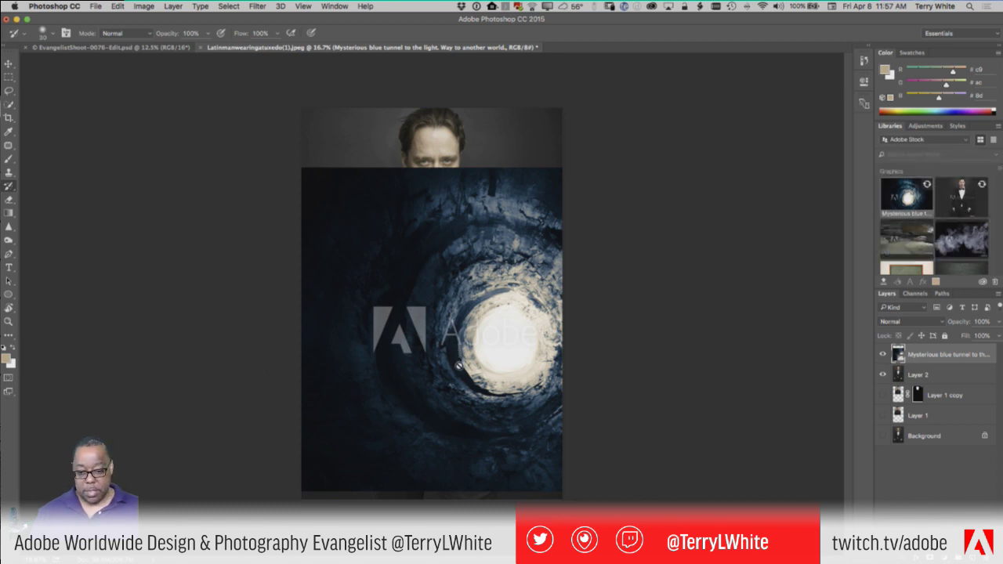
pyautogui.press('v')
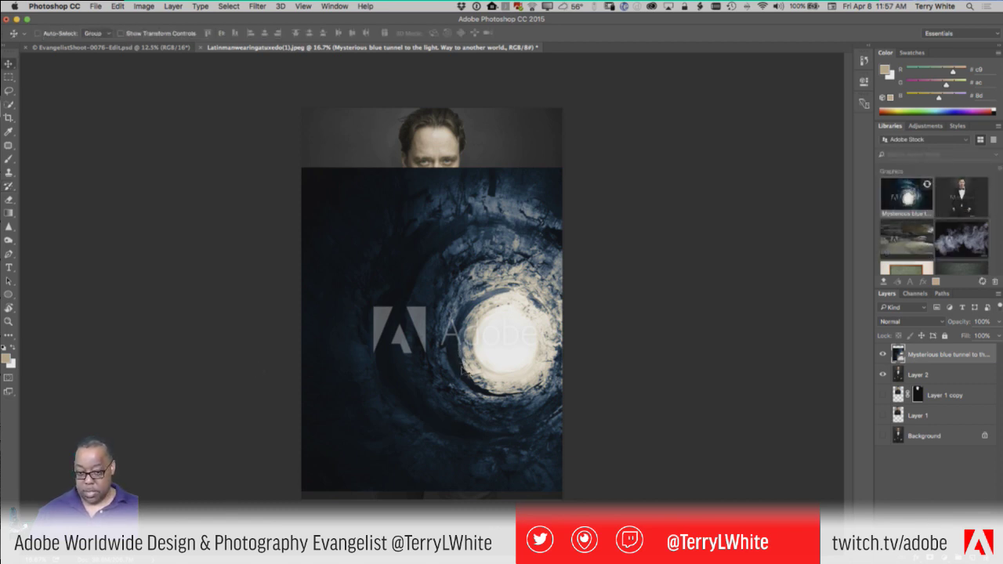
# Center the tunnel image, enlarge it to about 185% so it covers the canvas, and move its layer below Layer 2
pyautogui.moveTo(474, 376); pyautogui.dragTo(401, 334)
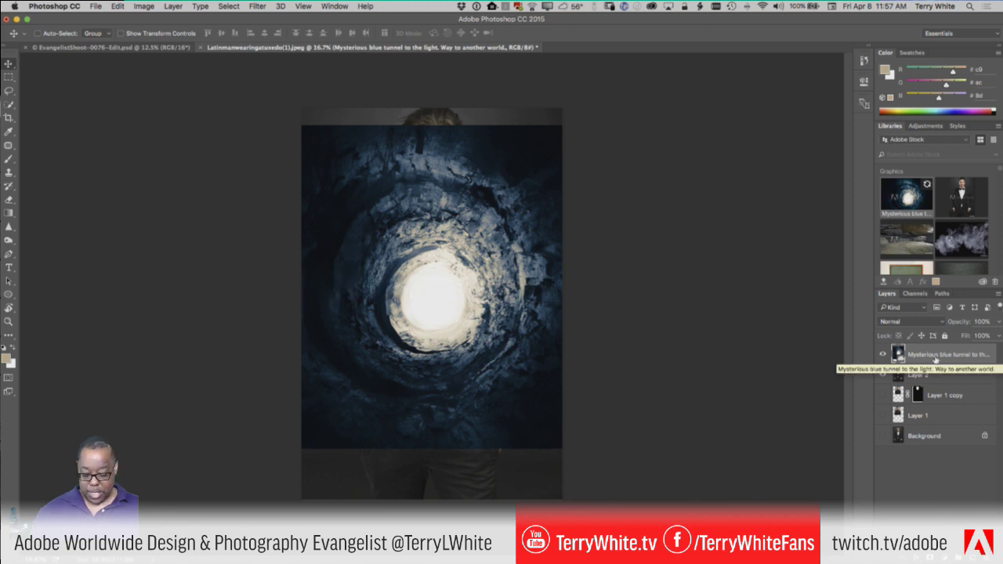
pyautogui.press('super+t')
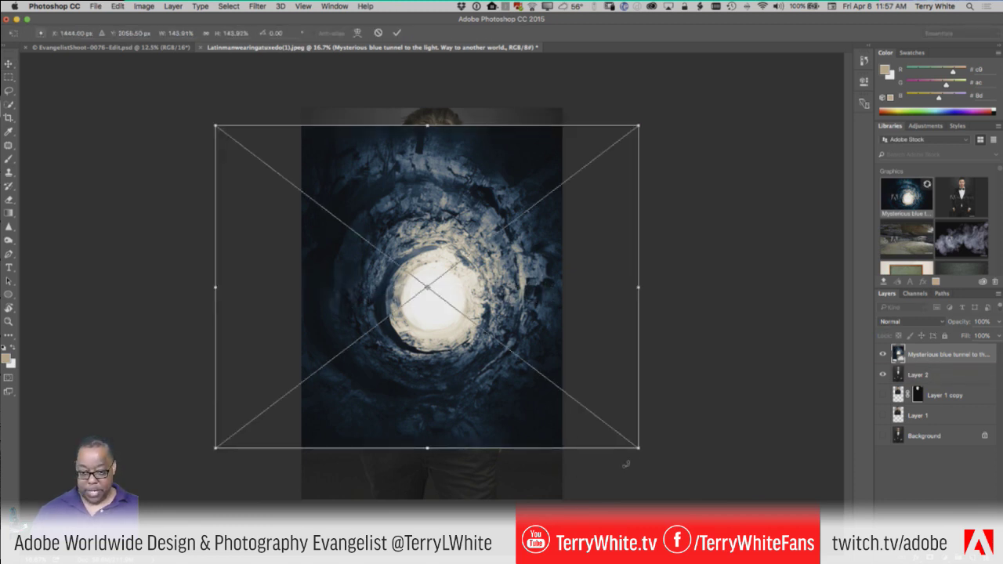
pyautogui.moveTo(638, 448); pyautogui.dragTo(772, 519)
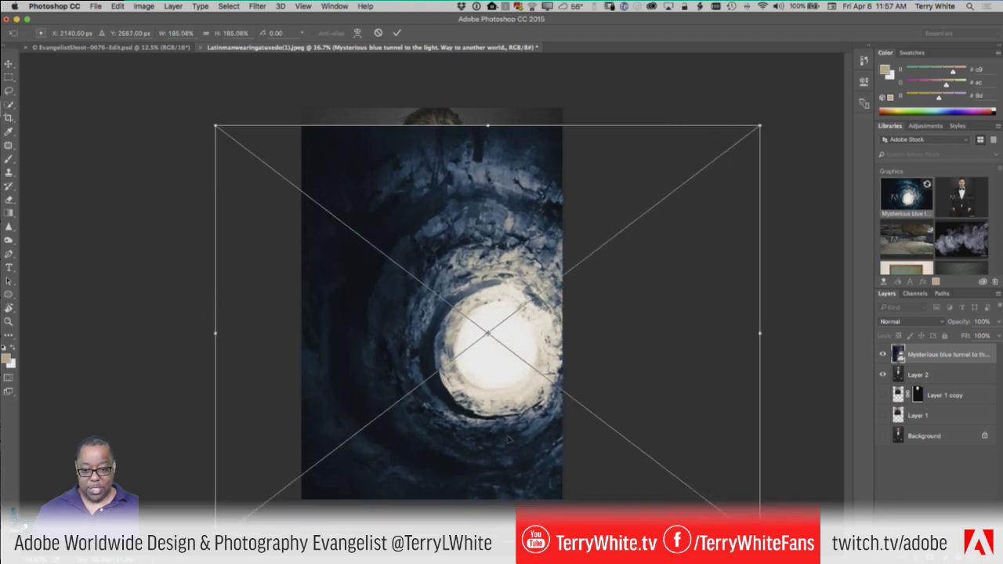
pyautogui.moveTo(505, 439); pyautogui.dragTo(451, 417)
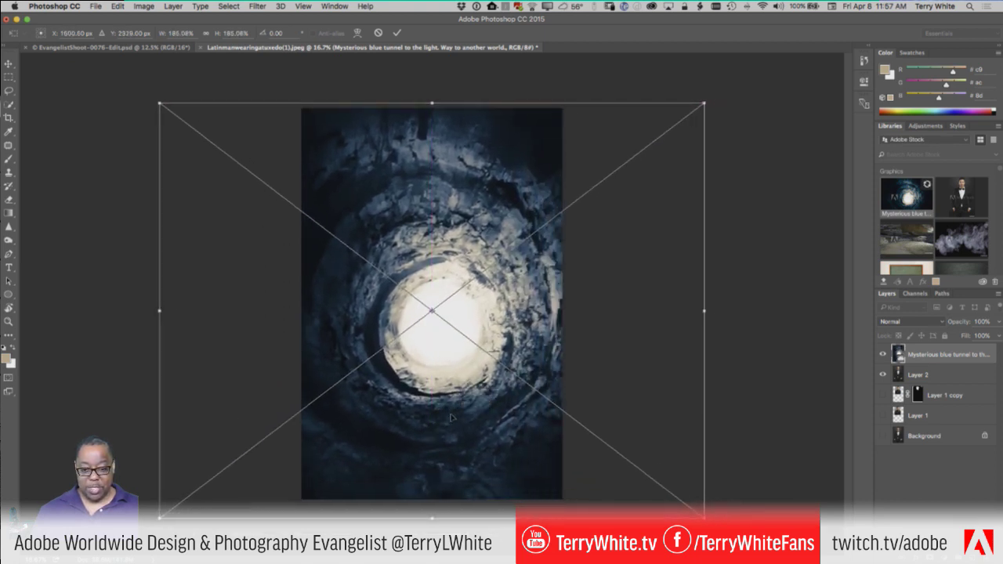
pyautogui.press('Return')
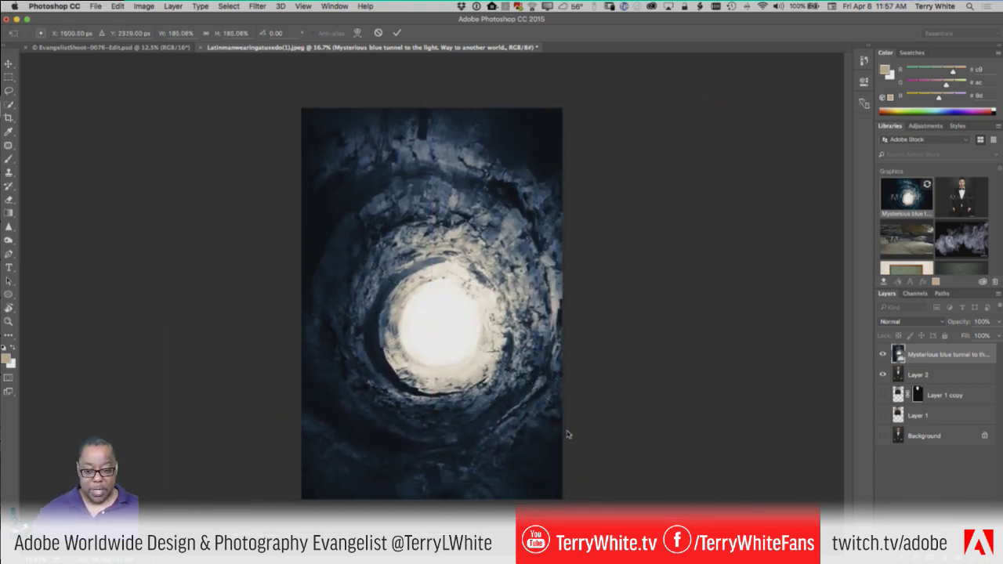
pyautogui.moveTo(932, 357); pyautogui.dragTo(931, 384)
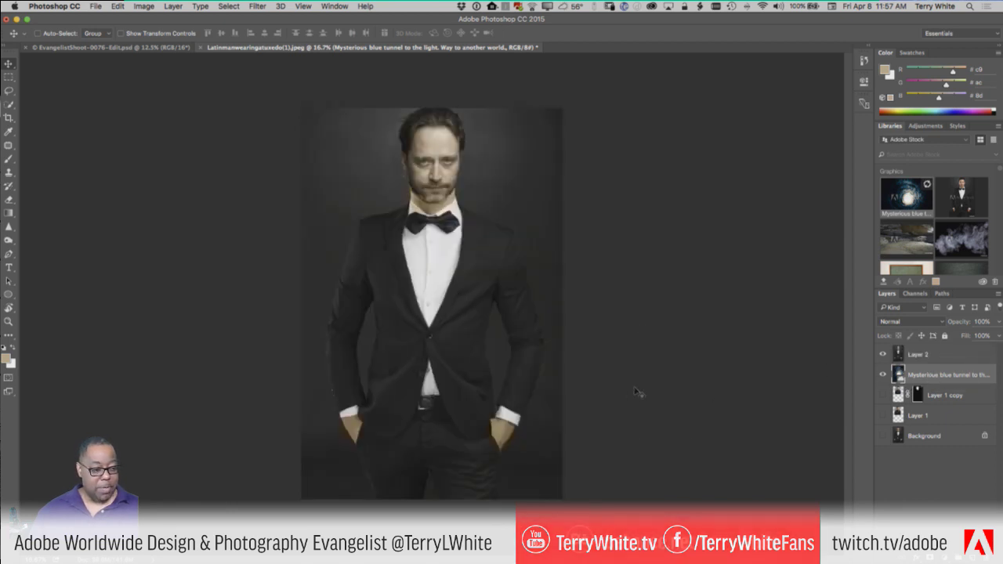
# On Layer 2, use Quick Selection to select the man's head, shirt and the image-left half of his suit, excluding the background beside his leg
pyautogui.click(915, 356)
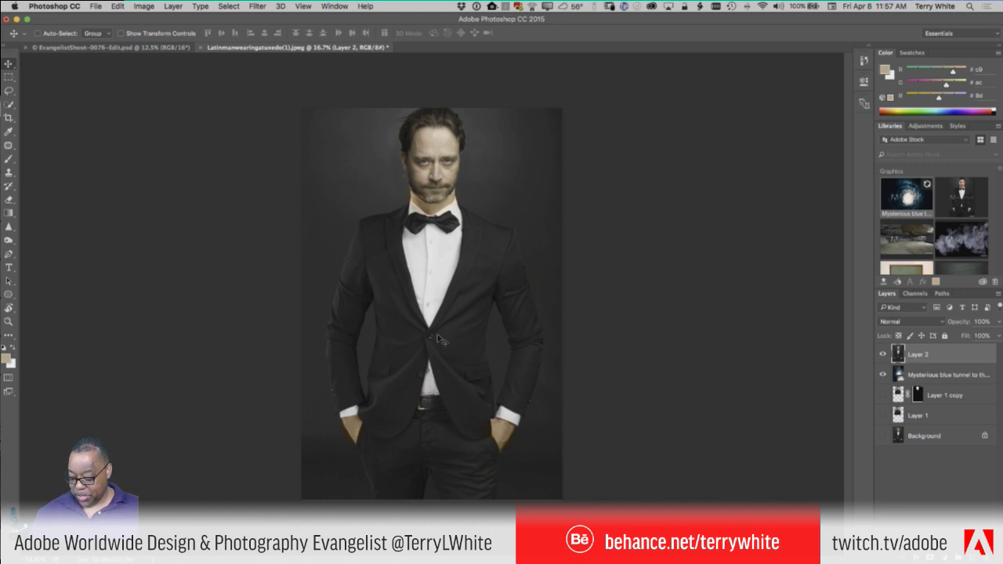
pyautogui.click(9, 104)
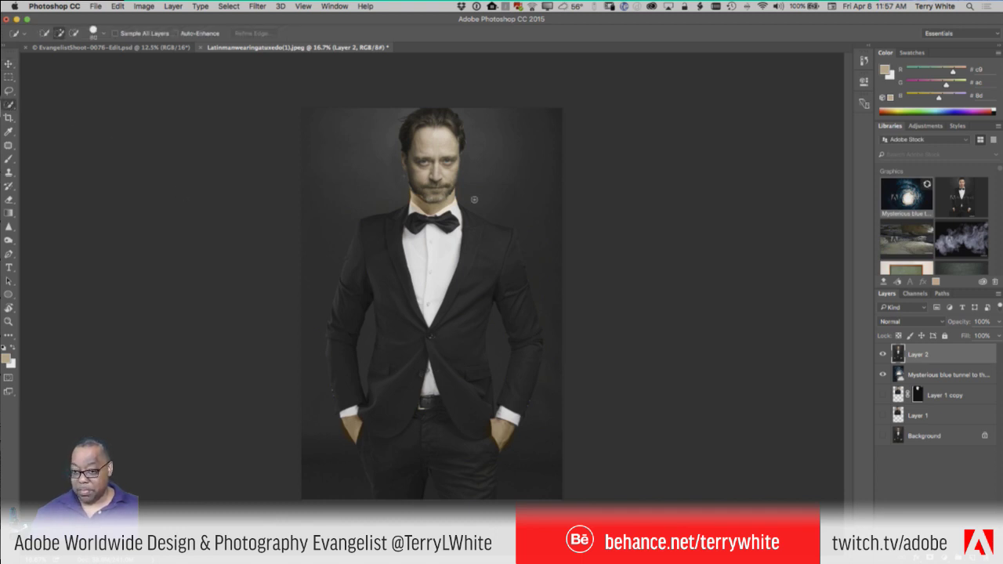
pyautogui.moveTo(439, 165)
pyautogui.mouseDown()
pyautogui.moveTo(437, 146)
pyautogui.moveTo(423, 355)
pyautogui.moveTo(451, 282)
pyautogui.mouseUp()
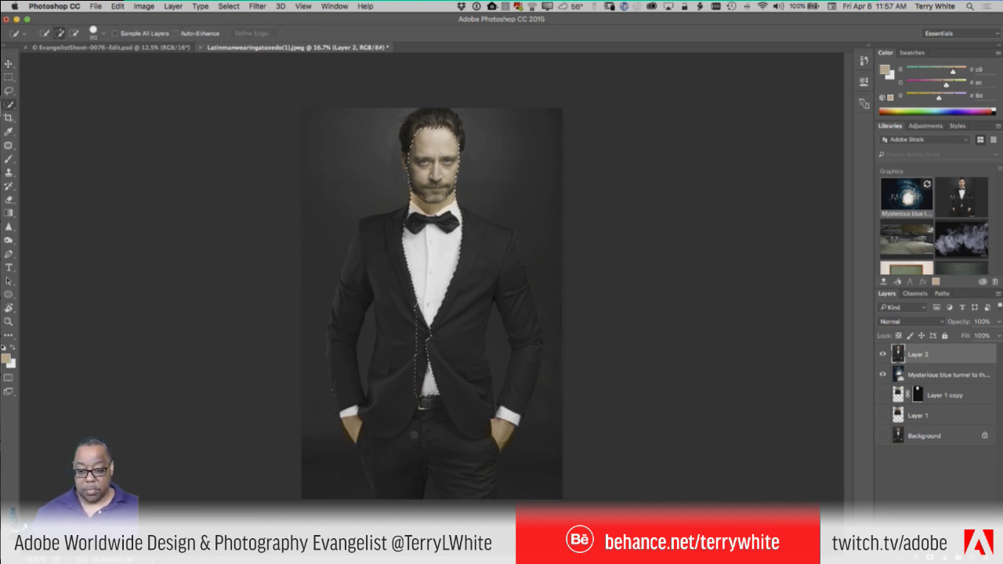
pyautogui.moveTo(412, 337)
pyautogui.mouseDown()
pyautogui.moveTo(412, 273)
pyautogui.moveTo(394, 238)
pyautogui.moveTo(357, 278)
pyautogui.moveTo(424, 298)
pyautogui.moveTo(326, 227)
pyautogui.mouseUp()
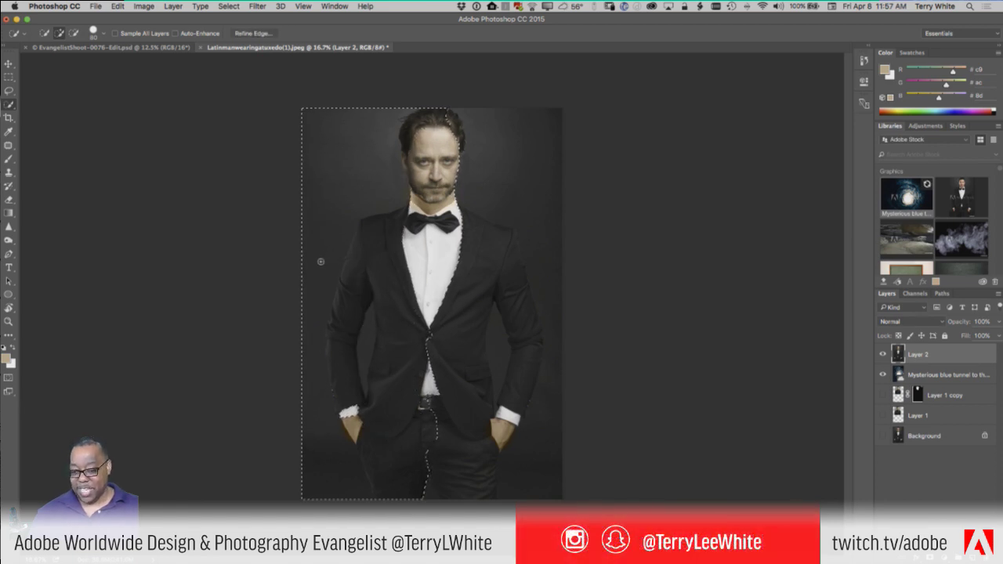
pyautogui.moveTo(323, 262)
pyautogui.mouseDown()
pyautogui.moveTo(317, 253)
pyautogui.moveTo(369, 135)
pyautogui.moveTo(321, 264)
pyautogui.moveTo(353, 235)
pyautogui.moveTo(306, 357)
pyautogui.moveTo(308, 443)
pyautogui.moveTo(319, 463)
pyautogui.moveTo(344, 471)
pyautogui.moveTo(354, 464)
pyautogui.moveTo(347, 326)
pyautogui.mouseUp()
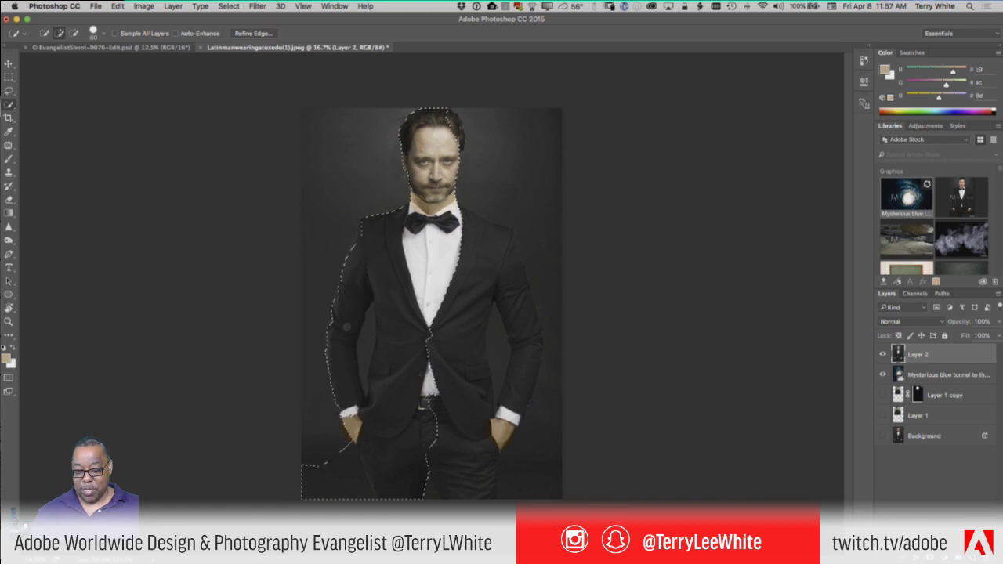
pyautogui.press('alt')
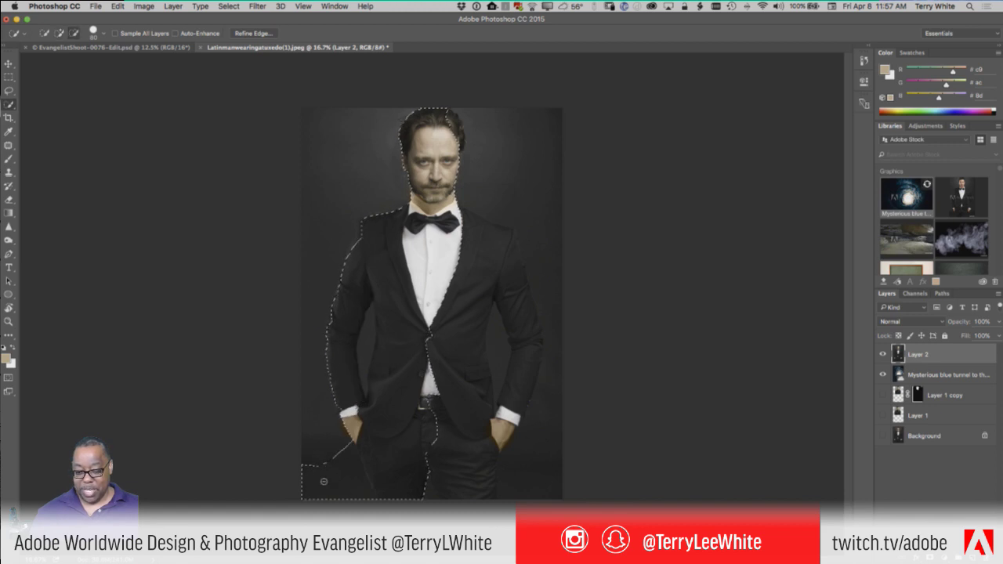
pyautogui.moveTo(323, 481); pyautogui.dragTo(346, 497)
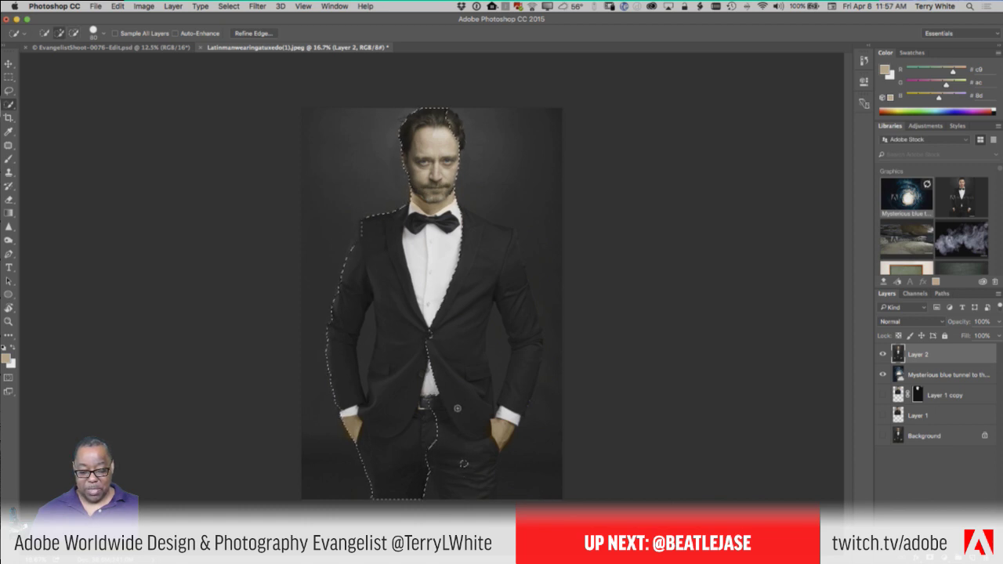
# Extend the selection over the image-right half of the suit and subtract the background around the leg, hand and inside both arm gaps
pyautogui.moveTo(457, 408)
pyautogui.mouseDown()
pyautogui.moveTo(446, 349)
pyautogui.moveTo(486, 242)
pyautogui.mouseUp()
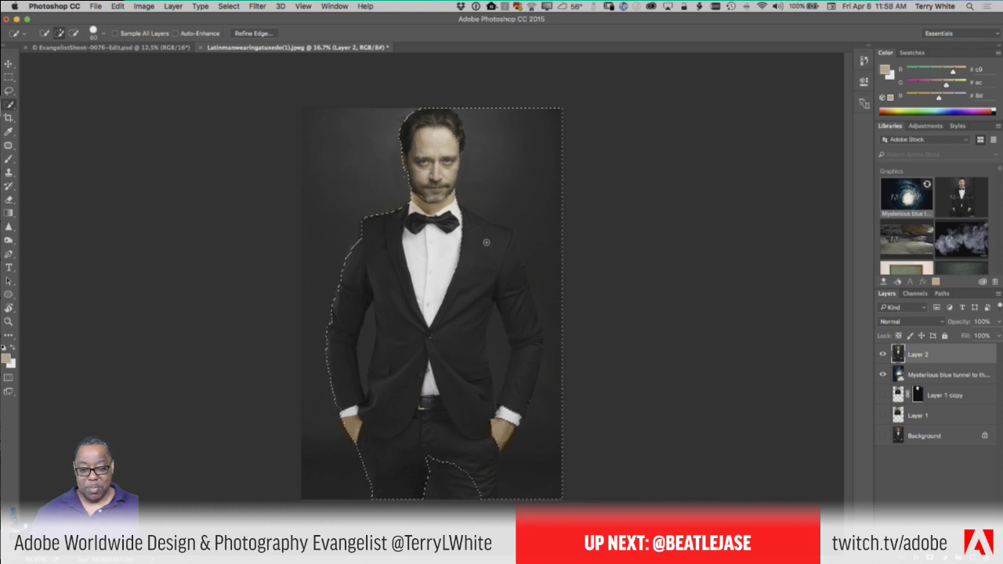
pyautogui.moveTo(460, 451); pyautogui.dragTo(447, 500)
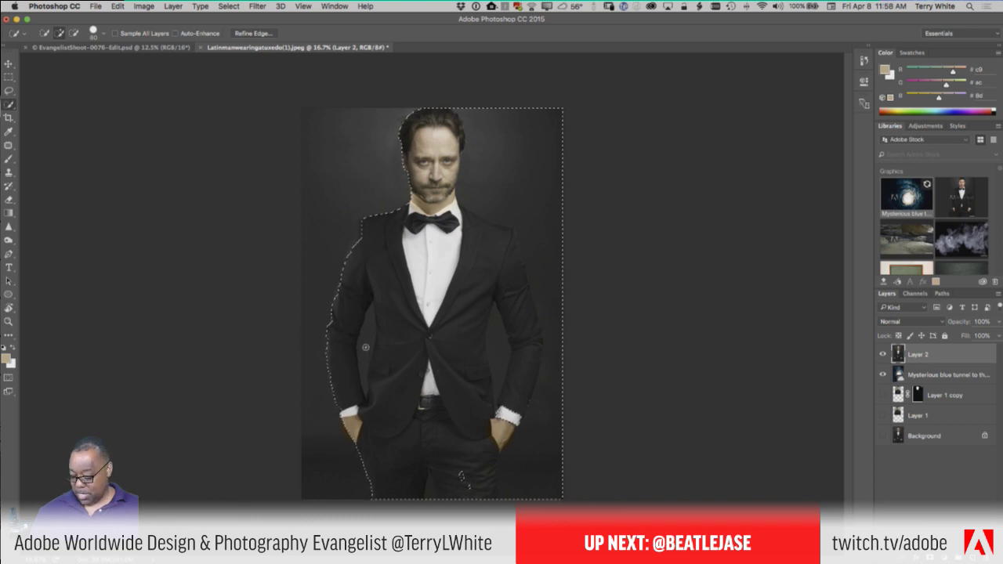
pyautogui.press('alt')
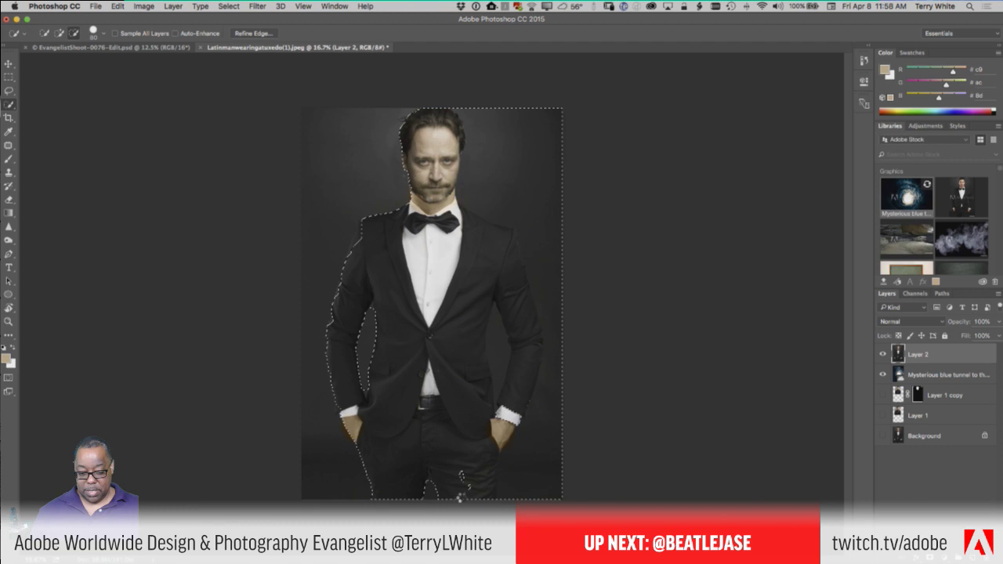
pyautogui.moveTo(473, 495); pyautogui.dragTo(460, 474)
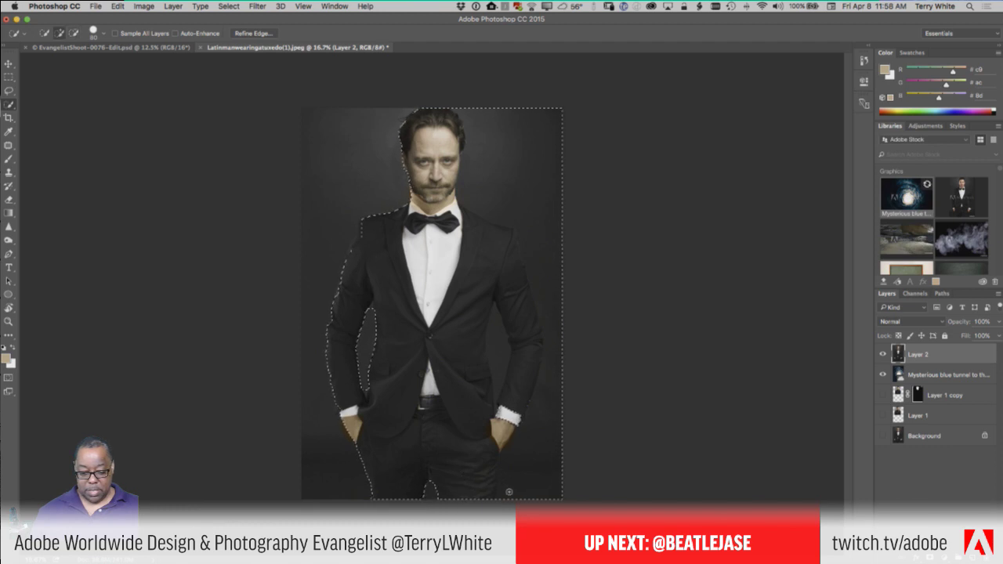
pyautogui.moveTo(548, 491)
pyautogui.mouseDown()
pyautogui.moveTo(538, 467)
pyautogui.moveTo(560, 379)
pyautogui.moveTo(558, 433)
pyautogui.mouseUp()
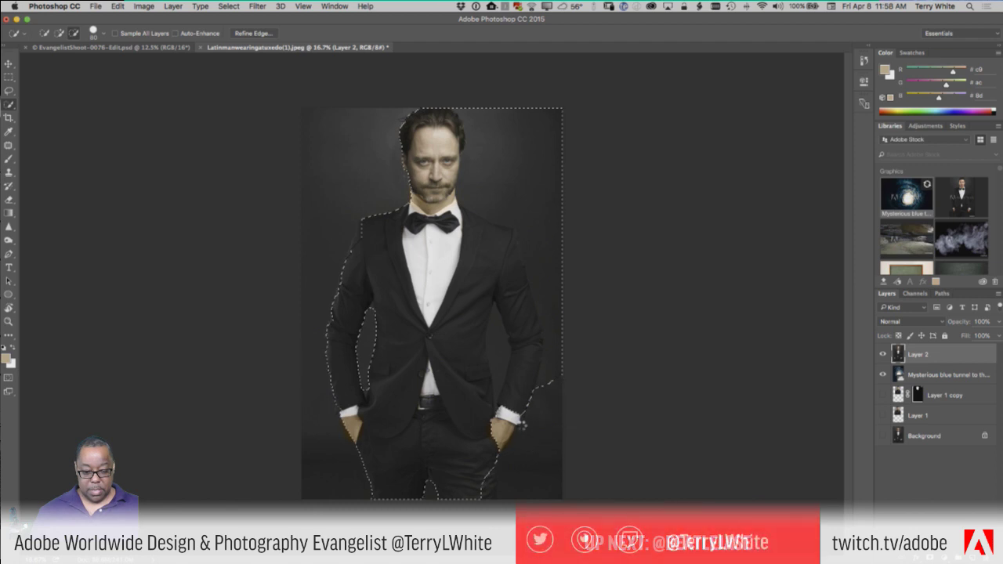
pyautogui.moveTo(547, 385); pyautogui.dragTo(498, 431)
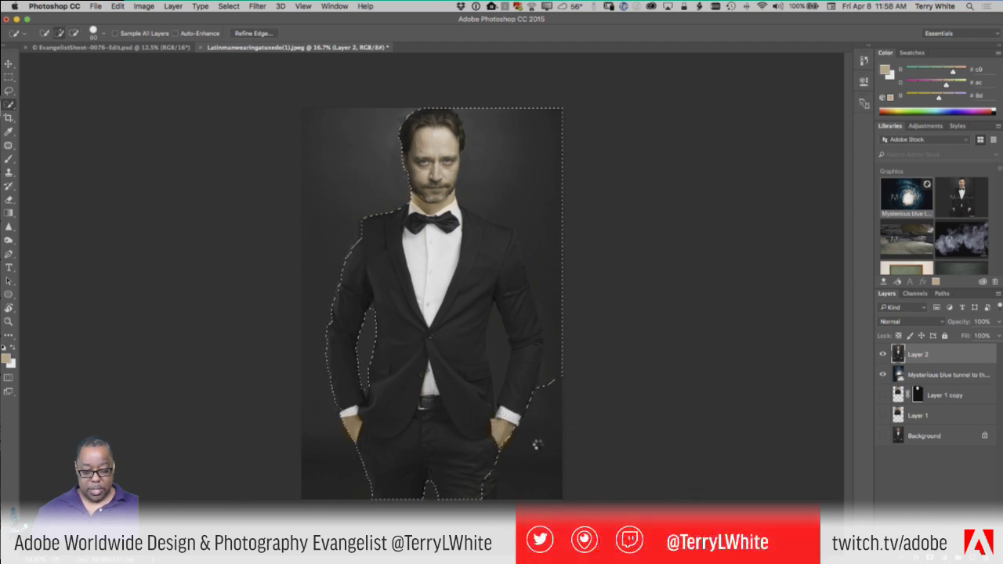
pyautogui.press('alt')
pyautogui.moveTo(493, 313); pyautogui.dragTo(494, 378)
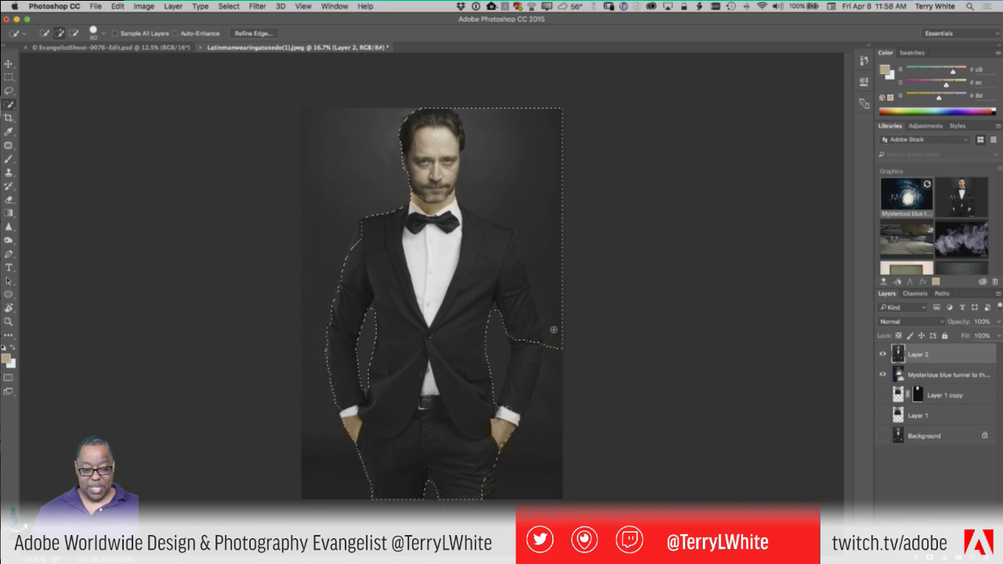
# Subtract the background beside the head and image-right shoulder, then restore that side's jacket shoulder and sleeve to the selection
pyautogui.moveTo(546, 288)
pyautogui.mouseDown()
pyautogui.moveTo(529, 213)
pyautogui.moveTo(495, 150)
pyautogui.moveTo(401, 116)
pyautogui.moveTo(423, 132)
pyautogui.moveTo(406, 140)
pyautogui.mouseUp()
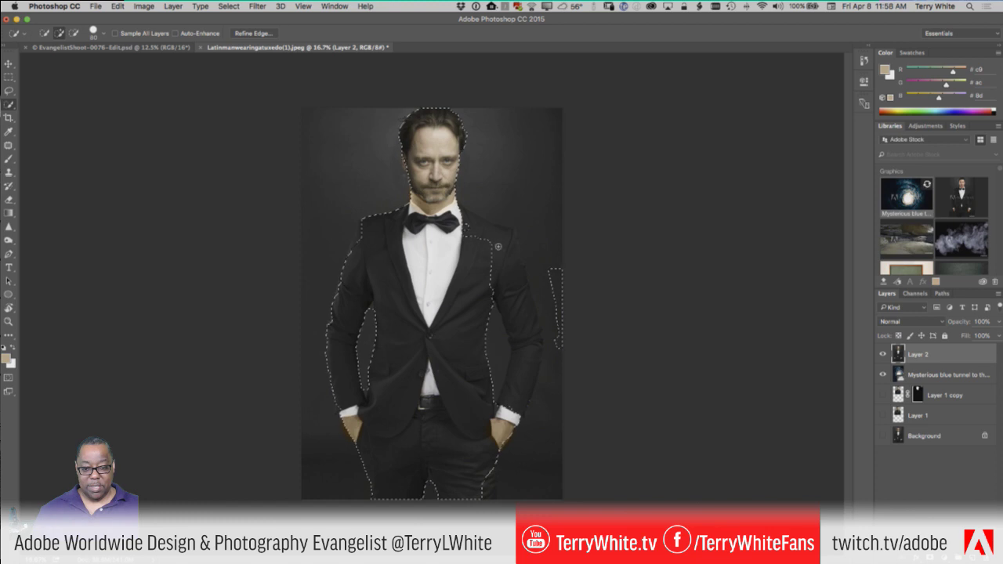
pyautogui.moveTo(508, 293); pyautogui.dragTo(517, 363)
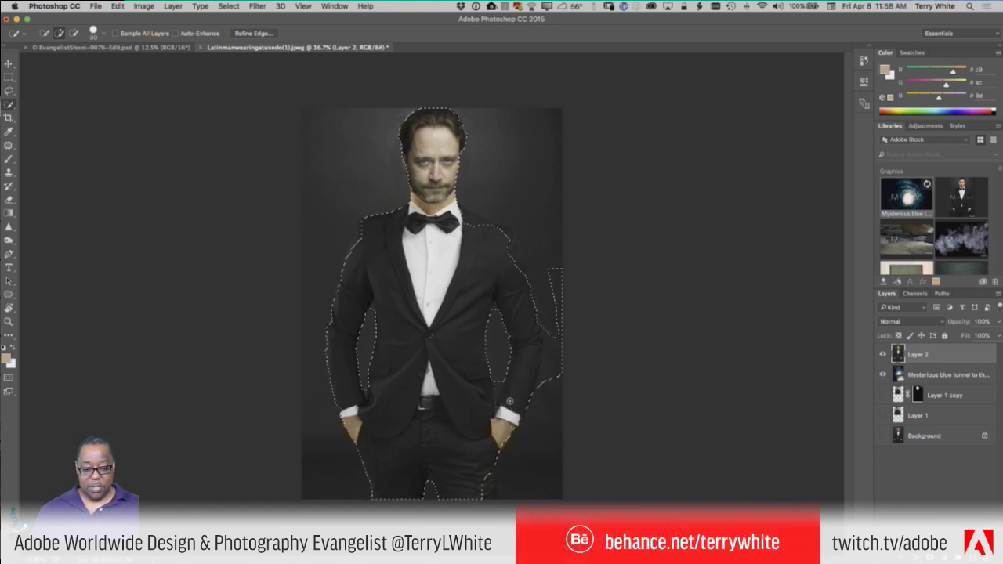
pyautogui.moveTo(553, 409)
pyautogui.mouseDown()
pyautogui.moveTo(561, 389)
pyautogui.moveTo(511, 354)
pyautogui.moveTo(533, 385)
pyautogui.moveTo(510, 257)
pyautogui.mouseUp()
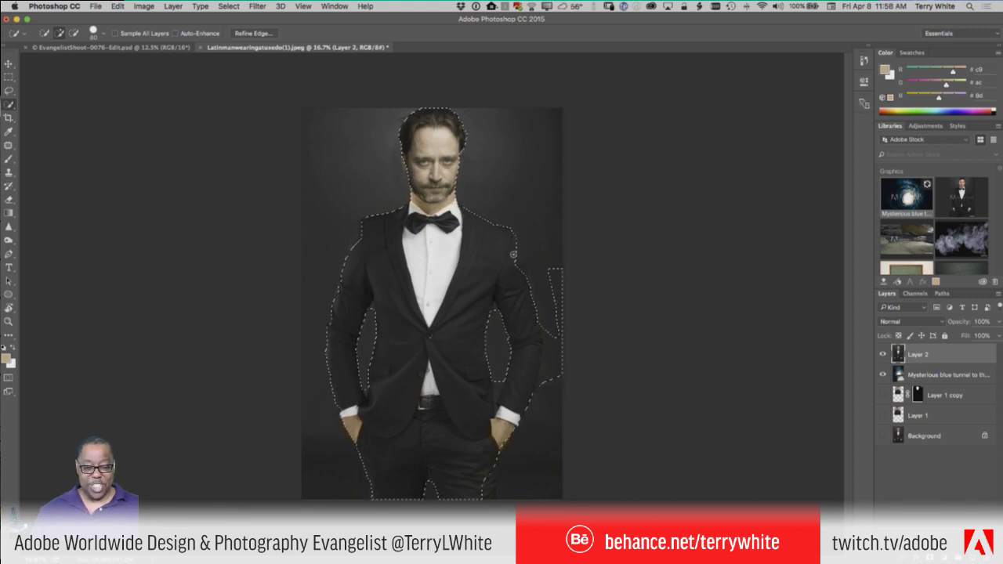
pyautogui.moveTo(514, 266); pyautogui.dragTo(533, 382)
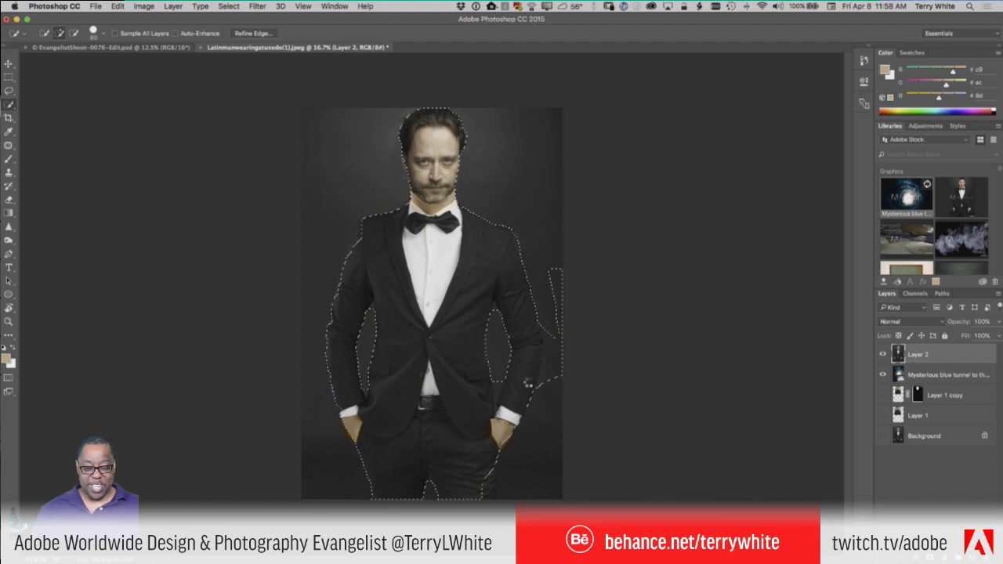
# Clean up the selection with the Lasso, removing the stray background beside the arm and correcting the trouser, inner sleeve and shoulder edges
pyautogui.click(9, 90)
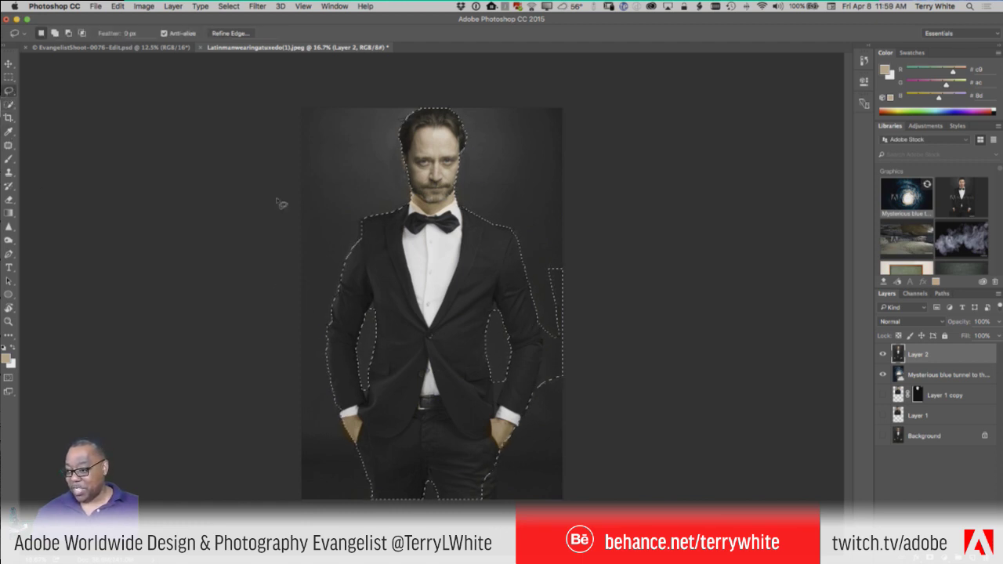
pyautogui.press('shift')
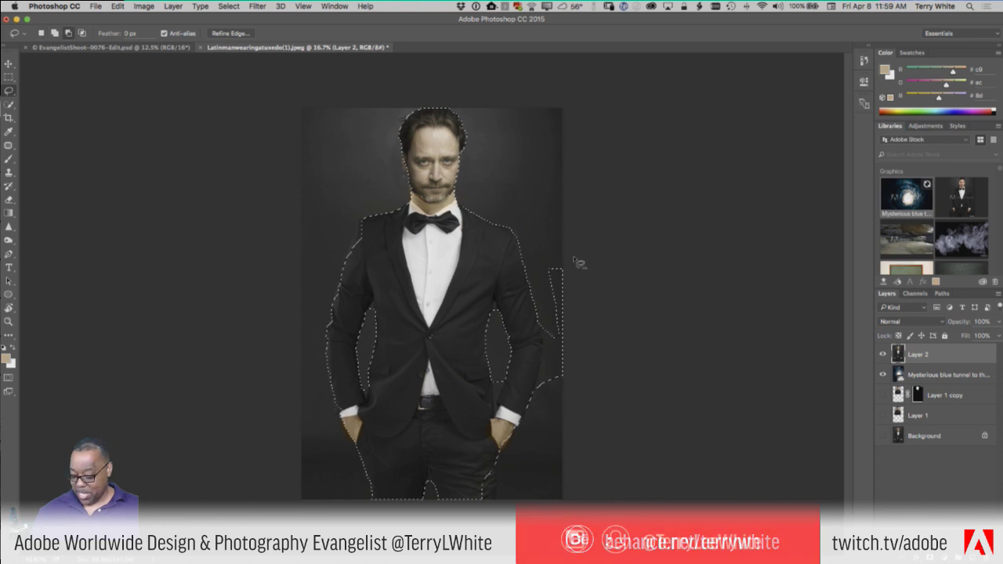
pyautogui.moveTo(575, 258)
pyautogui.mouseDown()
pyautogui.moveTo(558, 261)
pyautogui.moveTo(547, 287)
pyautogui.mouseUp()
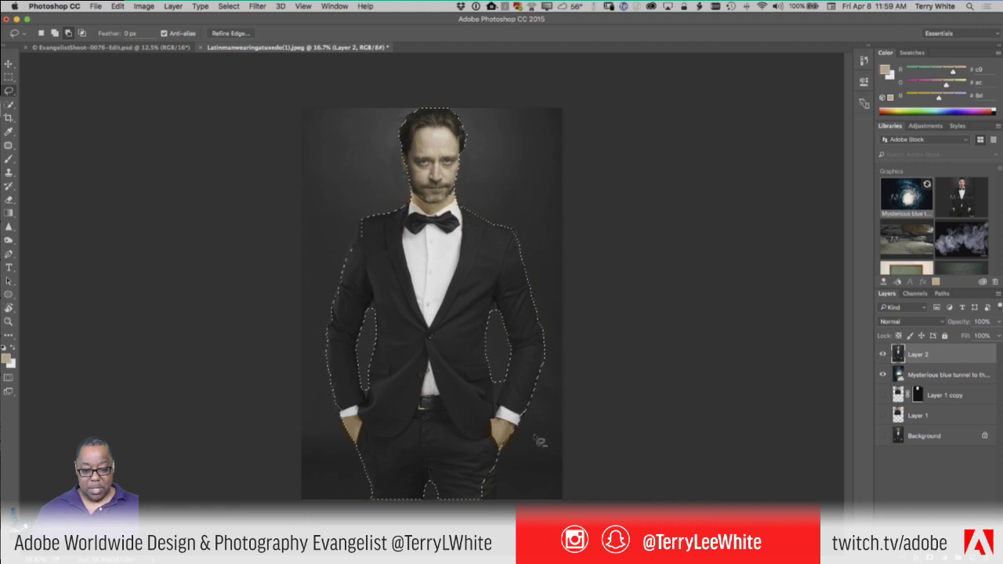
pyautogui.press('shift')
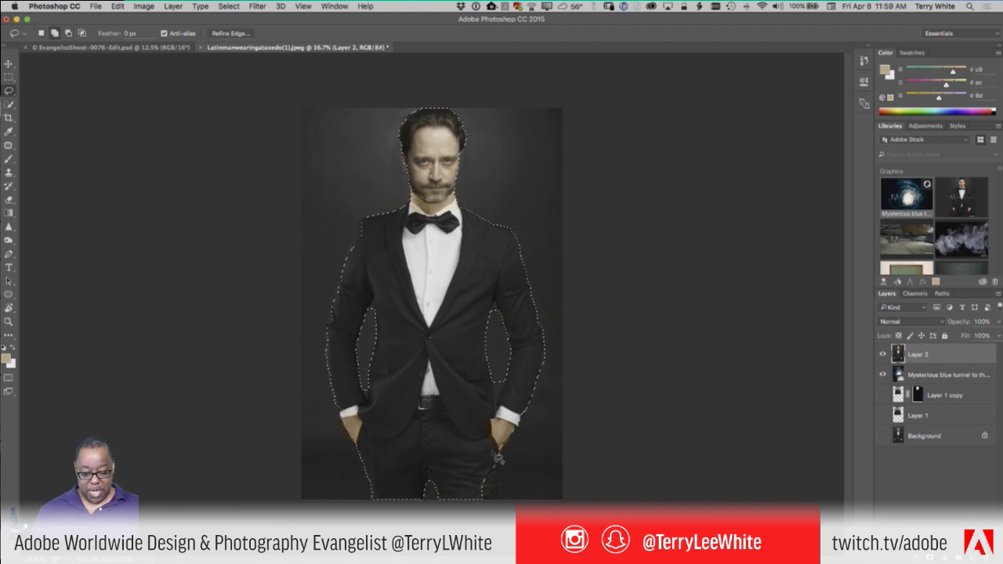
pyautogui.moveTo(501, 495)
pyautogui.mouseDown()
pyautogui.moveTo(502, 509)
pyautogui.moveTo(475, 490)
pyautogui.moveTo(498, 462)
pyautogui.mouseUp()
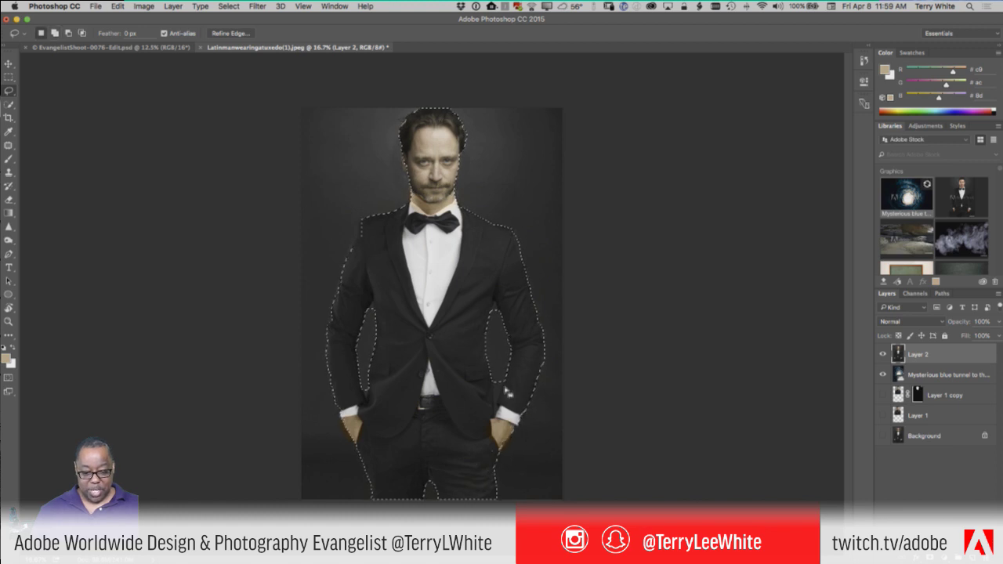
pyautogui.press('shift')
pyautogui.moveTo(499, 386)
pyautogui.mouseDown()
pyautogui.moveTo(505, 413)
pyautogui.moveTo(507, 385)
pyautogui.moveTo(498, 385)
pyautogui.mouseUp()
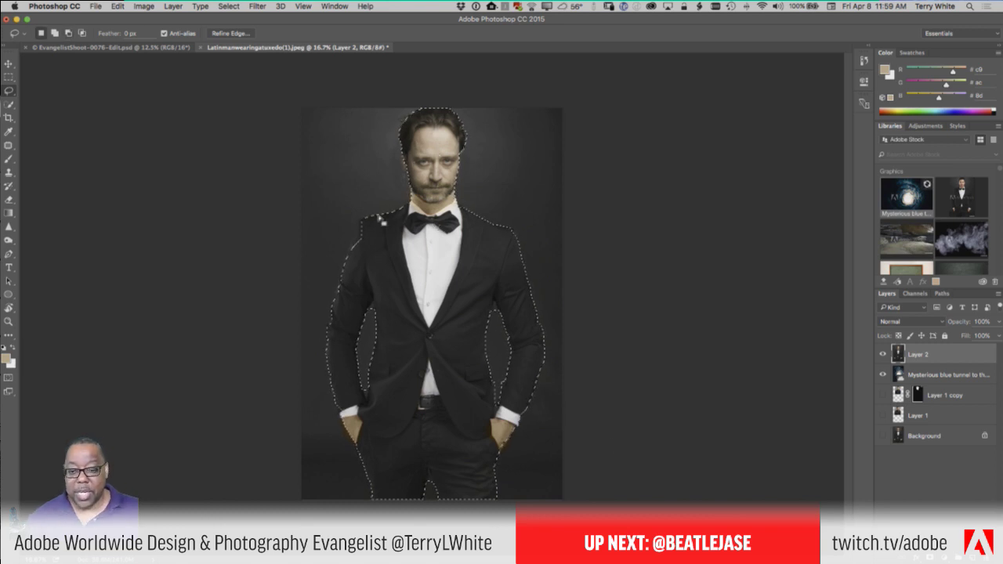
pyautogui.press('shift')
pyautogui.moveTo(365, 221)
pyautogui.mouseDown()
pyautogui.moveTo(359, 249)
pyautogui.moveTo(372, 263)
pyautogui.moveTo(367, 224)
pyautogui.mouseUp()
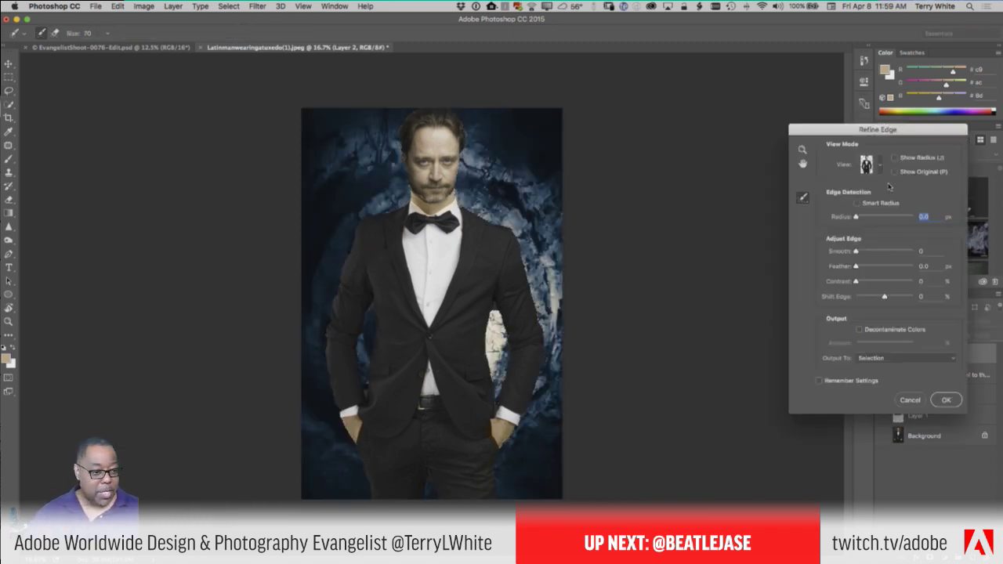
# Refine the selection edge with Smart Radius at about 5.2 px and output it to a new layer with a layer mask
pyautogui.click(857, 203)
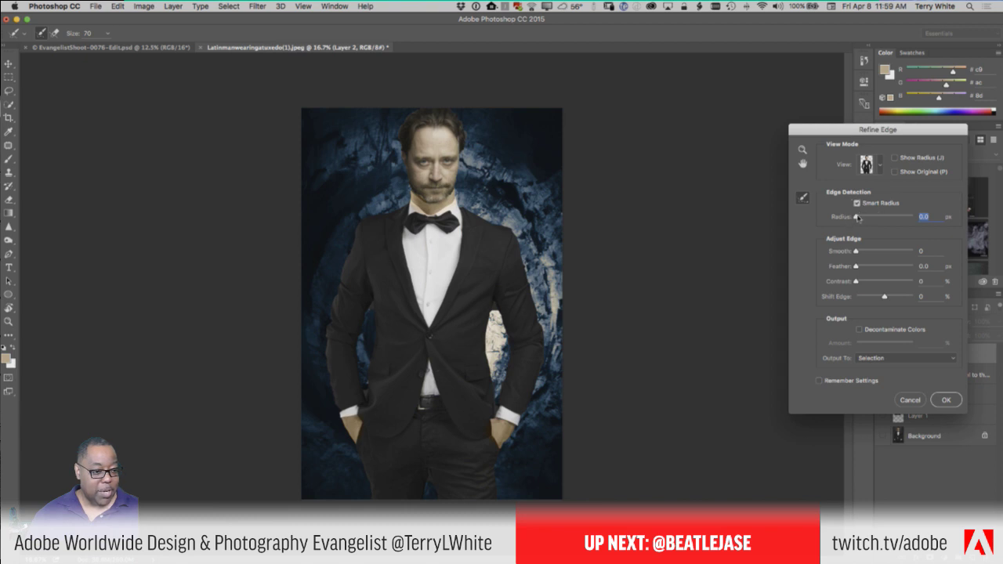
pyautogui.moveTo(856, 216); pyautogui.dragTo(868, 219)
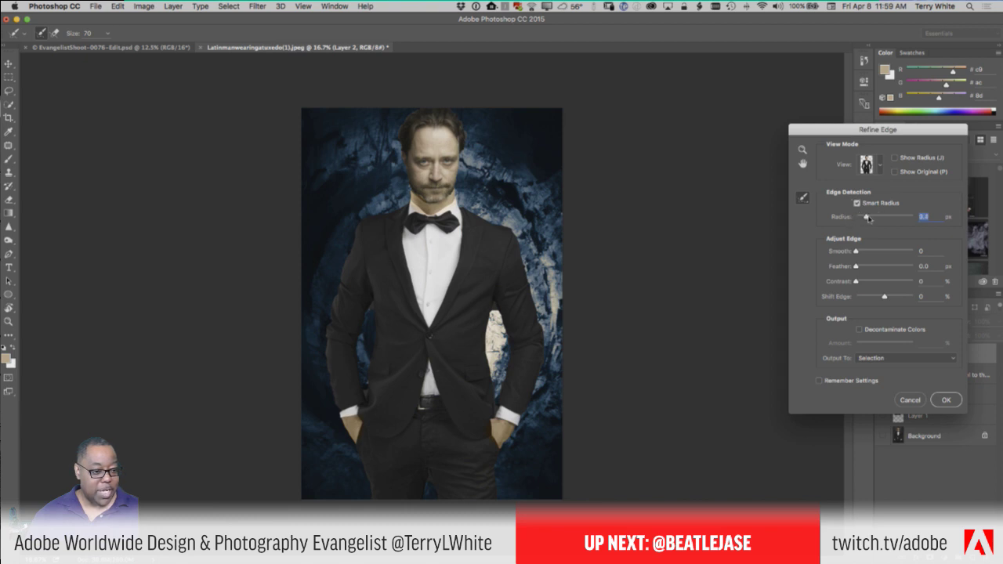
pyautogui.click(951, 361)
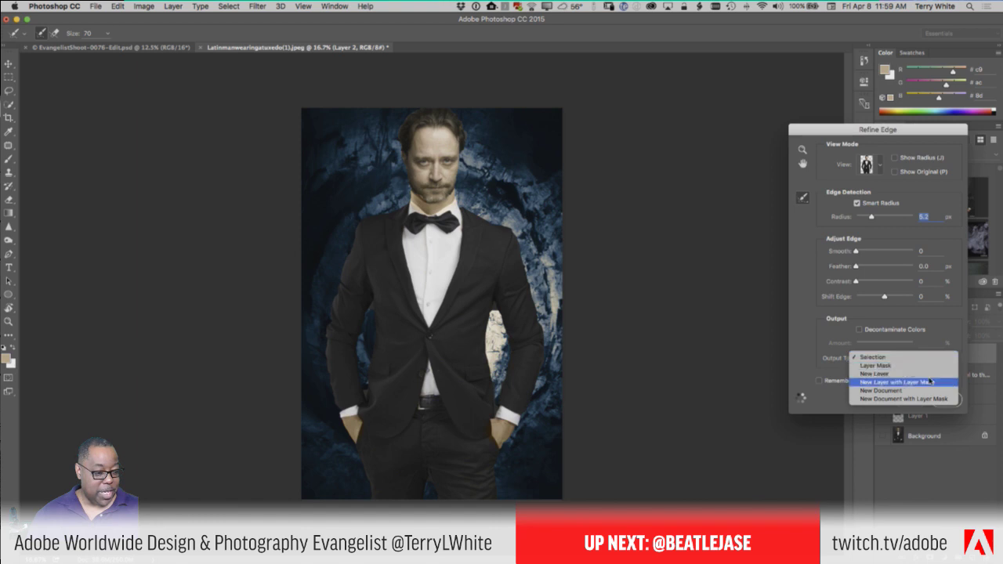
pyautogui.click(930, 381)
pyautogui.click(944, 399)
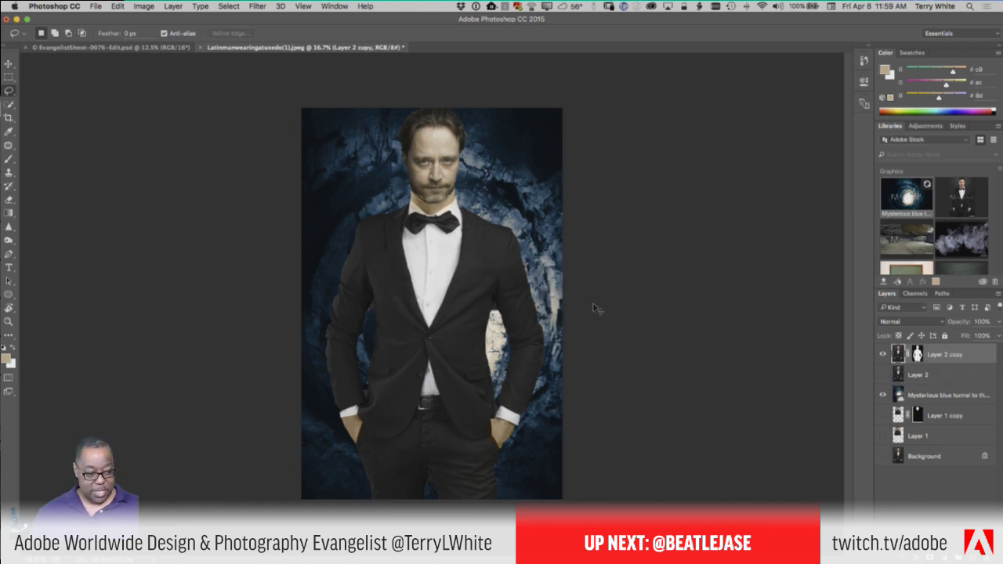
# Scale the masked man down to about 74% and position him at the bottom centre of the tunnel background
pyautogui.hotkey('ctrl', 't')
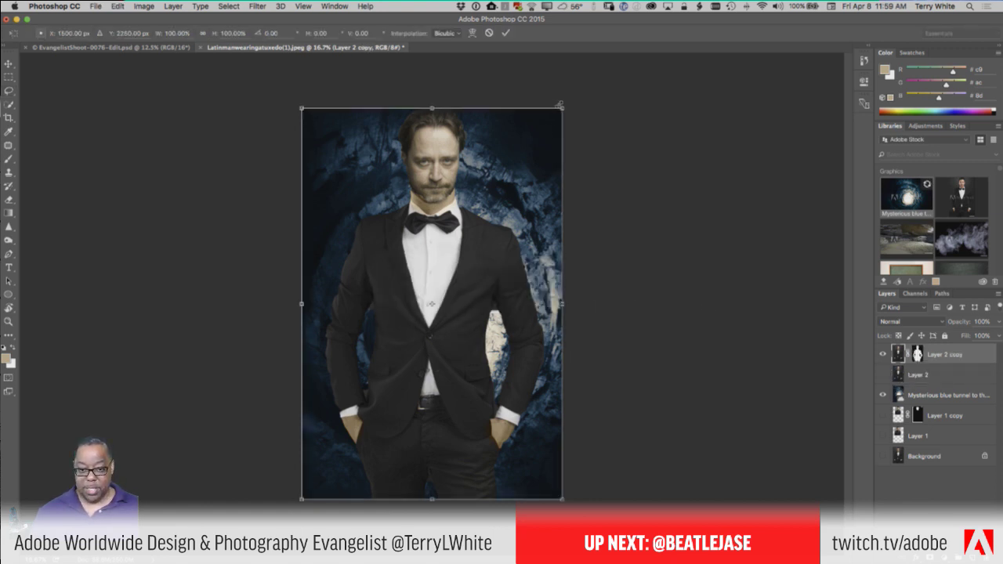
pyautogui.moveTo(561, 103); pyautogui.dragTo(494, 211)
pyautogui.moveTo(405, 322); pyautogui.dragTo(449, 339)
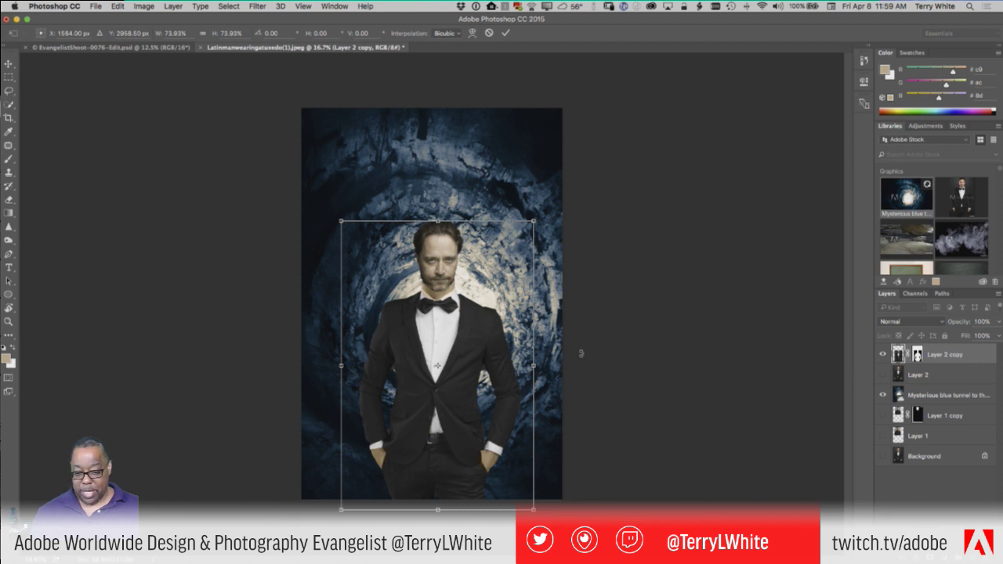
pyautogui.press('Return')
pyautogui.press('l')
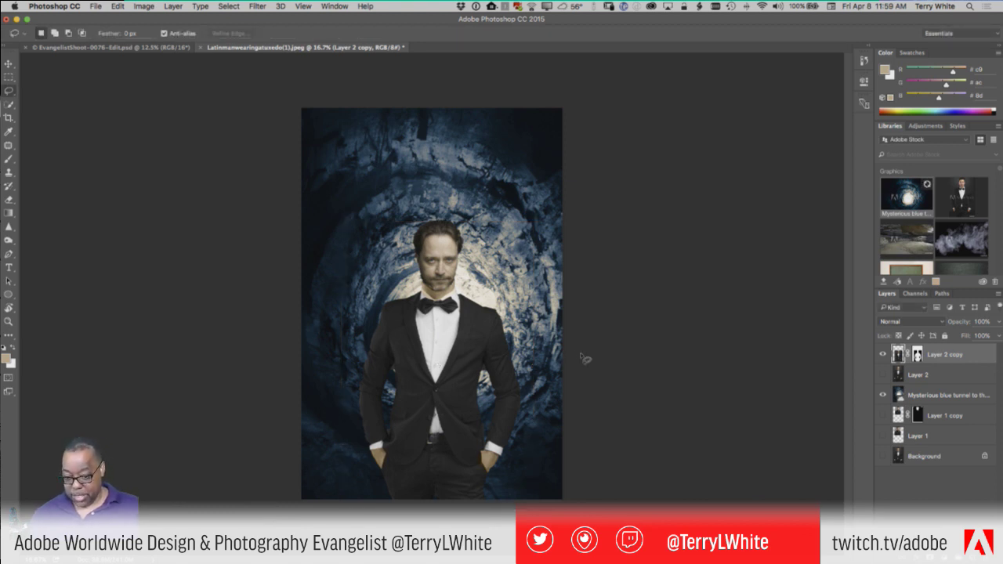
# Add the centre-aligned title text SKYFALL across the man's waist
pyautogui.press('t')
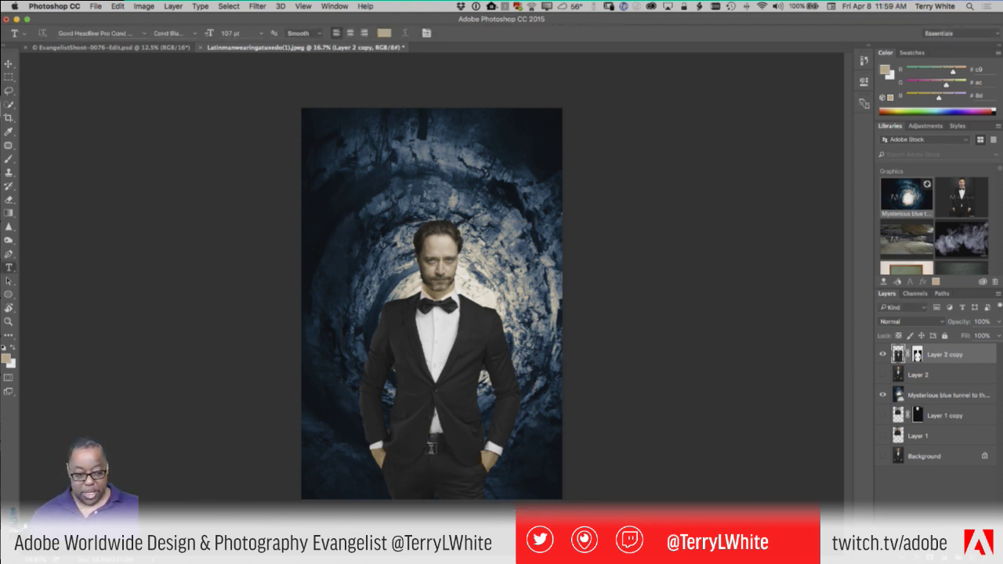
pyautogui.click(430, 448)
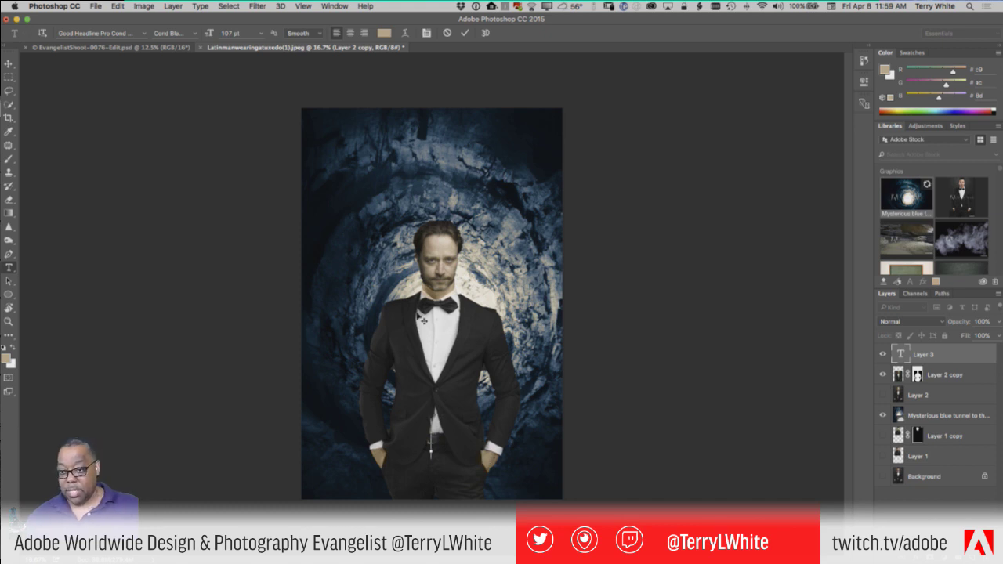
pyautogui.click(350, 34)
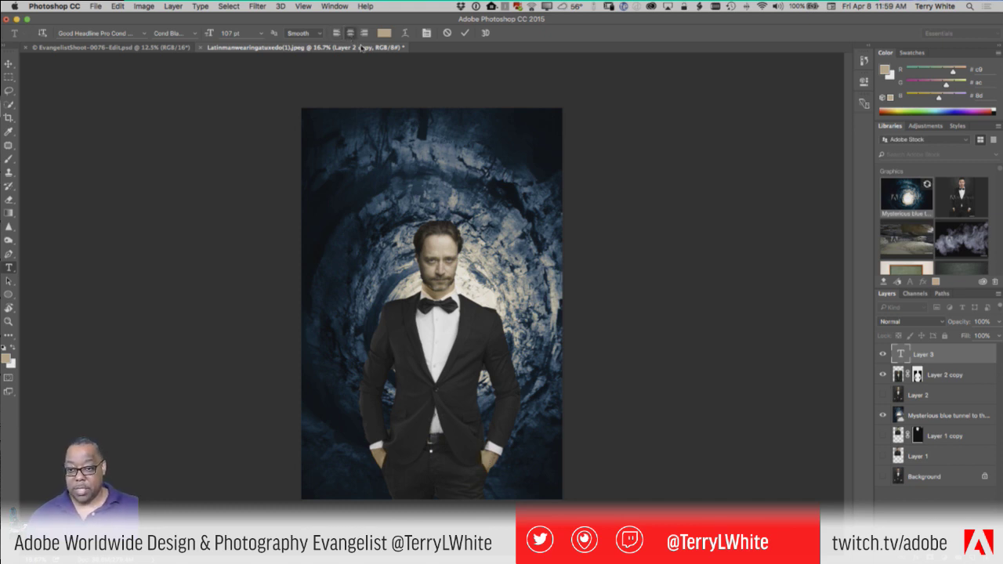
pyautogui.write('SK')
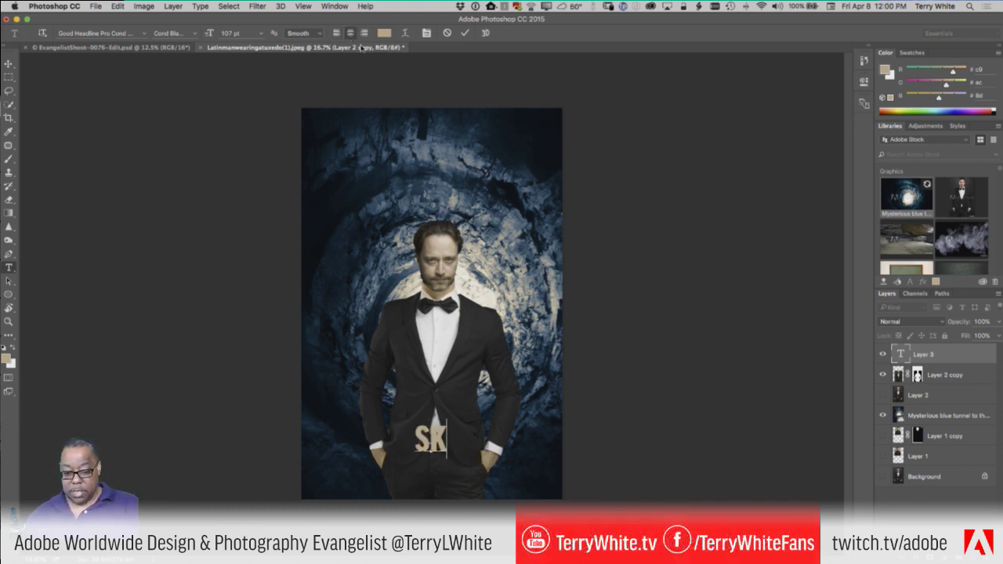
pyautogui.write('YFALL')
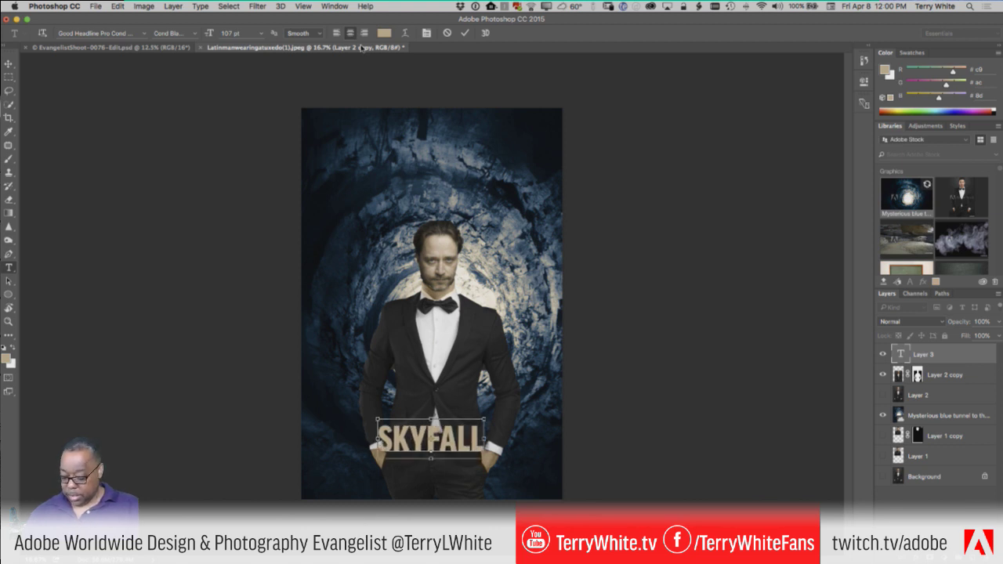
# Widen the letter tracking of the whole SKYFALL title until it spans about 70% of the image width
pyautogui.press('super+a')
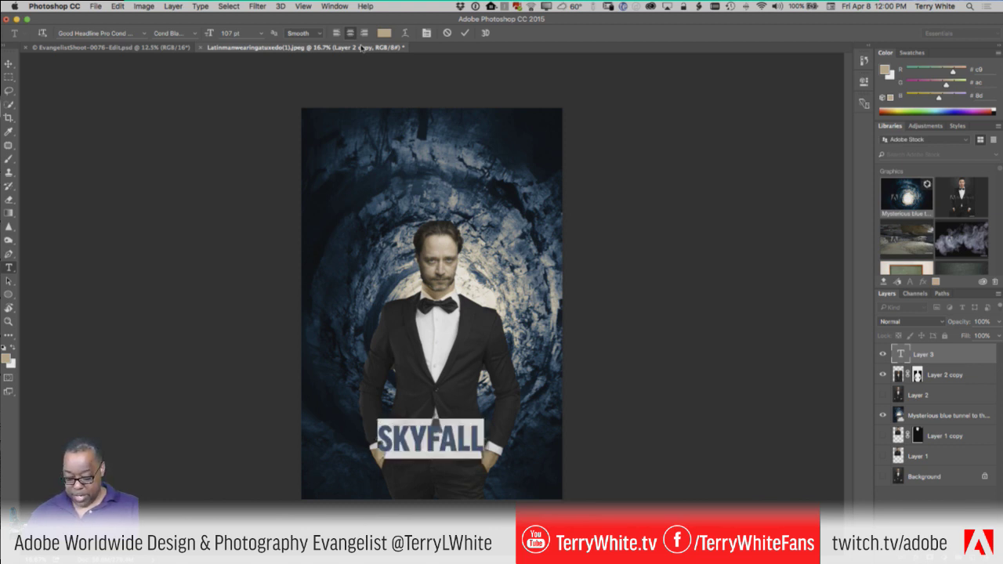
pyautogui.hotkey('alt', 'Right')
pyautogui.hotkey('alt', 'Right')
pyautogui.hotkey('alt', 'Right')
pyautogui.hotkey('alt', 'Right')
pyautogui.hotkey('alt', 'Right')
pyautogui.hotkey('alt', 'Right')
pyautogui.hotkey('alt', 'Right')
pyautogui.hotkey('alt', 'Right')
pyautogui.hotkey('alt', 'Right')
pyautogui.hotkey('alt', 'Right')
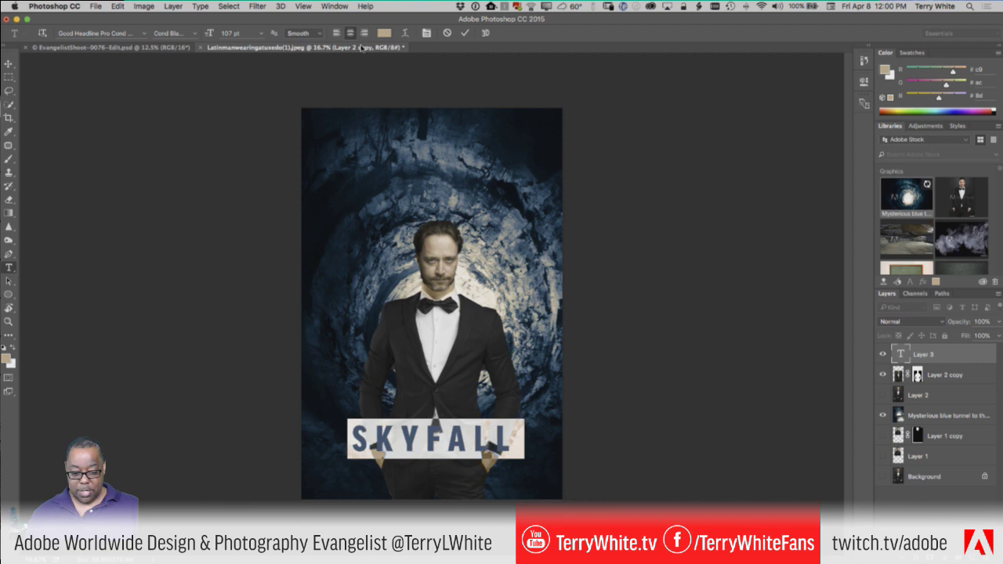
pyautogui.hotkey('alt', 'Right')
pyautogui.hotkey('alt', 'Right')
pyautogui.hotkey('alt', 'Right')
# Change the SKYFALL text colour to pure white (ffffff) and commit the text
pyautogui.click(386, 33)
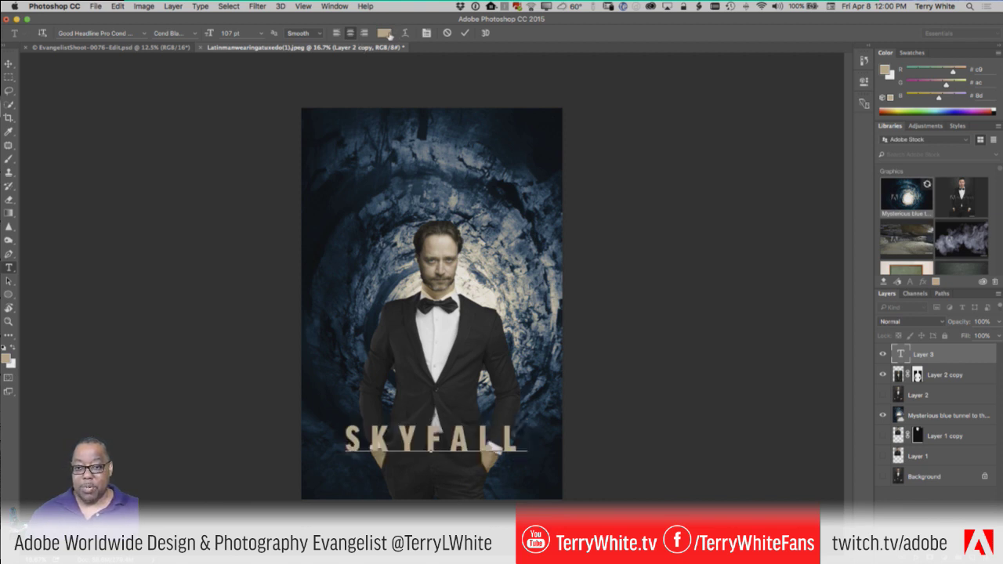
pyautogui.moveTo(640, 123); pyautogui.dragTo(623, 108)
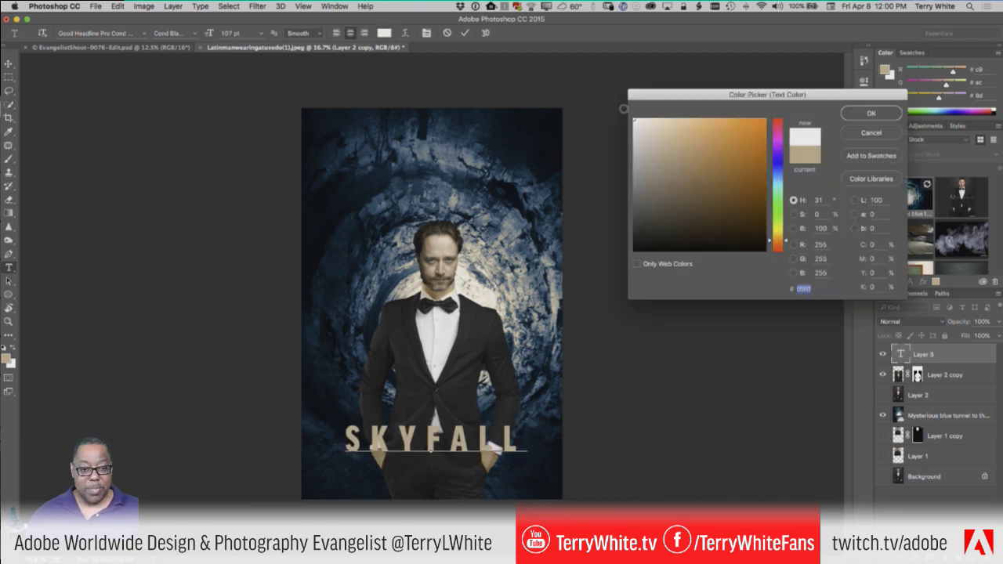
pyautogui.click(865, 113)
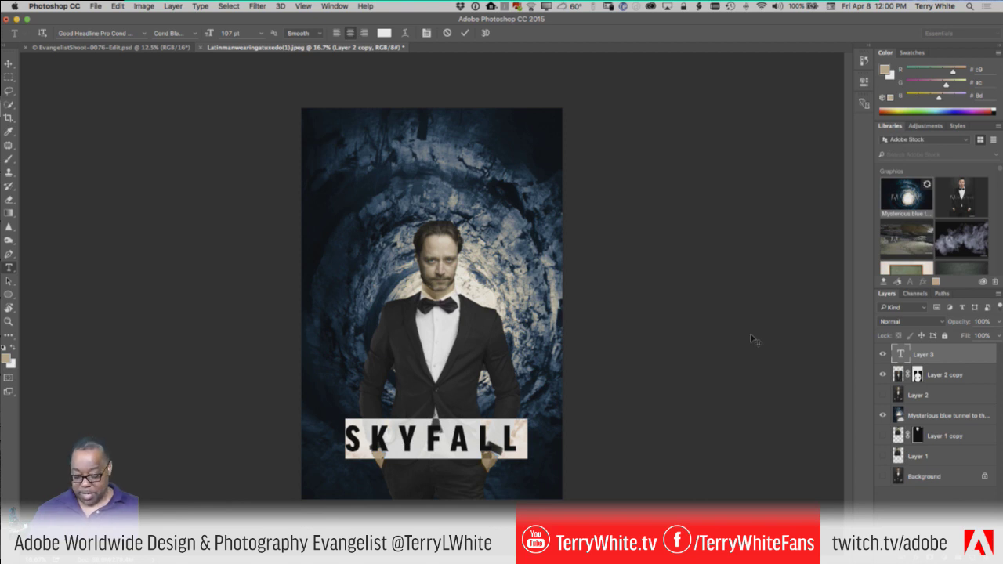
pyautogui.press('BackSpace')
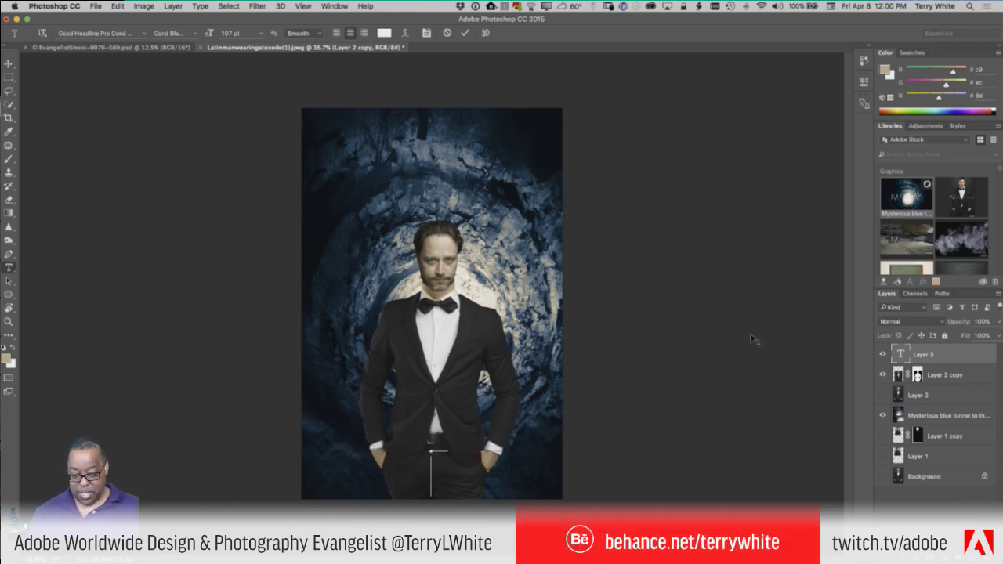
pyautogui.hotkey('ctrl', 'z')
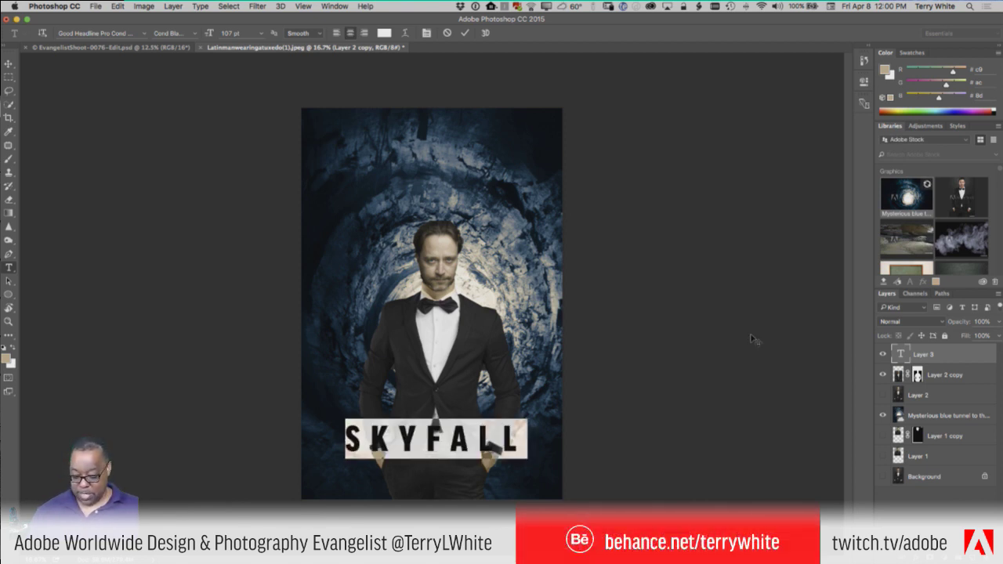
pyautogui.click(465, 34)
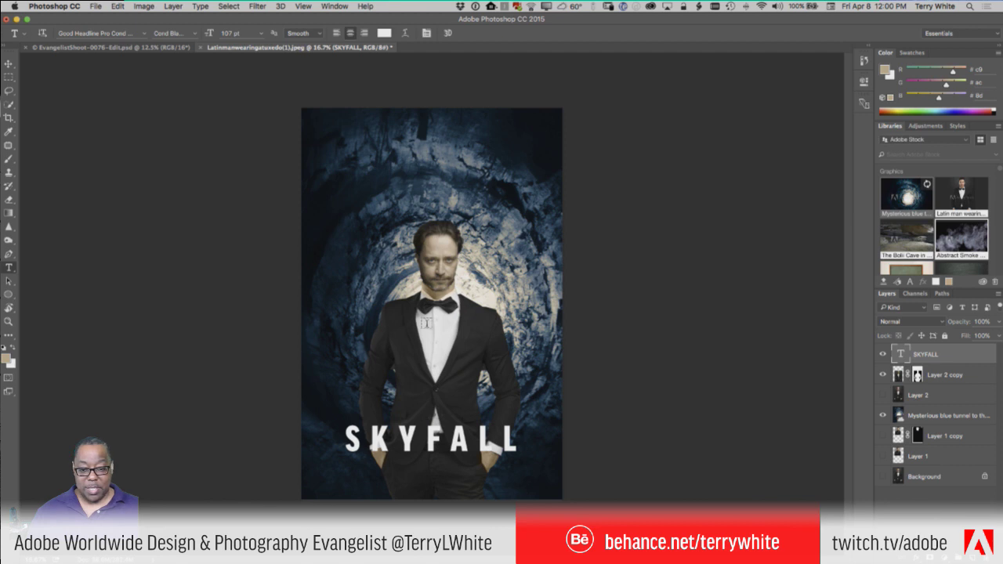
# Place the Abstract Smoke Background library graphic across the man's torso, above the title layer
pyautogui.moveTo(960, 239); pyautogui.dragTo(556, 344)
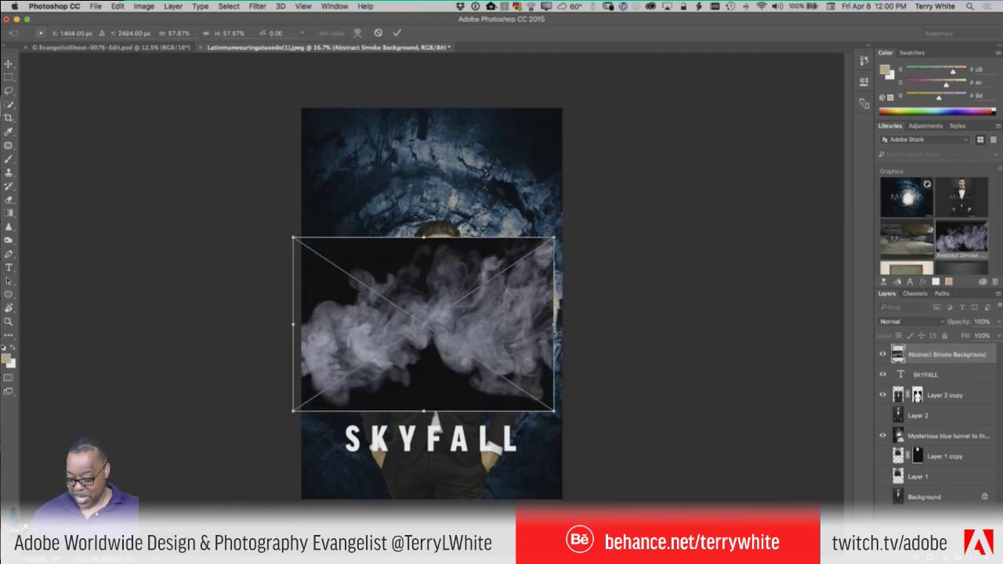
pyautogui.press('Return')
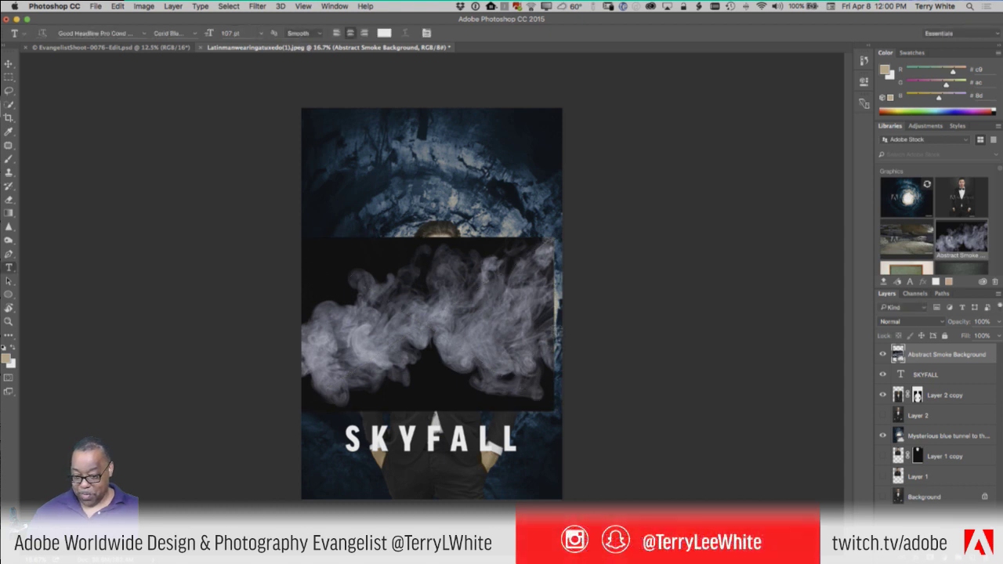
pyautogui.press('super+a')
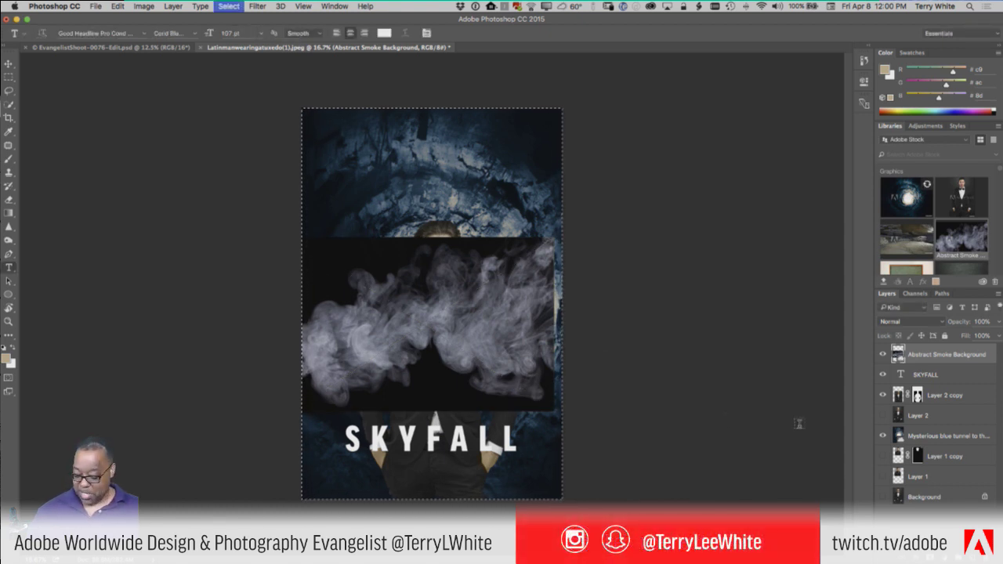
pyautogui.press('super+d')
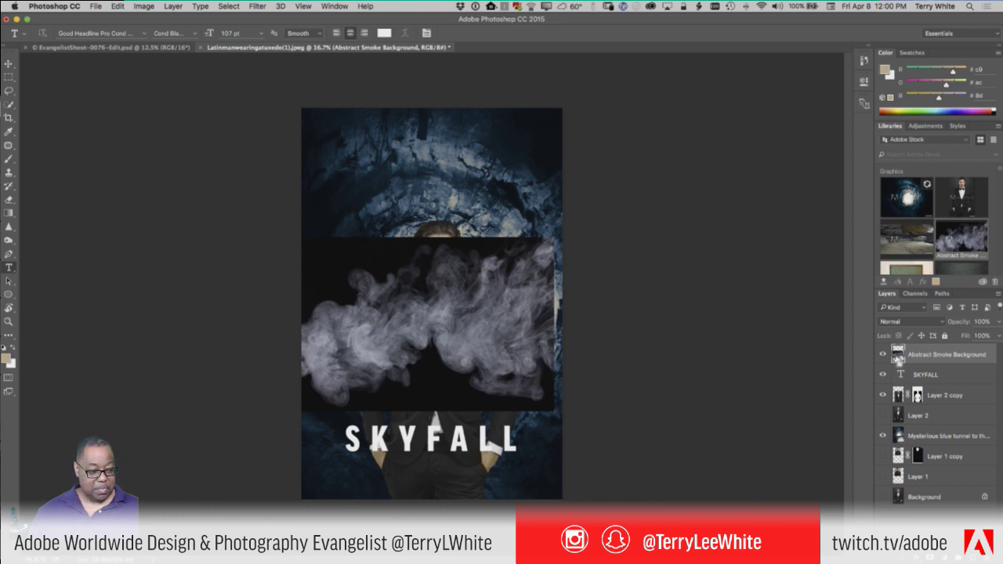
# Rasterize the Abstract Smoke Background layer, select its pixels and cut them to the clipboard
pyautogui.rightClick(897, 355)
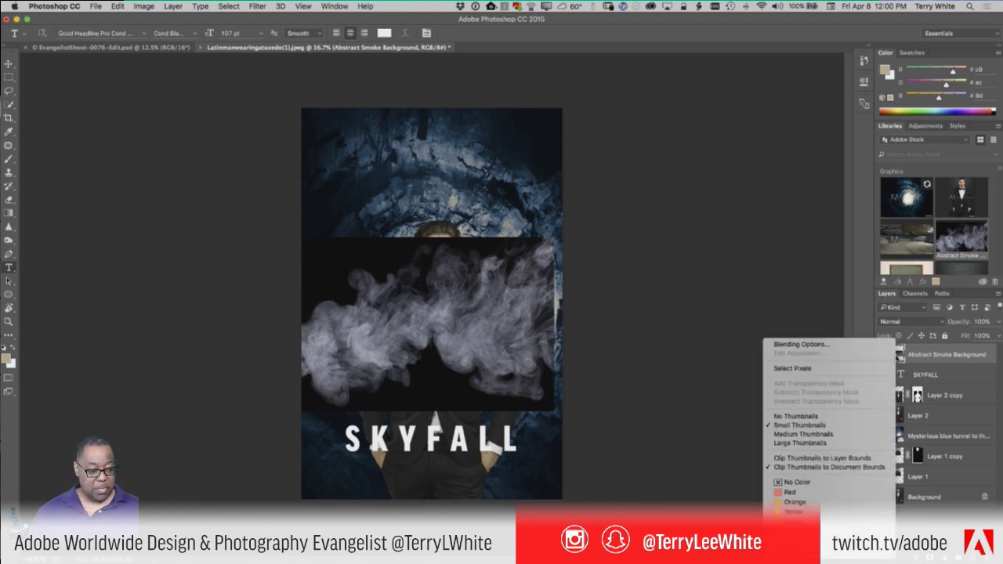
pyautogui.click(937, 357)
pyautogui.rightClick(938, 354)
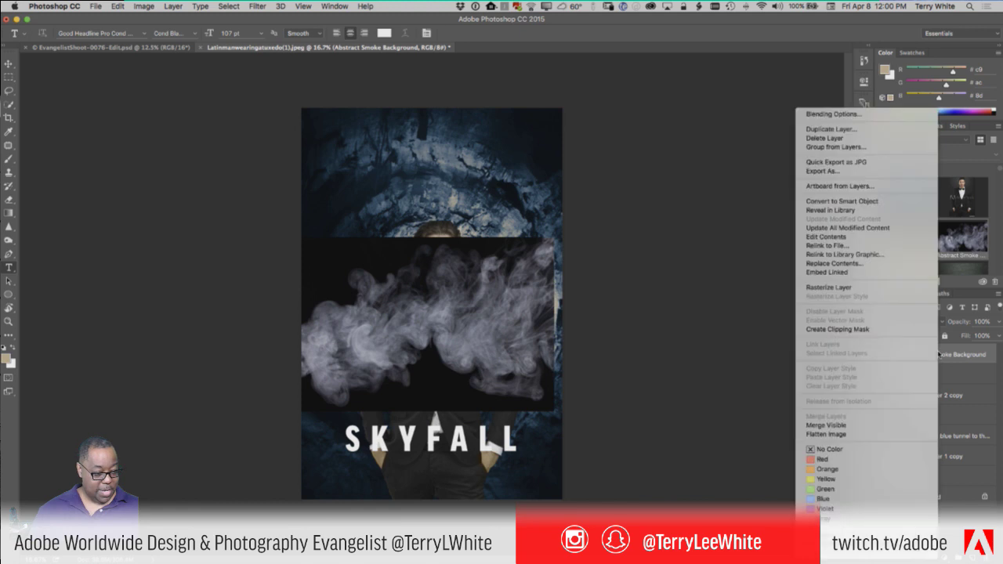
pyautogui.click(866, 288)
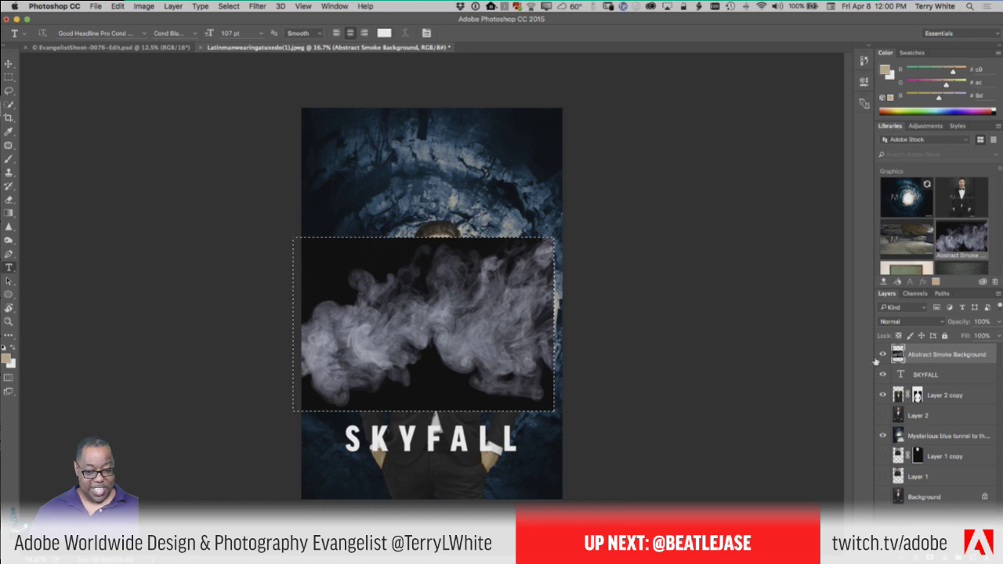
pyautogui.hotkey('ctrl', 'x')
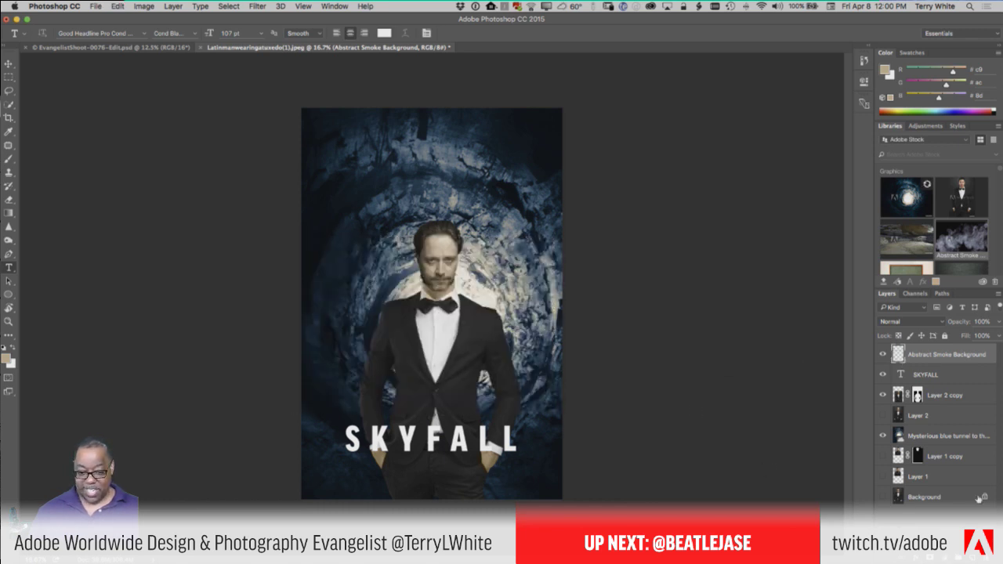
# Load the SKYFALL letter shapes as a selection and paste the smoke into it with Paste Into
pyautogui.doubleClick(901, 375)
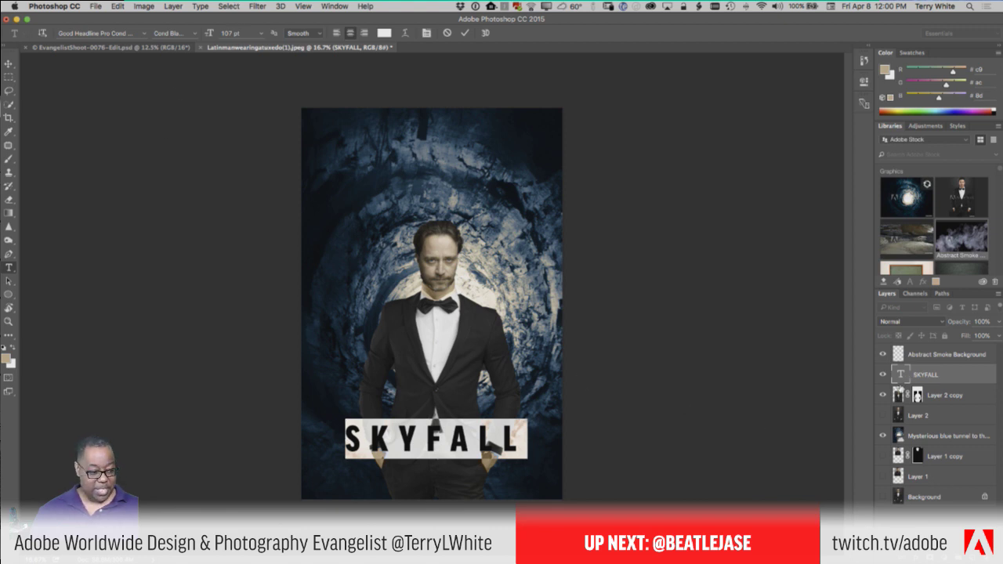
pyautogui.click(611, 232)
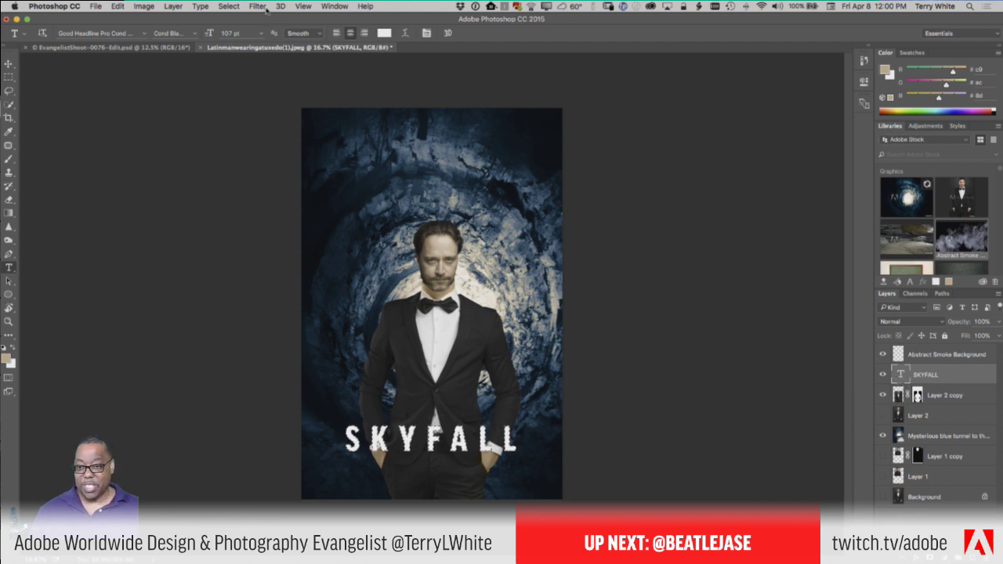
pyautogui.click(117, 6)
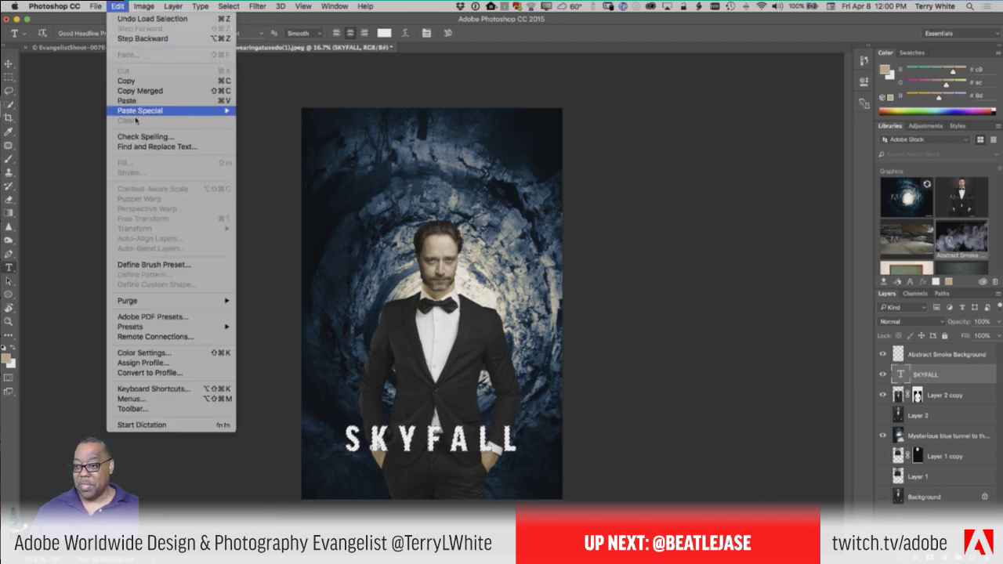
pyautogui.moveTo(138, 112)
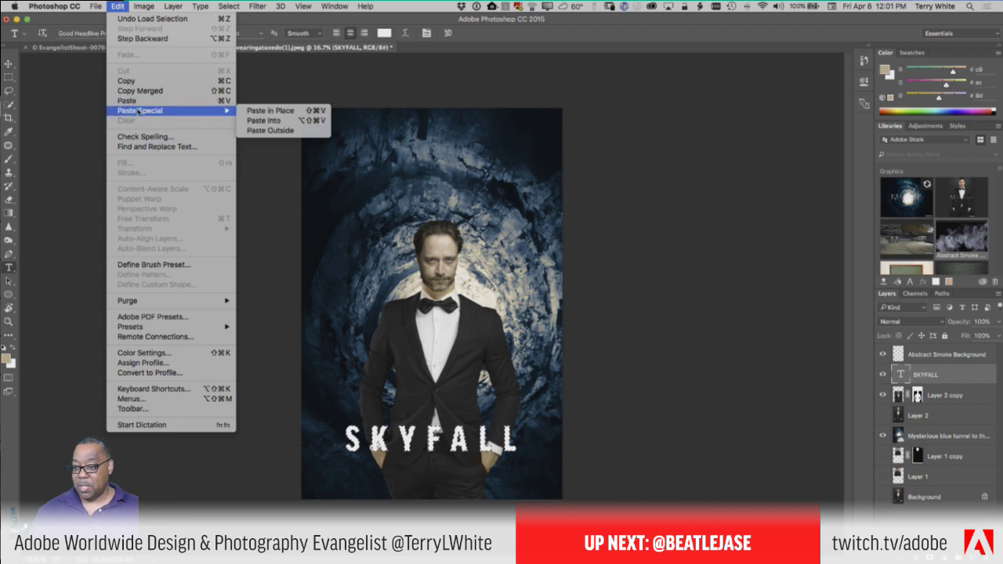
pyautogui.click(270, 110)
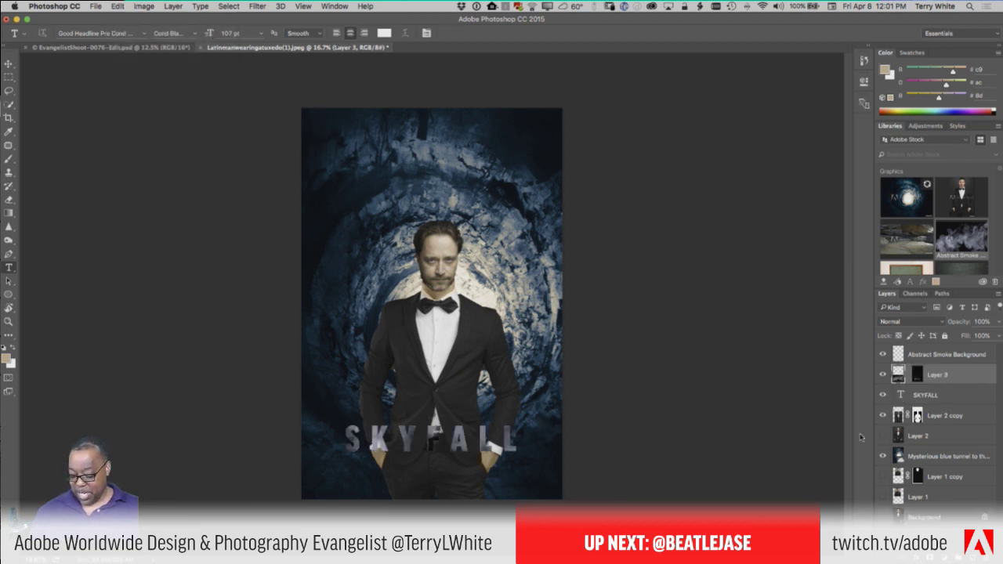
# Try painting with white on the pasted smoke layer's mask over the title's last letters
pyautogui.press('b')
pyautogui.press('d')
pyautogui.click(915, 376)
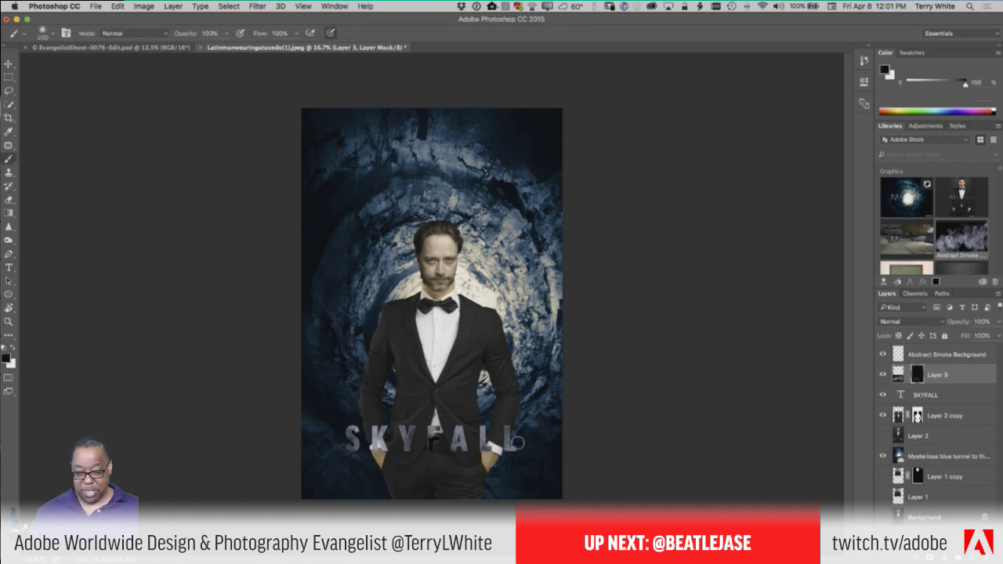
pyautogui.press('x')
pyautogui.moveTo(514, 441)
pyautogui.mouseDown()
pyautogui.moveTo(463, 439)
pyautogui.moveTo(493, 444)
pyautogui.mouseUp()
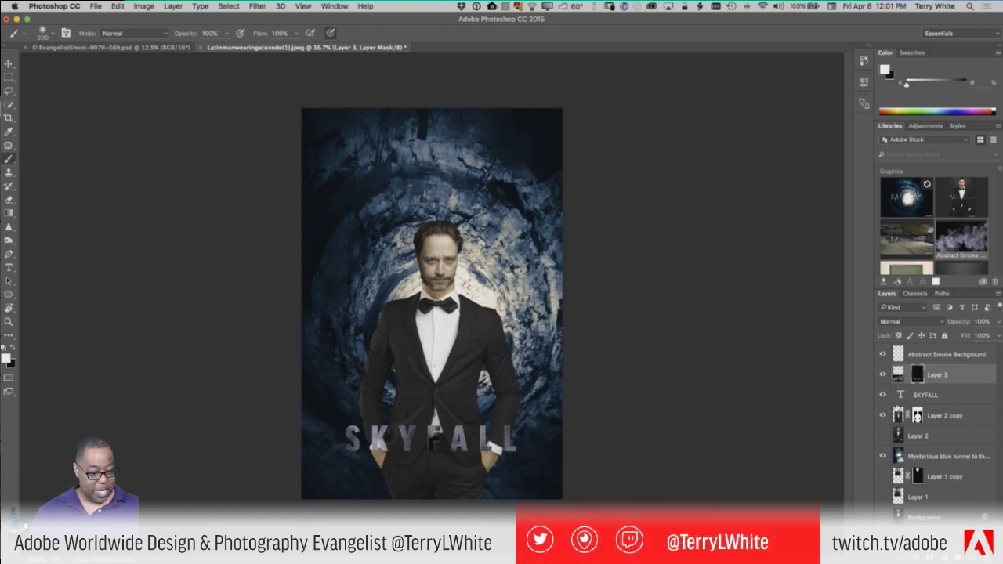
# Add a layer mask to the SKYFALL text layer and brush on it over the title's last letters
pyautogui.click(921, 396)
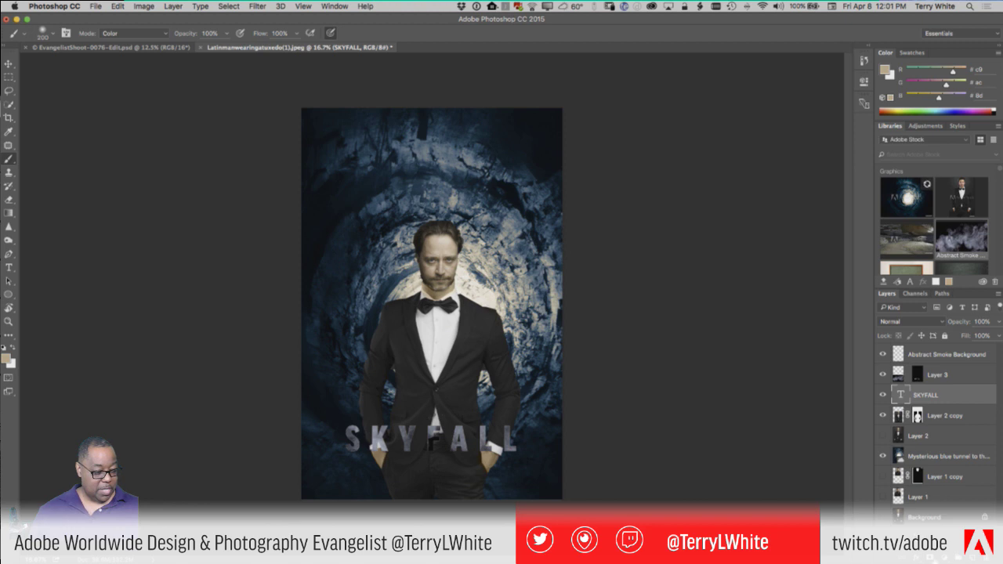
pyautogui.click(928, 527)
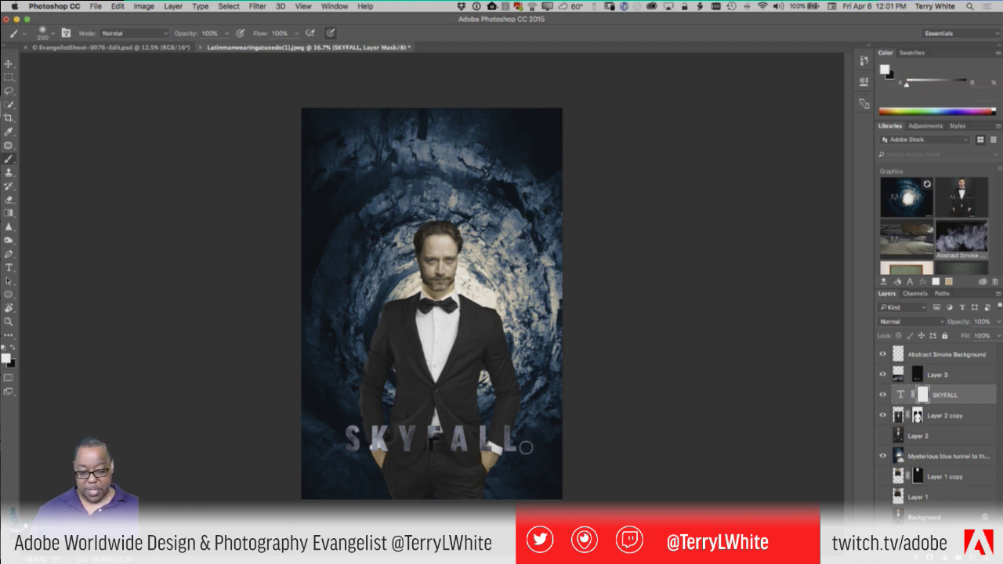
pyautogui.moveTo(519, 440)
pyautogui.mouseDown()
pyautogui.moveTo(483, 441)
pyautogui.moveTo(495, 447)
pyautogui.moveTo(511, 439)
pyautogui.moveTo(485, 437)
pyautogui.mouseUp()
pyautogui.press('x')
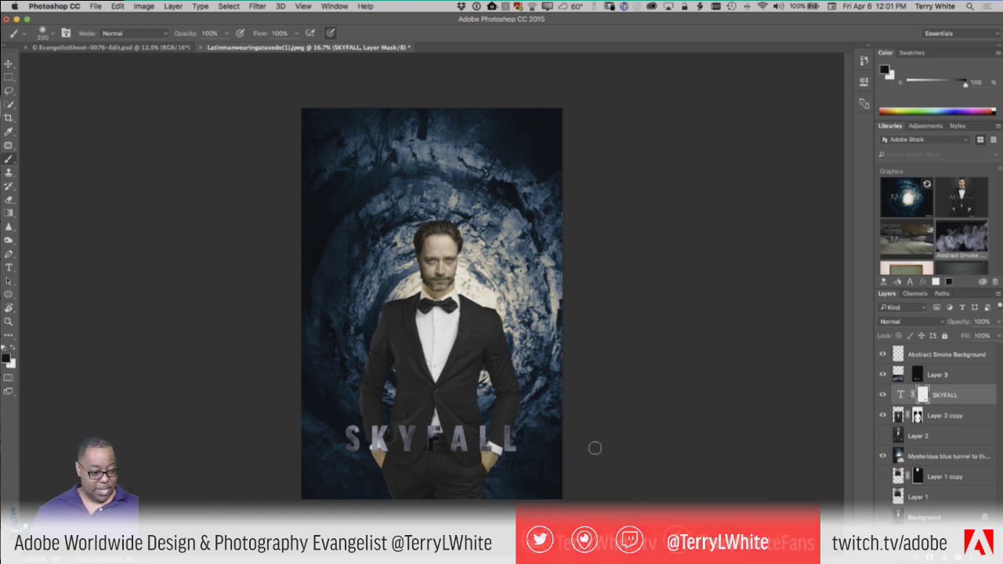